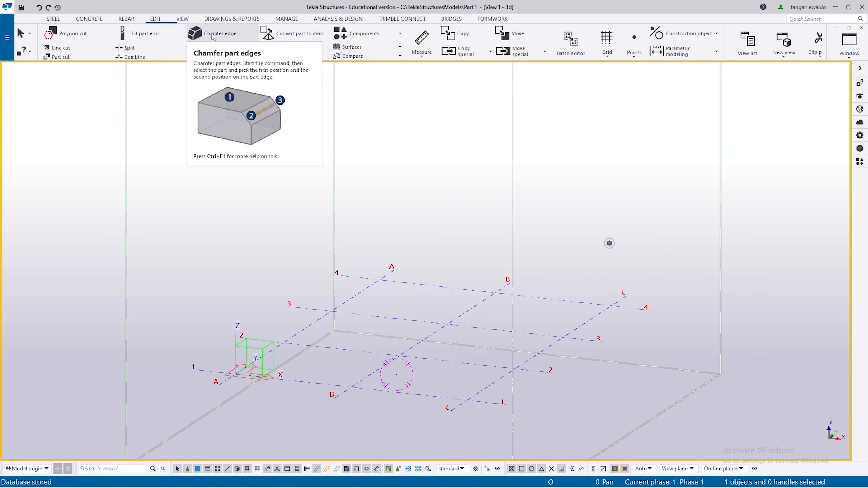
pyautogui.click(182, 18)
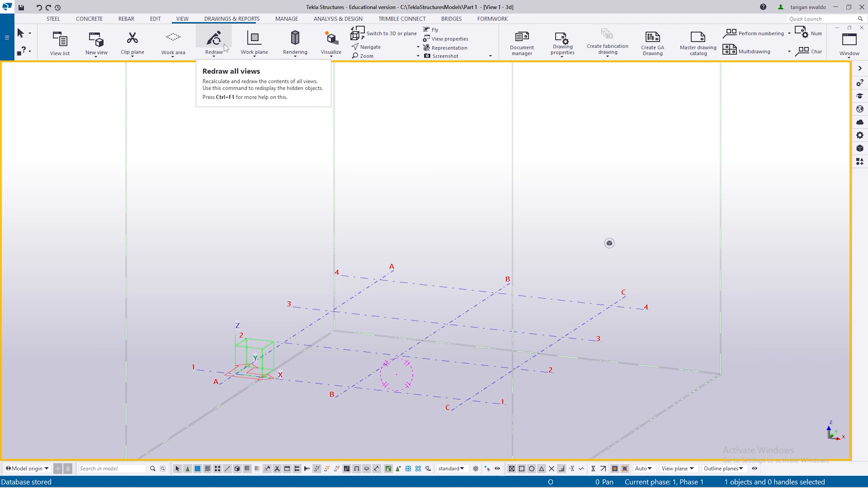
pyautogui.click(233, 18)
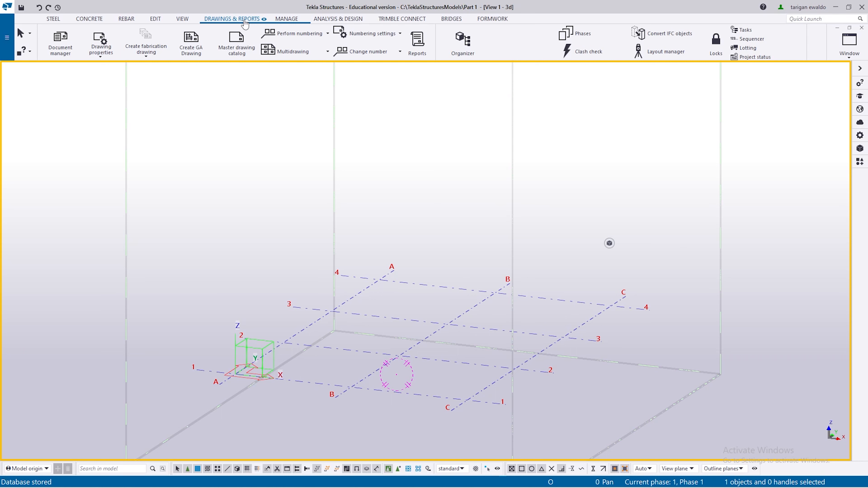
pyautogui.click(286, 19)
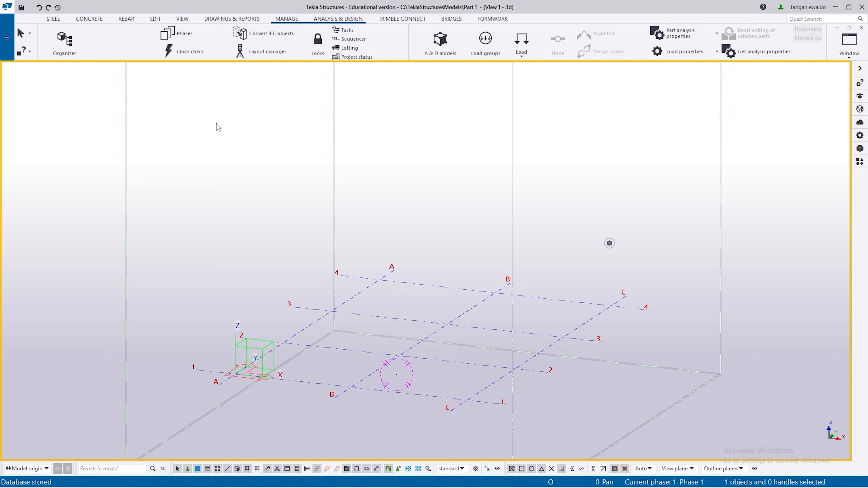
pyautogui.click(338, 19)
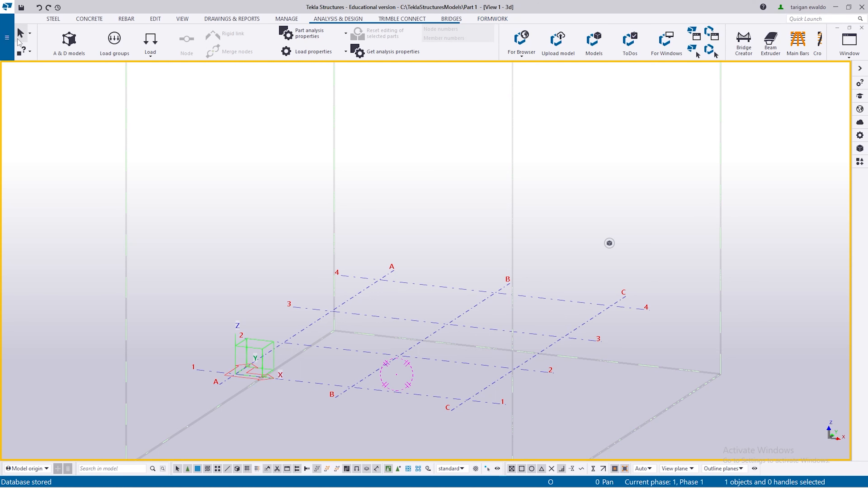
pyautogui.click(59, 23)
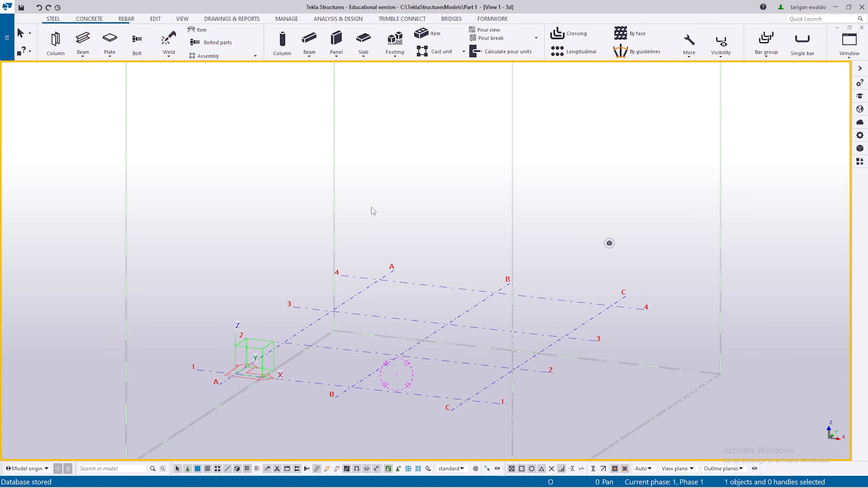
pyautogui.click(98, 24)
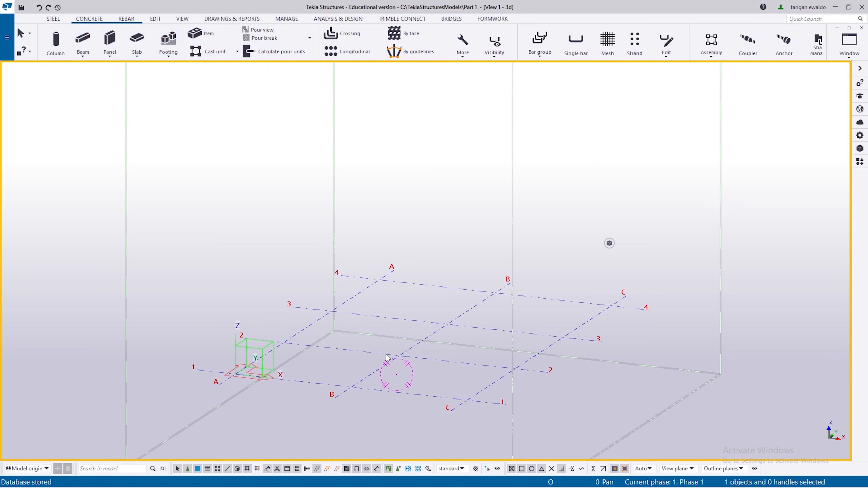
# - Examine the rectangular grid and its work area from several angles and distances in the 3D view
pyautogui.scroll(-1, 431, 309)
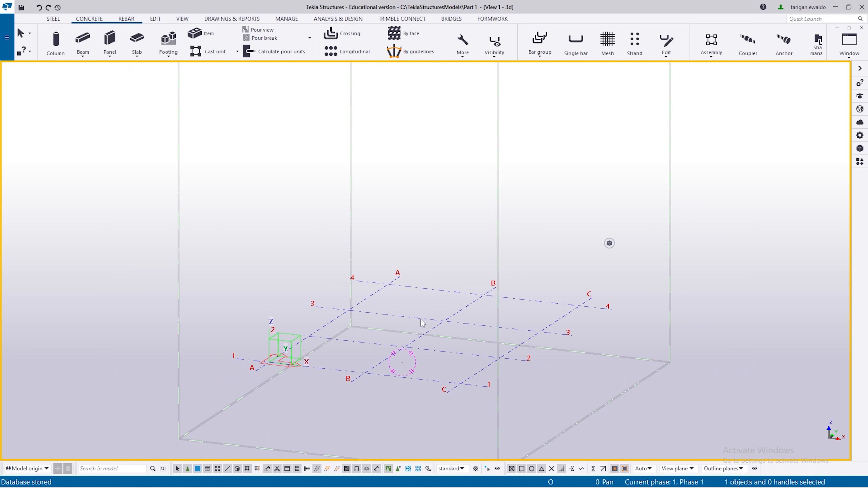
pyautogui.scroll(-2, 423, 323)
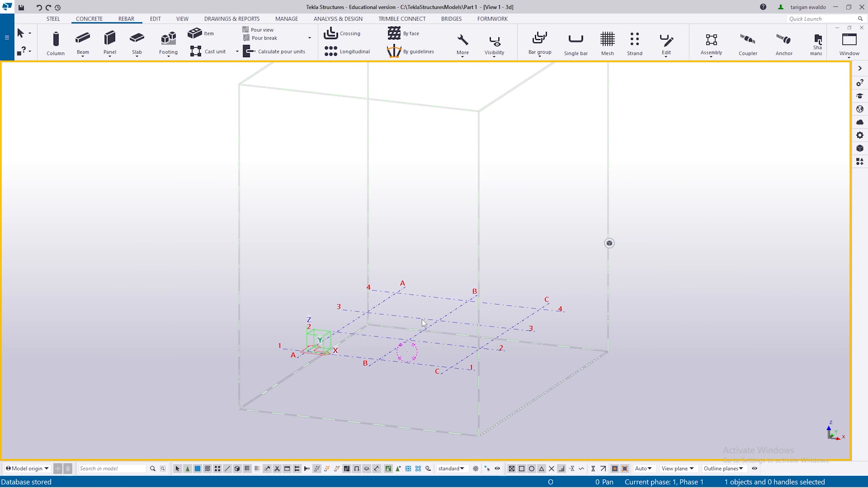
pyautogui.scroll(1, 428, 331)
pyautogui.click(427, 328)
pyautogui.scroll(-3, 425, 329)
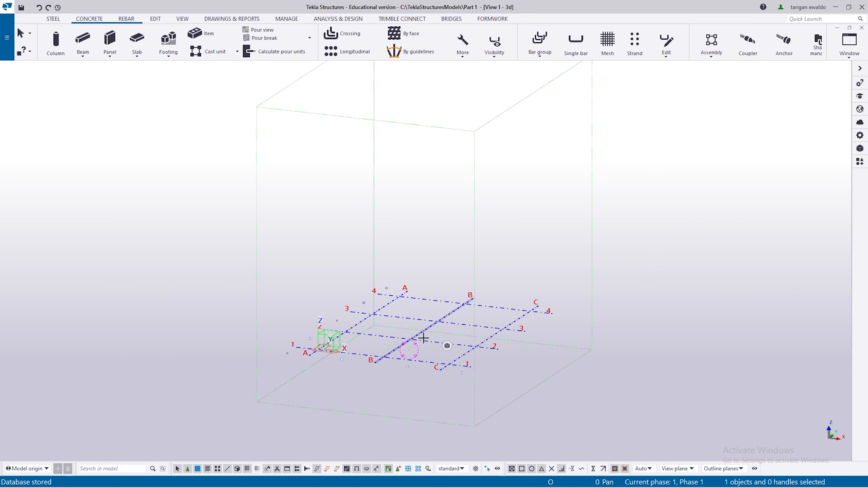
pyautogui.keyDown('ctrl'); pyautogui.moveTo(420, 354); pyautogui.dragTo(527, 330, button='middle'); pyautogui.keyUp('ctrl')
pyautogui.scroll(5, 357, 305)
pyautogui.scroll(4, 334, 315)
pyautogui.scroll(-4, 335, 315)
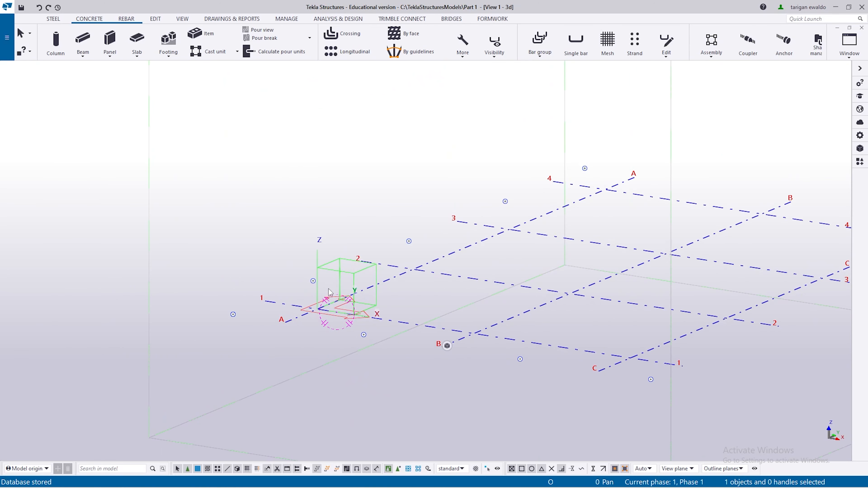
pyautogui.scroll(-2, 286, 309)
pyautogui.scroll(-3, 287, 308)
pyautogui.keyDown('ctrl'); pyautogui.moveTo(320, 282); pyautogui.dragTo(349, 305, button='middle'); pyautogui.keyUp('ctrl')
pyautogui.scroll(1, 350, 305)
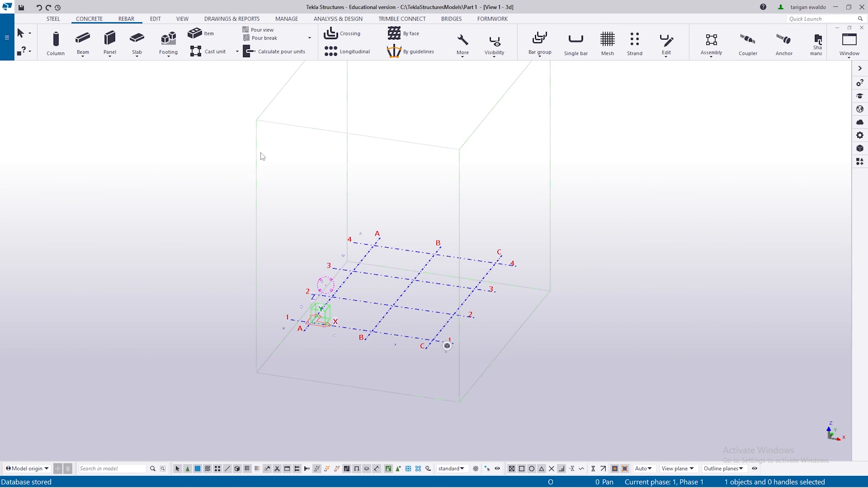
pyautogui.scroll(-6, 252, 181)
pyautogui.scroll(5, 320, 264)
pyautogui.scroll(3, 321, 264)
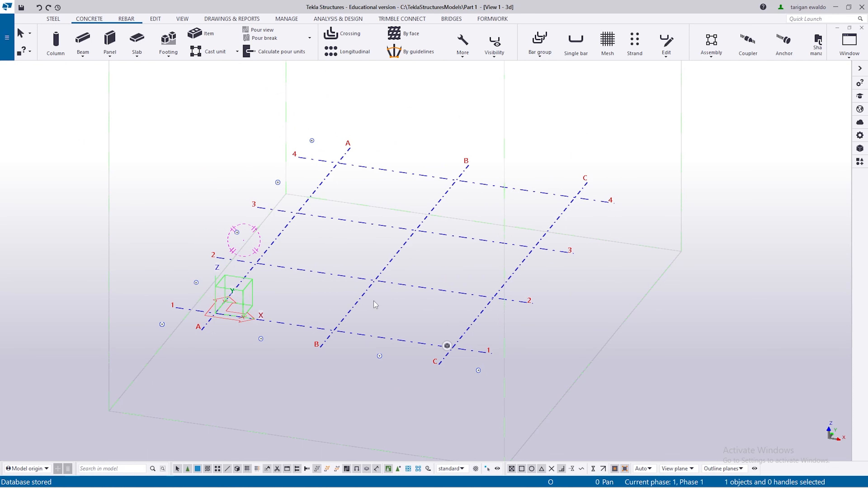
# - Open the properties of the rectangular grid in the 3D view, keeping the whole grid selected
pyautogui.doubleClick(358, 297)
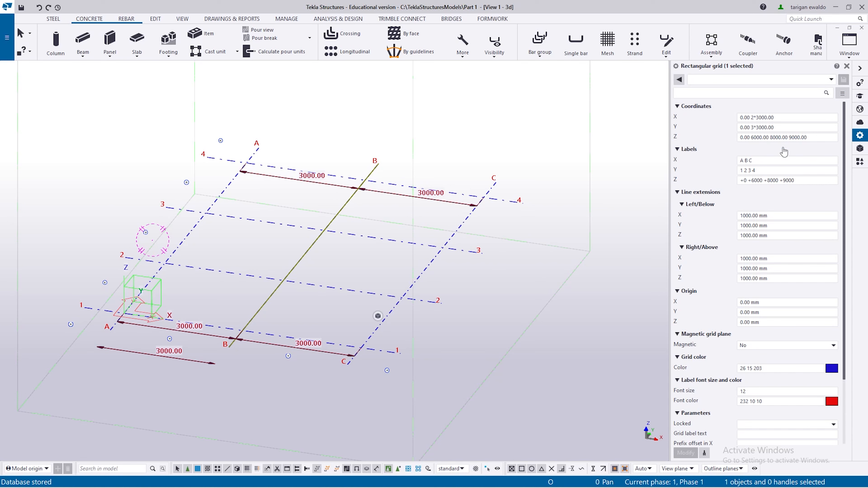
pyautogui.moveTo(779, 120); pyautogui.dragTo(751, 118)
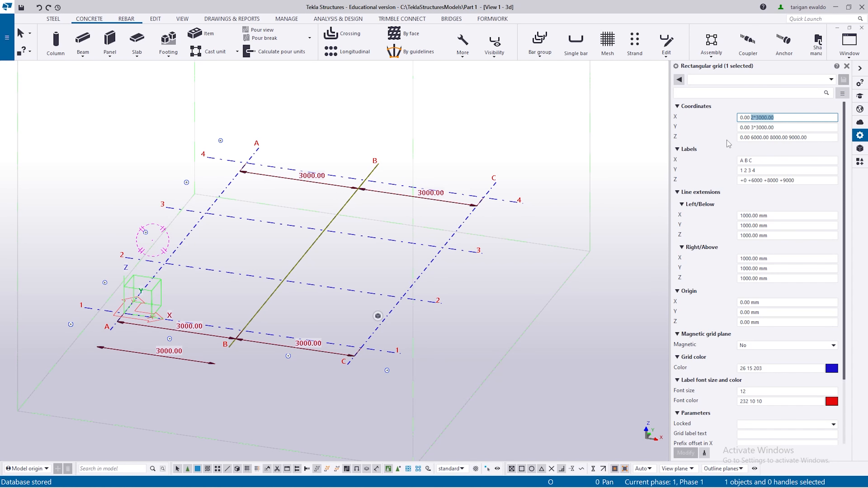
pyautogui.click(371, 365)
pyautogui.moveTo(367, 365); pyautogui.dragTo(420, 364, button='middle')
pyautogui.scroll(1, 201, 321)
pyautogui.scroll(-1, 469, 252)
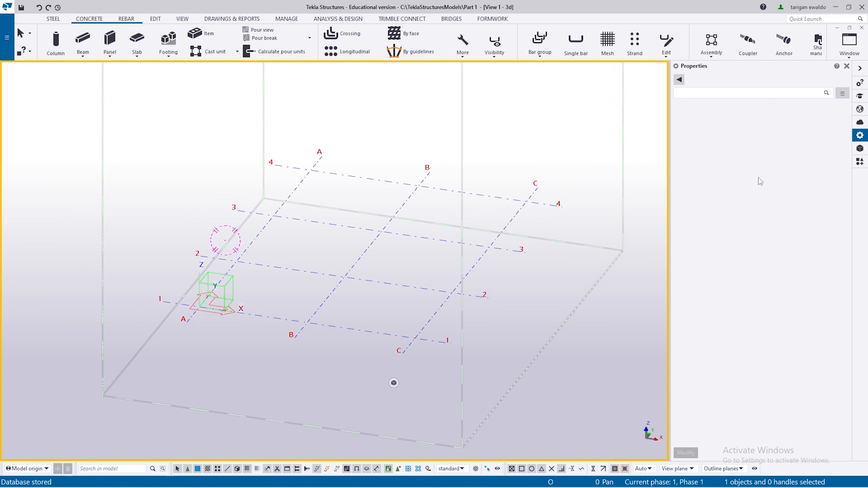
pyautogui.click(346, 278)
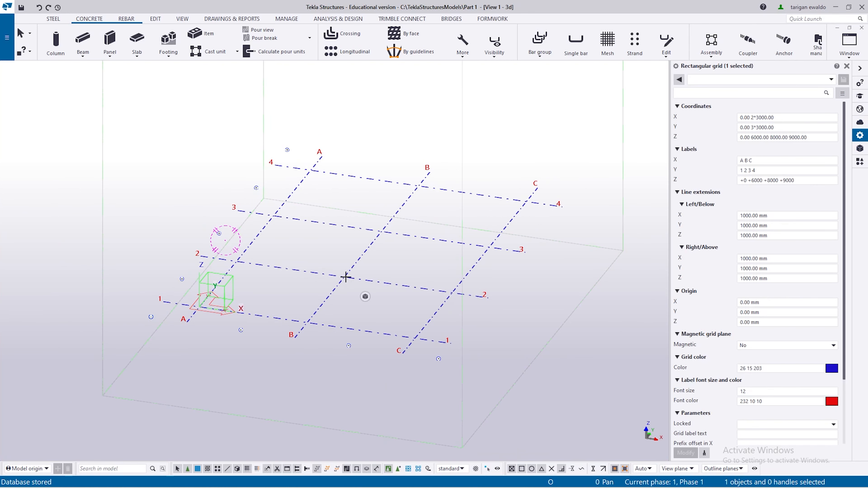
pyautogui.scroll(1, 225, 315)
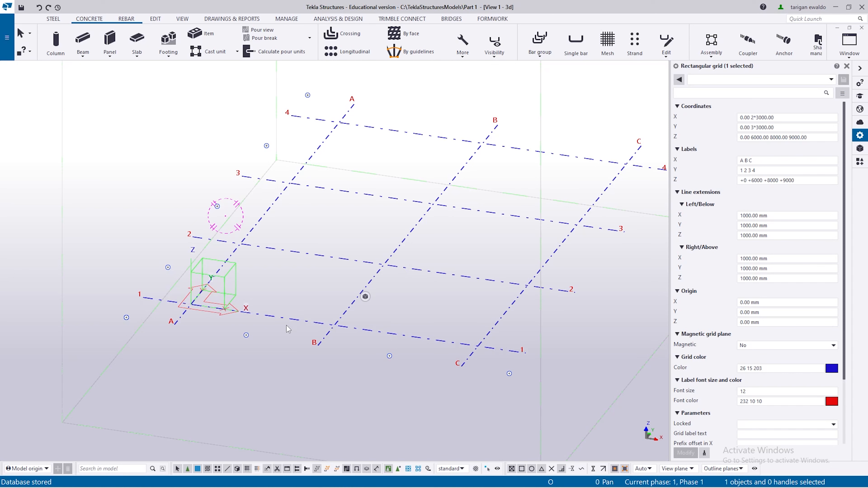
pyautogui.doubleClick(755, 117)
pyautogui.click(766, 120)
pyautogui.moveTo(786, 117); pyautogui.dragTo(753, 117)
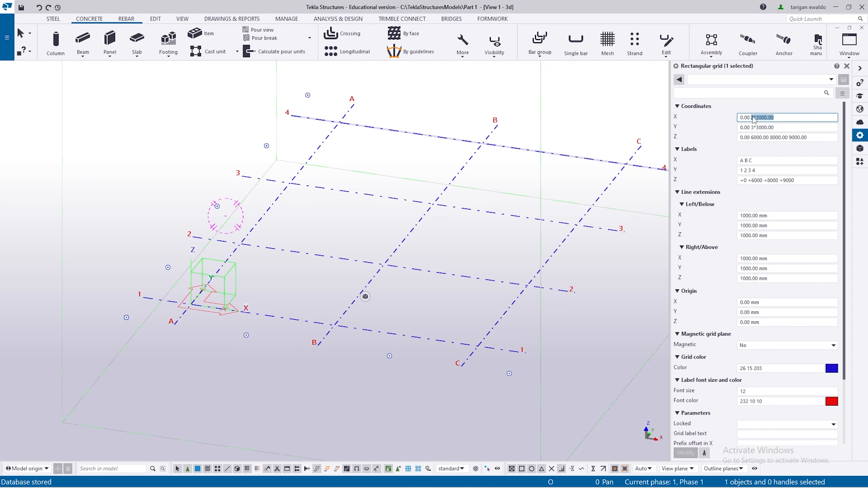
pyautogui.write('3000 3000 3000')
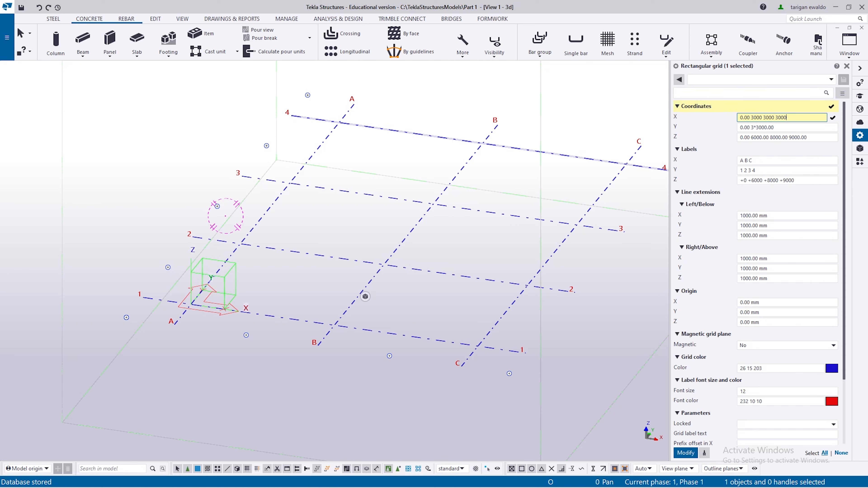
pyautogui.press('Return')
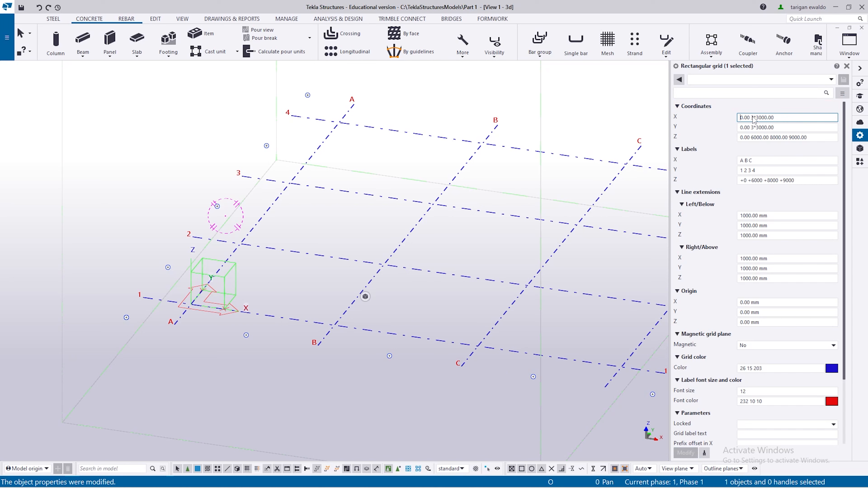
pyautogui.scroll(-5, 356, 291)
pyautogui.click(366, 296)
pyautogui.scroll(2, 338, 311)
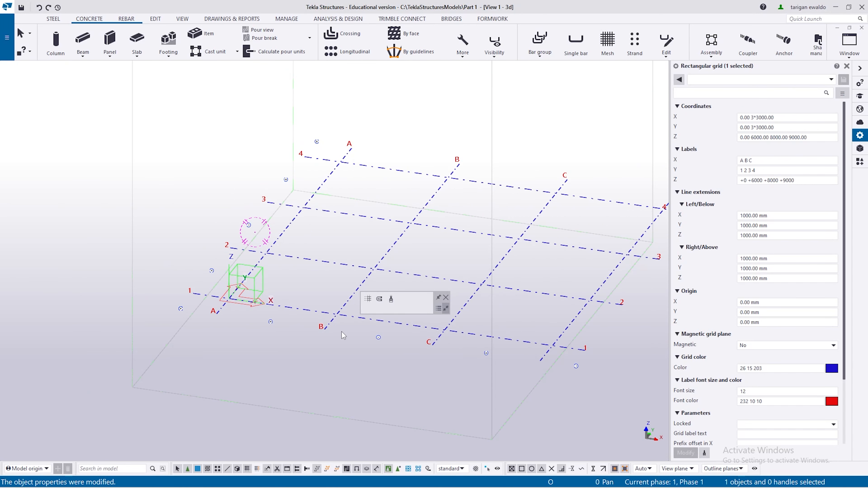
pyautogui.moveTo(785, 117); pyautogui.dragTo(751, 119)
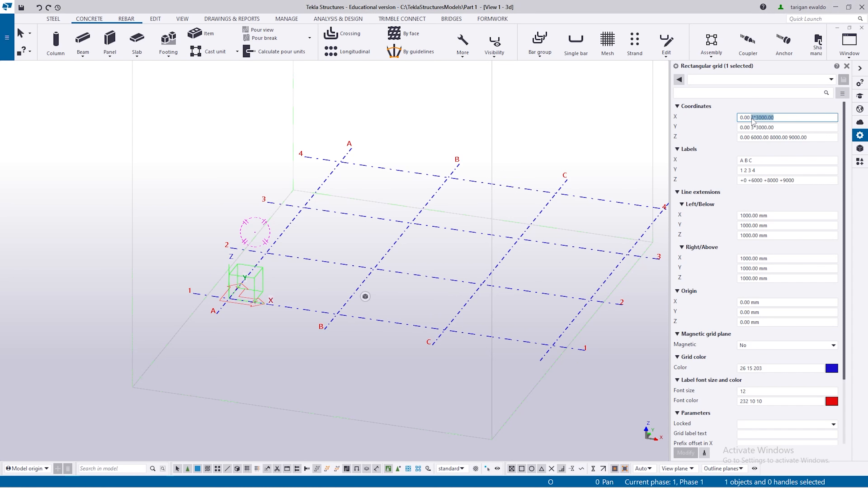
pyautogui.write('3000 3000 3000 3000 3000')
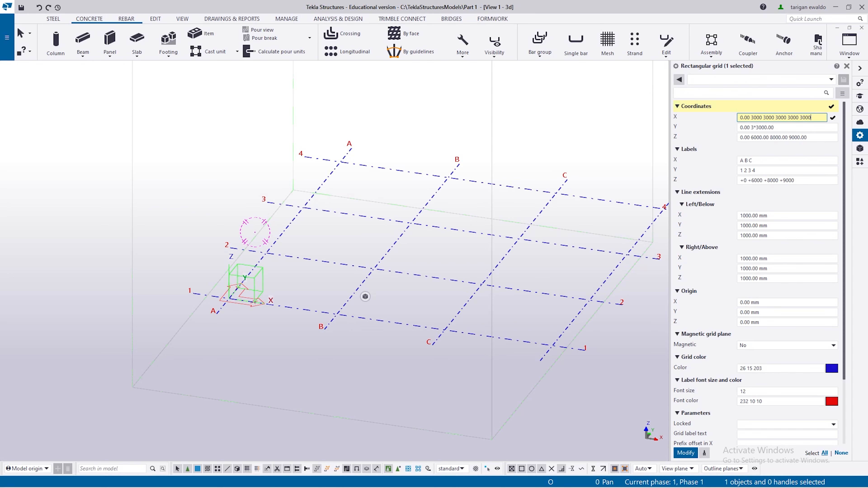
pyautogui.press('Return')
pyautogui.scroll(-3, 334, 282)
pyautogui.keyDown('ctrl'); pyautogui.moveTo(376, 281); pyautogui.dragTo(352, 283, button='middle'); pyautogui.keyUp('ctrl')
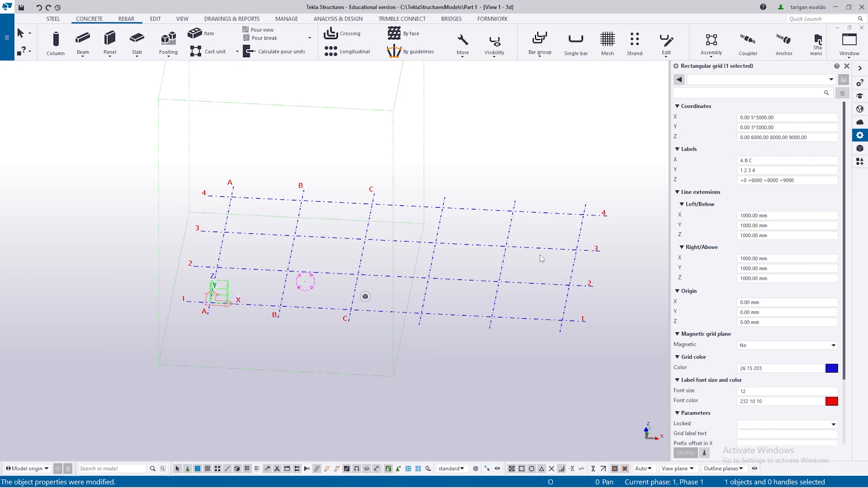
# - Set the grid's X coordinates to 0.00 20*3000 with the multiplier notation and apply the change
pyautogui.click(813, 161)
pyautogui.click(790, 118)
pyautogui.moveTo(783, 118); pyautogui.dragTo(754, 117)
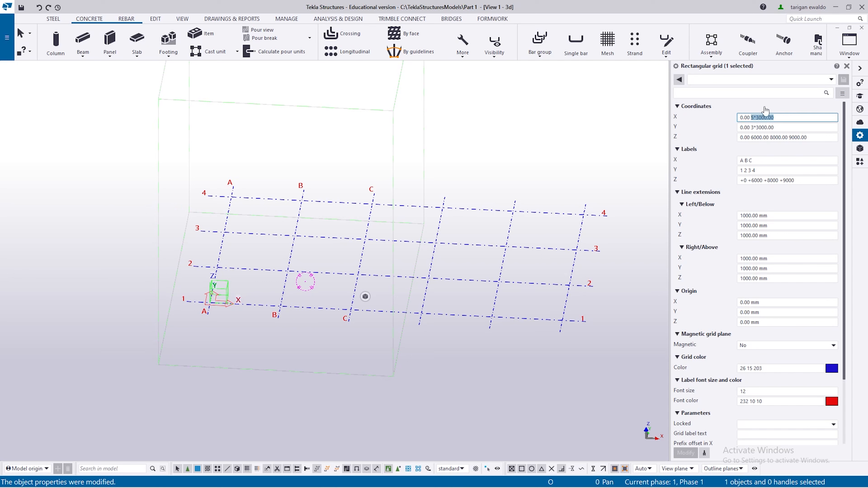
pyautogui.write('20*3')
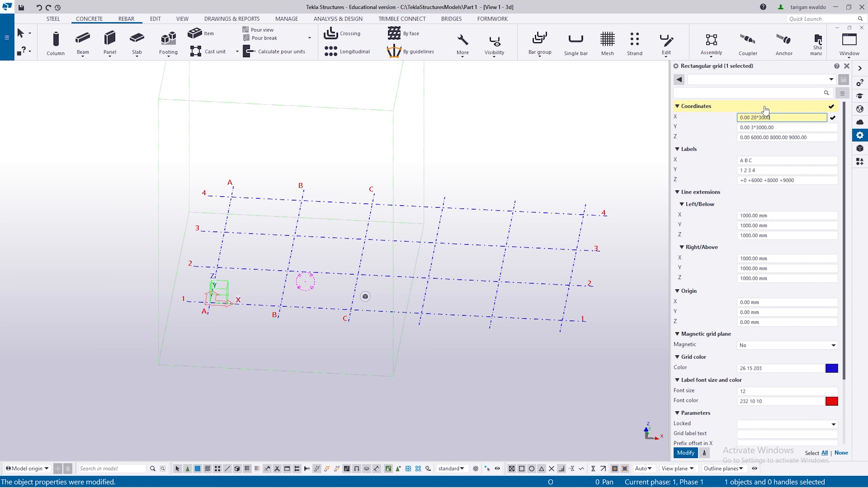
pyautogui.press('Return')
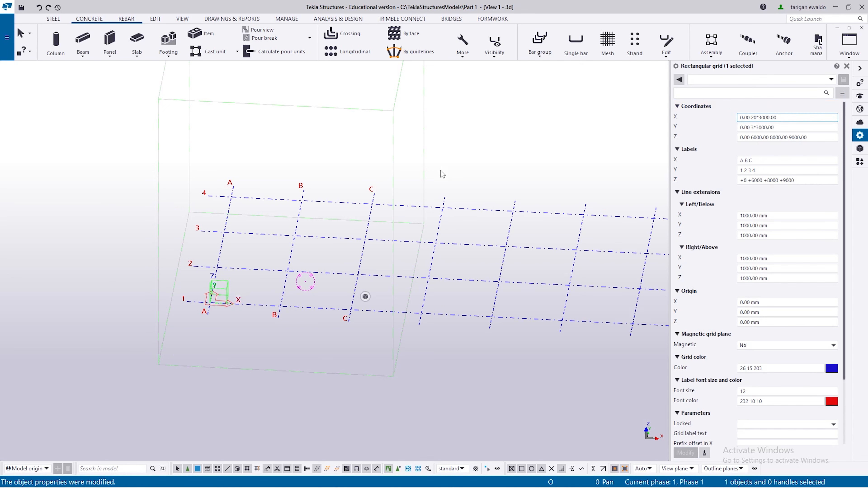
pyautogui.scroll(-5, 345, 265)
pyautogui.scroll(4, 346, 264)
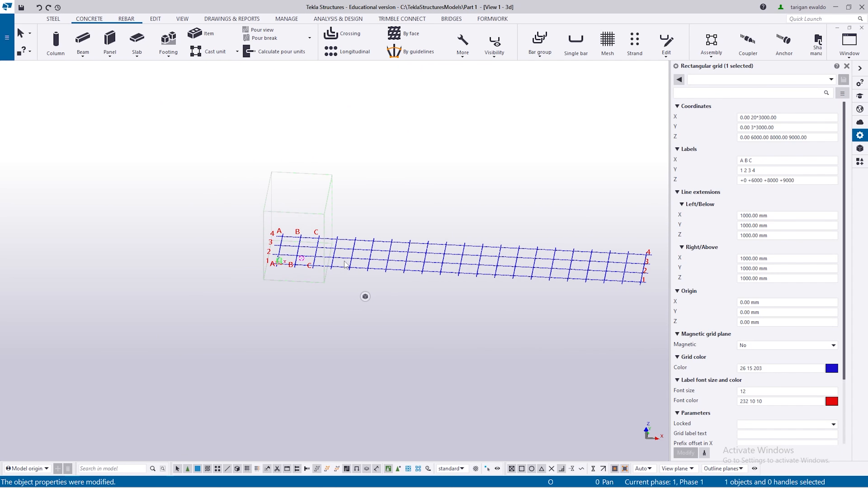
pyautogui.scroll(2, 277, 254)
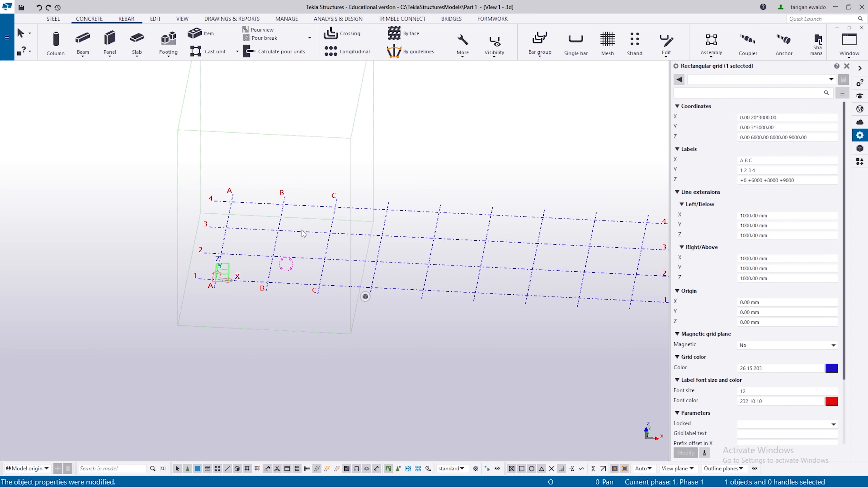
# - Set the grid's Y coordinates to 0.00 3*3000 4000, apply the change, and check the spacing of the added line beyond line 4
pyautogui.moveTo(789, 129); pyautogui.dragTo(751, 127)
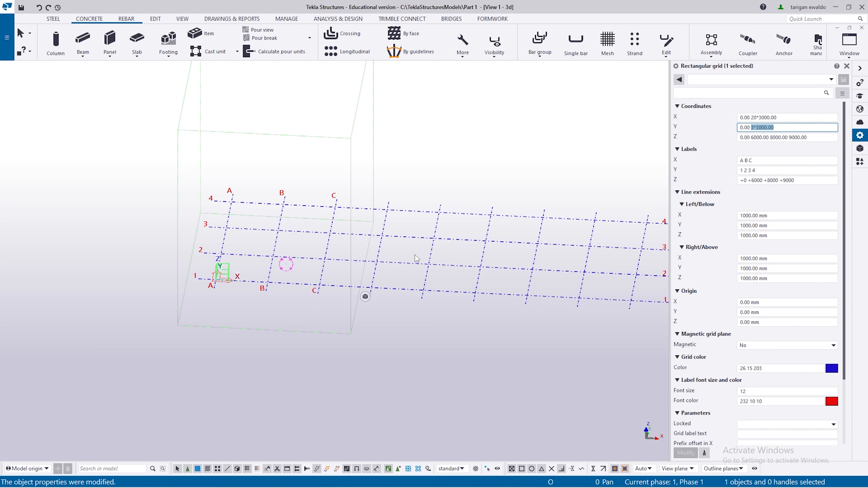
pyautogui.write('3*3000')
pyautogui.write('4000')
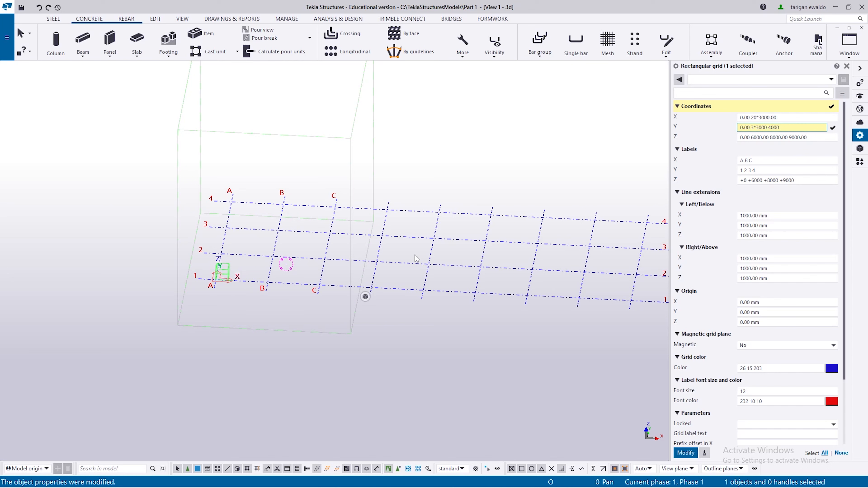
pyautogui.press('Return')
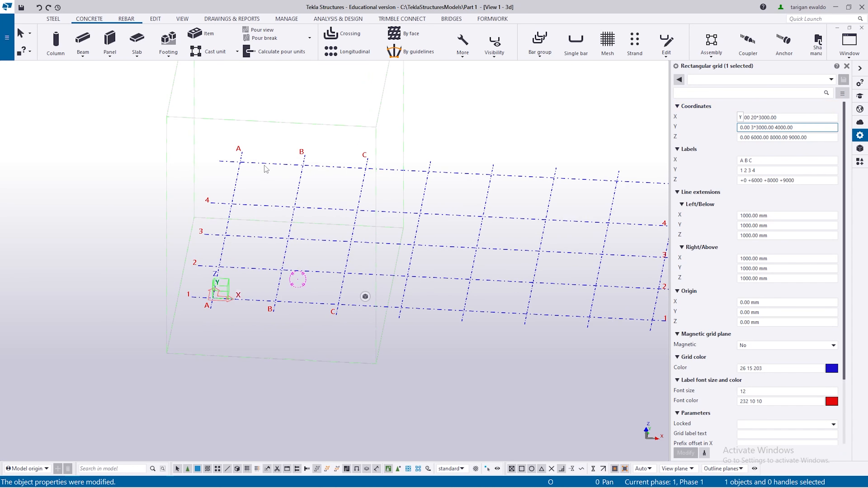
pyautogui.scroll(3, 313, 143)
pyautogui.scroll(1, 313, 143)
pyautogui.click(297, 181)
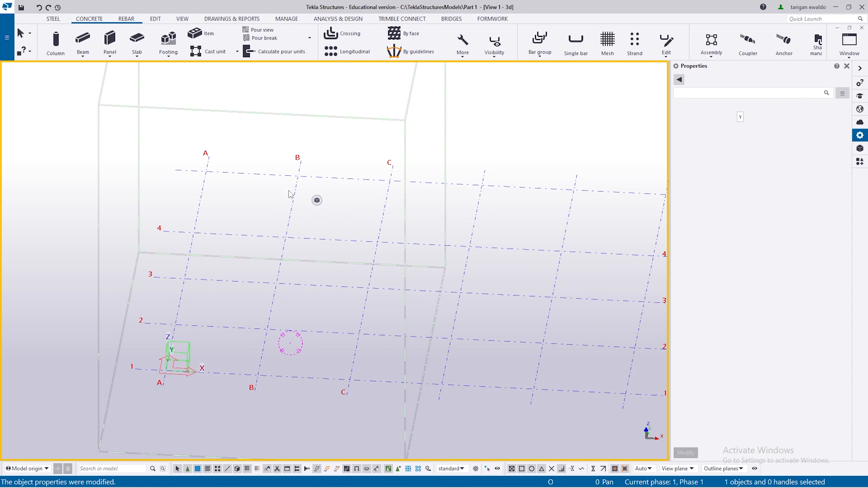
pyautogui.click(269, 174)
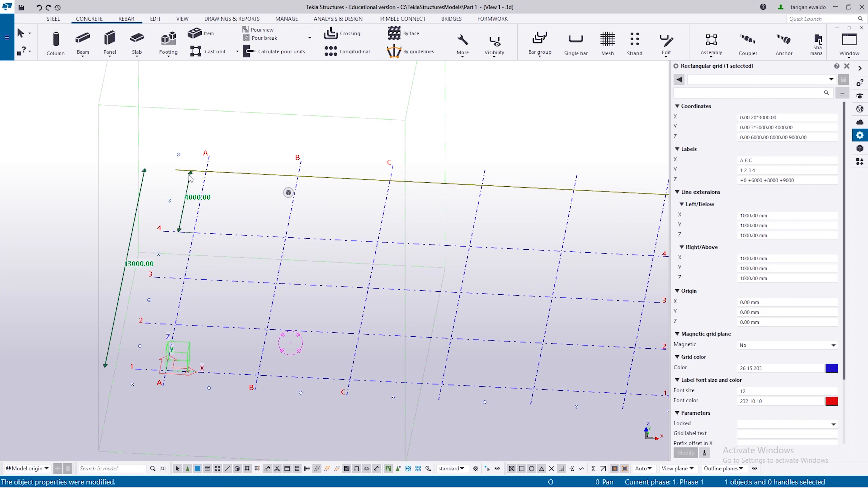
pyautogui.click(216, 281)
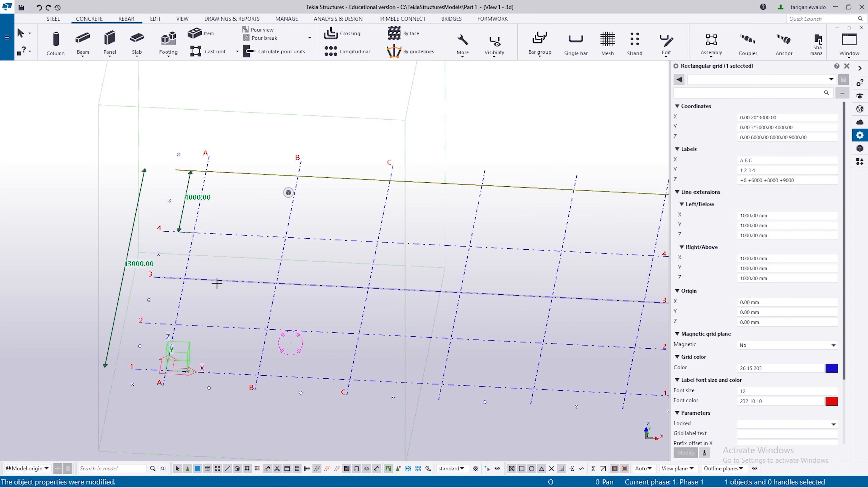
# - Check the spacing around grid line 4 and review the grid's Z coordinates
pyautogui.click(214, 327)
pyautogui.click(235, 230)
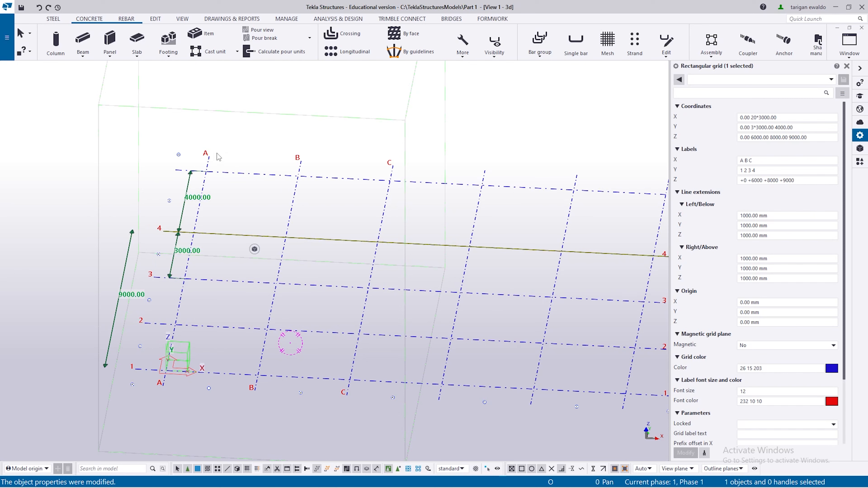
pyautogui.click(821, 138)
pyautogui.moveTo(822, 138); pyautogui.dragTo(755, 141)
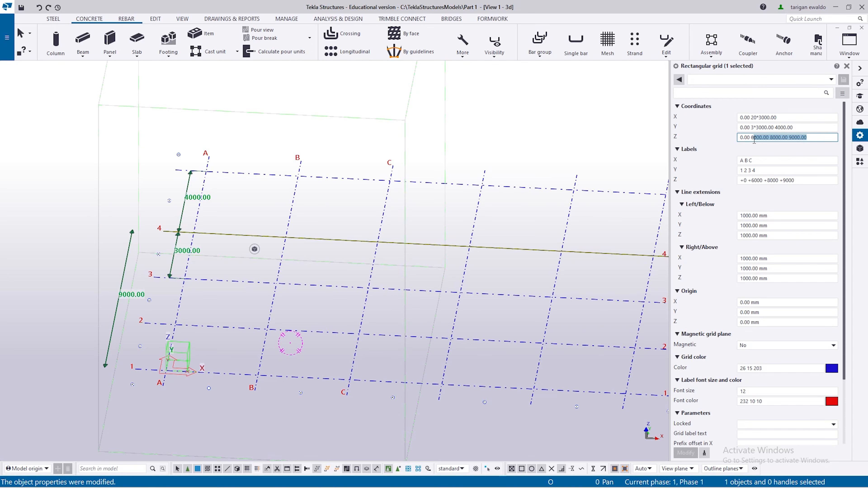
# - Examine how the enlarged grid extends beyond the work area box in the 3D view
pyautogui.click(401, 213)
pyautogui.scroll(-3, 402, 213)
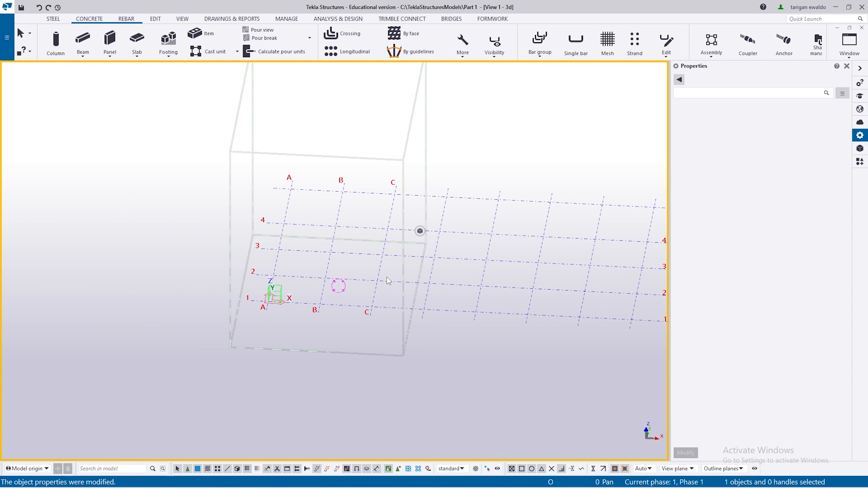
pyautogui.scroll(3, 388, 283)
pyautogui.moveTo(387, 310); pyautogui.dragTo(333, 302, button='middle')
pyautogui.scroll(-1, 334, 303)
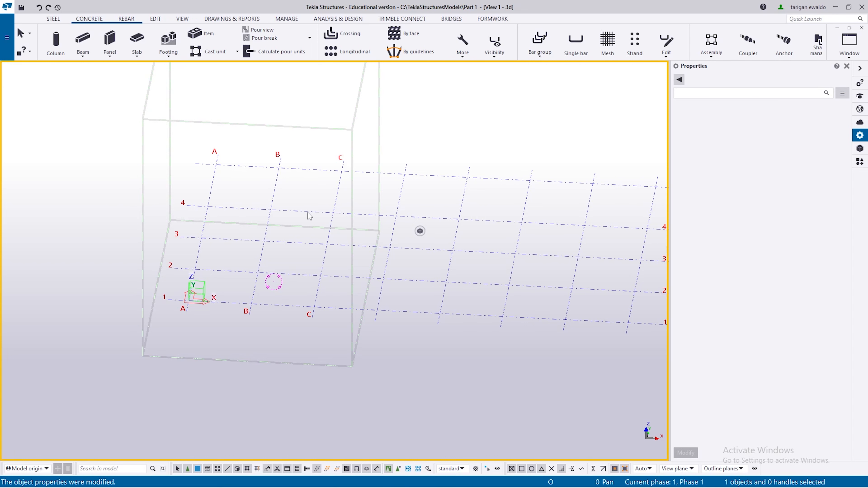
pyautogui.scroll(-2, 291, 258)
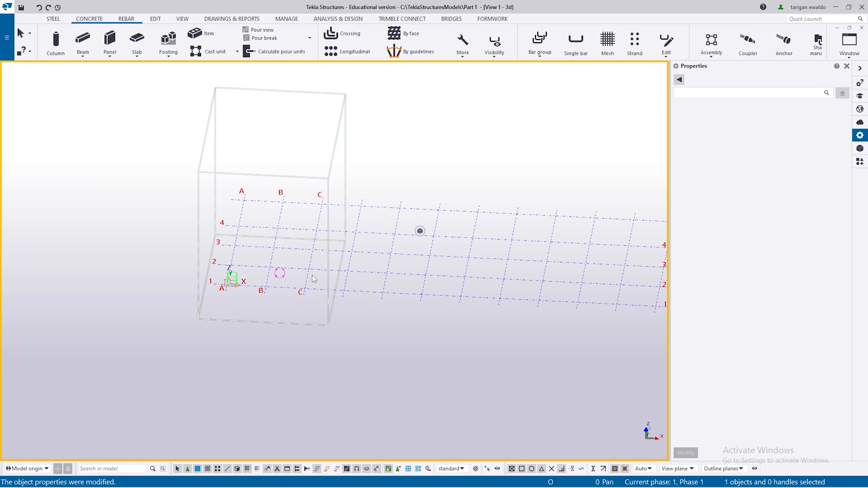
pyautogui.scroll(-2, 335, 275)
pyautogui.moveTo(339, 292); pyautogui.dragTo(271, 301, button='middle')
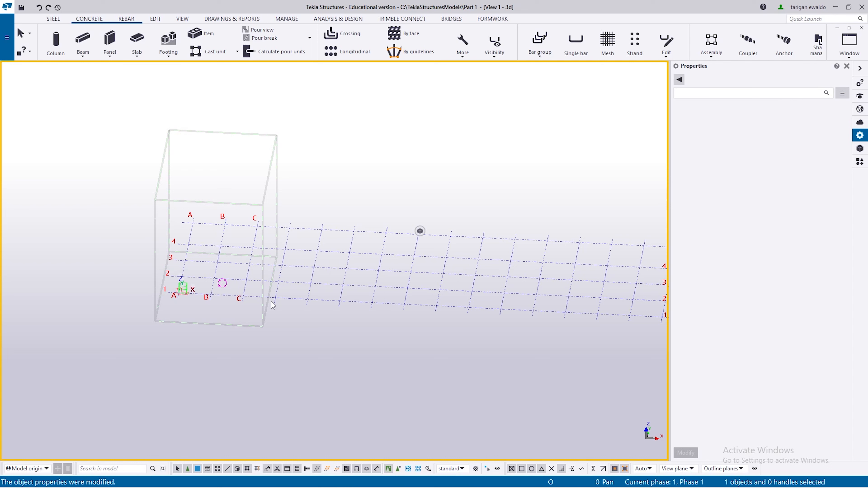
# - Compare the grid's extent with the work area by switching between the plane view and the 3D view
pyautogui.hotkey('ctrl', 'p')
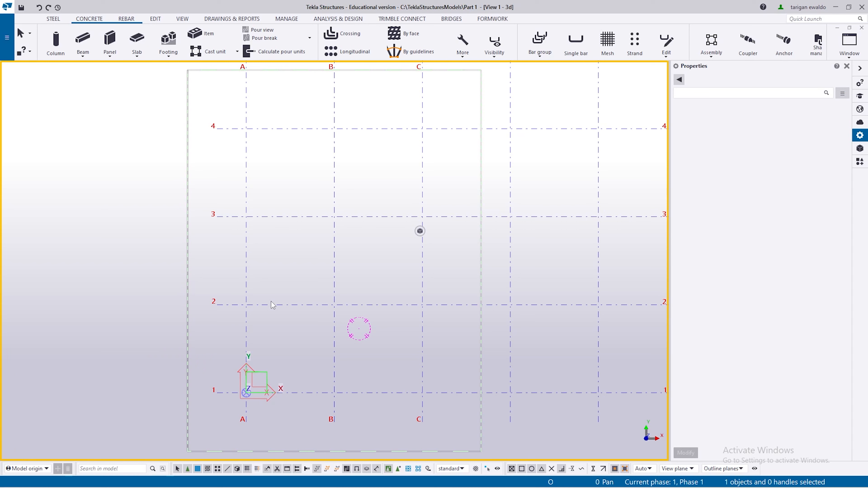
pyautogui.hotkey('ctrl', 'p')
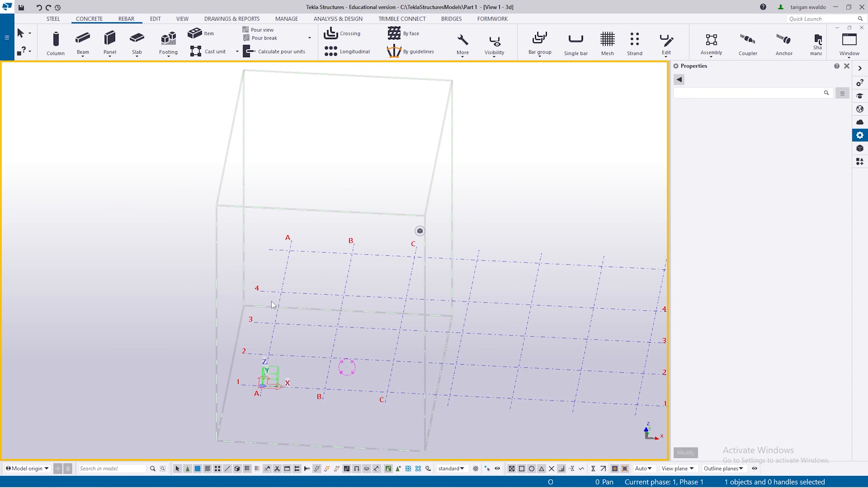
pyautogui.scroll(-3, 273, 305)
pyautogui.hotkey('ctrl', 'p')
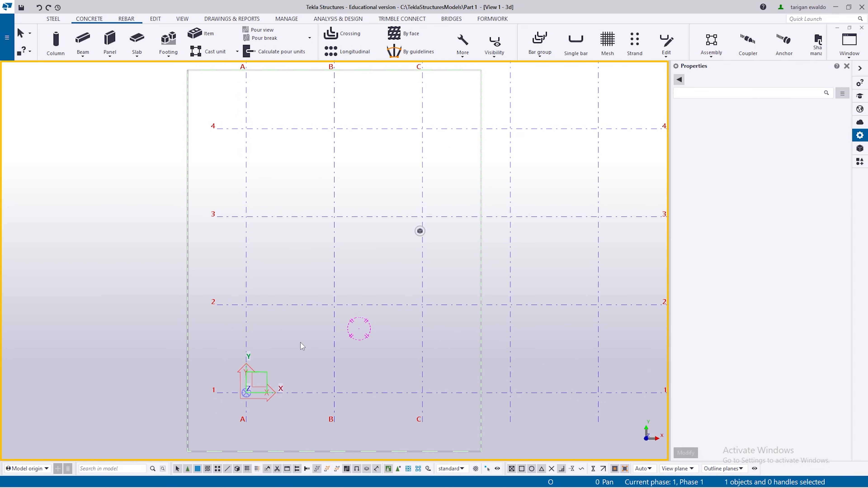
pyautogui.scroll(-6, 296, 338)
pyautogui.moveTo(509, 346); pyautogui.dragTo(382, 340, button='middle')
pyautogui.scroll(-1, 280, 339)
pyautogui.scroll(-4, 280, 339)
pyautogui.scroll(8, 262, 328)
pyautogui.moveTo(200, 352); pyautogui.dragTo(253, 332, button='middle')
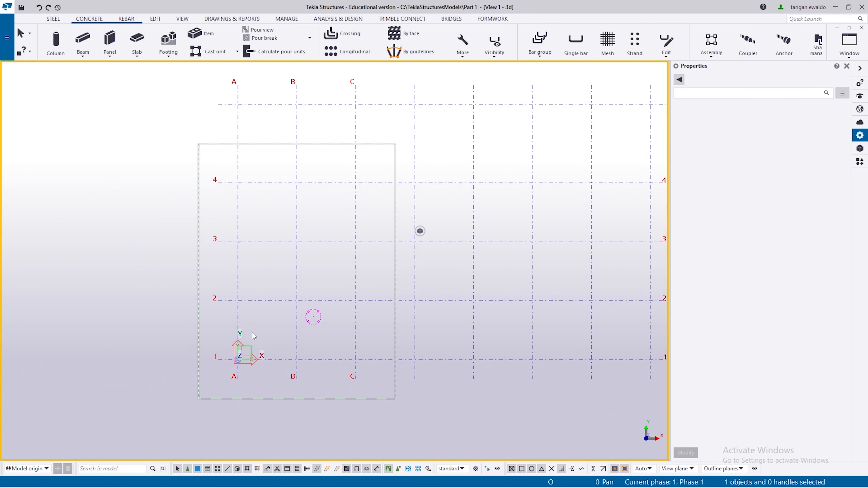
pyautogui.hotkey('ctrl', 'p')
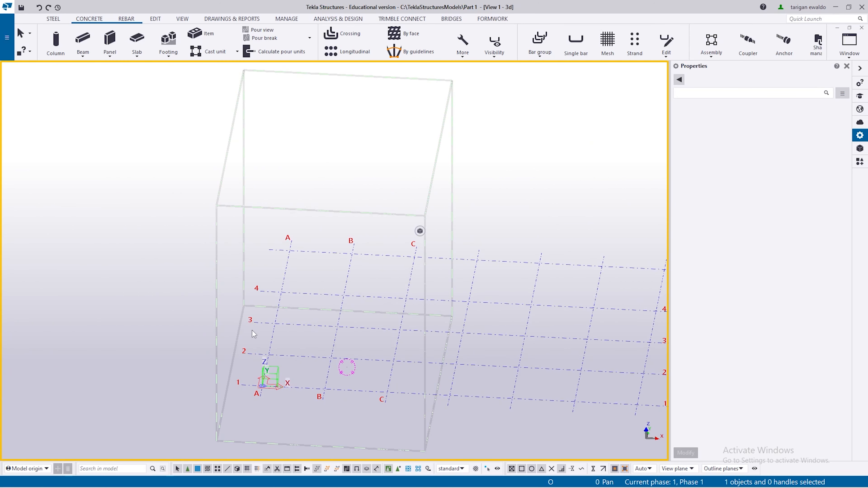
pyautogui.hotkey('ctrl', 'p')
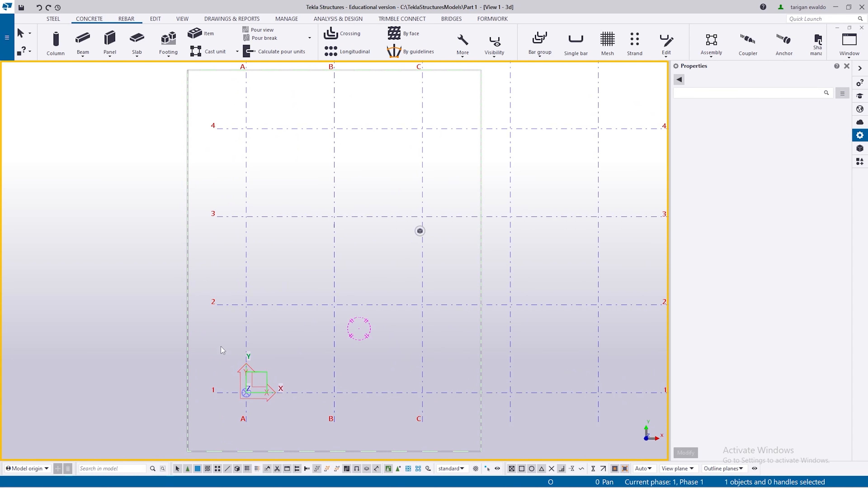
pyautogui.scroll(-5, 408, 276)
pyautogui.scroll(2, 436, 312)
pyautogui.scroll(-2, 425, 319)
pyautogui.scroll(3, 454, 381)
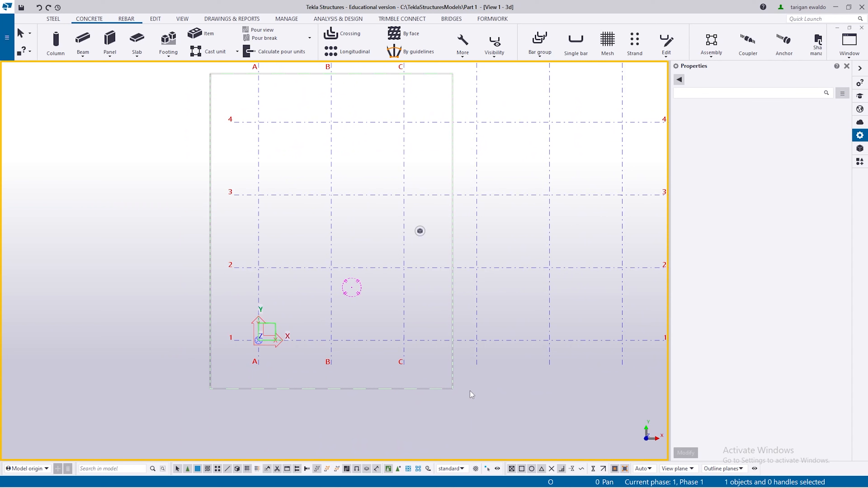
# - Return to an angled 3D view and fit the work area to the entire model
pyautogui.keyDown('ctrl'); pyautogui.moveTo(470, 391); pyautogui.dragTo(297, 346, button='middle'); pyautogui.keyUp('ctrl')
pyautogui.rightClick(297, 346)
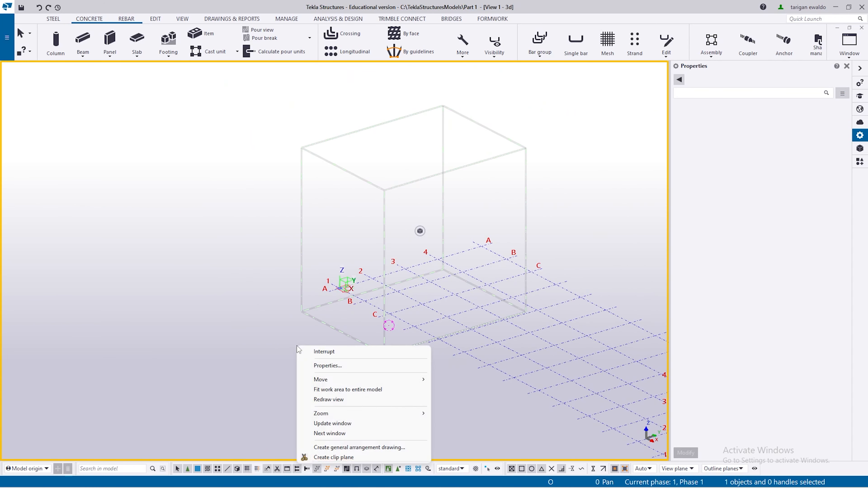
pyautogui.click(341, 391)
pyautogui.scroll(-3, 271, 330)
pyautogui.keyDown('ctrl'); pyautogui.moveTo(251, 300); pyautogui.dragTo(350, 308, button='middle'); pyautogui.keyUp('ctrl')
pyautogui.keyDown('ctrl'); pyautogui.moveTo(223, 308); pyautogui.dragTo(303, 331, button='middle'); pyautogui.keyUp('ctrl')
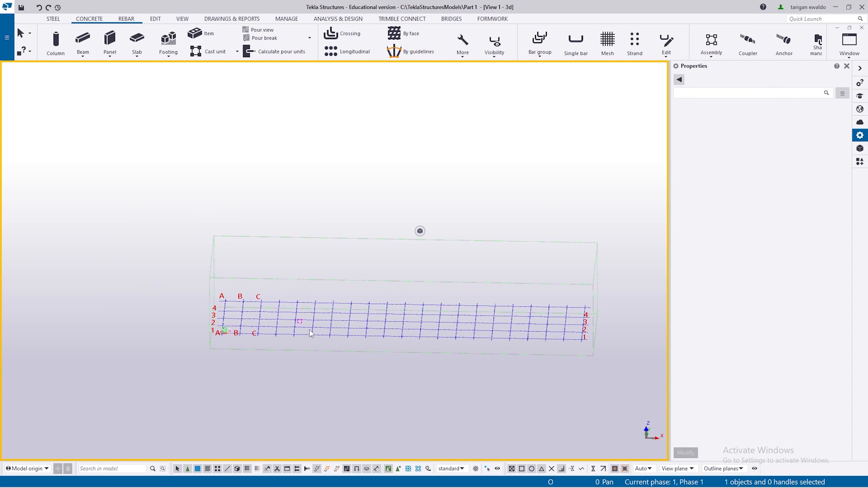
# - Switch to the plane view, set the grid's X labels to A B C D E F G H I J K L, and apply the change
pyautogui.hotkey('ctrl', 'p')
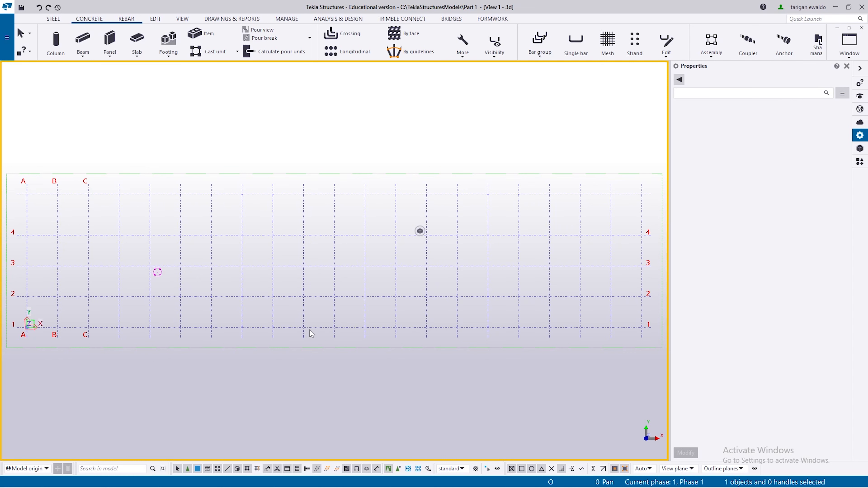
pyautogui.click(523, 237)
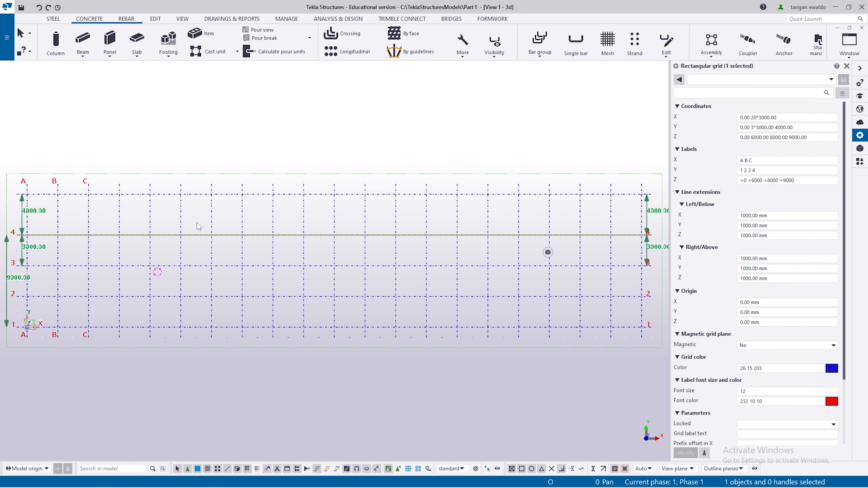
pyautogui.click(518, 235)
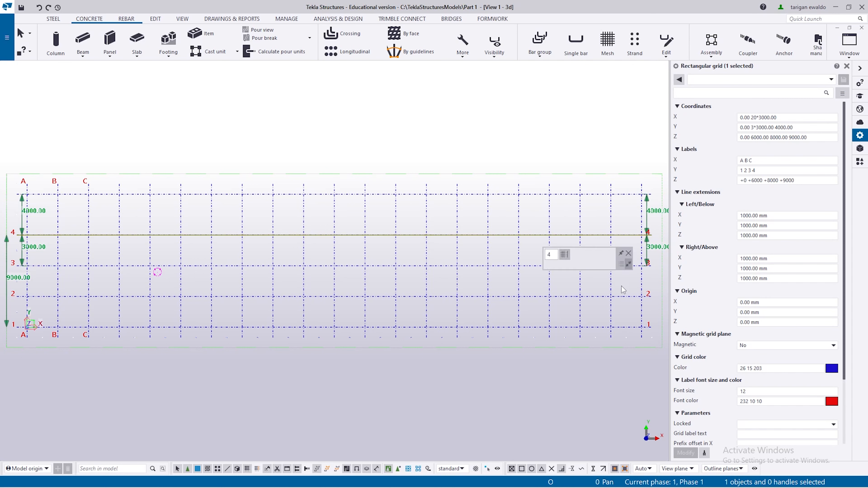
pyautogui.click(762, 161)
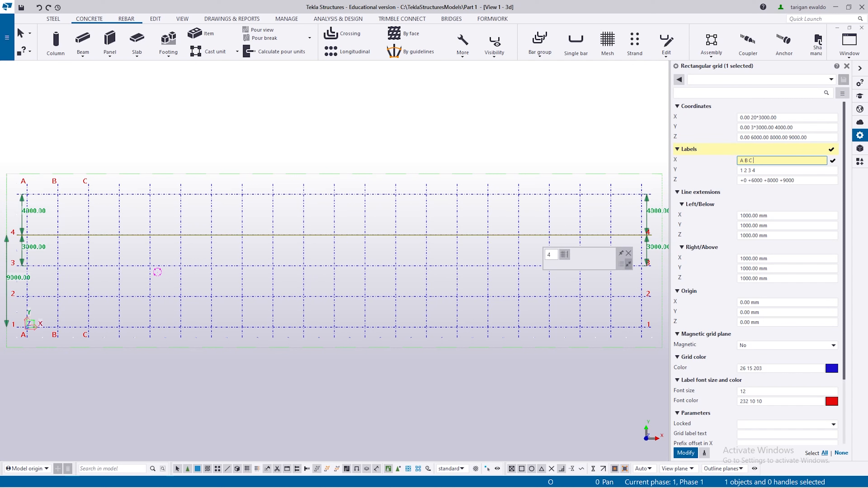
pyautogui.write('d')
pyautogui.press('BackSpace')
pyautogui.write('D E F G H I J K L')
pyautogui.press('Return')
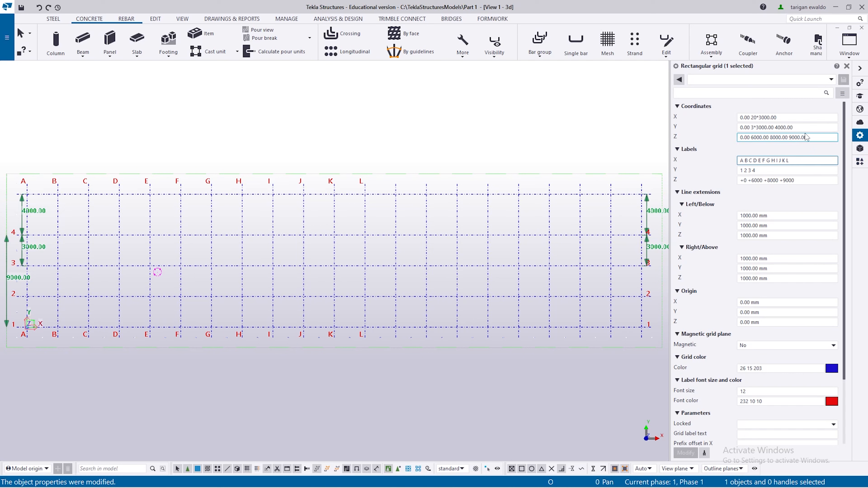
# - Set the grid's X coordinates to 0.00 5*3000.00 and apply the change
pyautogui.click(755, 117)
pyautogui.doubleClick(755, 117)
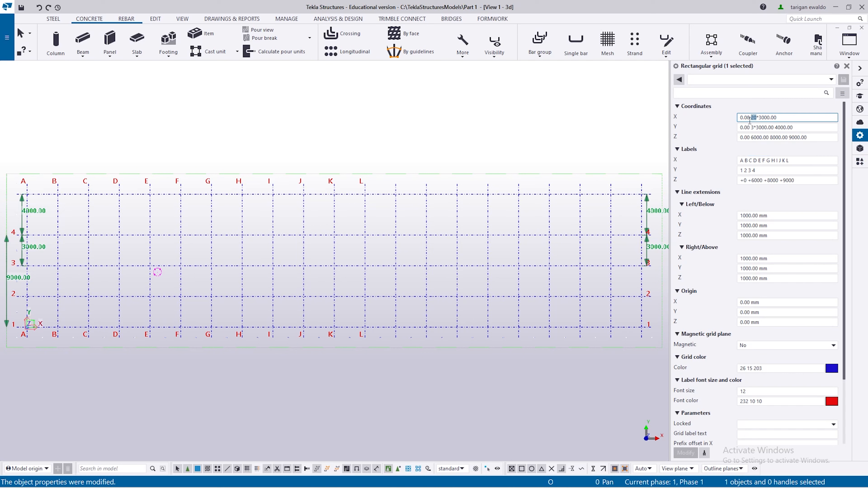
pyautogui.write('5')
pyautogui.press('Return')
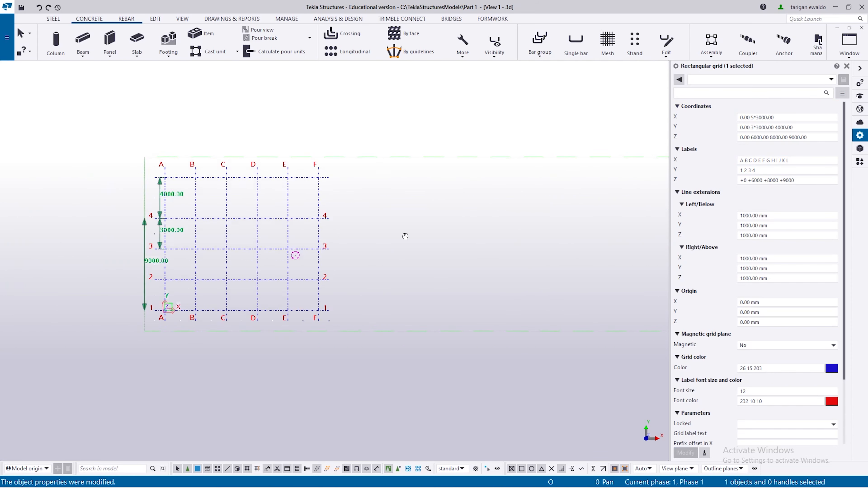
# - Set the grid's Y labels to 1 2 3 4 5 and apply the change
pyautogui.click(786, 170)
pyautogui.write('5')
pyautogui.press('Return')
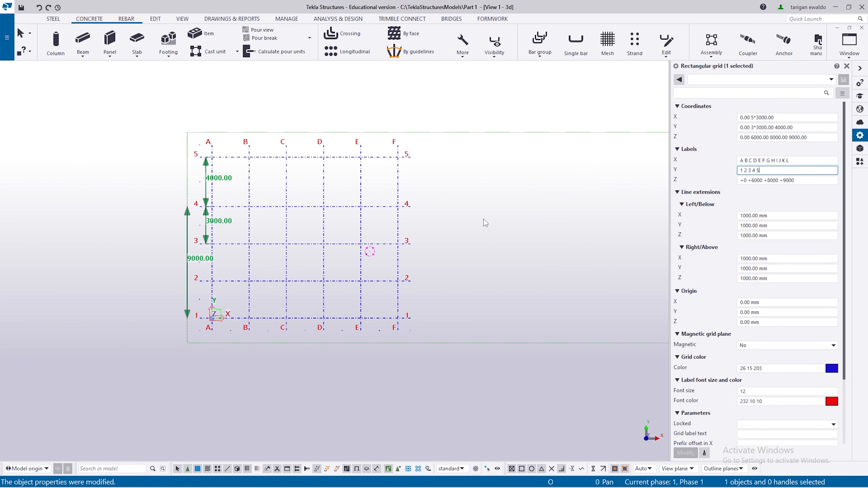
pyautogui.click(454, 238)
pyautogui.scroll(-1, 421, 230)
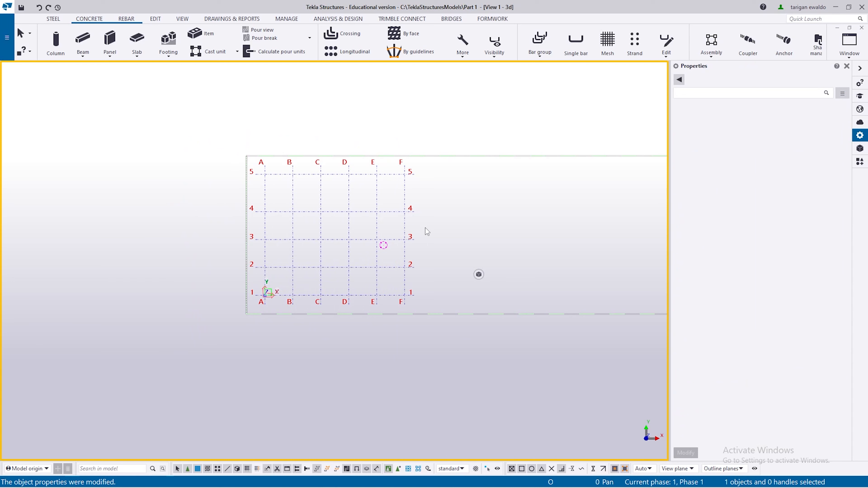
# - Check the shortened grid in 3D, return to the plane view, and fit the work area to the entire model
pyautogui.hotkey('ctrl', 'p')
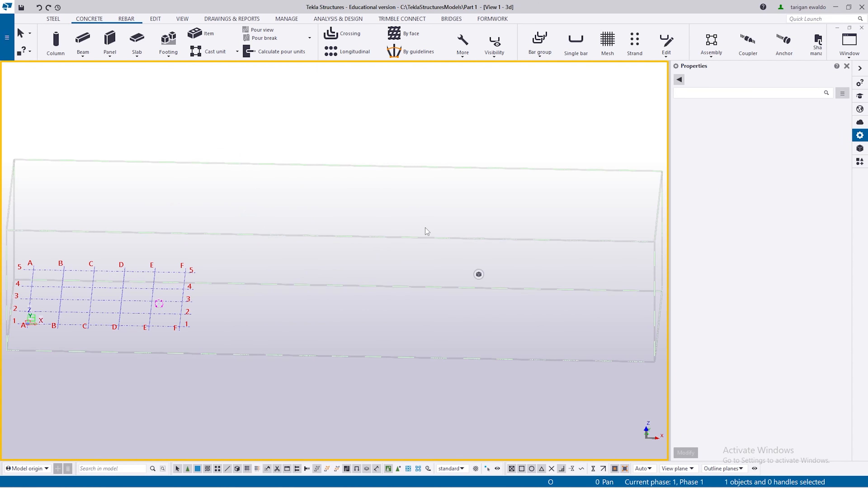
pyautogui.hotkey('ctrl', 'p')
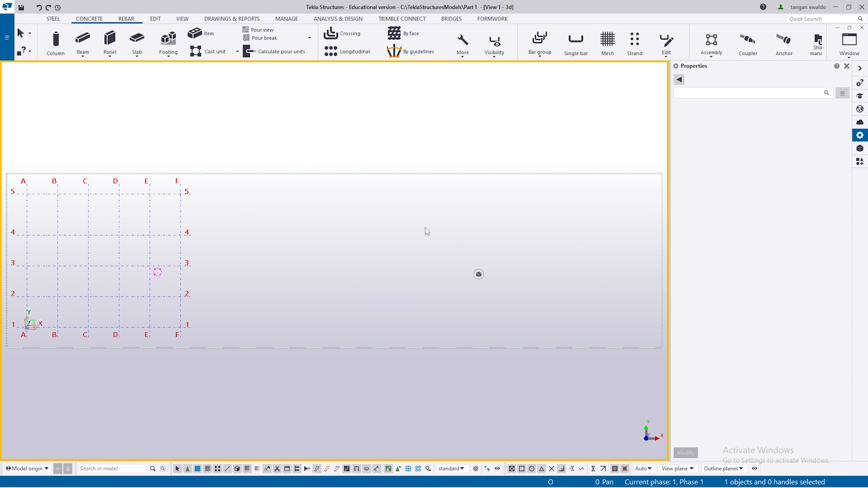
pyautogui.rightClick(383, 144)
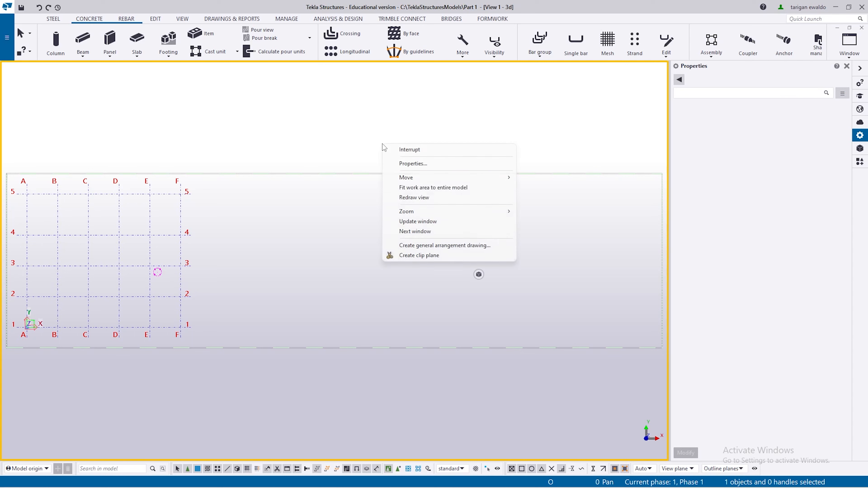
pyautogui.click(409, 189)
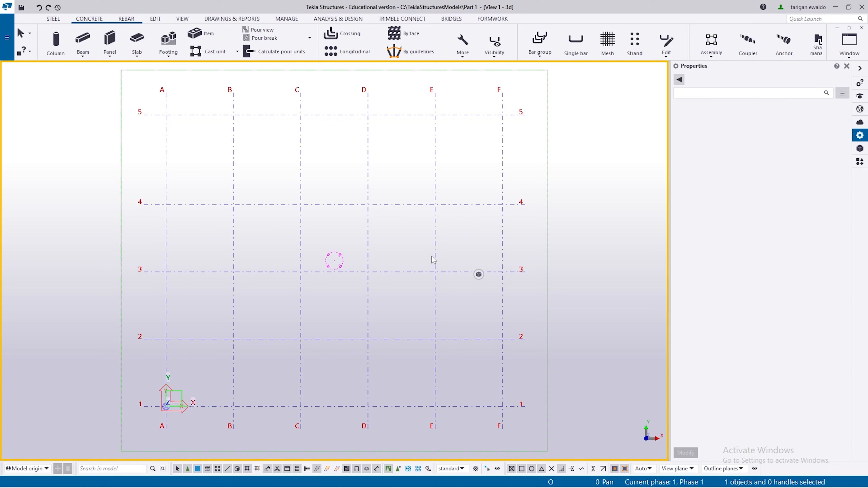
# - Set the rectangular grid's left/below line extensions to 5000 mm for X, Y and Z
pyautogui.click(432, 208)
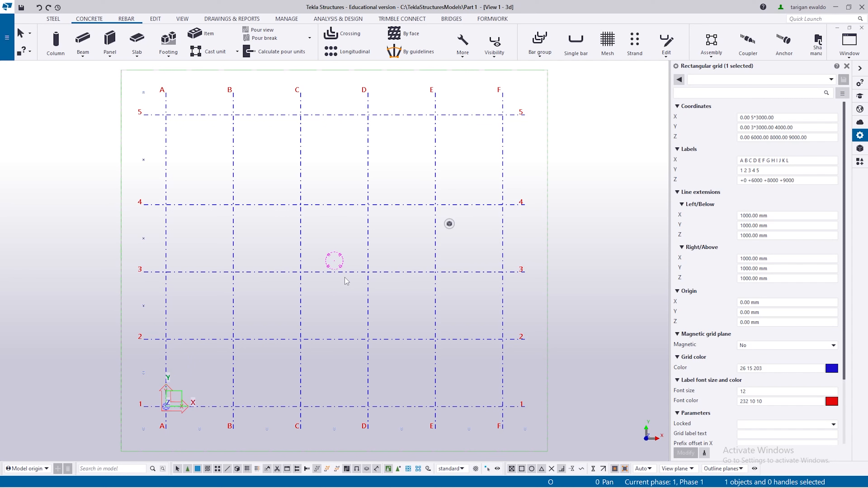
pyautogui.click(759, 215)
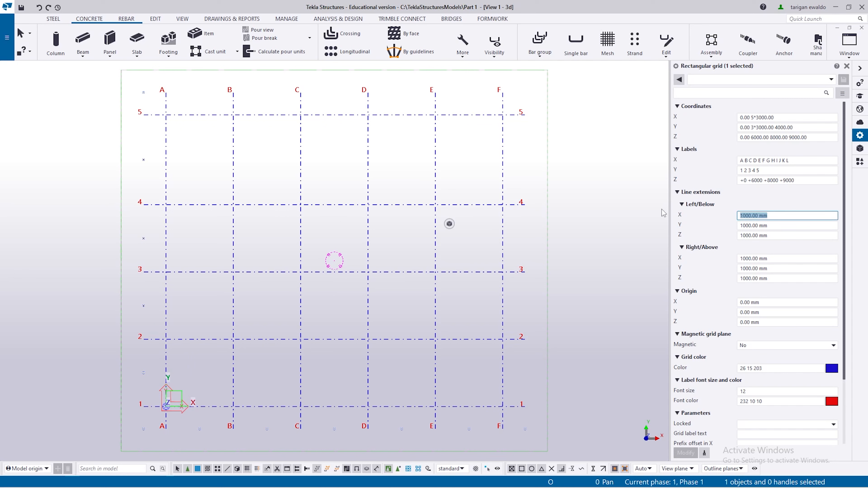
pyautogui.write('5000')
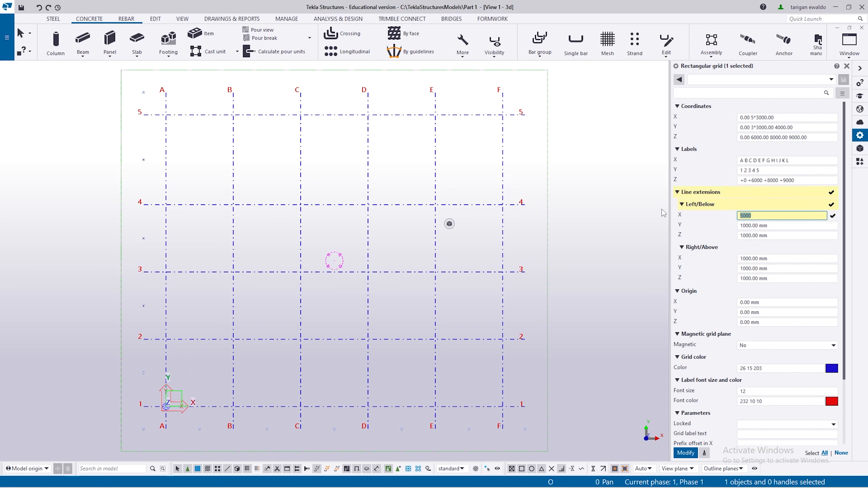
pyautogui.click(793, 225)
pyautogui.write('5000')
pyautogui.click(789, 235)
pyautogui.write('5000')
# - Set the rectangular grid's right/above line extensions to 5000 mm for X, Y and Z
pyautogui.click(770, 258)
pyautogui.write('5000')
pyautogui.click(774, 267)
pyautogui.write('5000')
pyautogui.click(776, 278)
pyautogui.write('5000')
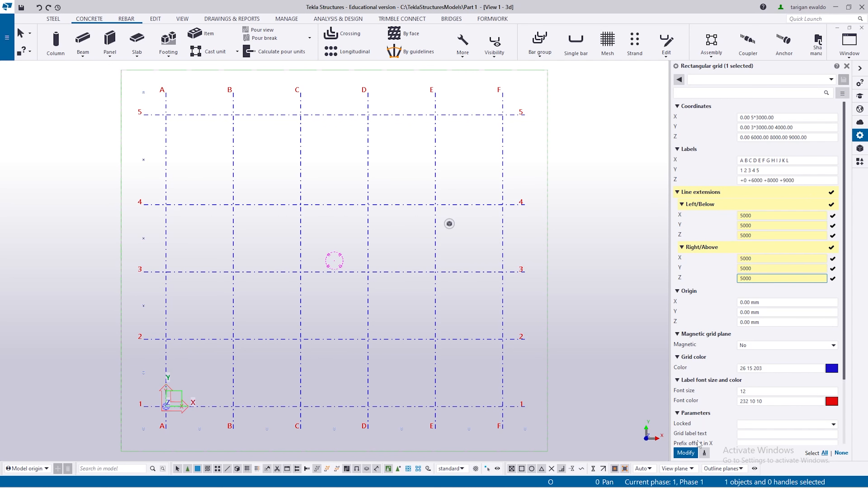
# - Apply the new line extensions to the grid and fit the work area to the entire model
pyautogui.click(691, 455)
pyautogui.scroll(-3, 481, 282)
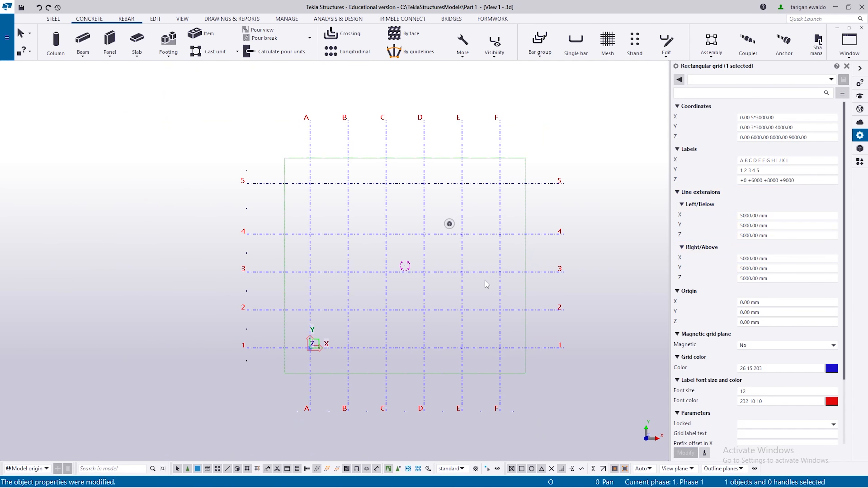
pyautogui.rightClick(222, 223)
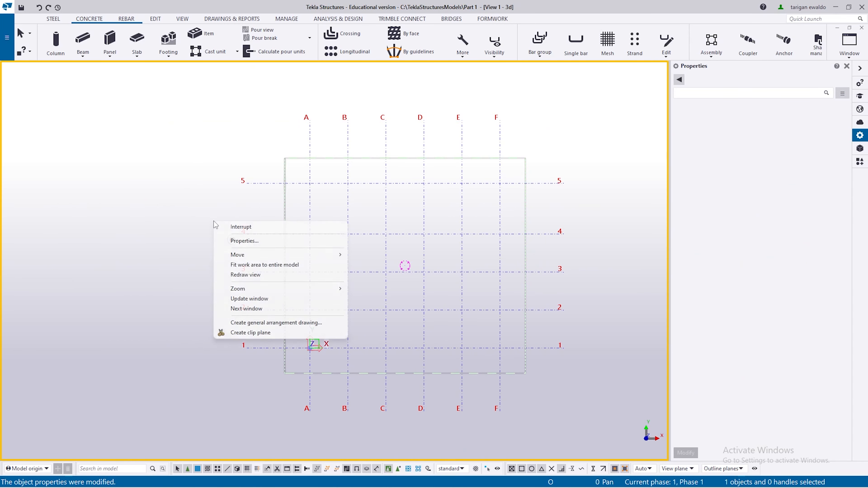
pyautogui.click(236, 266)
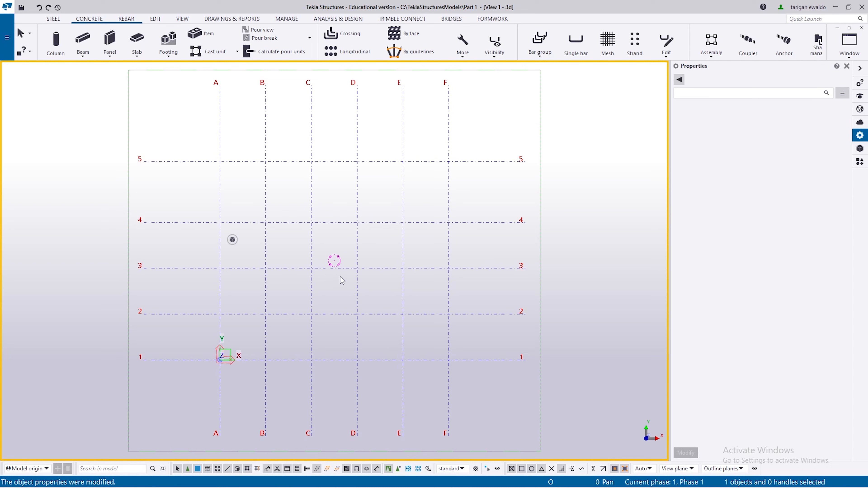
# - Switch to the 3D view and examine the extended grid lines and the fitted work area from several angles
pyautogui.hotkey('ctrl', 'p')
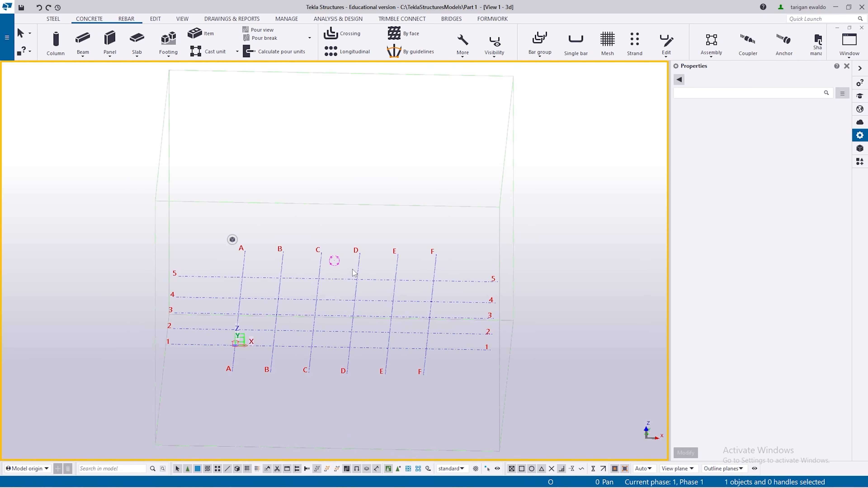
pyautogui.scroll(2, 376, 330)
pyautogui.scroll(1, 362, 321)
pyautogui.moveTo(348, 316)
pyautogui.keyDown('ctrl'); pyautogui.mouseDown(button='middle')
pyautogui.moveTo(139, 271)
pyautogui.moveTo(210, 315)
pyautogui.moveTo(239, 308)
pyautogui.moveTo(219, 260)
pyautogui.moveTo(205, 301)
pyautogui.moveTo(228, 320)
pyautogui.moveTo(372, 325)
pyautogui.moveTo(396, 304)
pyautogui.moveTo(301, 315)
pyautogui.moveTo(350, 315)
pyautogui.mouseUp(button='middle'); pyautogui.keyUp('ctrl')
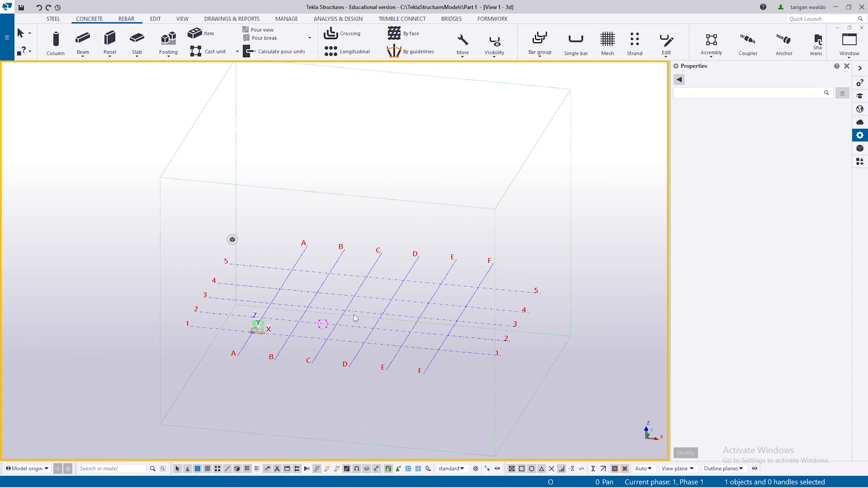
pyautogui.scroll(2, 385, 319)
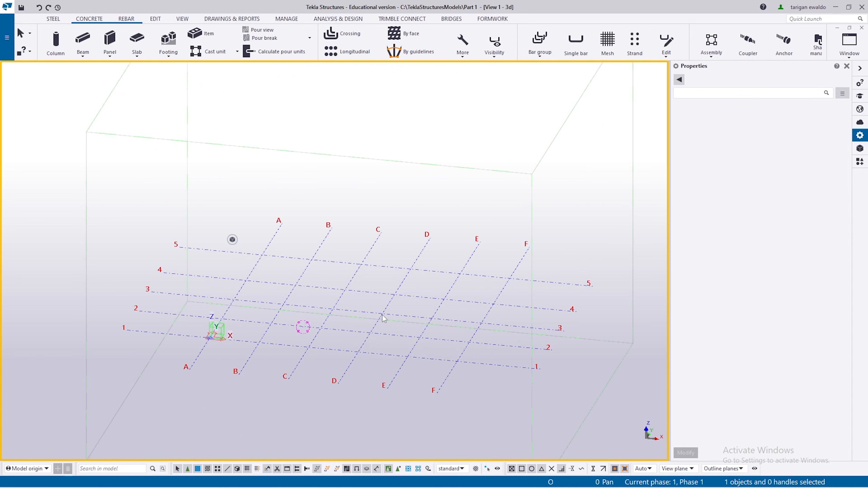
pyautogui.scroll(2, 385, 319)
pyautogui.scroll(-3, 383, 316)
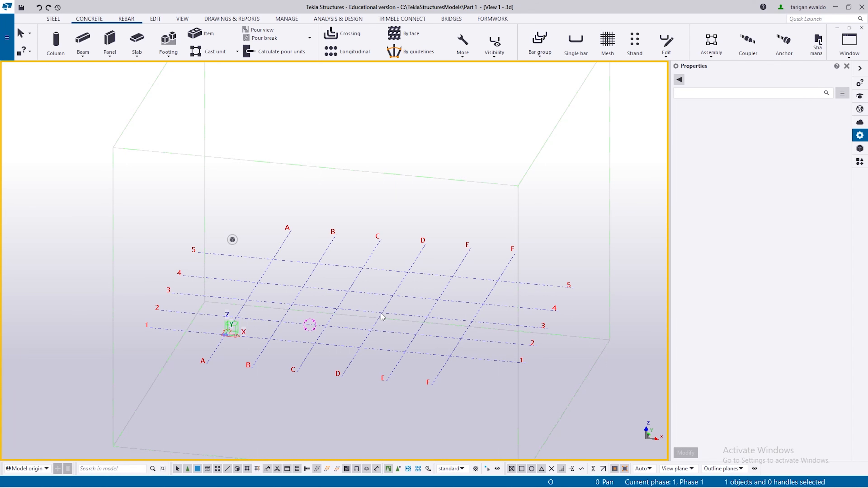
pyautogui.moveTo(382, 316)
pyautogui.keyDown('ctrl'); pyautogui.mouseDown(button='middle')
pyautogui.moveTo(225, 314)
pyautogui.moveTo(110, 285)
pyautogui.moveTo(17, 282)
pyautogui.moveTo(173, 300)
pyautogui.moveTo(451, 313)
pyautogui.moveTo(555, 282)
pyautogui.moveTo(446, 305)
pyautogui.moveTo(293, 305)
pyautogui.moveTo(428, 310)
pyautogui.moveTo(386, 323)
pyautogui.mouseUp(button='middle'); pyautogui.keyUp('ctrl')
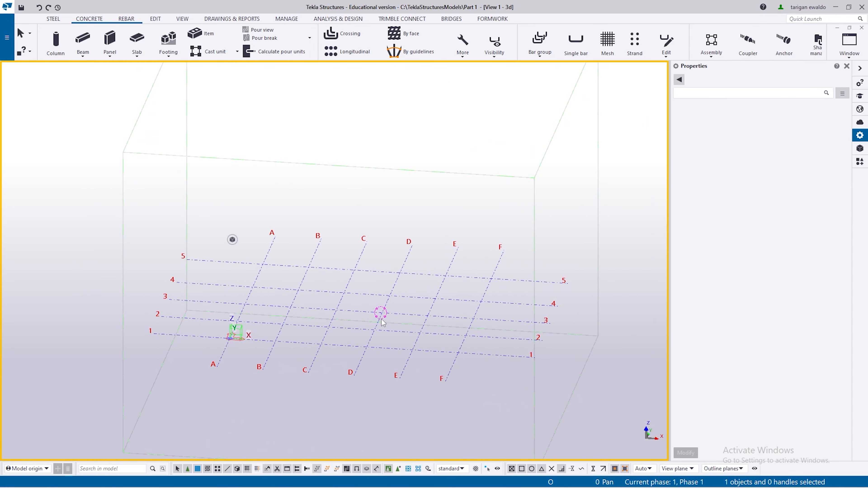
pyautogui.scroll(-6, 385, 327)
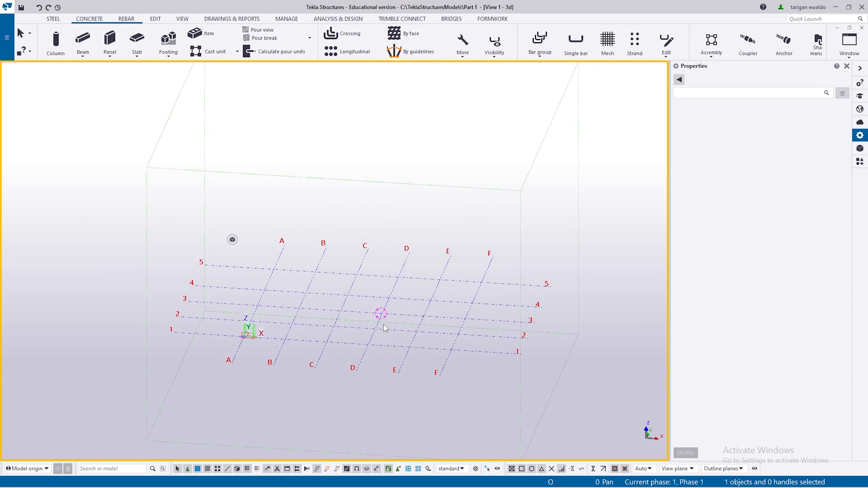
pyautogui.scroll(6, 385, 328)
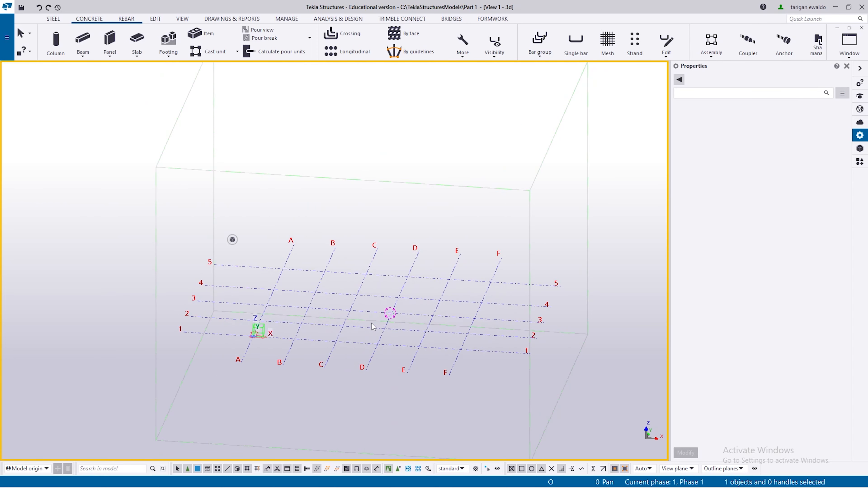
pyautogui.scroll(-3, 372, 327)
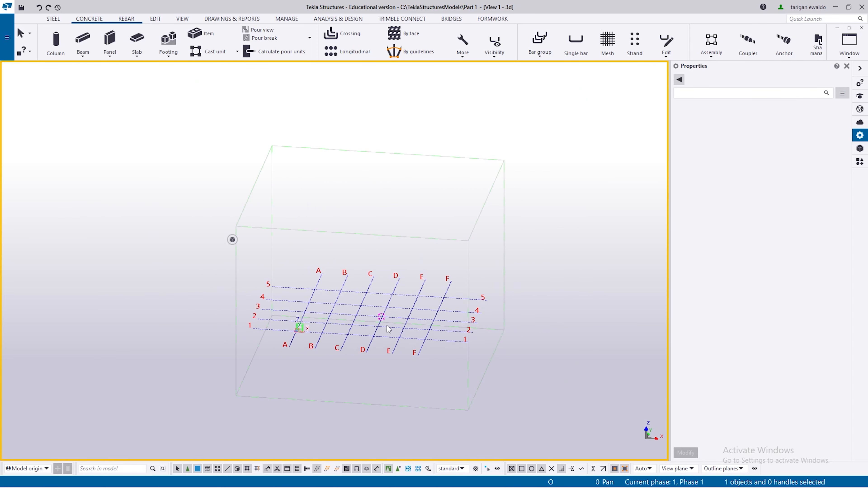
pyautogui.moveTo(363, 318); pyautogui.dragTo(391, 338, button='middle')
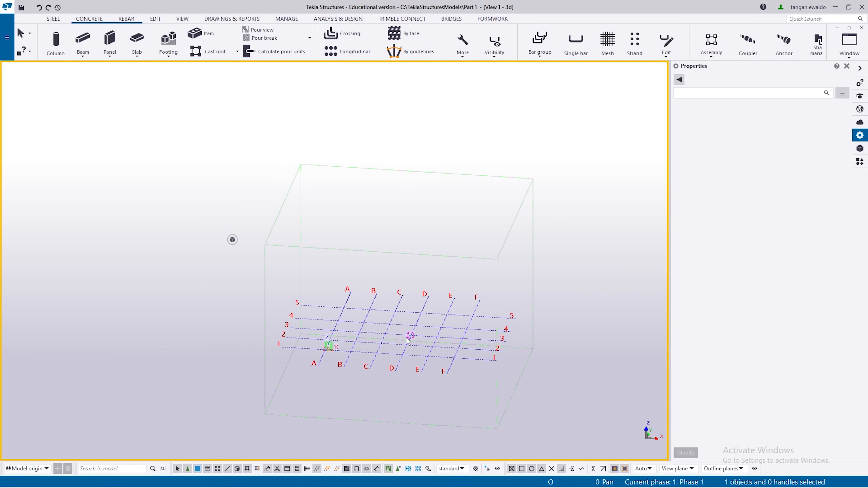
pyautogui.scroll(1, 399, 329)
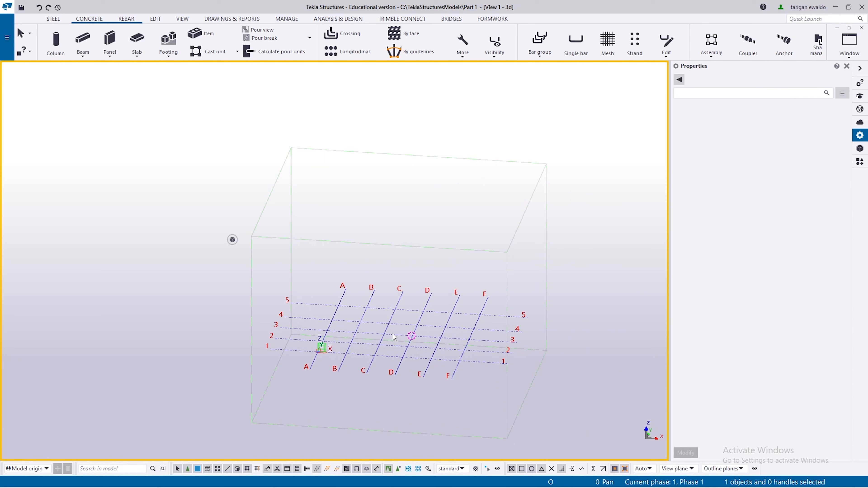
pyautogui.moveTo(394, 337); pyautogui.dragTo(426, 314, button='middle')
pyautogui.scroll(3, 427, 314)
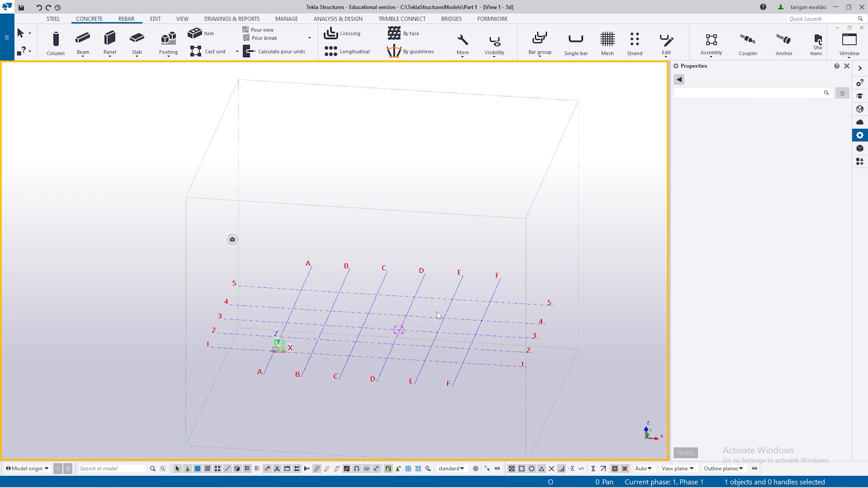
pyautogui.keyDown('ctrl'); pyautogui.moveTo(433, 333); pyautogui.dragTo(349, 325, button='middle'); pyautogui.keyUp('ctrl')
pyautogui.scroll(2, 348, 325)
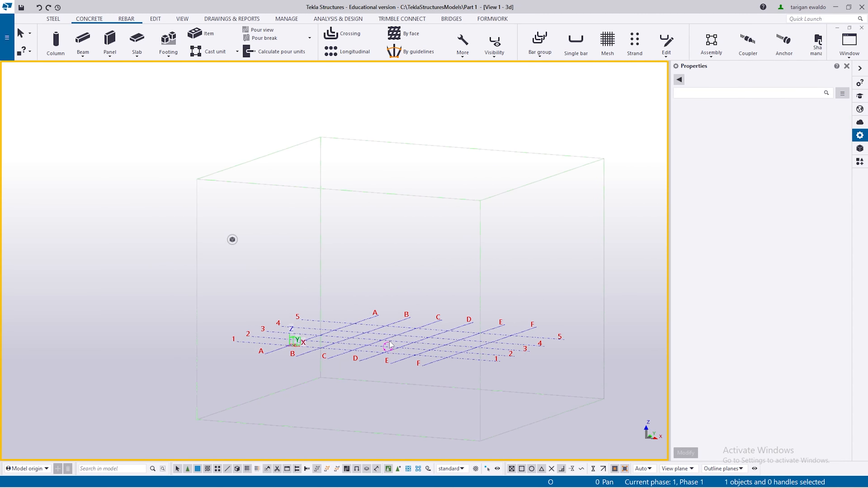
pyautogui.scroll(3, 388, 369)
pyautogui.keyDown('ctrl'); pyautogui.moveTo(366, 347); pyautogui.dragTo(379, 371, button='middle'); pyautogui.keyUp('ctrl')
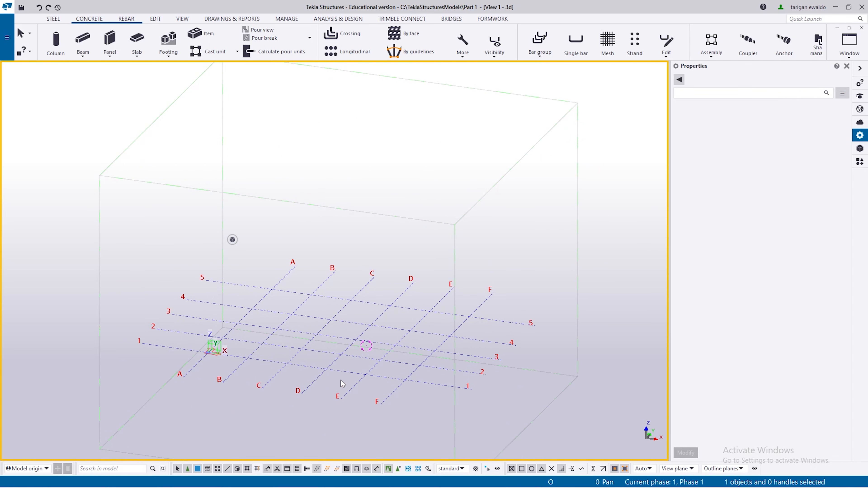
# - Delete grid line 3 from the rectangular grid, undo the deletion, and clear the selection
pyautogui.click(358, 358)
pyautogui.click(357, 357)
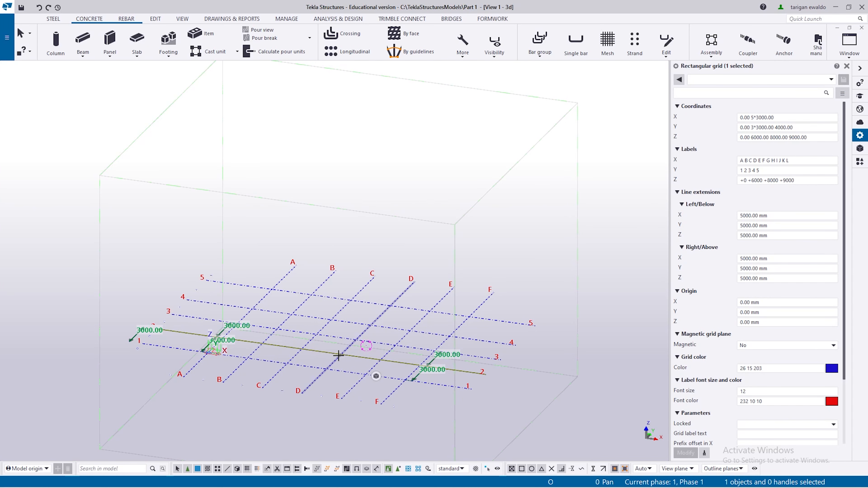
pyautogui.scroll(2, 340, 355)
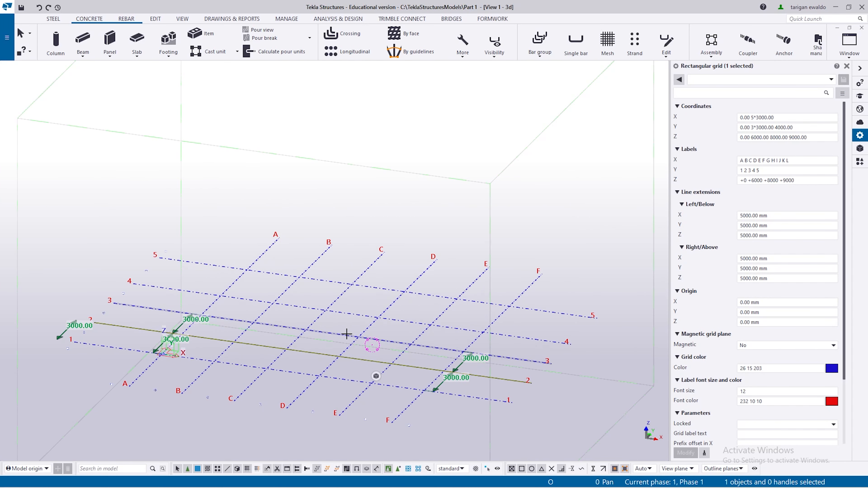
pyautogui.scroll(2, 344, 336)
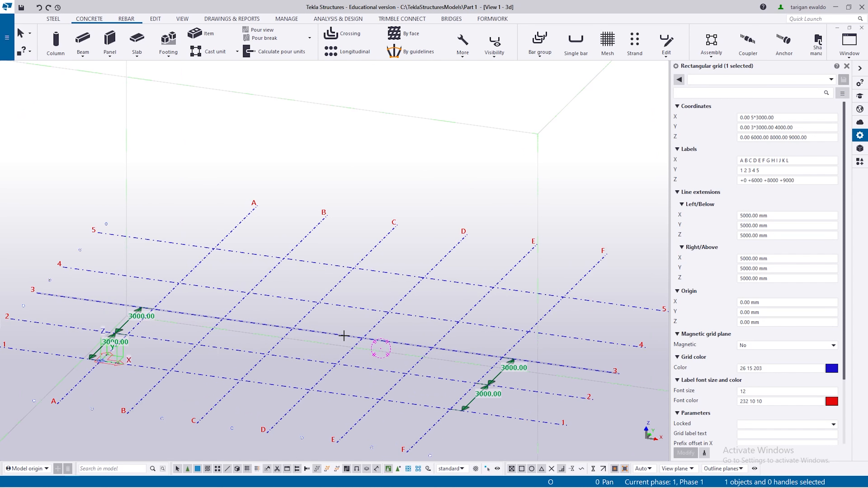
pyautogui.click(344, 336)
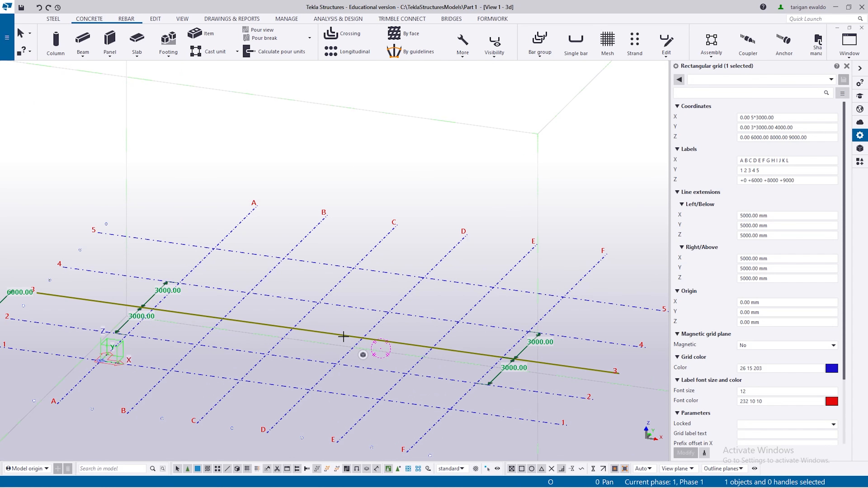
pyautogui.press('Delete')
pyautogui.scroll(-2, 343, 339)
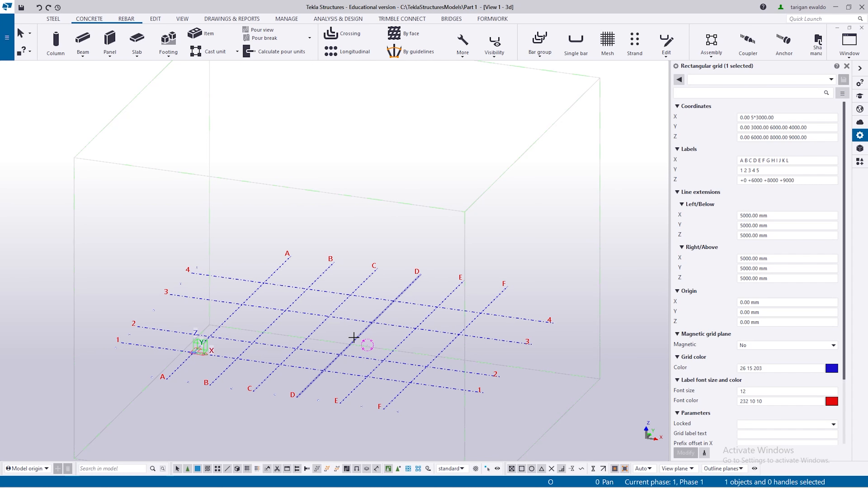
pyautogui.click(354, 338)
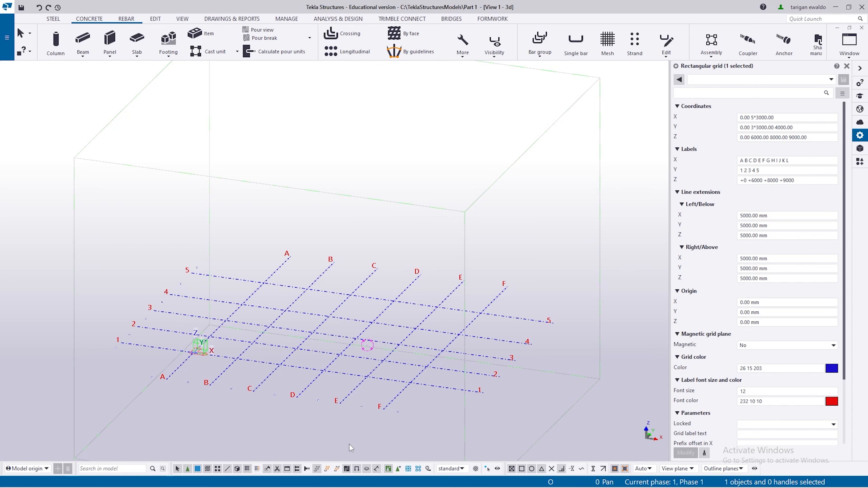
pyautogui.click(517, 260)
# - Try to open the rectangular grid's properties from a grid line in the 3D view
pyautogui.scroll(2, 398, 352)
pyautogui.scroll(-4, 384, 379)
pyautogui.scroll(2, 377, 377)
pyautogui.scroll(2, 377, 377)
pyautogui.scroll(-3, 374, 380)
pyautogui.scroll(2, 379, 335)
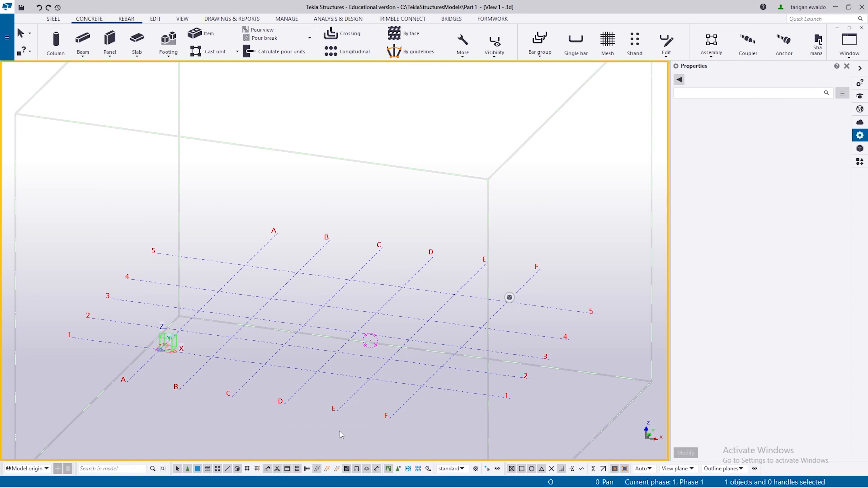
pyautogui.scroll(2, 418, 328)
pyautogui.doubleClick(418, 327)
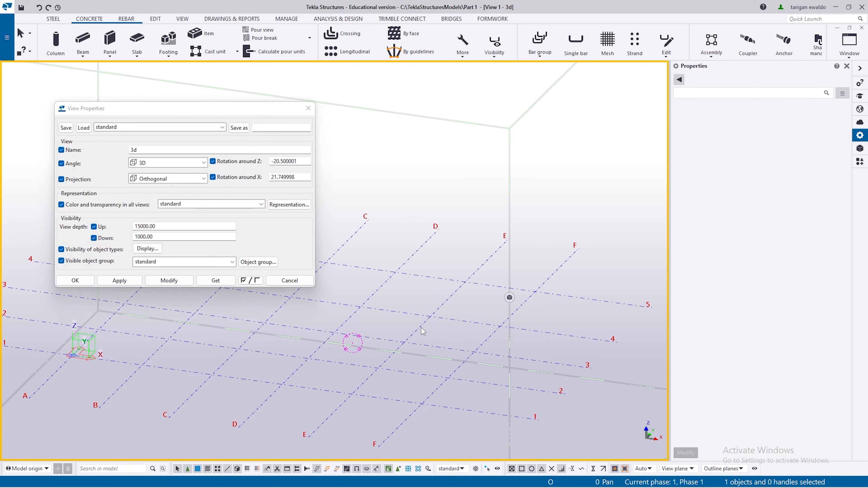
pyautogui.click(290, 278)
pyautogui.doubleClick(425, 327)
pyautogui.click(290, 281)
pyautogui.scroll(-3, 342, 320)
pyautogui.scroll(3, 330, 322)
pyautogui.scroll(-5, 330, 321)
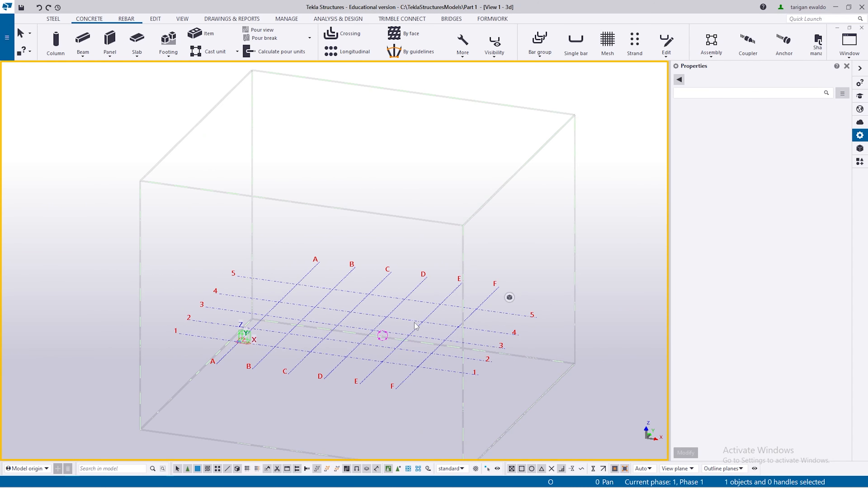
# - Try to select individual grid lines from different viewing angles in the 3D view
pyautogui.scroll(4, 262, 345)
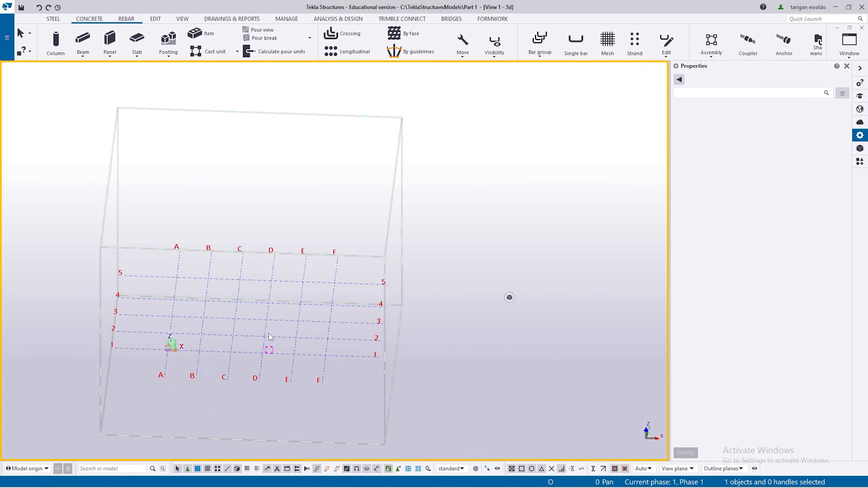
pyautogui.keyDown('ctrl'); pyautogui.moveTo(282, 329); pyautogui.dragTo(304, 279, button='middle'); pyautogui.keyUp('ctrl')
pyautogui.keyDown('ctrl'); pyautogui.moveTo(320, 328); pyautogui.dragTo(302, 366, button='middle'); pyautogui.keyUp('ctrl')
pyautogui.click(306, 272)
pyautogui.scroll(-1, 201, 318)
pyautogui.keyDown('ctrl'); pyautogui.moveTo(200, 318); pyautogui.dragTo(168, 352, button='middle'); pyautogui.keyUp('ctrl')
pyautogui.click(182, 349)
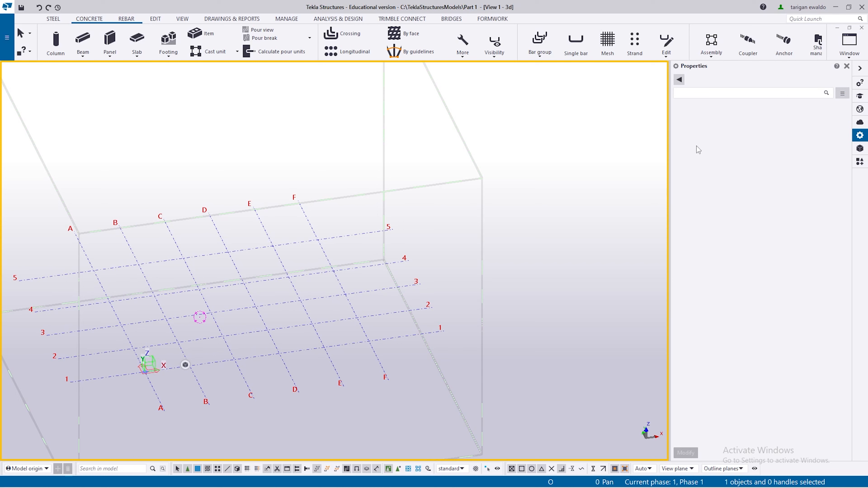
pyautogui.scroll(-5, 407, 202)
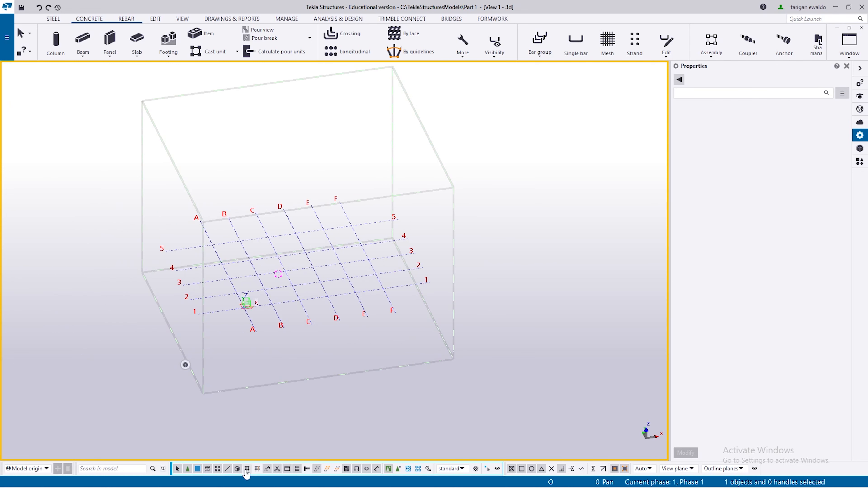
pyautogui.keyDown('ctrl'); pyautogui.moveTo(363, 279); pyautogui.dragTo(338, 312, button='middle'); pyautogui.keyUp('ctrl')
pyautogui.scroll(-1, 372, 345)
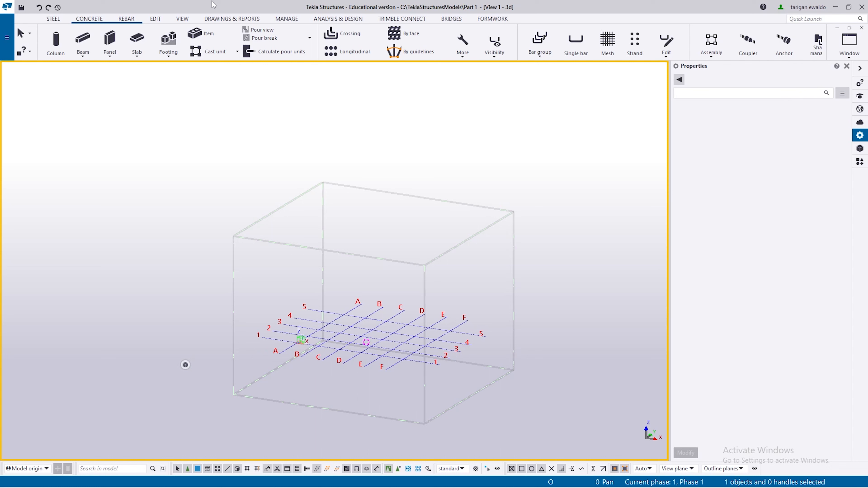
pyautogui.click(179, 42)
pyautogui.scroll(3, 368, 343)
pyautogui.scroll(-5, 368, 343)
pyautogui.scroll(4, 413, 311)
pyautogui.keyDown('ctrl'); pyautogui.moveTo(417, 315); pyautogui.dragTo(312, 257, button='middle'); pyautogui.keyUp('ctrl')
pyautogui.scroll(1, 459, 324)
pyautogui.scroll(-1, 459, 324)
pyautogui.click(457, 306)
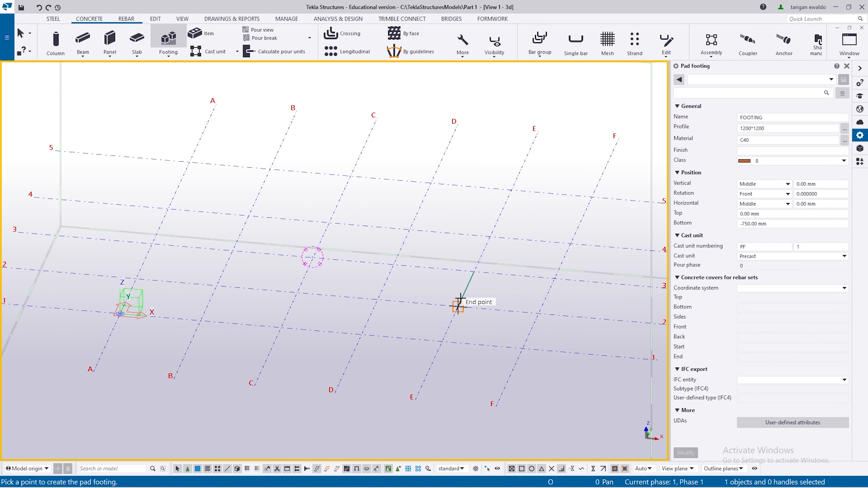
pyautogui.hotkey('ctrl', 'p')
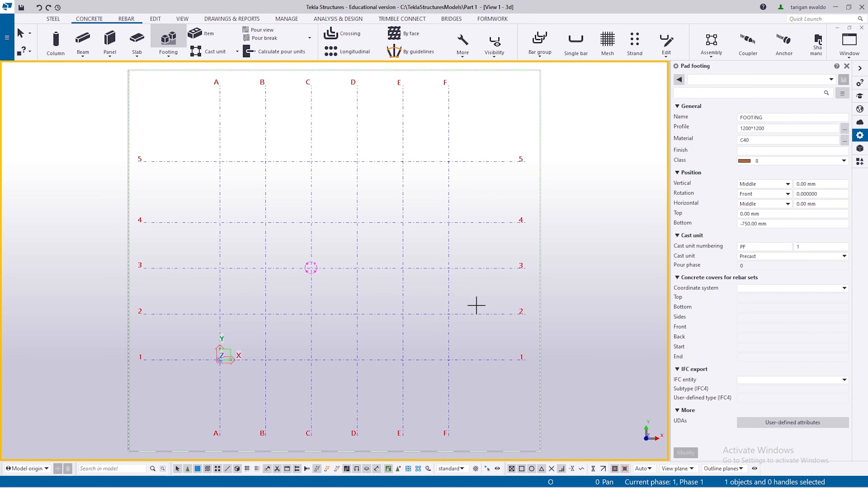
pyautogui.press('Escape')
# - Return to the 3D view, enable selection of grids, and select the rectangular grid to show its properties
pyautogui.scroll(-2, 493, 310)
pyautogui.scroll(1, 464, 332)
pyautogui.scroll(-1, 464, 332)
pyautogui.hotkey('ctrl', 'p')
pyautogui.scroll(-2, 294, 275)
pyautogui.scroll(3, 300, 280)
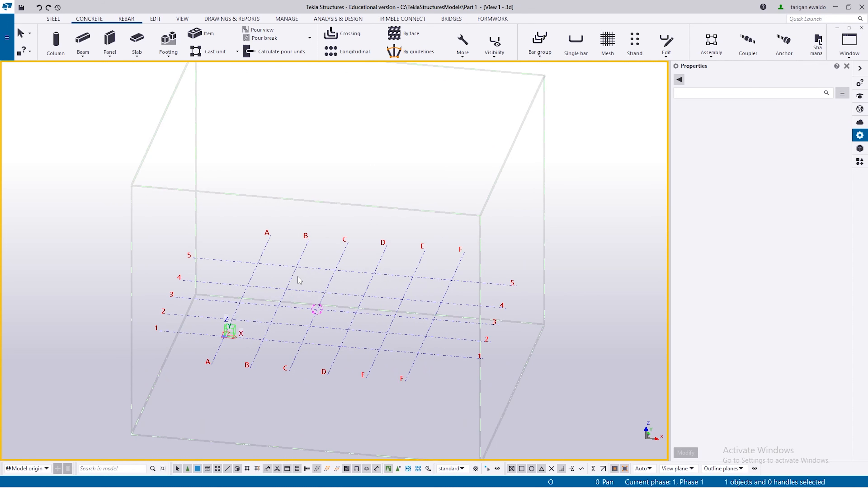
pyautogui.scroll(3, 300, 280)
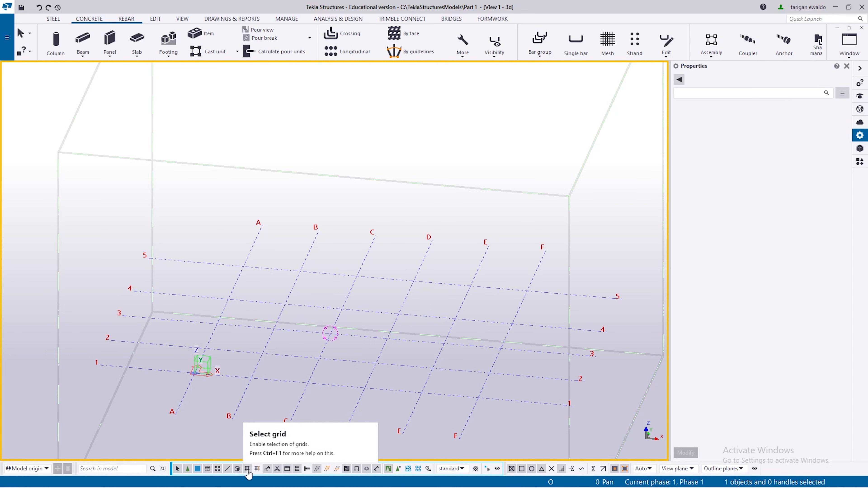
pyautogui.click(388, 344)
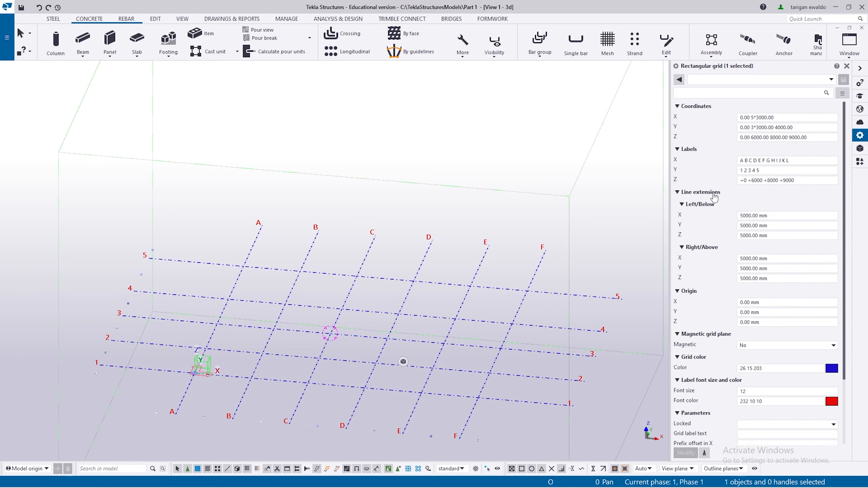
pyautogui.click(788, 138)
# - Open the list of model views and place it over the upper part of the 3D view
pyautogui.moveTo(429, 343)
pyautogui.keyDown('ctrl'); pyautogui.mouseDown(button='middle')
pyautogui.moveTo(284, 297)
pyautogui.moveTo(434, 331)
pyautogui.moveTo(446, 347)
pyautogui.mouseUp(button='middle'); pyautogui.keyUp('ctrl')
pyautogui.scroll(-5, 426, 338)
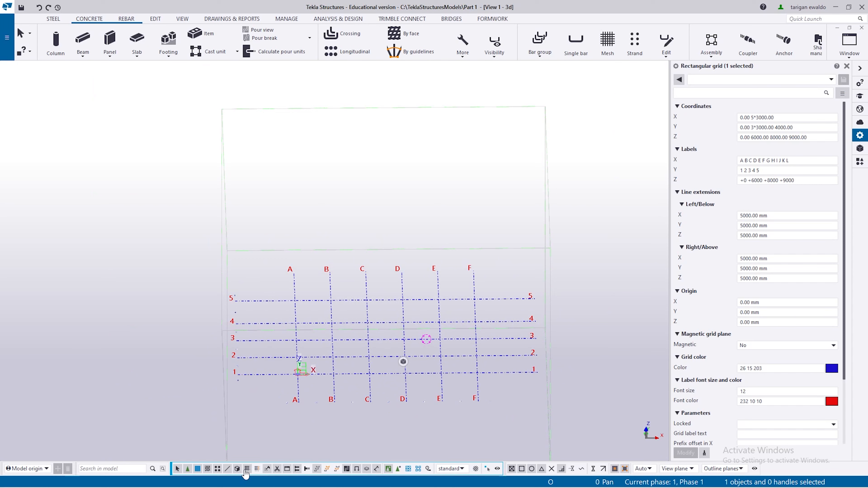
pyautogui.keyDown('ctrl'); pyautogui.moveTo(299, 427); pyautogui.dragTo(350, 349, button='middle'); pyautogui.keyUp('ctrl')
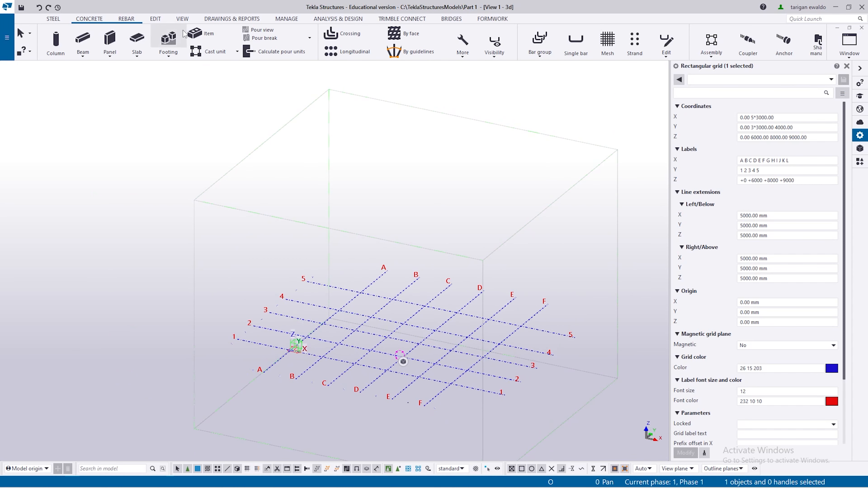
pyautogui.click(183, 20)
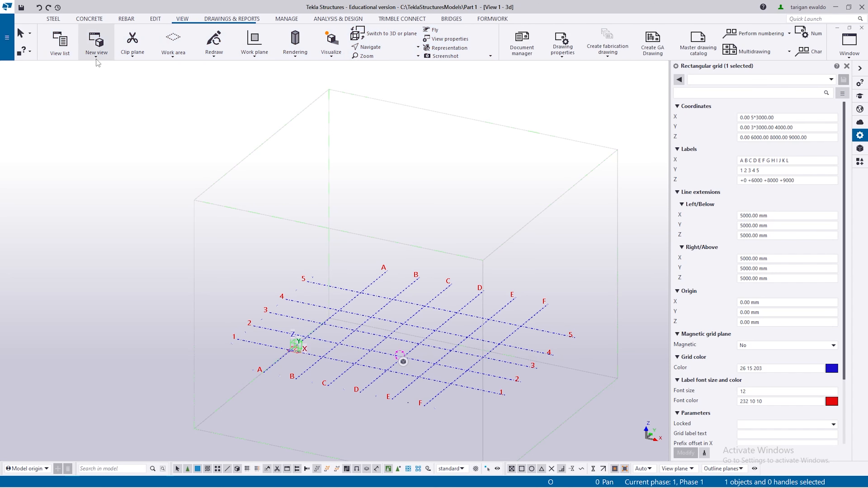
pyautogui.click(96, 59)
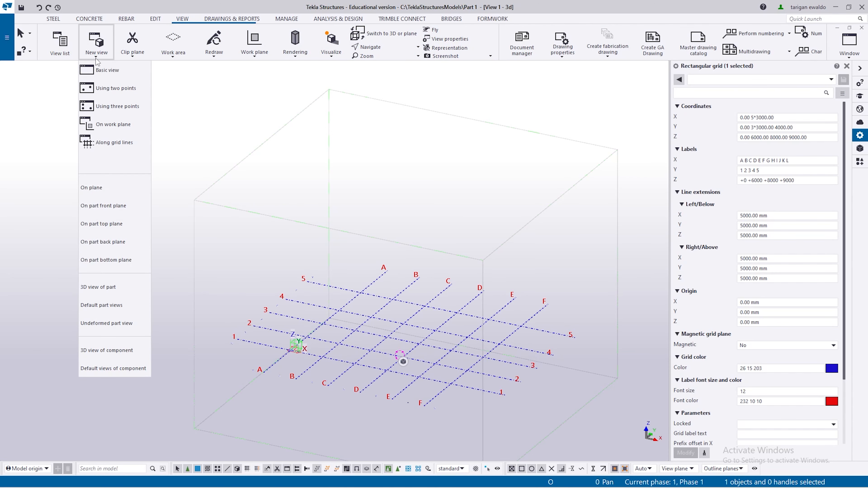
pyautogui.click(69, 55)
pyautogui.moveTo(115, 112); pyautogui.dragTo(451, 115)
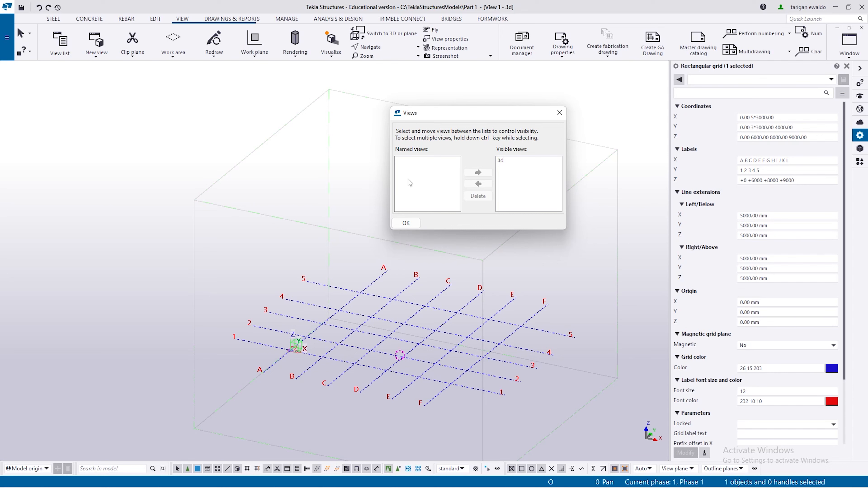
pyautogui.moveTo(471, 113); pyautogui.dragTo(401, 102)
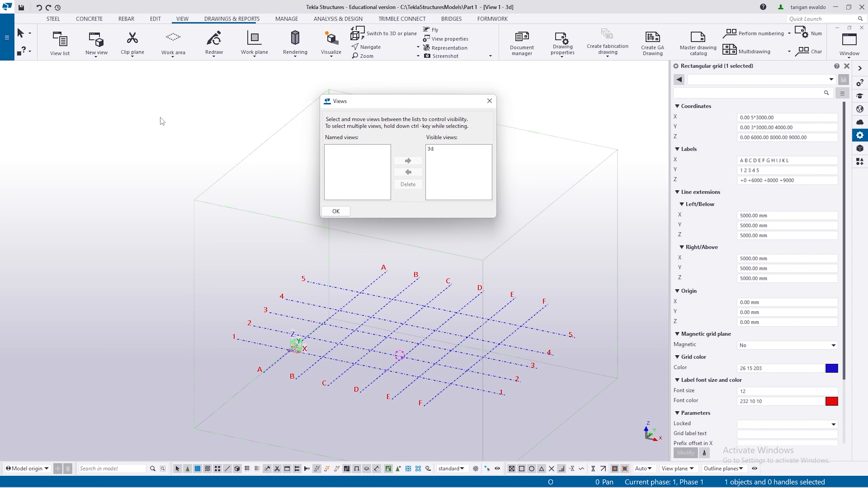
# - Create views along all lines of the rectangular grid using the standard settings and the Plan and Grid name prefixes
pyautogui.click(102, 56)
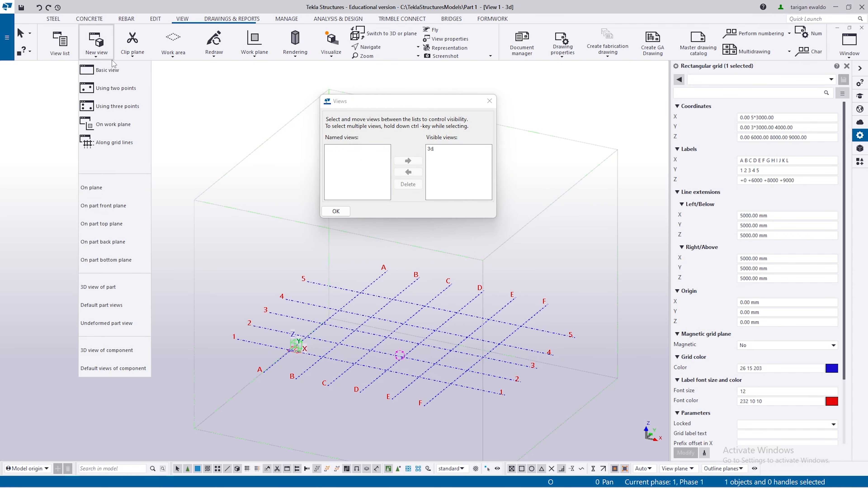
pyautogui.click(130, 148)
pyautogui.moveTo(235, 118); pyautogui.dragTo(484, 224)
pyautogui.click(346, 373)
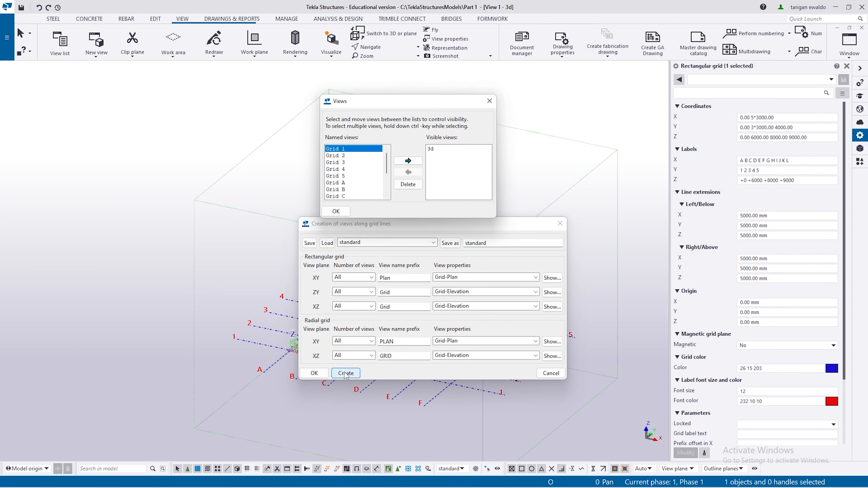
pyautogui.scroll(-2, 351, 168)
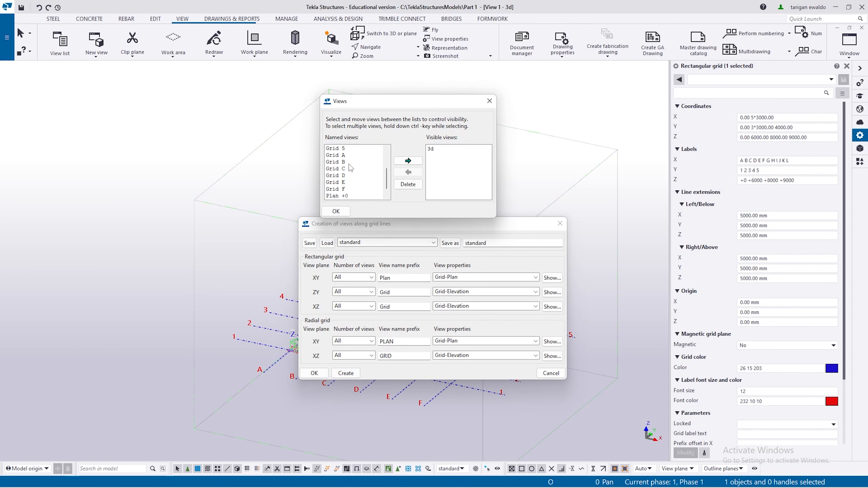
pyautogui.scroll(2, 349, 167)
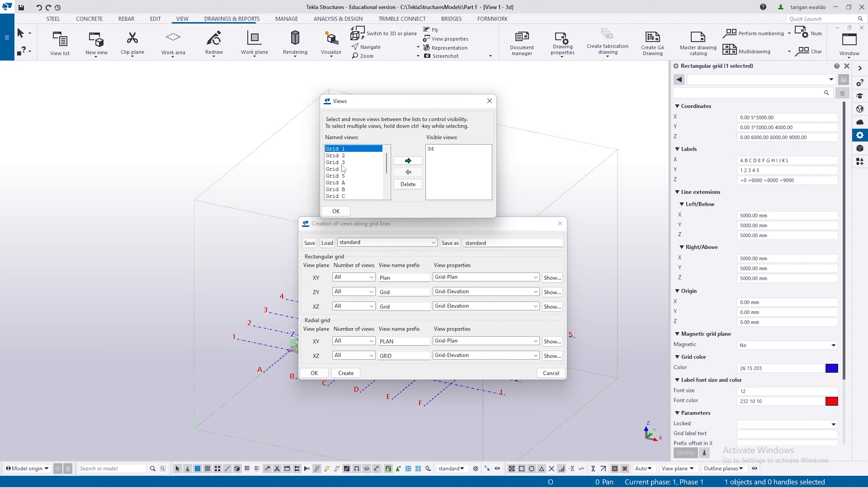
pyautogui.scroll(-4, 344, 168)
pyautogui.click(314, 373)
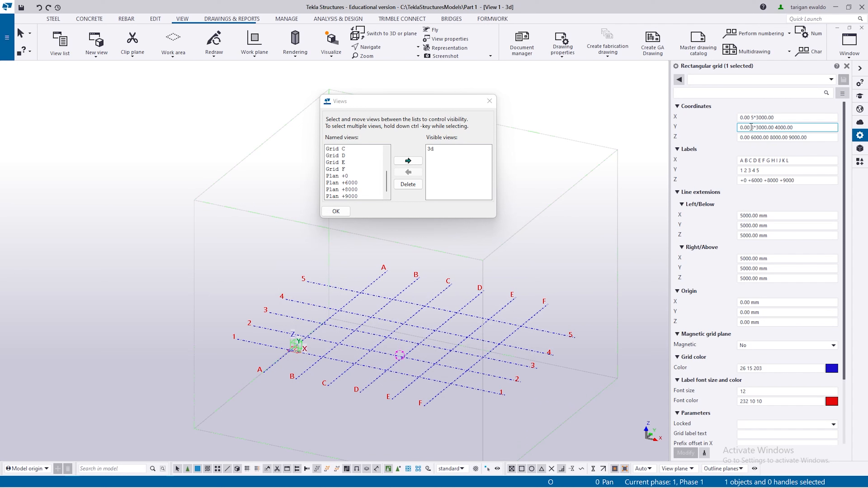
# - Look through the named grid and plan views and make the Grid 1 view visible
pyautogui.scroll(2, 352, 169)
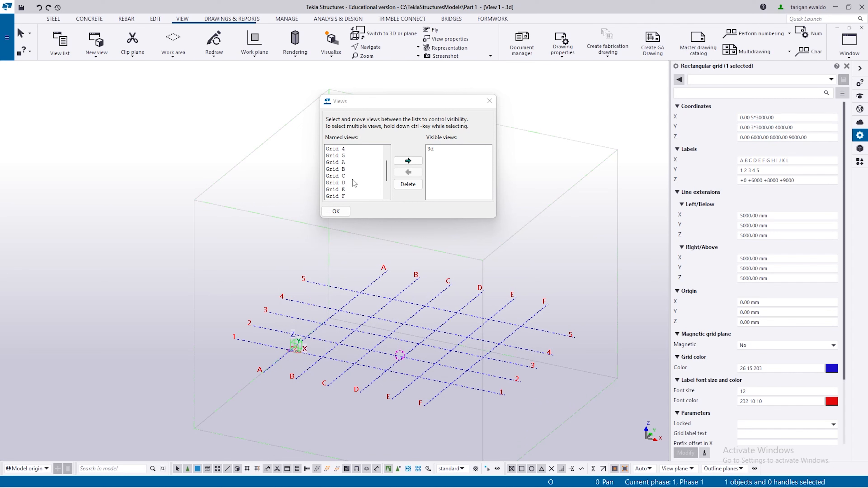
pyautogui.scroll(2, 353, 186)
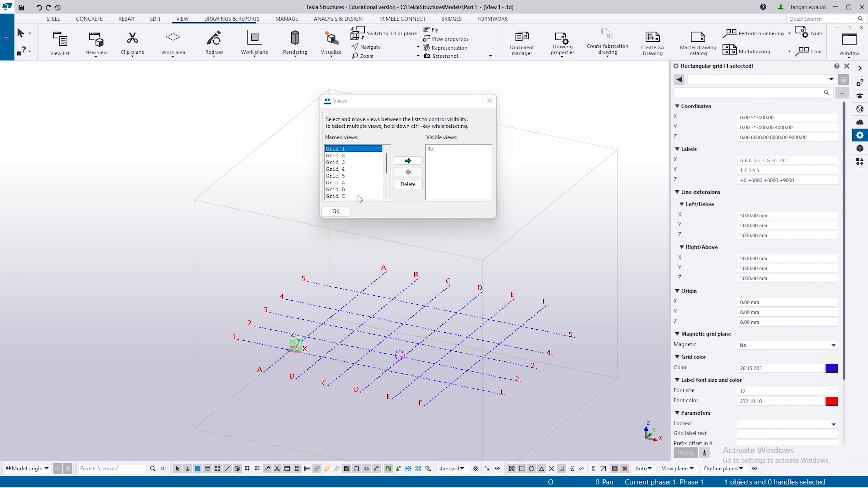
pyautogui.scroll(-3, 362, 189)
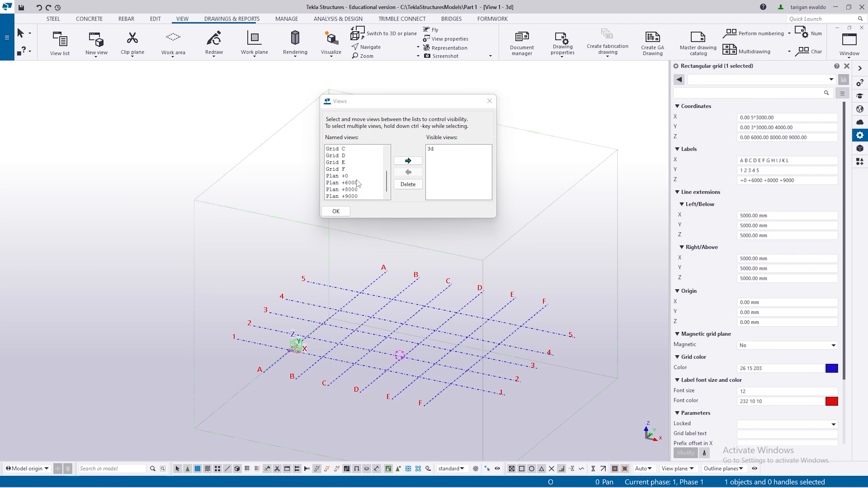
pyautogui.scroll(3, 359, 189)
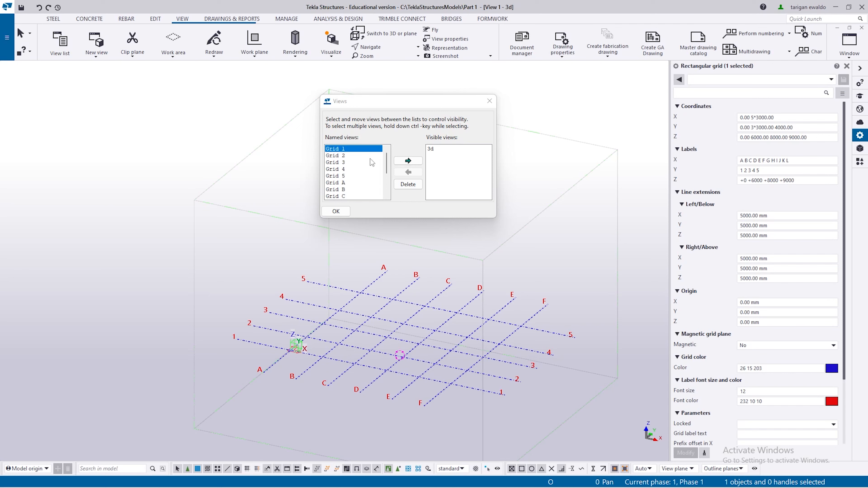
pyautogui.doubleClick(358, 150)
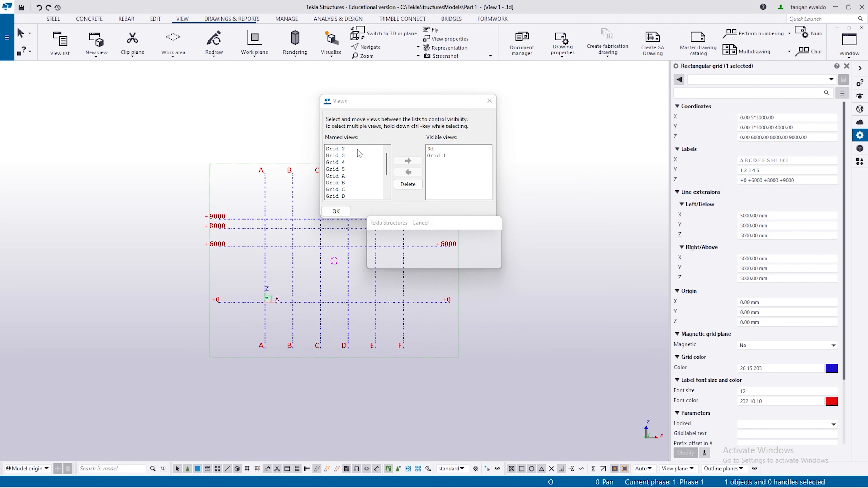
pyautogui.moveTo(435, 103); pyautogui.dragTo(582, 96)
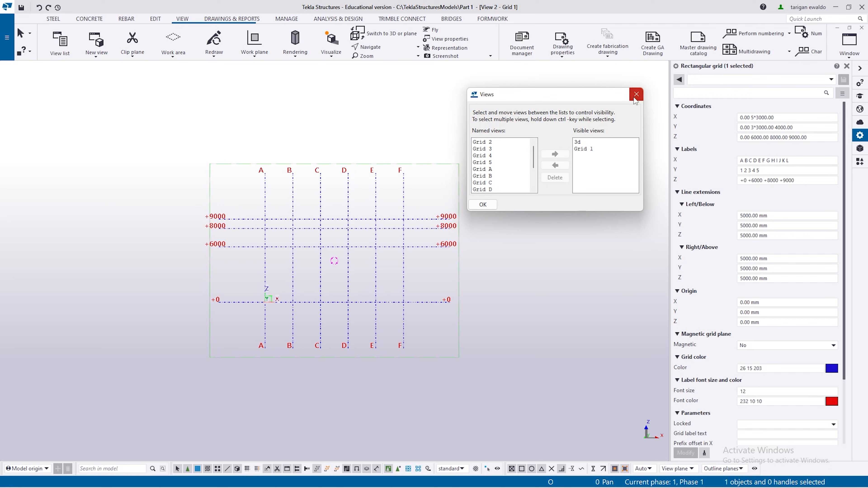
# - Compare the 3d view with the Grid 1 elevation by switching between the two visible views
pyautogui.click(580, 143)
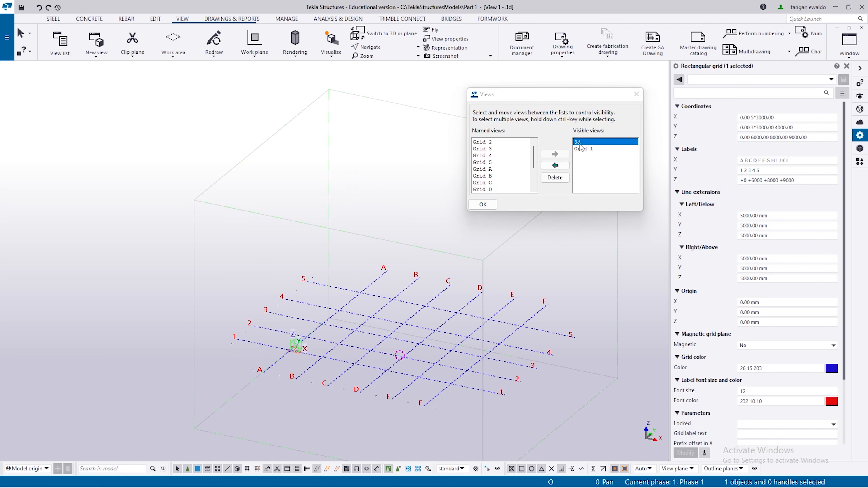
pyautogui.click(592, 150)
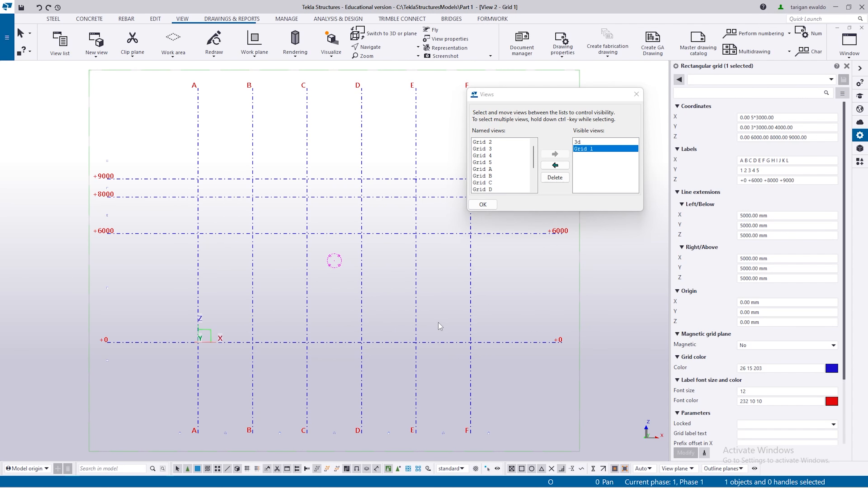
pyautogui.click(581, 142)
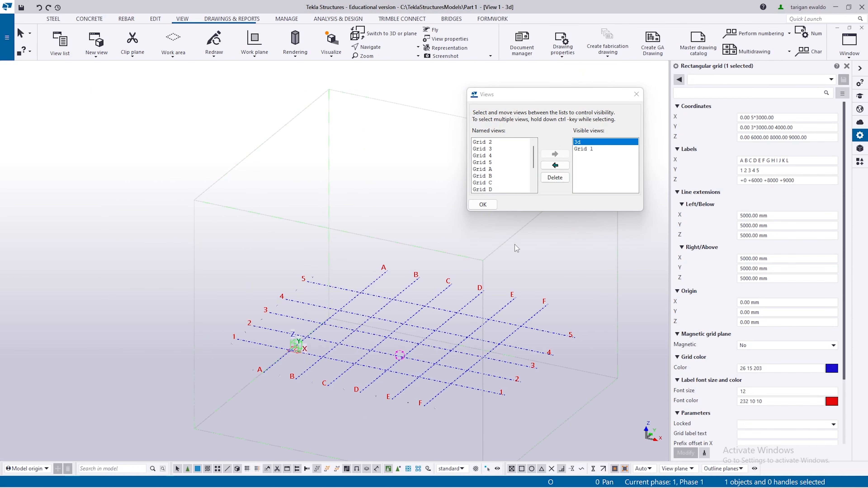
pyautogui.scroll(1, 412, 396)
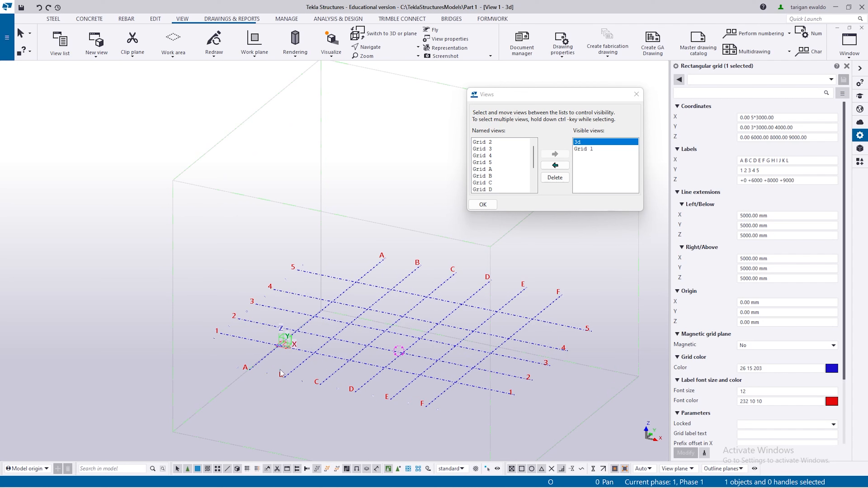
pyautogui.click(591, 152)
pyautogui.scroll(-1, 483, 340)
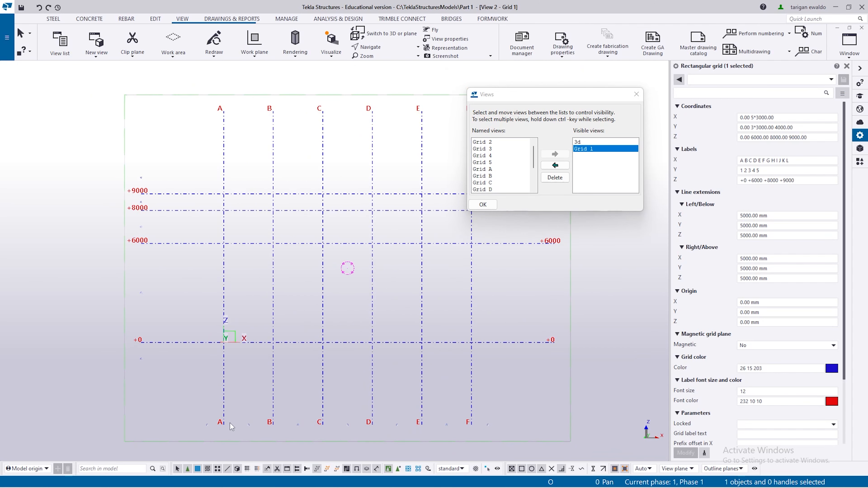
# - Add a 10000 level to the Z coordinates of the rectangular grid and apply the modification
pyautogui.moveTo(543, 95); pyautogui.dragTo(664, 57)
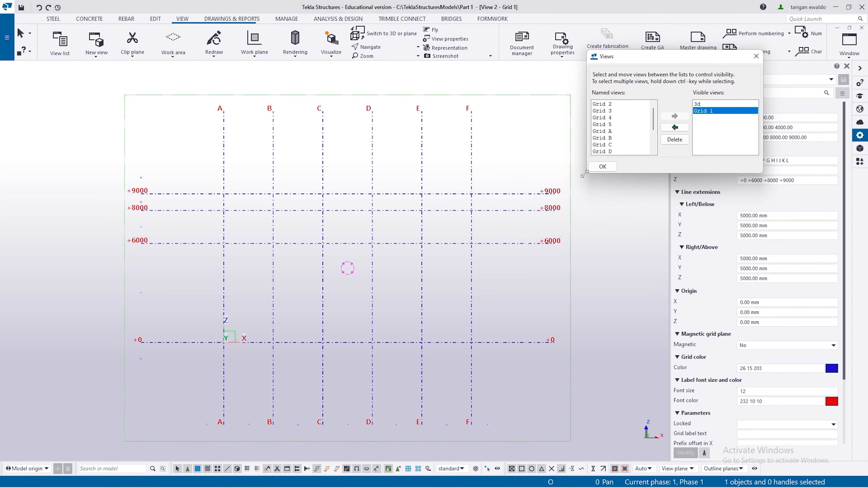
pyautogui.moveTo(661, 60); pyautogui.dragTo(584, 24)
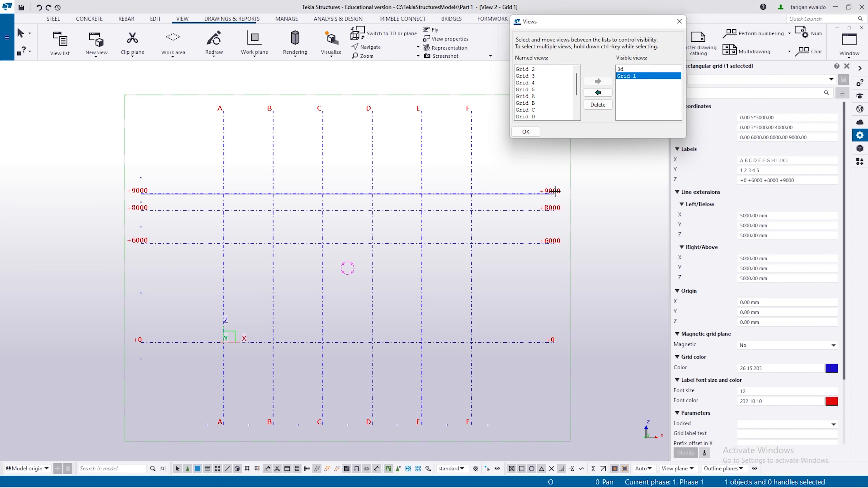
pyautogui.click(810, 137)
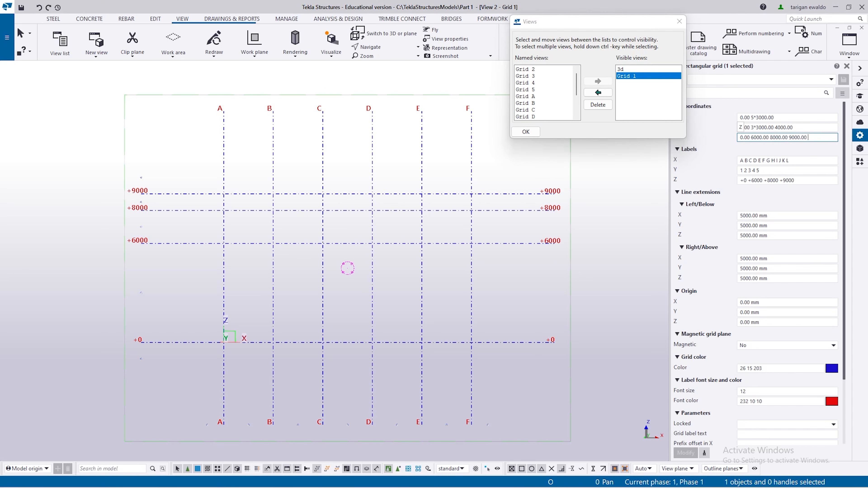
pyautogui.write('10000')
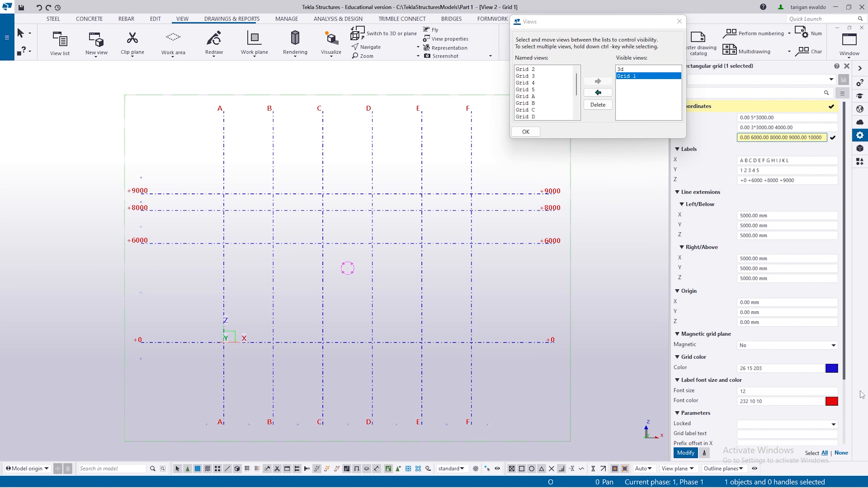
pyautogui.click(686, 453)
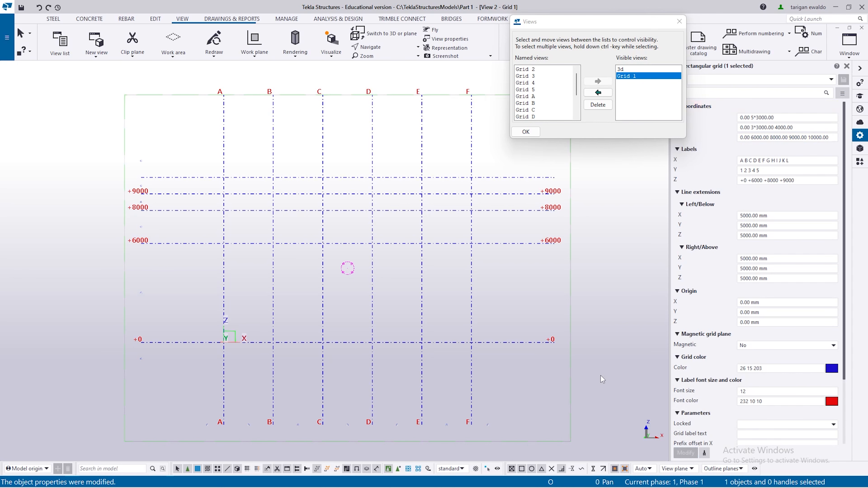
# - Add the label +10000 to the rectangular grid's Z labels and apply it
pyautogui.click(802, 180)
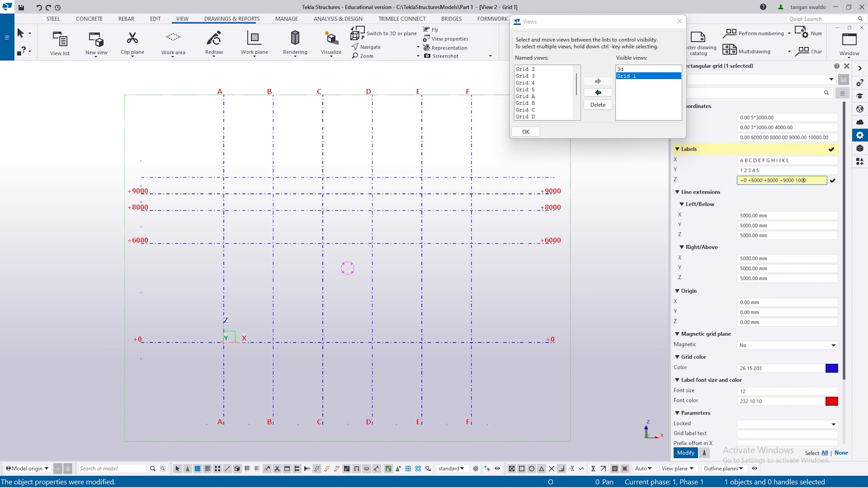
pyautogui.write('+')
pyautogui.press('Return')
# - Delete all the grid and plan views from the view list, keeping only the 3d view
pyautogui.scroll(-2, 545, 116)
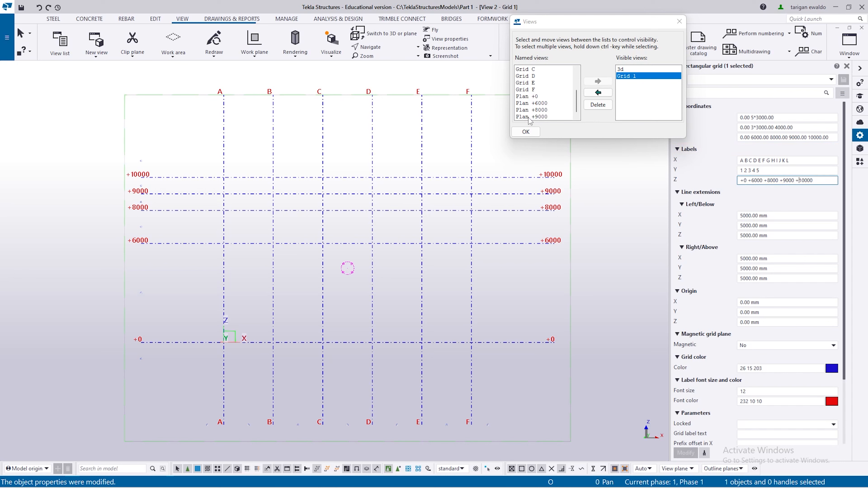
pyautogui.click(541, 116)
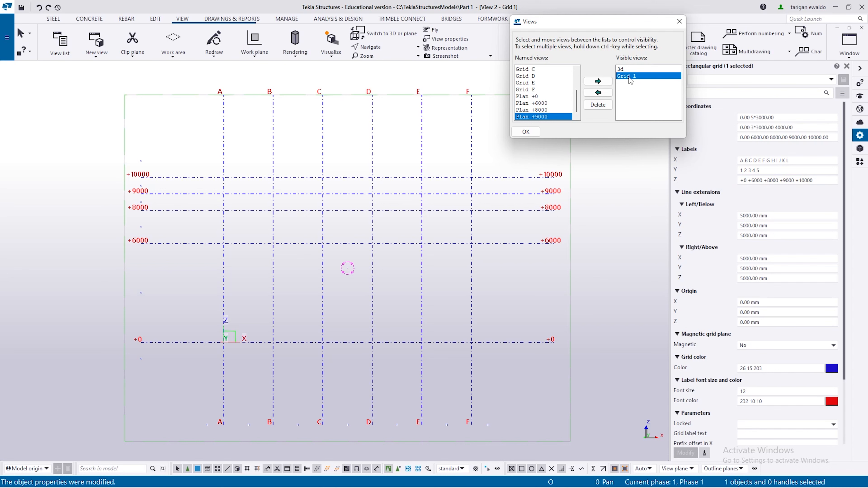
pyautogui.click(598, 104)
pyautogui.click(413, 257)
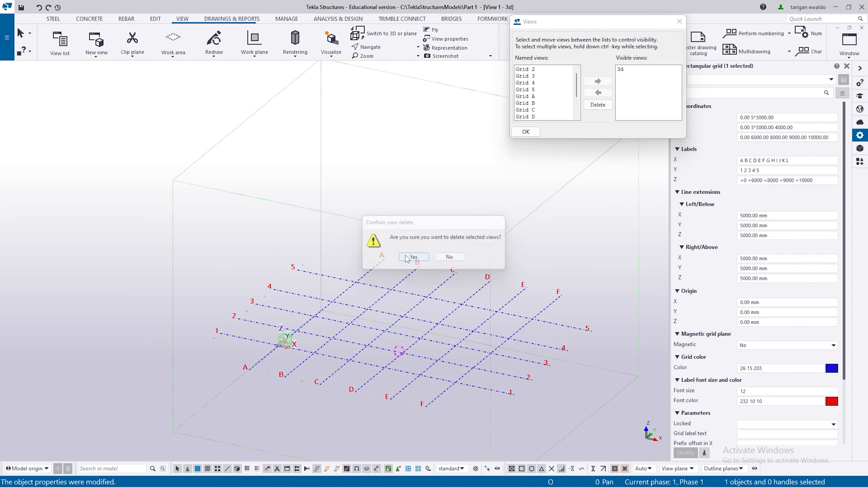
pyautogui.moveTo(552, 77); pyautogui.dragTo(544, 136)
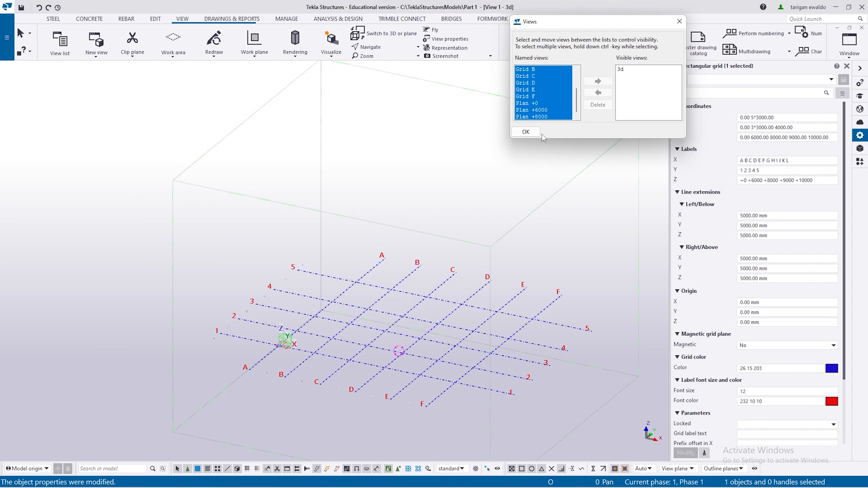
pyautogui.click(598, 105)
pyautogui.click(420, 258)
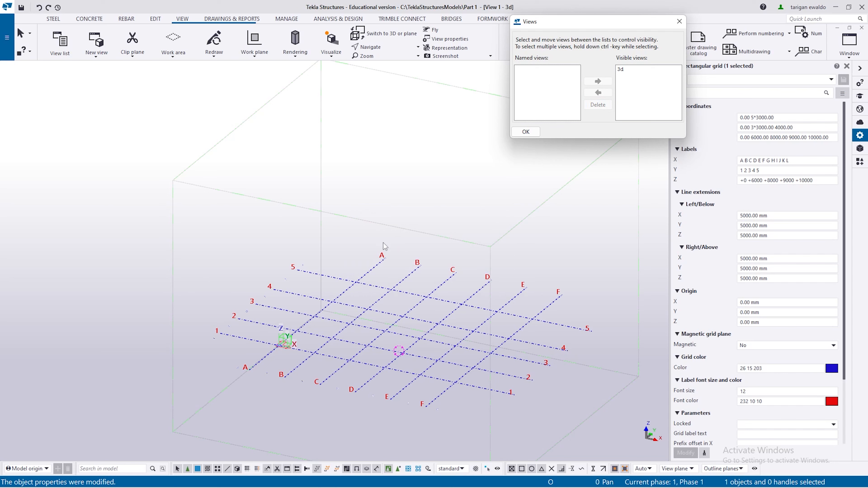
# - Create views along all lines of the modified rectangular grid again using the standard settings
pyautogui.click(96, 48)
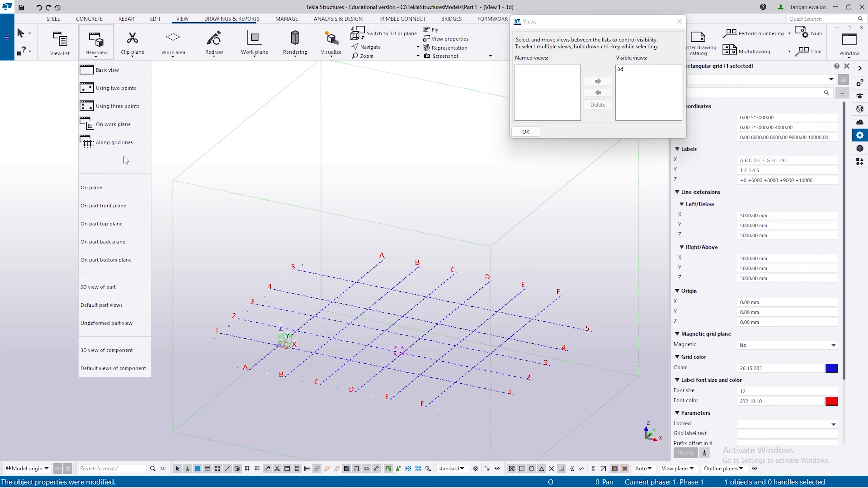
pyautogui.click(125, 143)
pyautogui.click(346, 374)
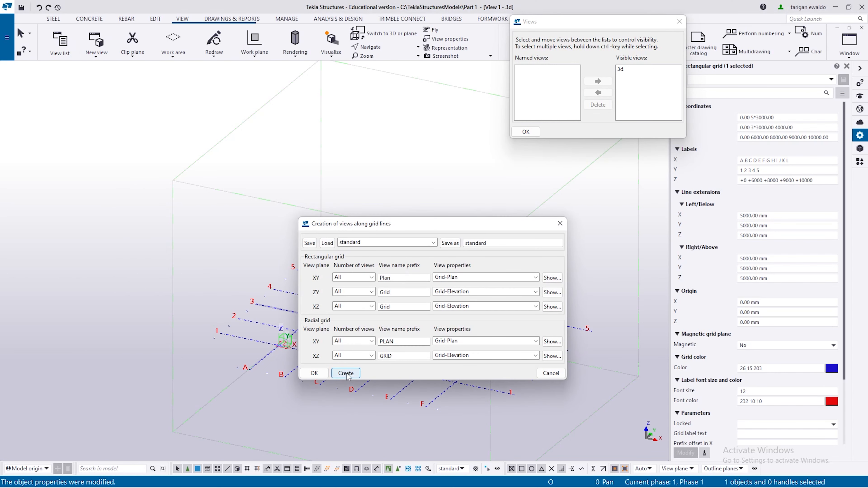
# - Close the view creation settings and open the Grid 1 view from the named views, closing the view list
pyautogui.click(560, 223)
pyautogui.scroll(-4, 540, 118)
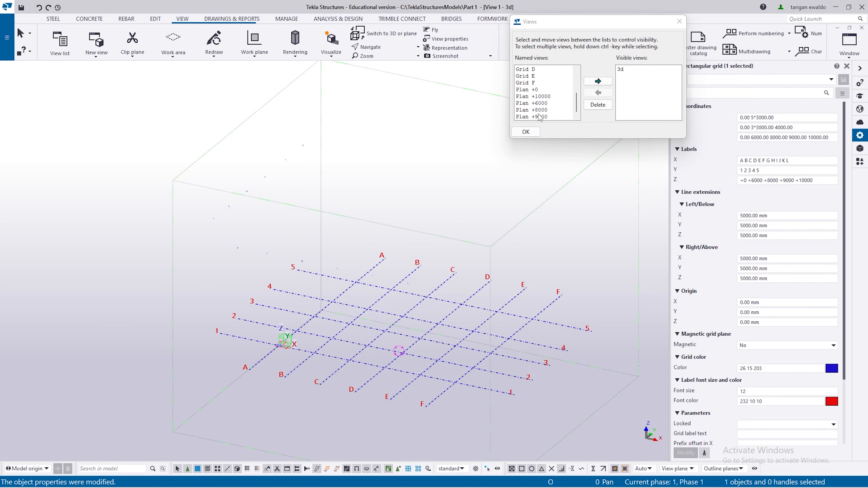
pyautogui.click(543, 98)
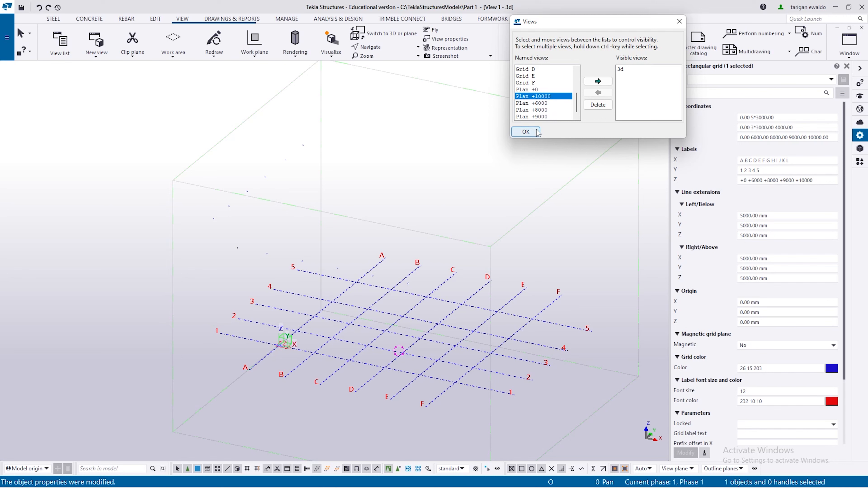
pyautogui.scroll(3, 541, 99)
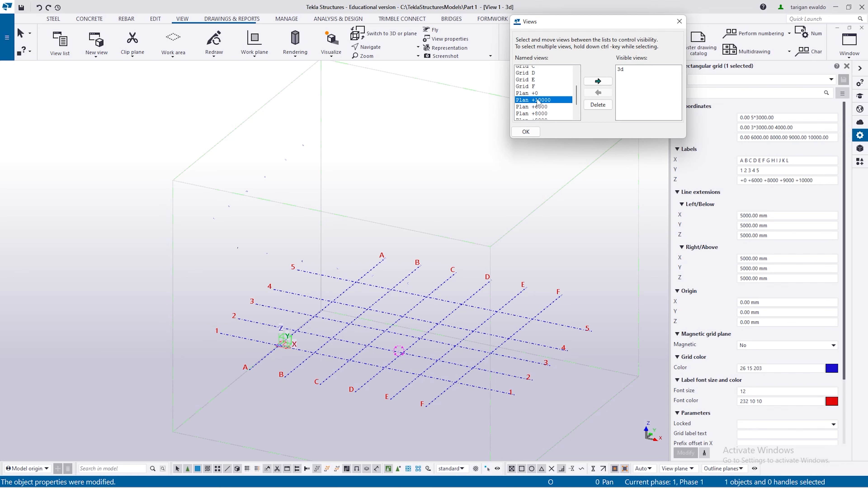
pyautogui.doubleClick(533, 69)
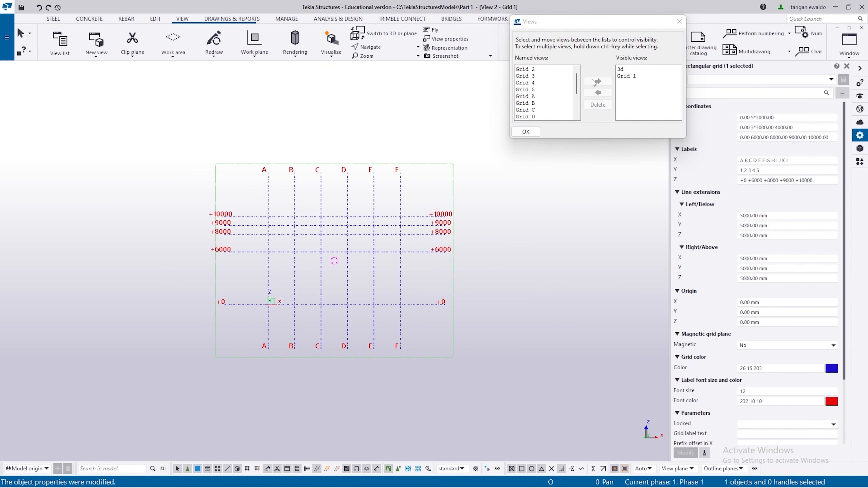
pyautogui.click(679, 21)
pyautogui.moveTo(460, 219); pyautogui.dragTo(527, 219, button='middle')
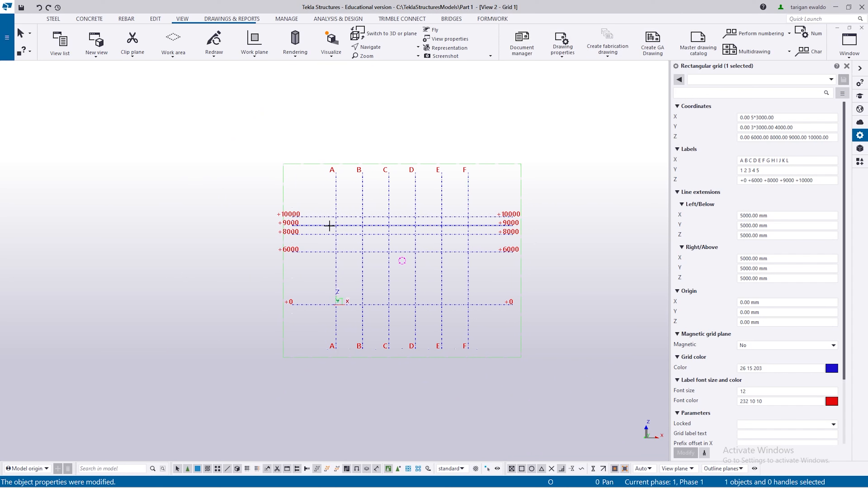
# - Switch back and forth between the visible 3d and Grid 1 views, finishing on Grid 1
pyautogui.hotkey('ctrl', 'i')
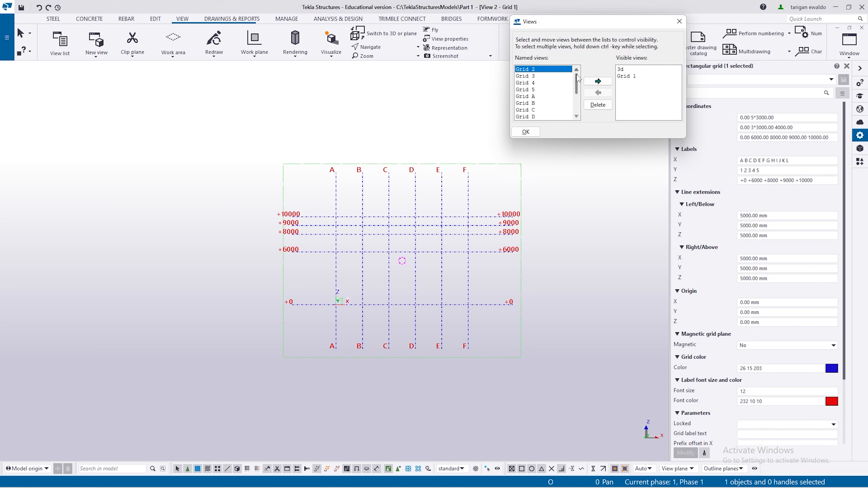
pyautogui.click(628, 71)
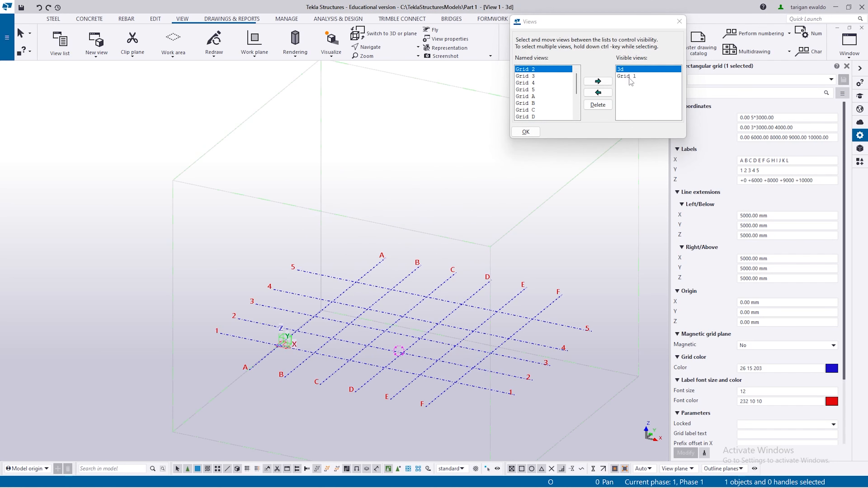
pyautogui.click(630, 77)
pyautogui.click(632, 70)
pyautogui.click(634, 76)
pyautogui.click(634, 70)
pyautogui.click(635, 77)
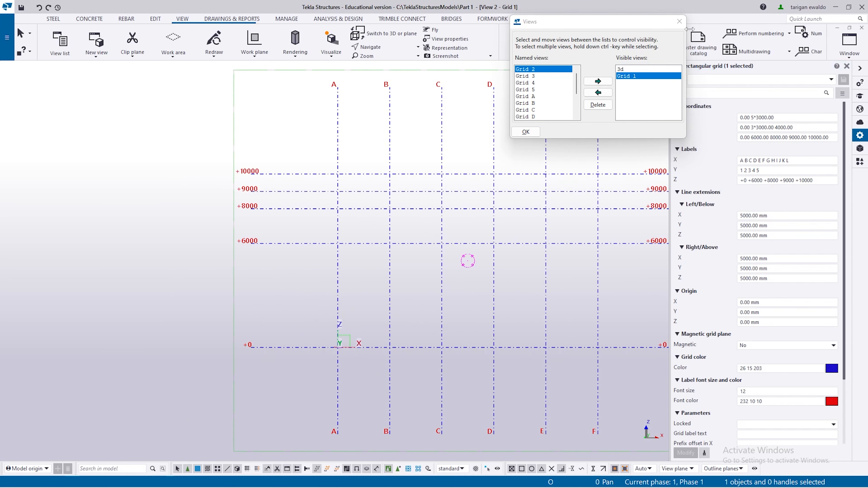
pyautogui.click(680, 21)
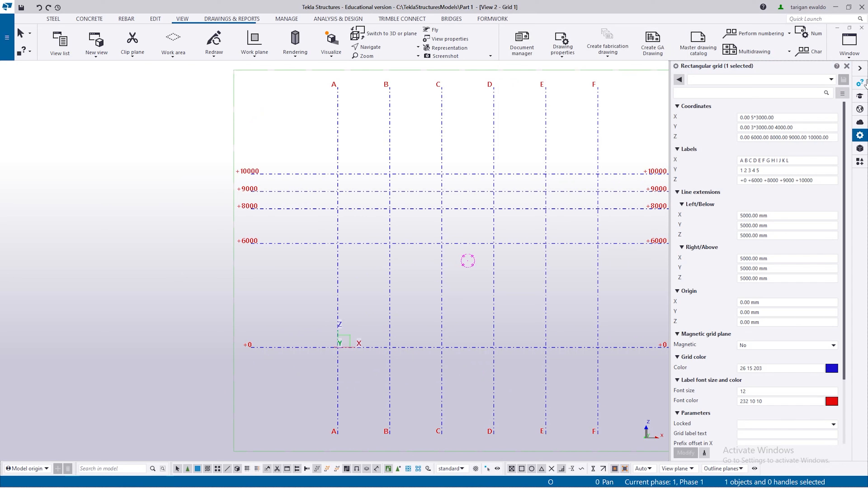
# - Close the grid properties and tile the Grid 1 and 3d views vertically side by side
pyautogui.click(847, 67)
pyautogui.moveTo(653, 161); pyautogui.dragTo(565, 166, button='middle')
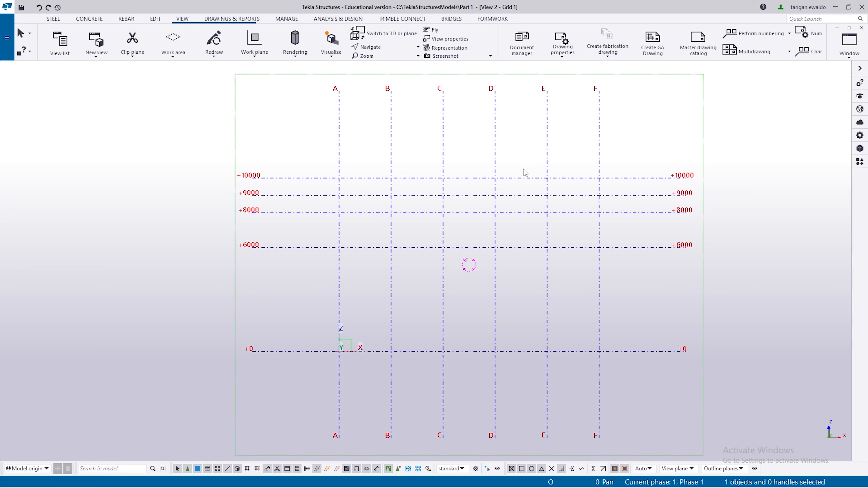
pyautogui.click(850, 58)
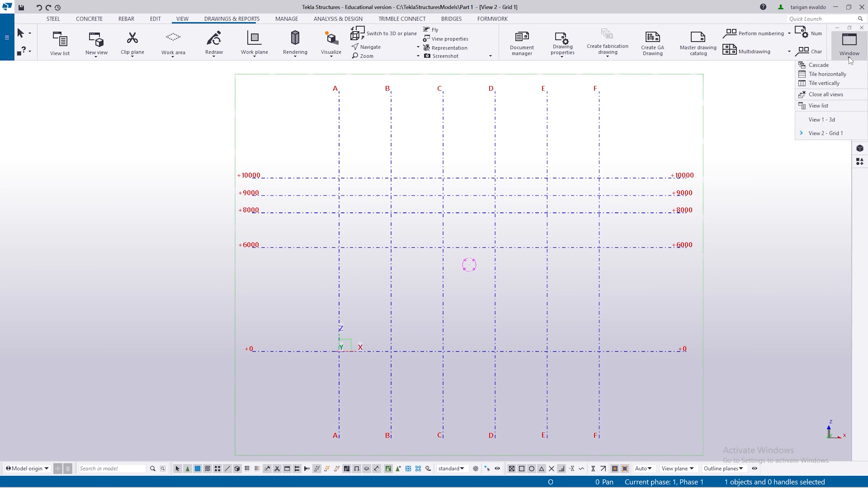
pyautogui.click(830, 88)
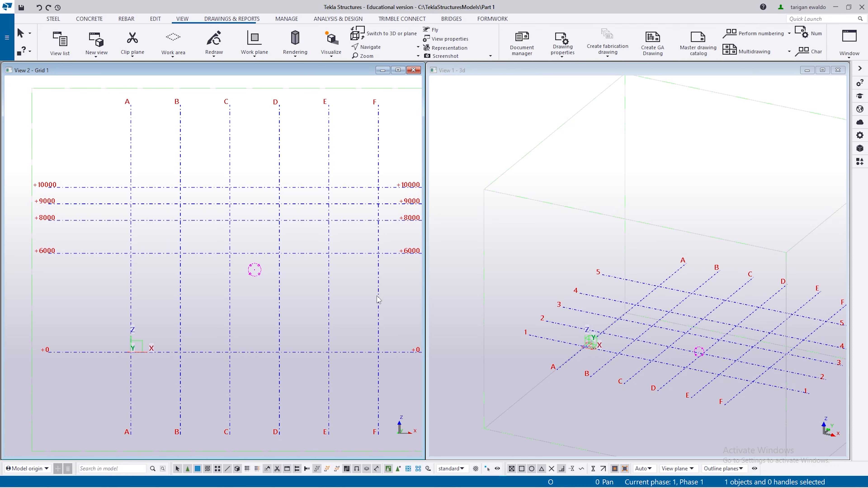
# - Place a concrete column at the intersection of grid lines A and 1 in the 3d view
pyautogui.scroll(-2, 323, 255)
pyautogui.scroll(-1, 345, 299)
pyautogui.moveTo(645, 343); pyautogui.dragTo(584, 311, button='middle')
pyautogui.scroll(-1, 347, 302)
pyautogui.moveTo(356, 309); pyautogui.dragTo(330, 321, button='middle')
pyautogui.moveTo(561, 320); pyautogui.dragTo(557, 302, button='middle')
pyautogui.moveTo(287, 297); pyautogui.dragTo(274, 297, button='middle')
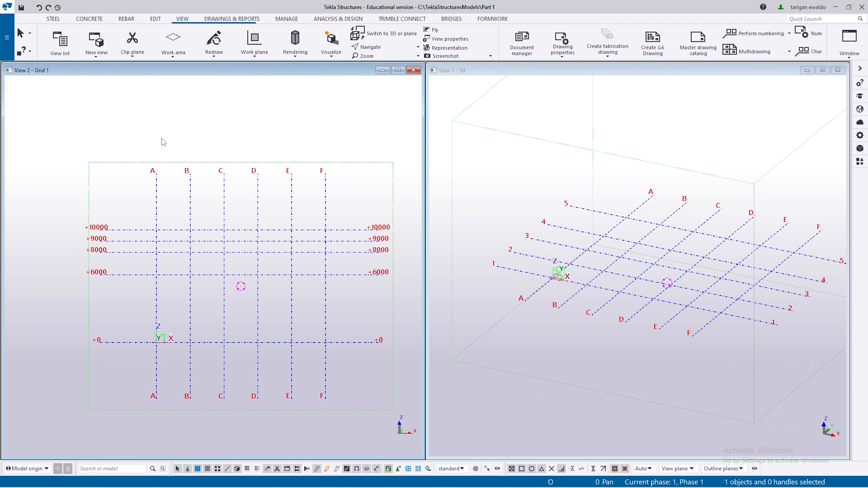
pyautogui.scroll(3, 85, 46)
pyautogui.click(56, 41)
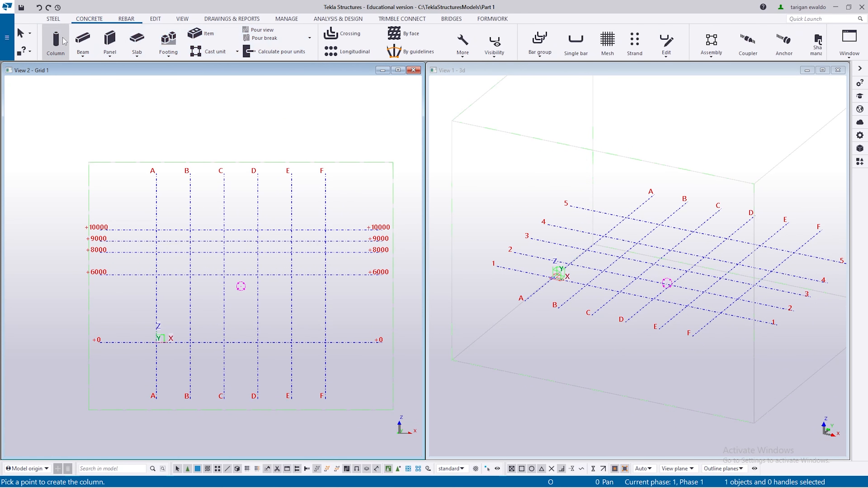
pyautogui.click(553, 278)
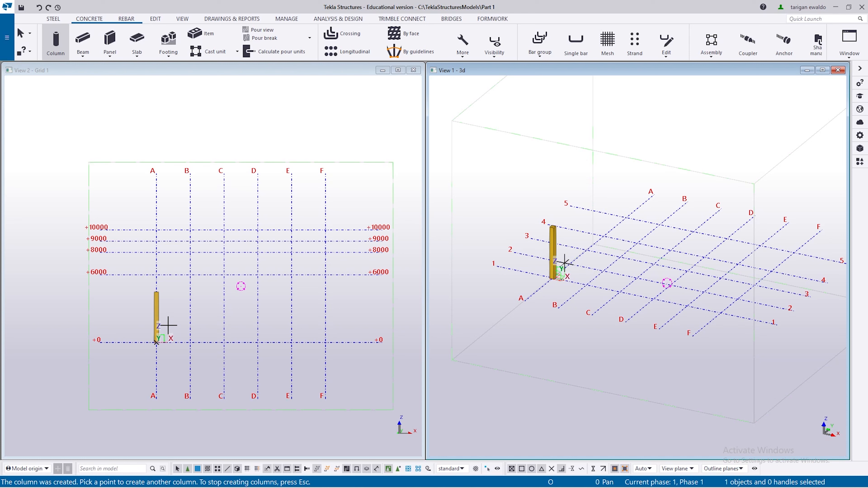
pyautogui.press('Escape')
# - Delete the concrete column at grid intersection A-1
pyautogui.scroll(1, 167, 309)
pyautogui.click(167, 310)
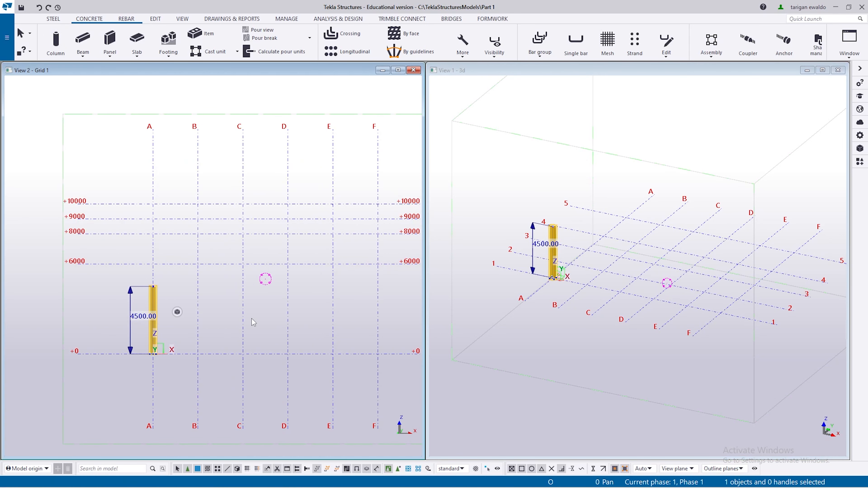
pyautogui.press('Delete')
# - Close the Grid 1 view and maximize the 3d view
pyautogui.scroll(-2, 536, 300)
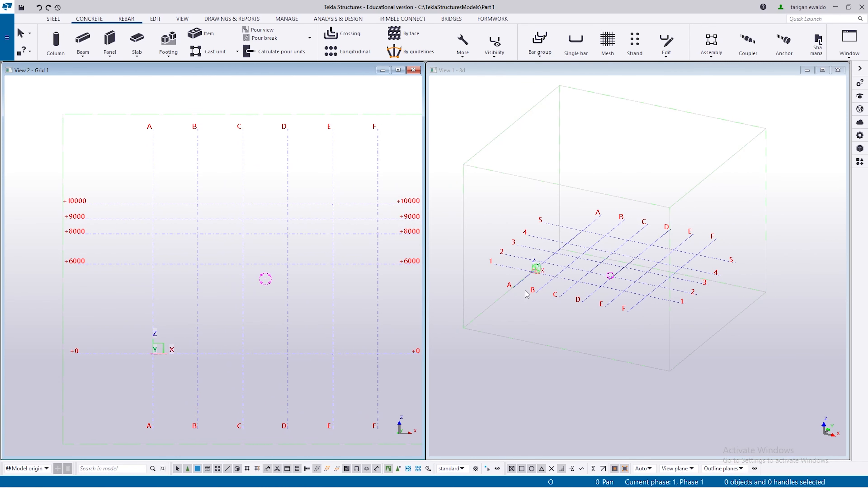
pyautogui.scroll(-1, 330, 286)
pyautogui.scroll(-1, 330, 286)
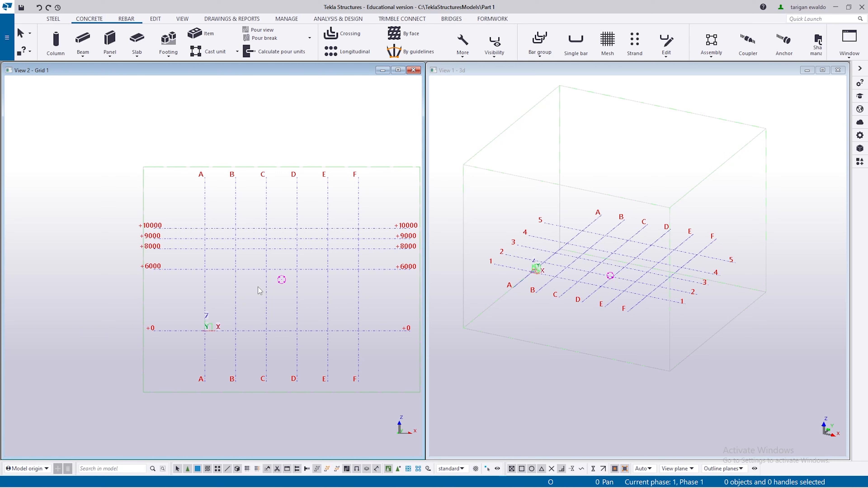
pyautogui.click(414, 71)
pyautogui.hotkey('ctrl', 'i')
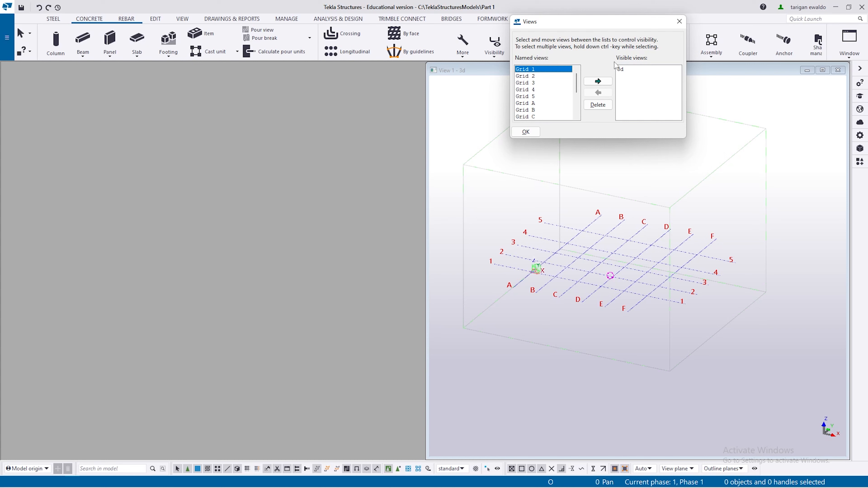
pyautogui.click(523, 137)
pyautogui.click(822, 70)
pyautogui.moveTo(353, 267); pyautogui.dragTo(419, 292, button='middle')
pyautogui.scroll(1, 421, 291)
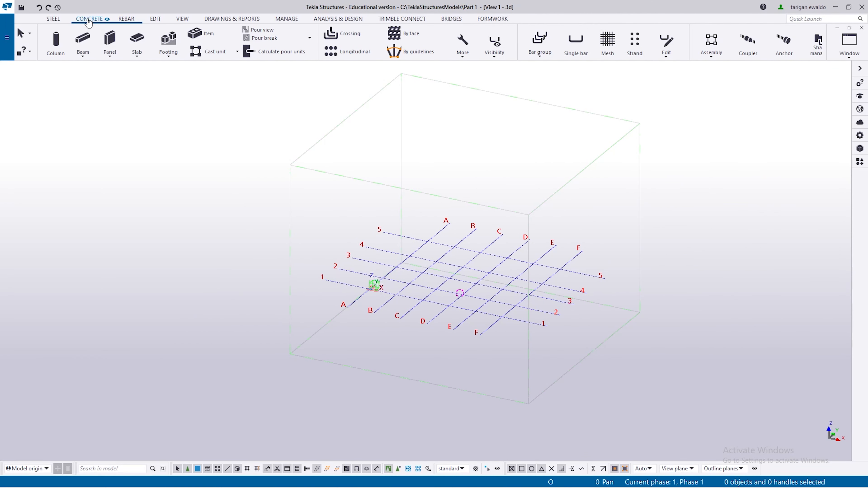
# - Start a concrete pad footing, open its properties and set its name to Pondasi
pyautogui.click(56, 42)
pyautogui.scroll(2, 486, 304)
pyautogui.scroll(2, 482, 301)
pyautogui.scroll(-2, 452, 297)
pyautogui.click(169, 42)
pyautogui.scroll(2, 457, 291)
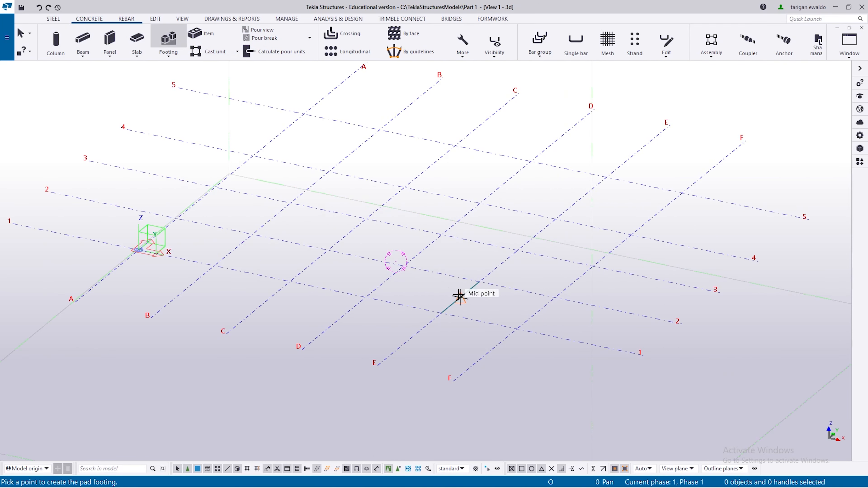
pyautogui.doubleClick(164, 39)
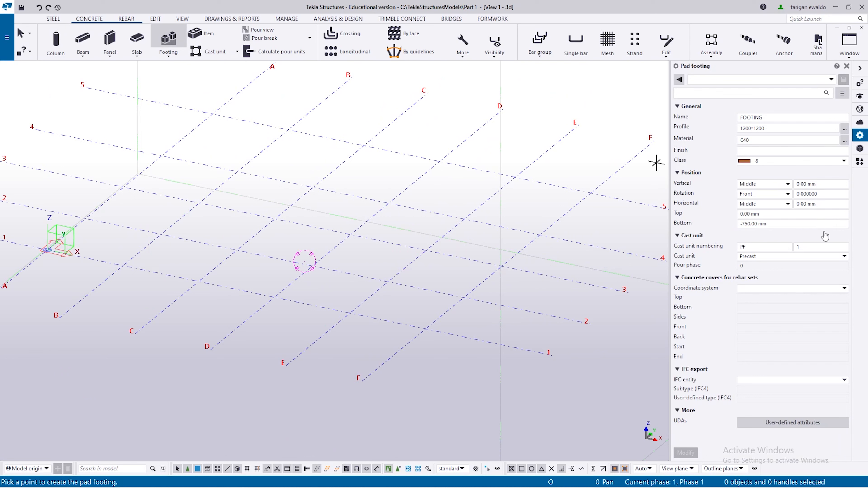
pyautogui.click(781, 117)
pyautogui.moveTo(771, 118); pyautogui.dragTo(517, 119)
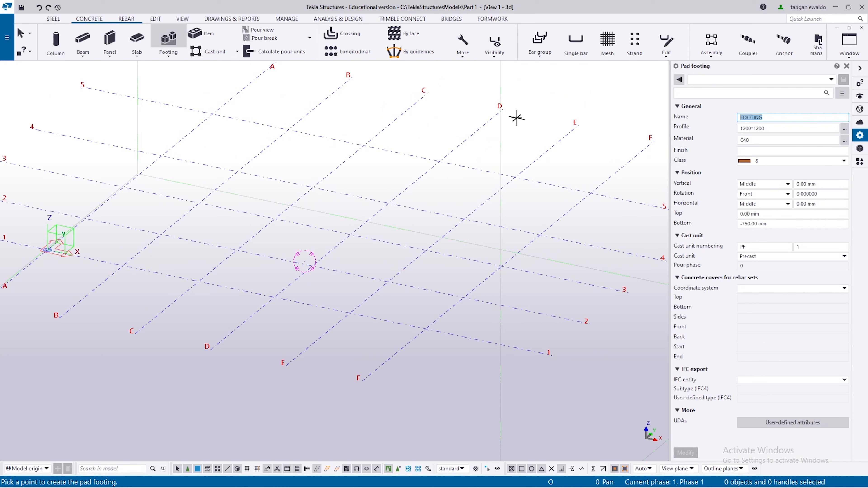
pyautogui.write('Pondasi')
# - Set the pad footing's profile to 800*800
pyautogui.doubleClick(746, 129)
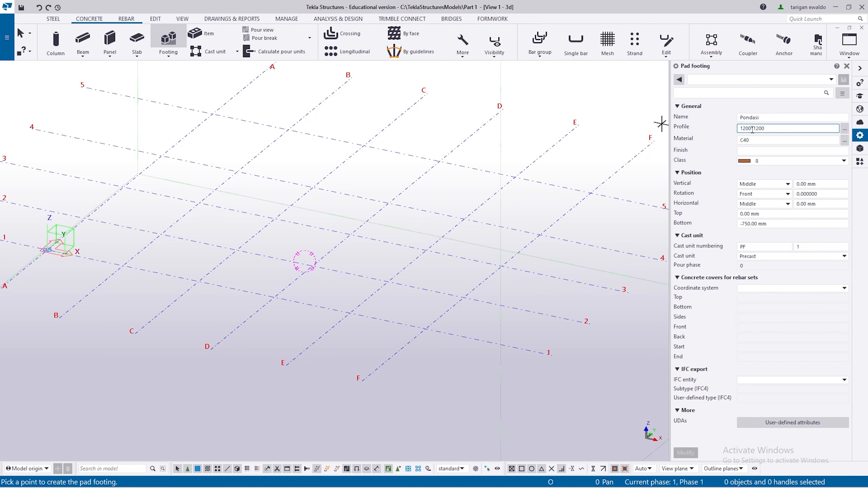
pyautogui.write('800')
pyautogui.doubleClick(789, 125)
pyautogui.write('80')
pyautogui.click(831, 139)
pyautogui.click(836, 130)
# - Browse the available profile types in the profile catalog for the pad footing and close it without choosing another
pyautogui.click(845, 129)
pyautogui.scroll(-4, 36, 233)
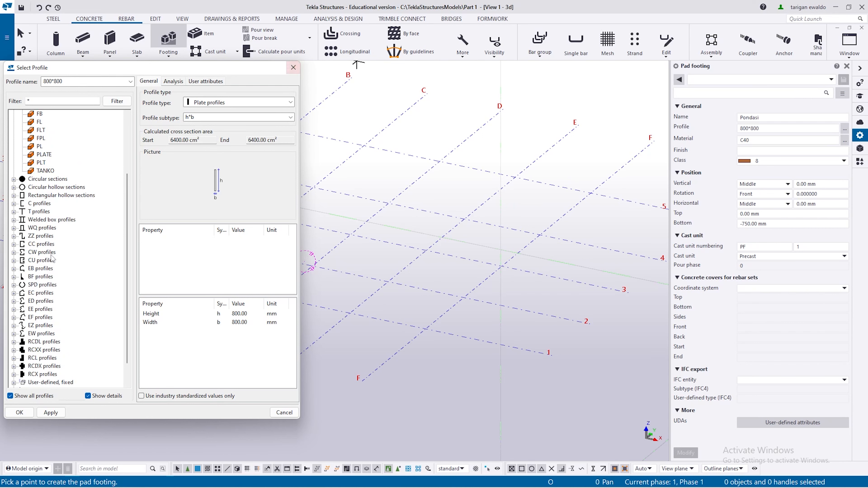
pyautogui.click(293, 68)
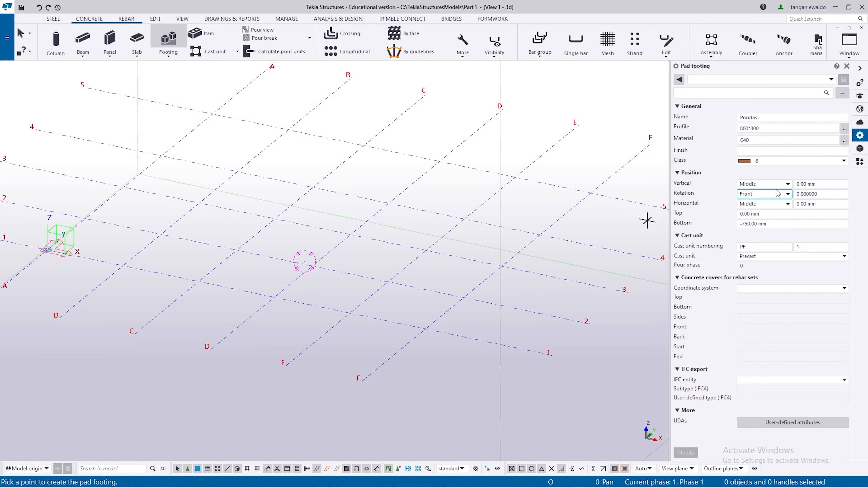
# - Set the pad footing's class to 6 and change its profile to 800*1000
pyautogui.click(781, 160)
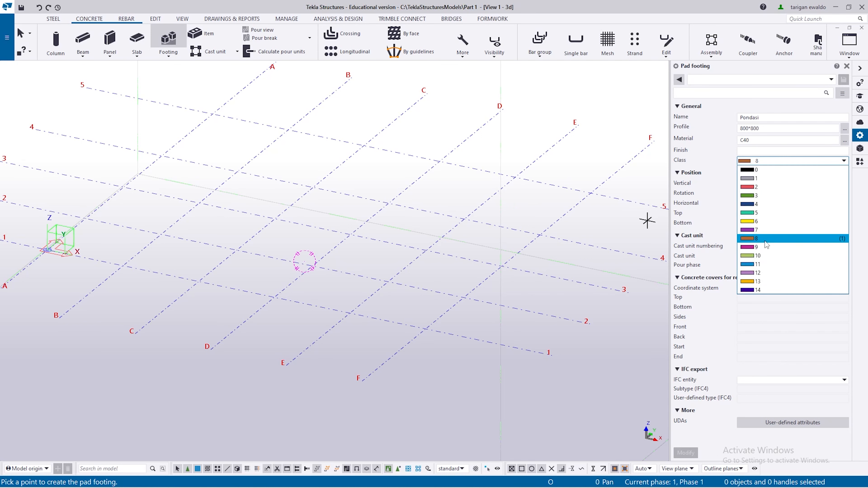
pyautogui.click(779, 223)
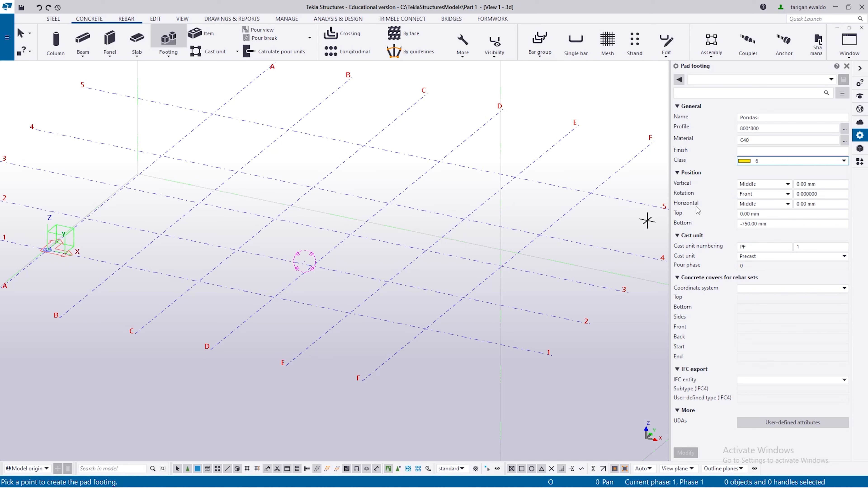
pyautogui.click(749, 128)
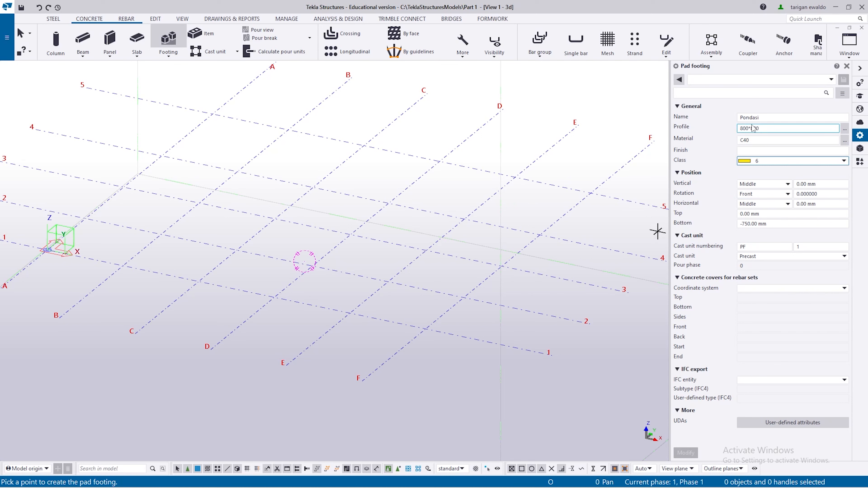
pyautogui.doubleClick(755, 128)
pyautogui.write('1000')
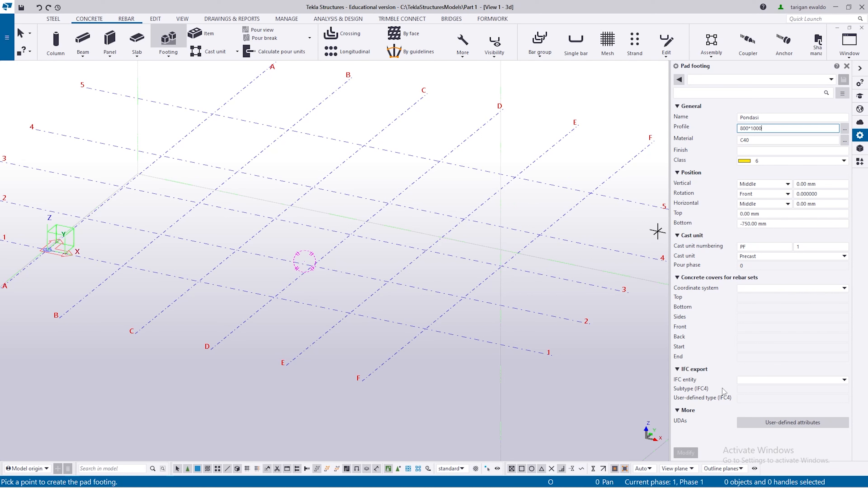
# - Set the pad footing's top level to -500 mm and its bottom level to -1500 mm
pyautogui.click(749, 215)
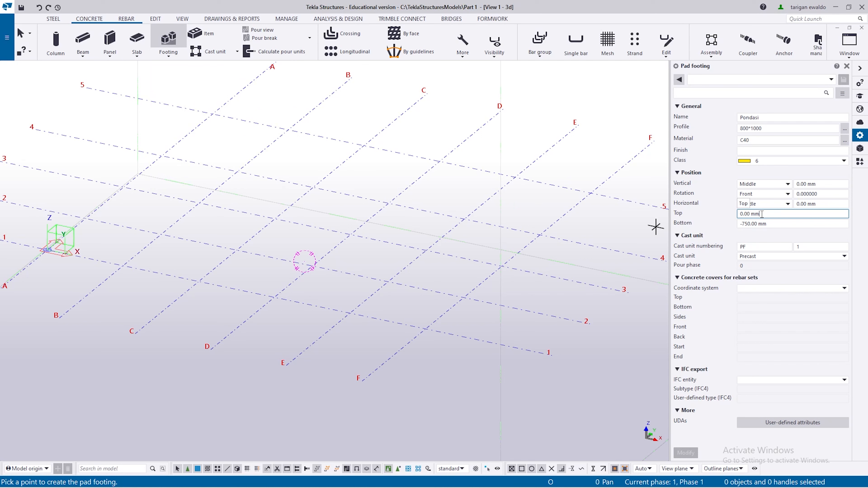
pyautogui.moveTo(762, 213); pyautogui.dragTo(706, 218)
pyautogui.write('-500')
pyautogui.press('Tab')
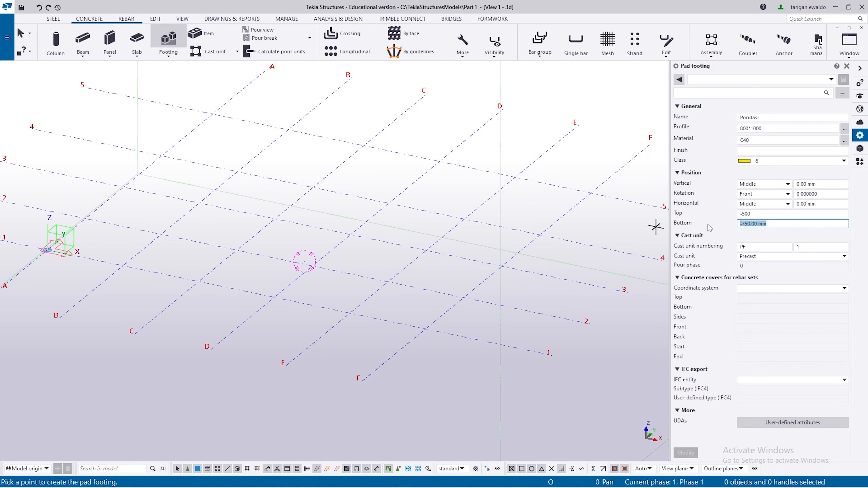
pyautogui.write('-')
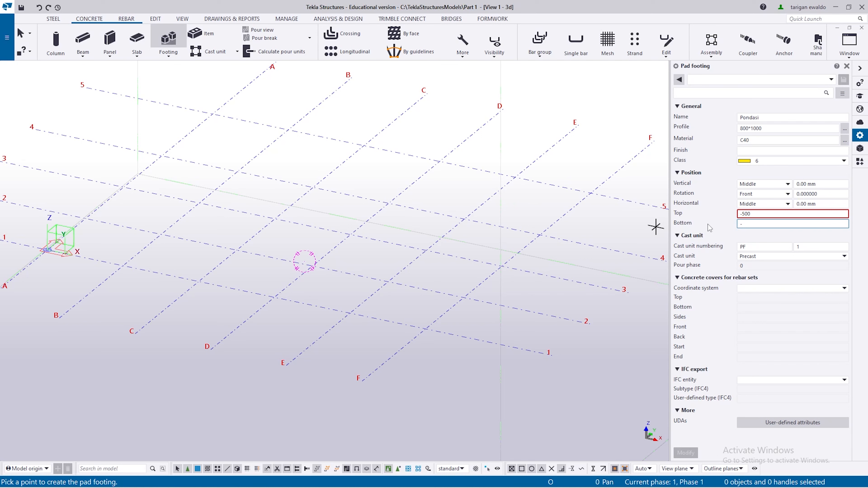
pyautogui.write('1500')
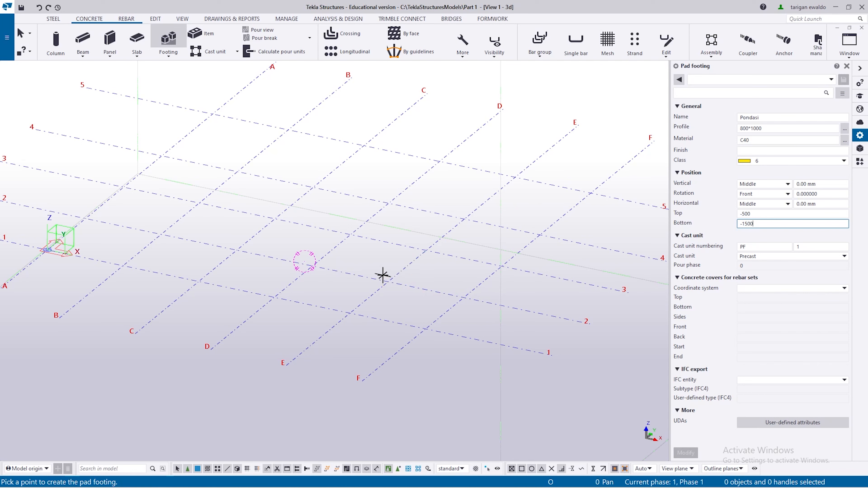
# - Place the pad footing at the intersection of grid lines E and 2 in the 3d view
pyautogui.click(388, 282)
pyautogui.click(417, 263)
pyautogui.scroll(8, 365, 333)
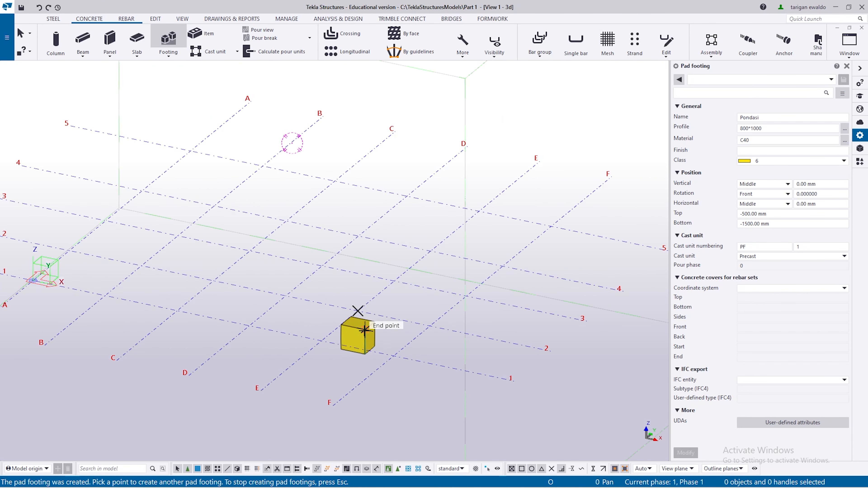
# - End footing placement and set the bottom level of the pad footing at grid E-2 to -750 mm
pyautogui.press('Escape')
pyautogui.scroll(3, 359, 339)
pyautogui.keyDown('ctrl'); pyautogui.moveTo(358, 340); pyautogui.dragTo(438, 349, button='middle'); pyautogui.keyUp('ctrl')
pyautogui.click(351, 344)
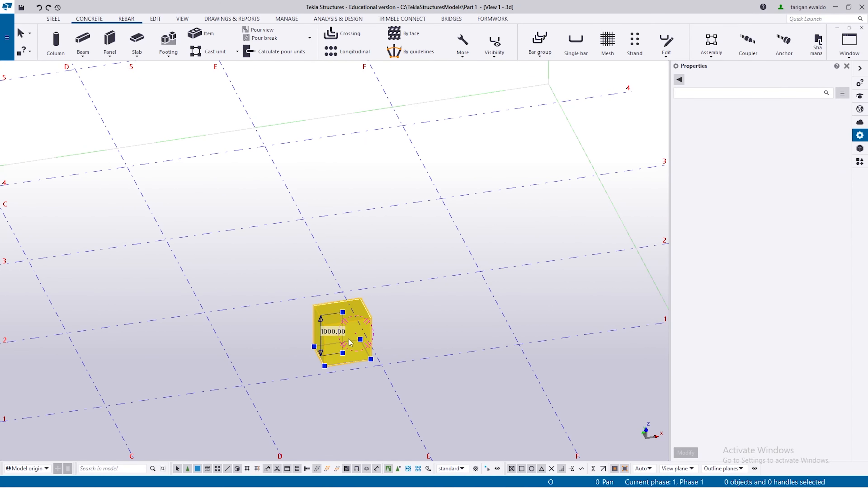
pyautogui.click(780, 223)
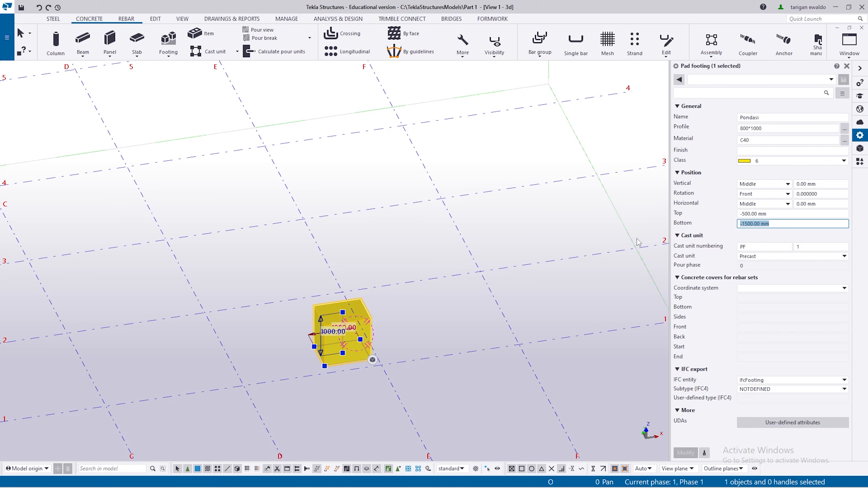
pyautogui.write('-750')
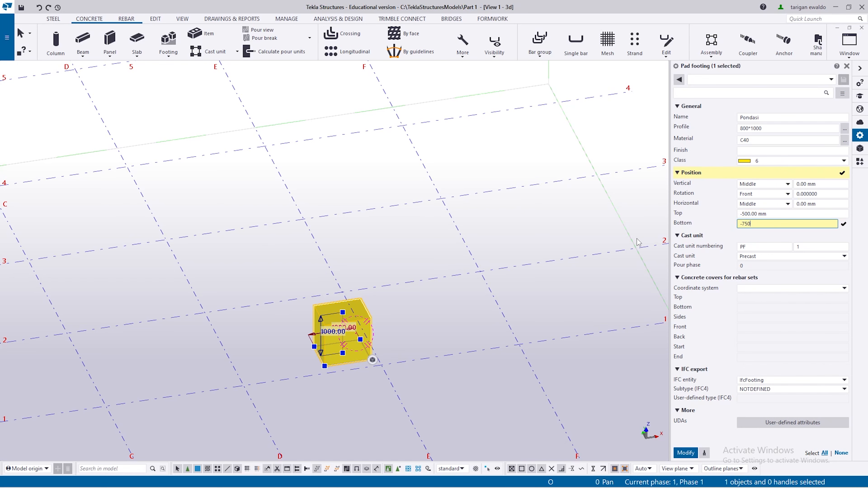
pyautogui.press('Return')
# - Set the pad footing's top level to -1000 mm and its bottom level to -1250 mm, and apply the change
pyautogui.scroll(4, 354, 328)
pyautogui.keyDown('ctrl'); pyautogui.moveTo(356, 329); pyautogui.dragTo(330, 304, button='middle'); pyautogui.keyUp('ctrl')
pyautogui.scroll(1, 355, 323)
pyautogui.click(385, 323)
pyautogui.scroll(-2, 424, 329)
pyautogui.keyDown('ctrl'); pyautogui.moveTo(432, 331); pyautogui.dragTo(393, 359, button='middle'); pyautogui.keyUp('ctrl')
pyautogui.moveTo(420, 320)
pyautogui.keyDown('ctrl'); pyautogui.mouseDown(button='middle')
pyautogui.moveTo(459, 277)
pyautogui.moveTo(547, 288)
pyautogui.moveTo(548, 276)
pyautogui.moveTo(444, 280)
pyautogui.moveTo(439, 270)
pyautogui.moveTo(412, 307)
pyautogui.mouseUp(button='middle'); pyautogui.keyUp('ctrl')
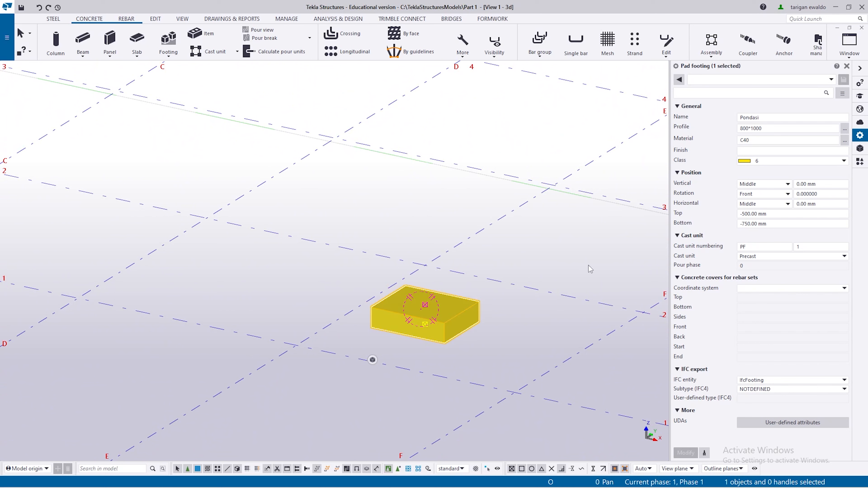
pyautogui.click(773, 214)
pyautogui.moveTo(774, 214); pyautogui.dragTo(741, 221)
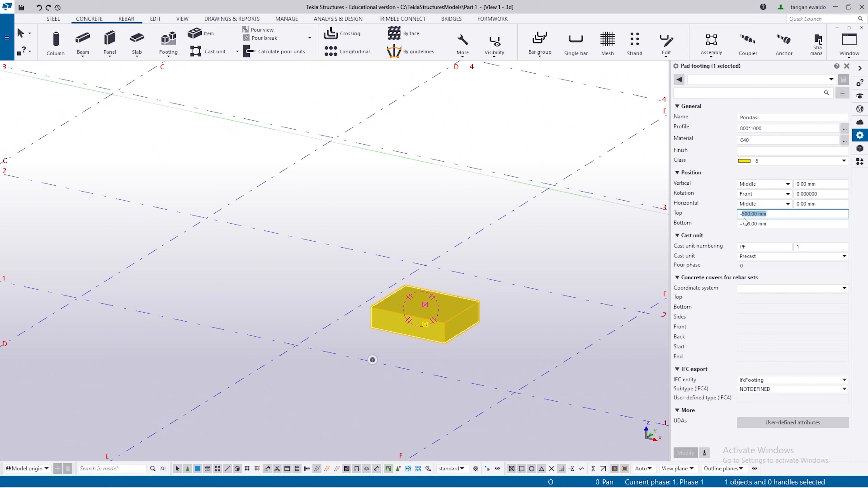
pyautogui.write('1000')
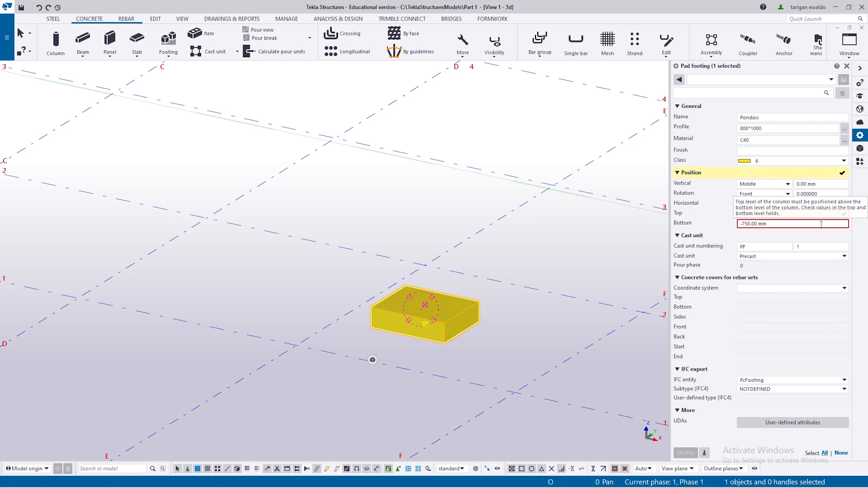
pyautogui.moveTo(761, 224); pyautogui.dragTo(743, 224)
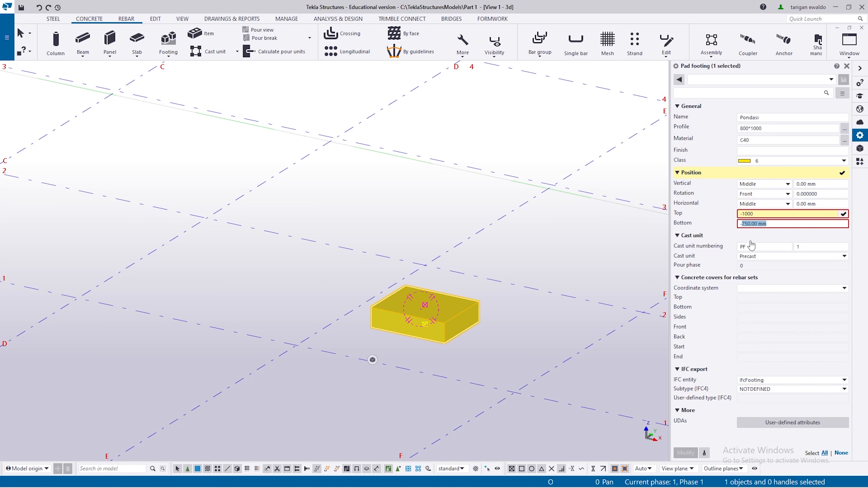
pyautogui.write('125')
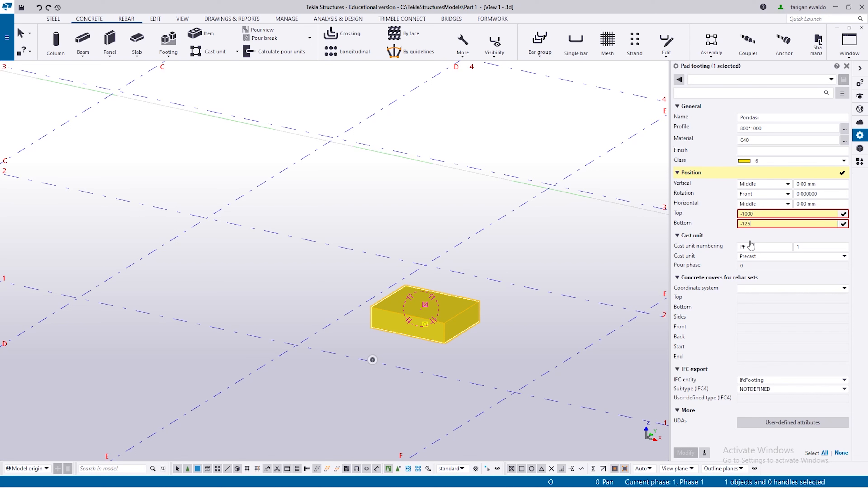
pyautogui.write('0')
pyautogui.press('Return')
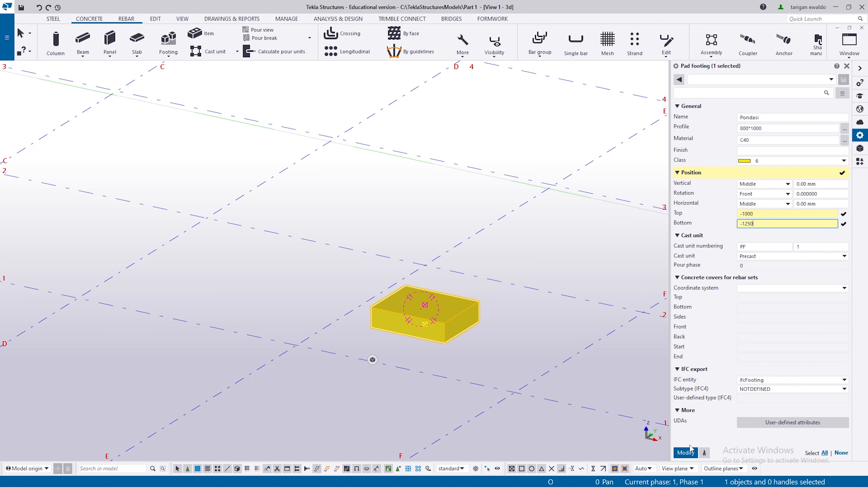
pyautogui.click(687, 453)
# - Change the downward view depth in the 3d view's properties and close the properties
pyautogui.scroll(-3, 551, 366)
pyautogui.scroll(2, 532, 370)
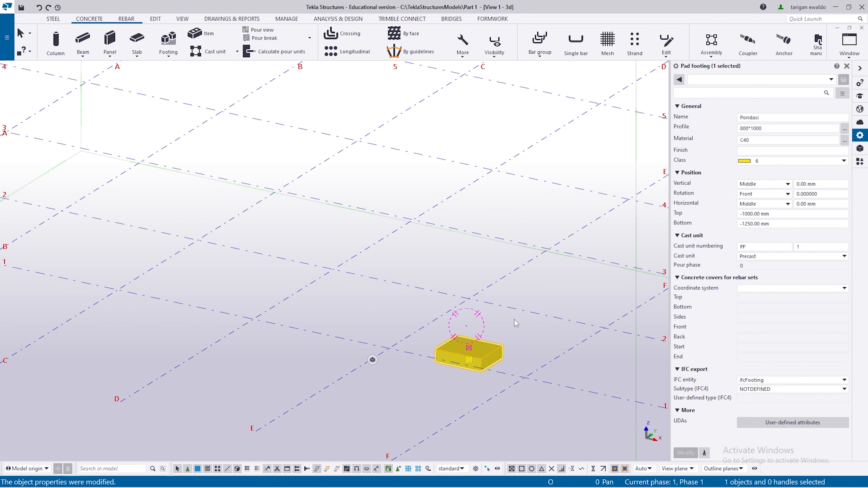
pyautogui.click(516, 326)
pyautogui.scroll(-4, 496, 325)
pyautogui.scroll(2, 473, 327)
pyautogui.keyDown('ctrl'); pyautogui.moveTo(474, 328); pyautogui.dragTo(388, 378, button='middle'); pyautogui.keyUp('ctrl')
pyautogui.doubleClick(386, 380)
pyautogui.moveTo(235, 237); pyautogui.dragTo(113, 236)
pyautogui.write('500')
pyautogui.click(181, 278)
pyautogui.click(289, 277)
pyautogui.scroll(-2, 349, 308)
pyautogui.keyDown('ctrl'); pyautogui.moveTo(355, 312); pyautogui.dragTo(415, 366, button='middle'); pyautogui.keyUp('ctrl')
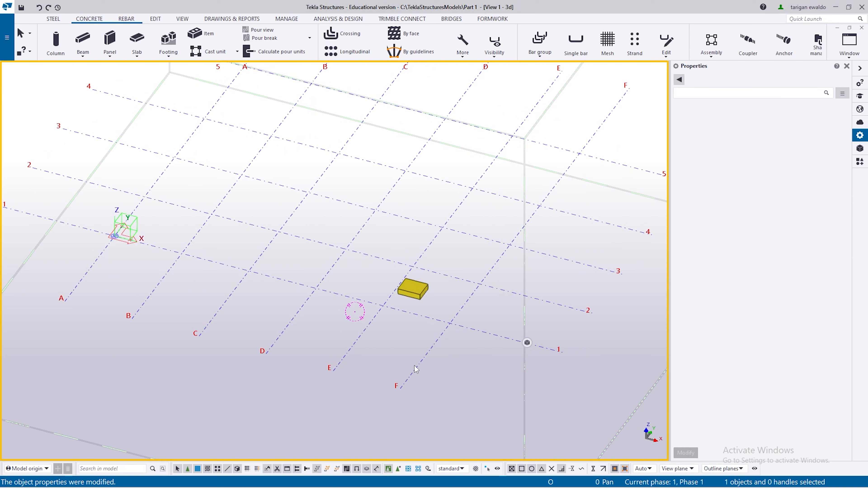
# - Add the Plan +0 view to the visible views and close the view list
pyautogui.hotkey('ctrl', 'i')
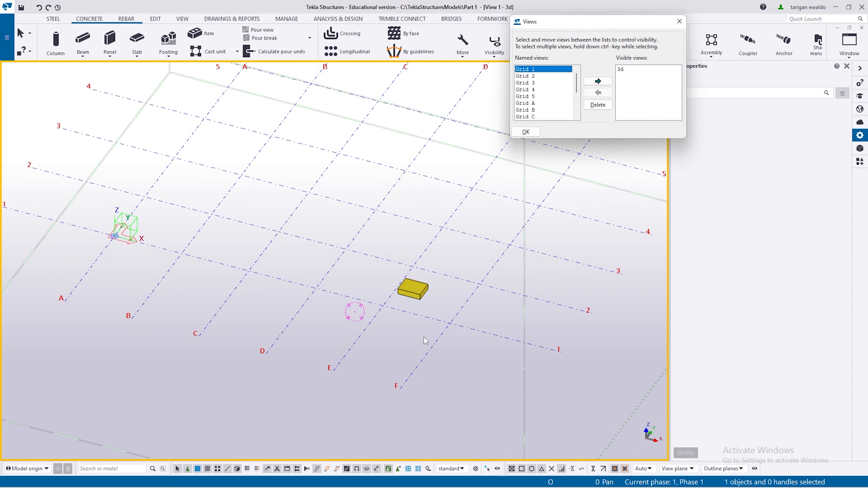
pyautogui.scroll(-3, 549, 114)
pyautogui.click(545, 90)
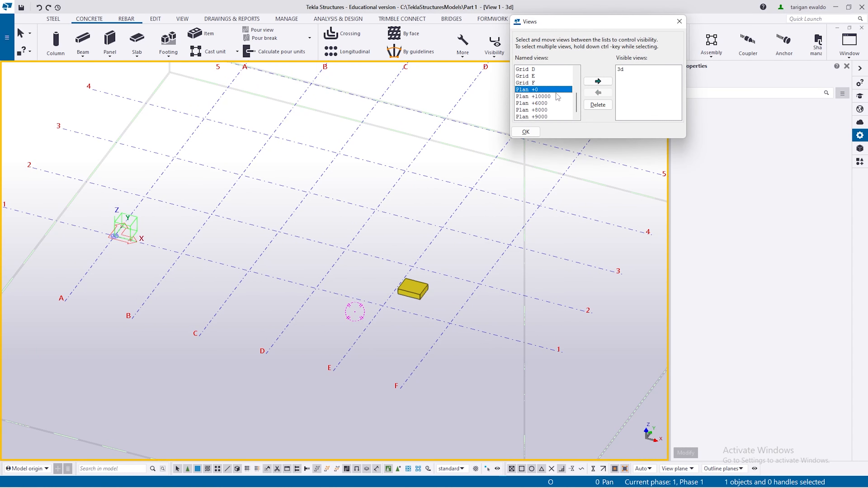
pyautogui.click(598, 82)
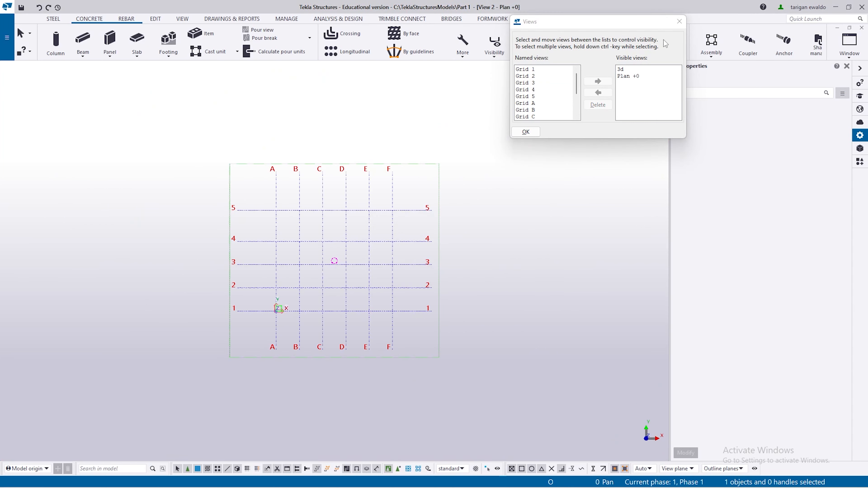
pyautogui.click(680, 21)
# - Open the Plan +0 view's properties to check its view depth, and close them without changes
pyautogui.scroll(5, 318, 283)
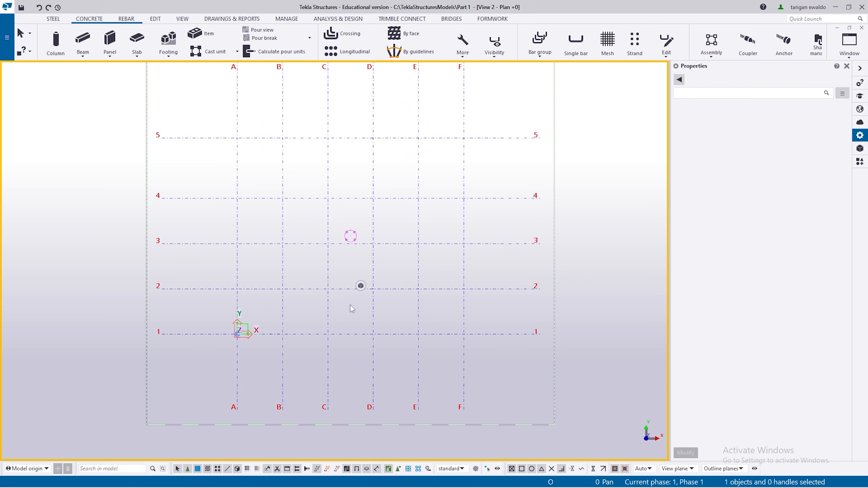
pyautogui.click(349, 291)
pyautogui.scroll(-2, 346, 270)
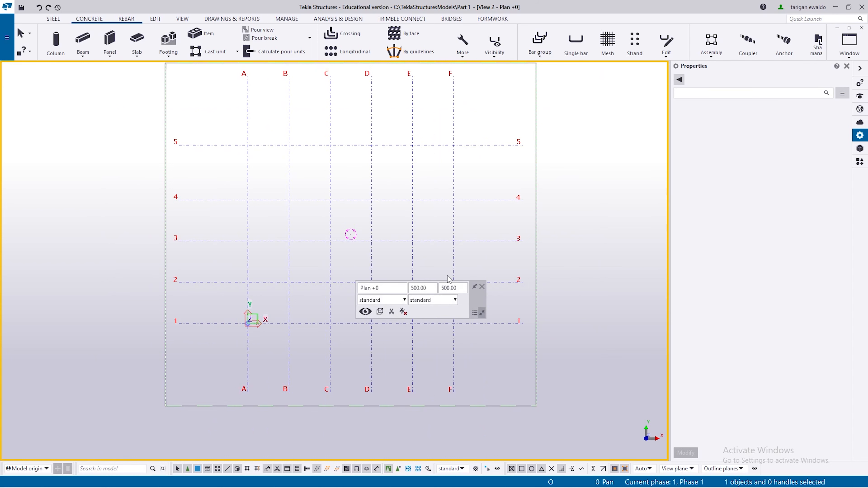
pyautogui.doubleClick(555, 240)
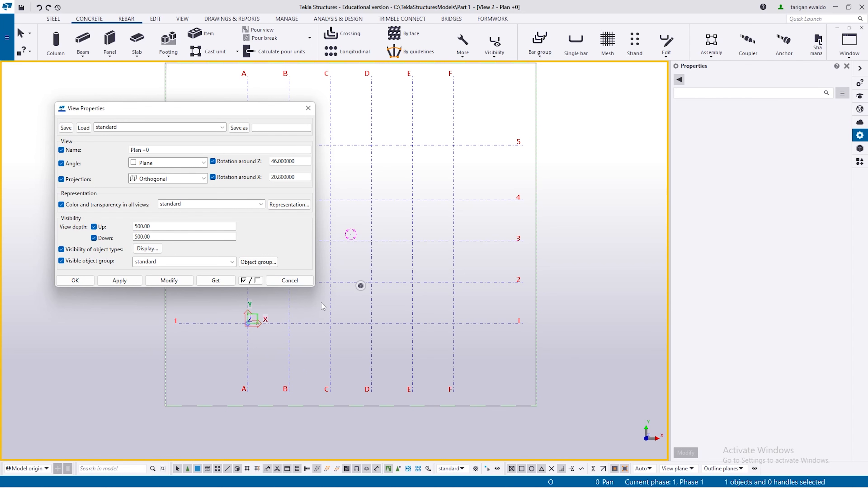
pyautogui.moveTo(221, 109); pyautogui.dragTo(236, 192)
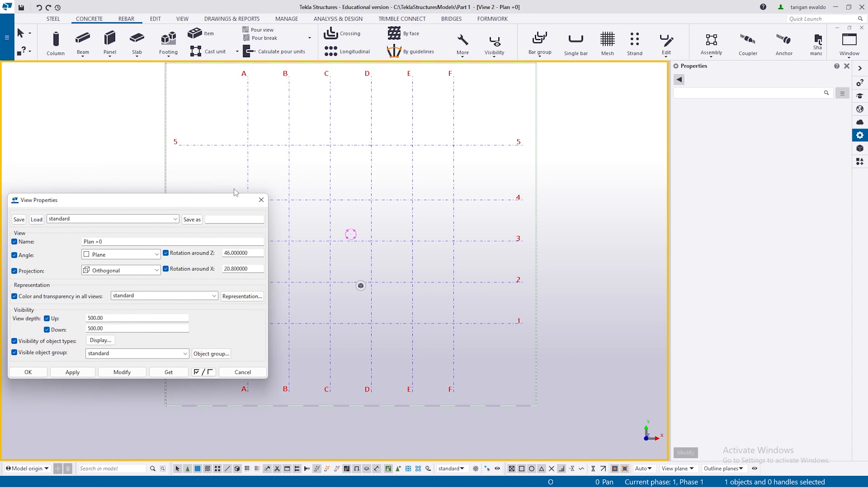
pyautogui.click(261, 201)
# - Tile the Plan +0 and 3d views vertically side by side
pyautogui.click(850, 43)
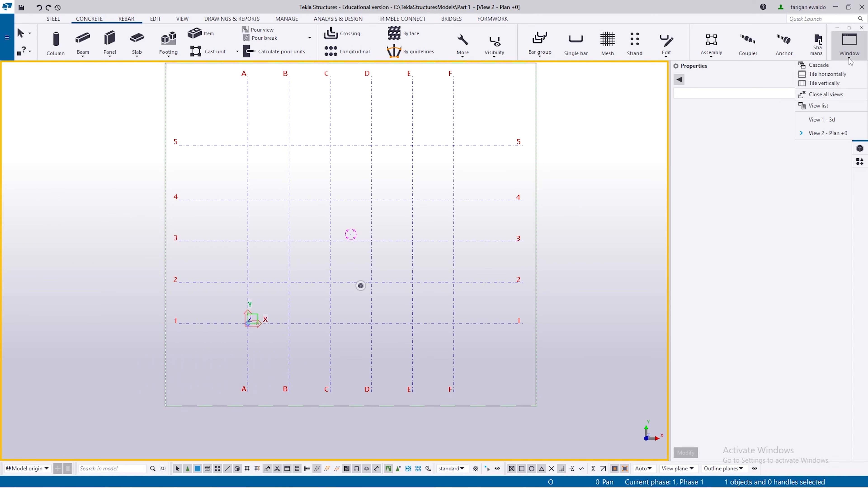
pyautogui.click(825, 83)
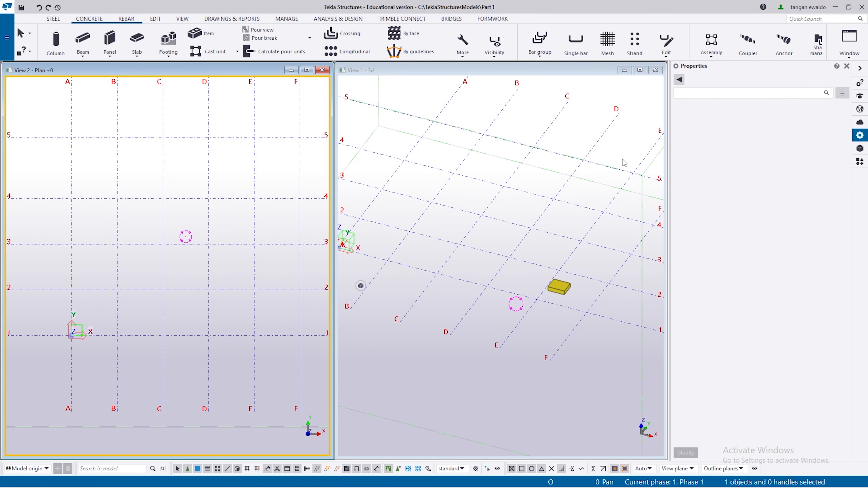
pyautogui.scroll(-1, 356, 358)
pyautogui.moveTo(409, 346); pyautogui.dragTo(429, 319, button='middle')
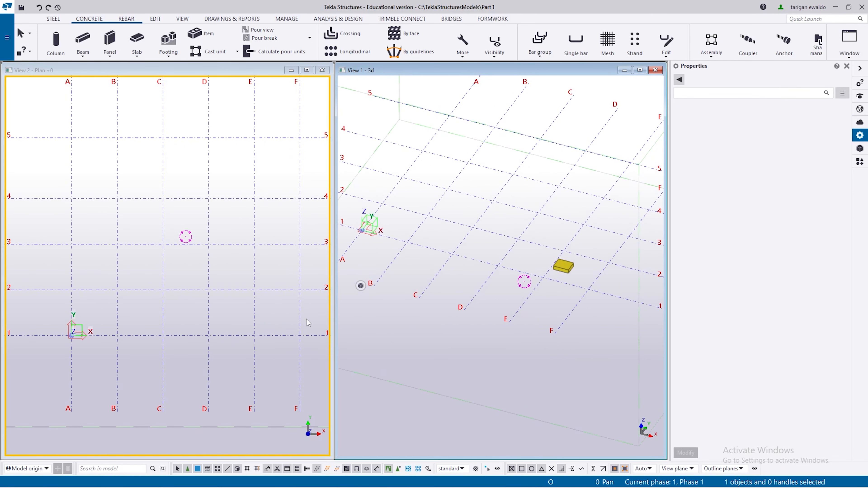
pyautogui.scroll(3, 578, 270)
pyautogui.scroll(2, 566, 266)
pyautogui.scroll(-4, 565, 265)
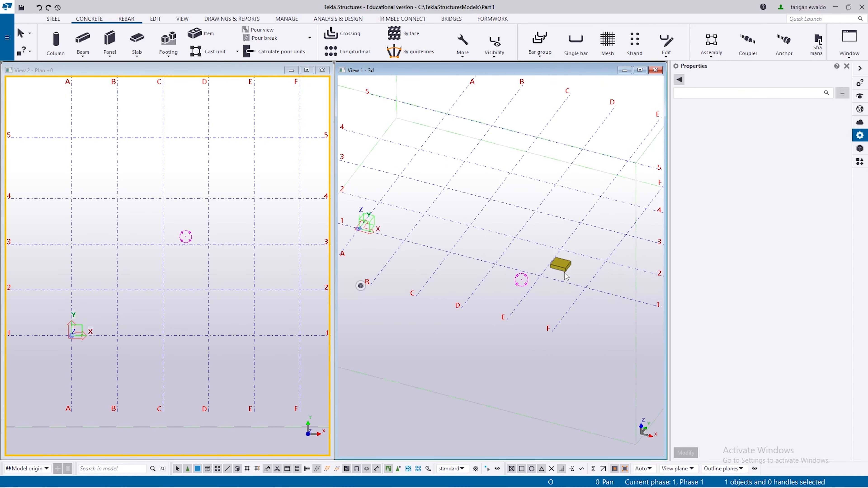
# - Select the pad footing in the 3d view to check where it lies in the Plan +0 view
pyautogui.click(566, 268)
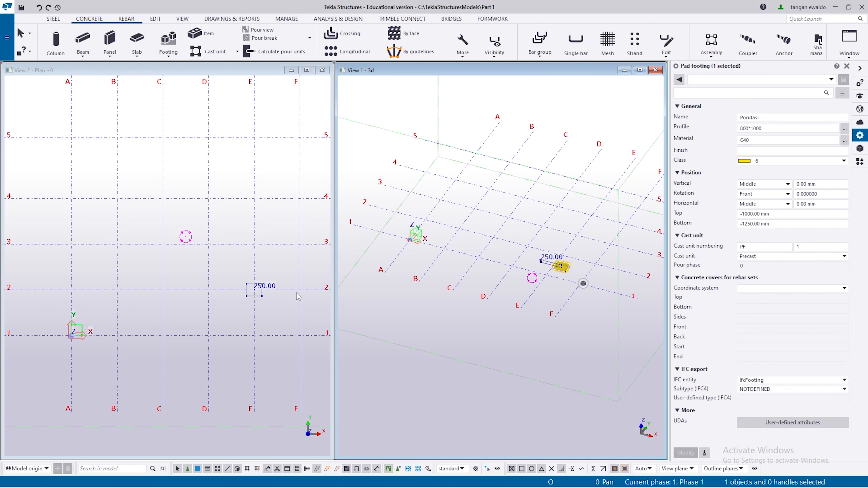
pyautogui.click(273, 300)
pyautogui.click(562, 268)
pyautogui.scroll(-3, 268, 322)
pyautogui.scroll(1, 267, 321)
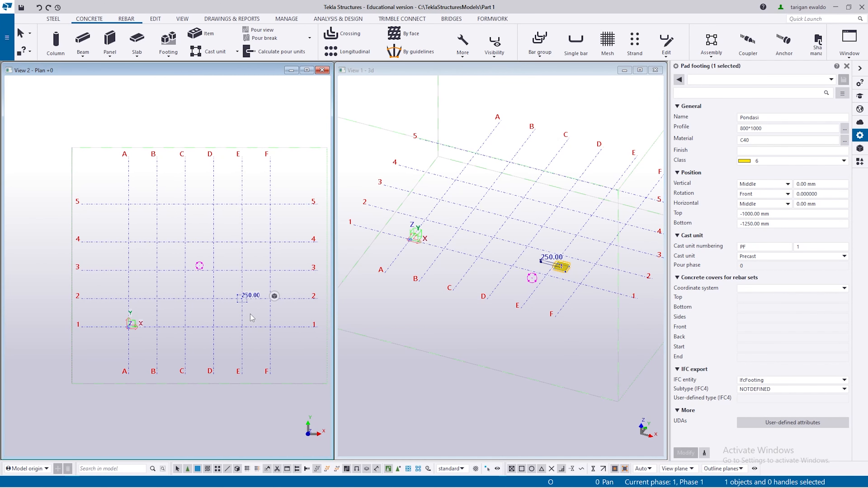
# - Check the pad footing's top level and set the Plan +0 view's downward view depth to 1000 mm
pyautogui.click(34, 113)
pyautogui.doubleClick(241, 142)
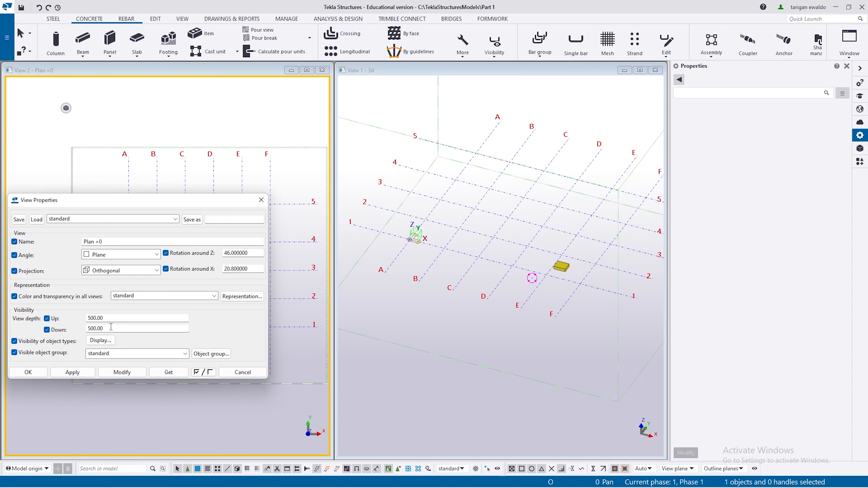
pyautogui.moveTo(150, 207); pyautogui.dragTo(311, 53)
pyautogui.doubleClick(282, 175)
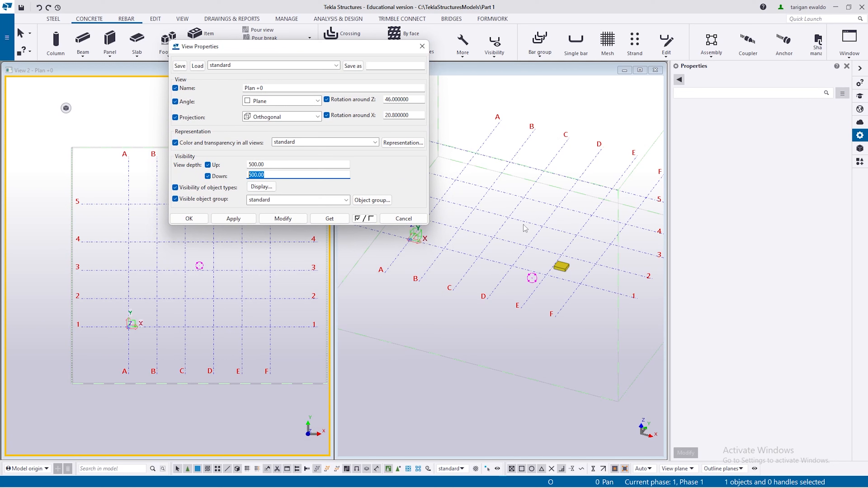
pyautogui.click(561, 266)
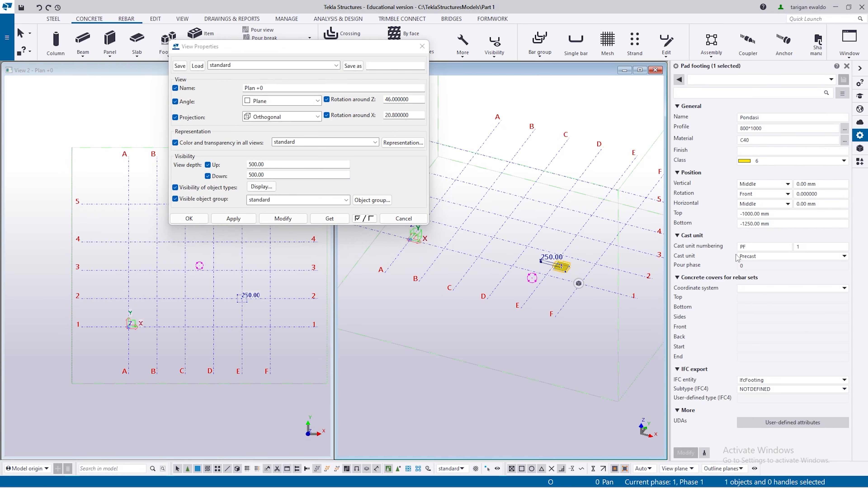
pyautogui.click(742, 219)
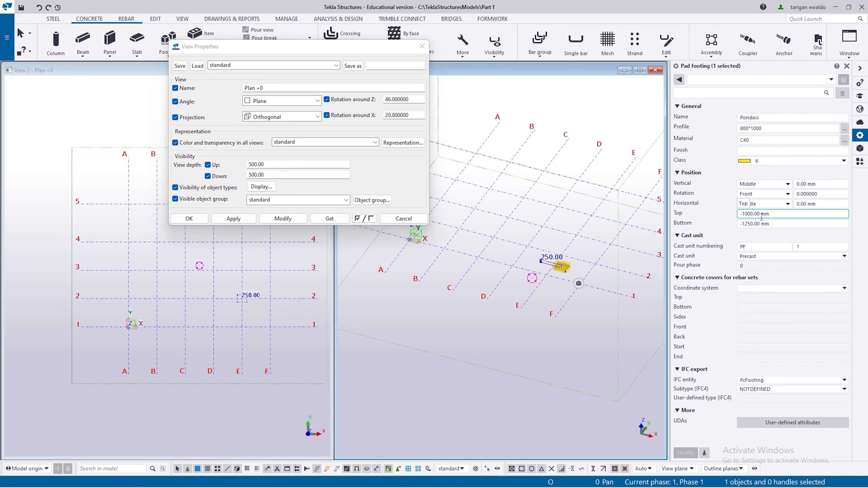
pyautogui.click(273, 177)
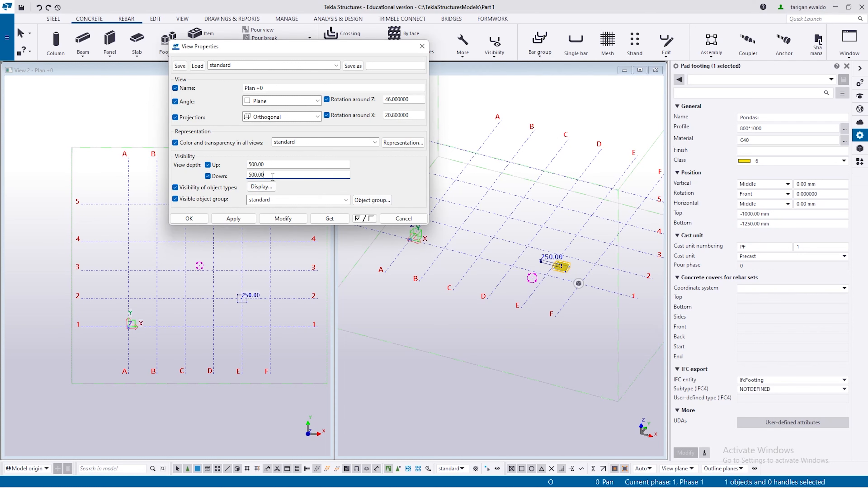
pyautogui.moveTo(273, 174); pyautogui.dragTo(206, 173)
pyautogui.write('1')
pyautogui.click(287, 219)
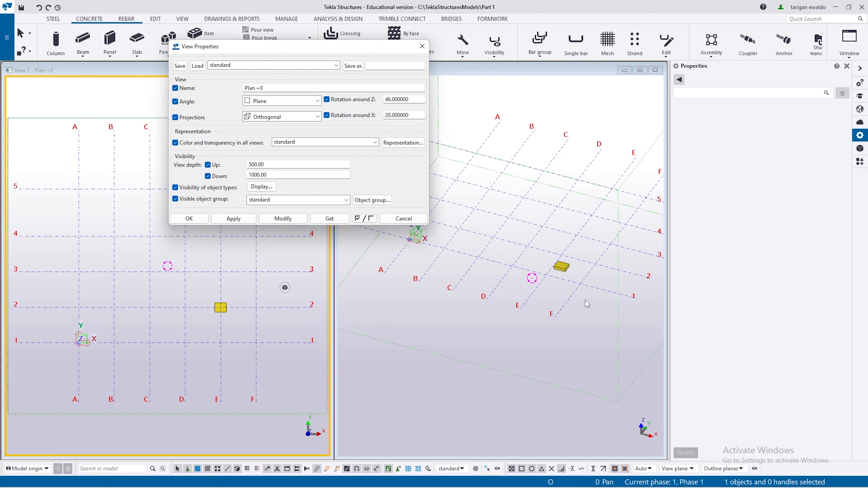
# - Compare the pad footing in the 3d and Plan +0 views, and confirm the plan view's properties
pyautogui.click(562, 267)
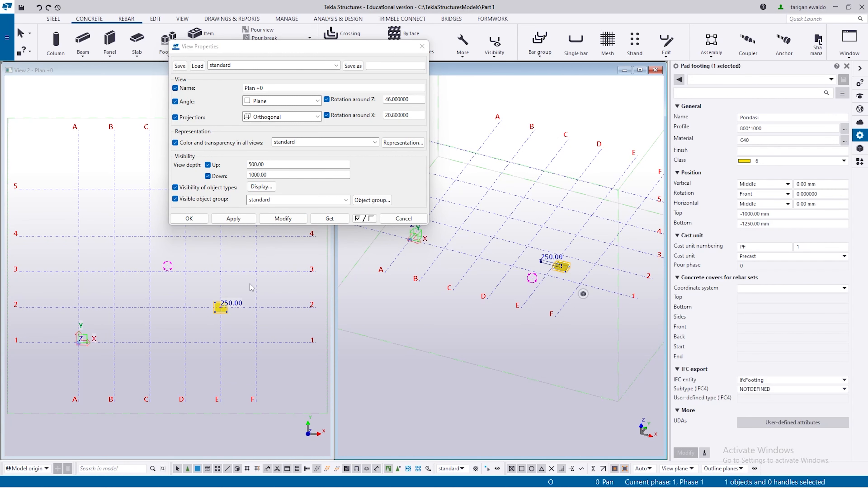
pyautogui.click(258, 307)
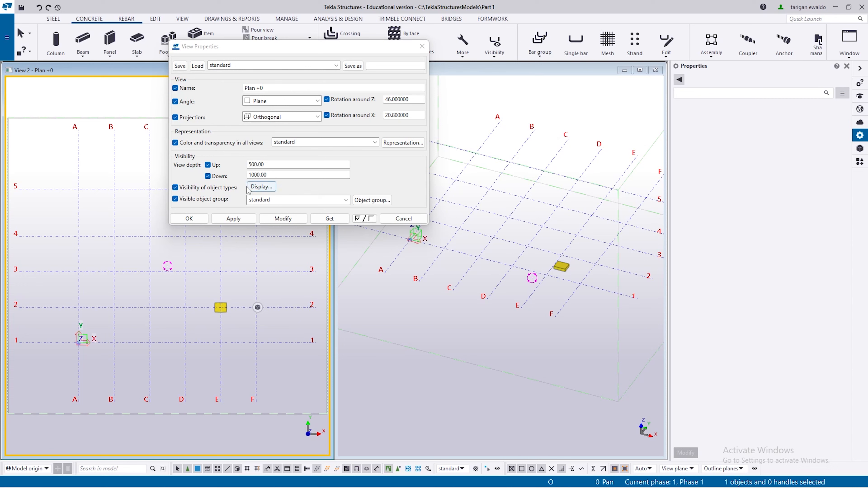
pyautogui.click(233, 218)
pyautogui.click(190, 219)
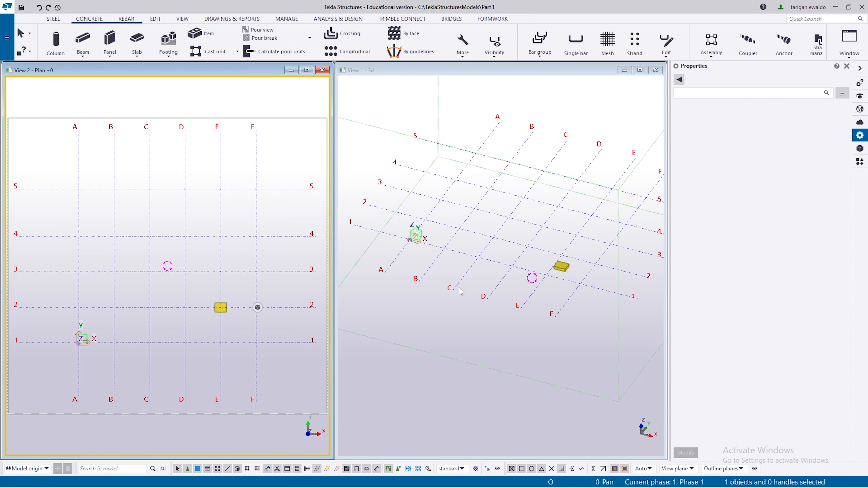
# - Reopen the Plan +0 view's properties to review the depth settings and cancel without changes
pyautogui.click(443, 328)
pyautogui.doubleClick(311, 384)
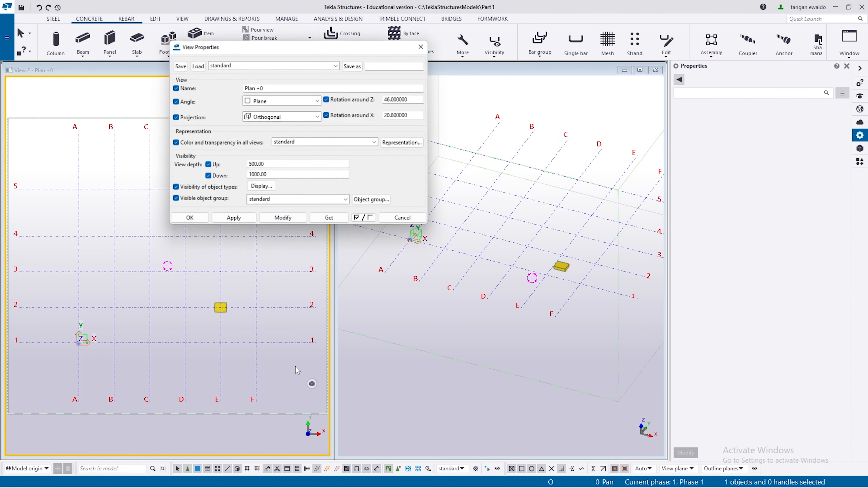
pyautogui.click(399, 221)
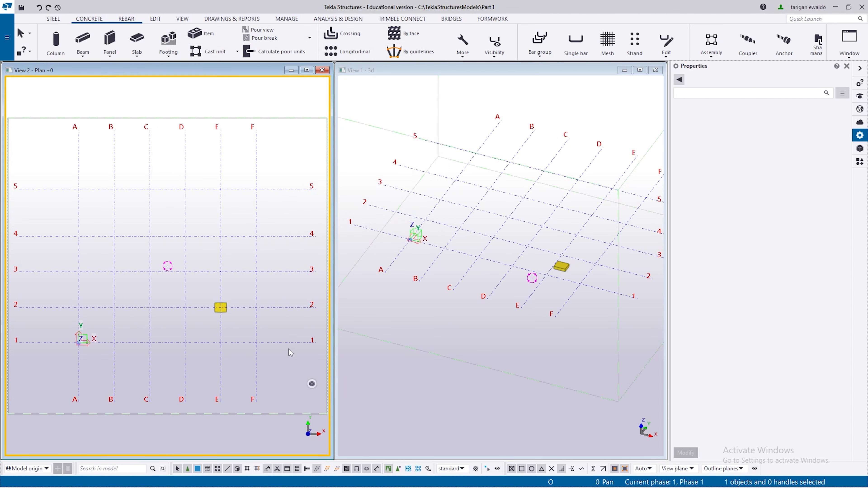
# - Check the Plan +0 view's upward and downward view depth once more and close its properties without changes
pyautogui.click(480, 346)
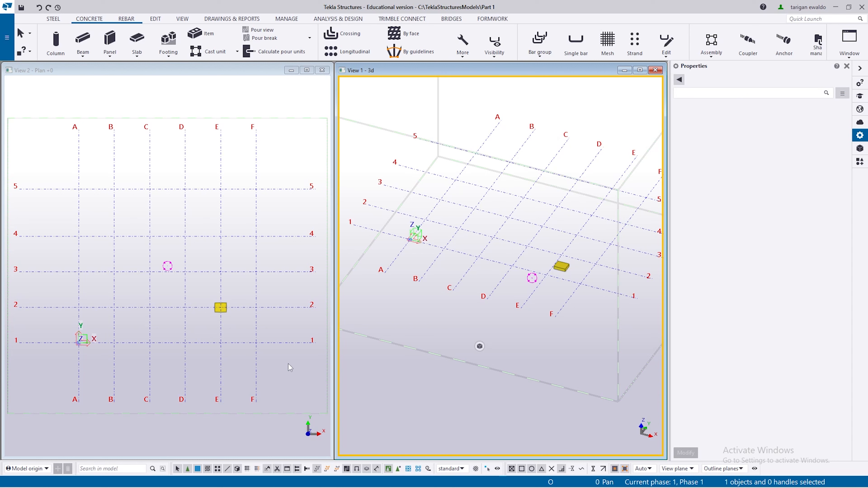
pyautogui.doubleClick(307, 382)
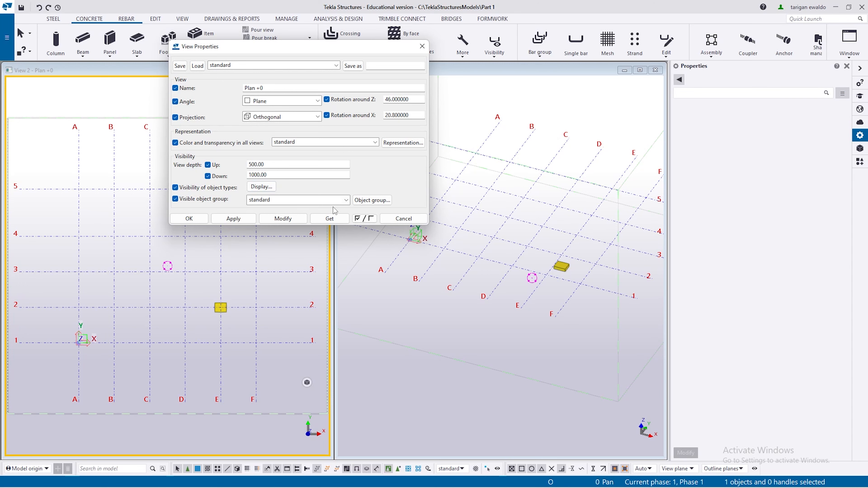
pyautogui.click(391, 218)
# - Set the pad footing's top level to -500 mm and bottom level to -750 mm, and apply the modification
pyautogui.scroll(4, 593, 318)
pyautogui.scroll(5, 594, 335)
pyautogui.click(547, 269)
pyautogui.scroll(2, 533, 267)
pyautogui.scroll(1, 529, 273)
pyautogui.scroll(-2, 524, 273)
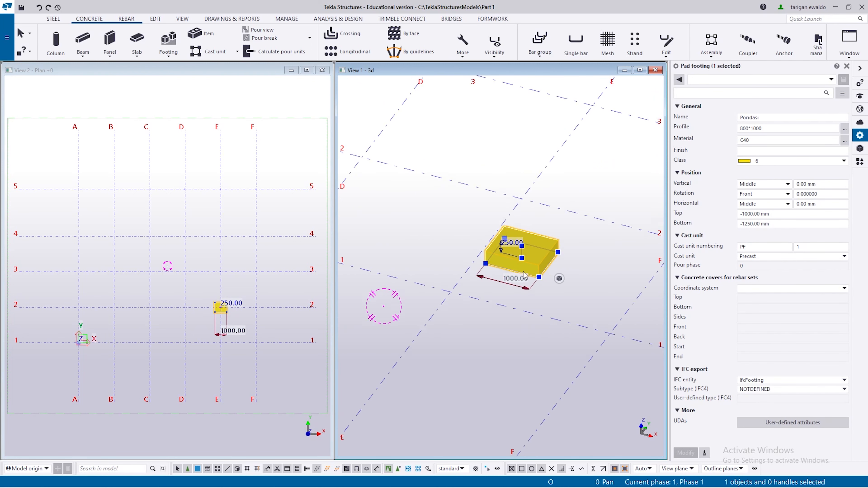
pyautogui.scroll(-1, 524, 272)
pyautogui.moveTo(770, 215); pyautogui.dragTo(747, 219)
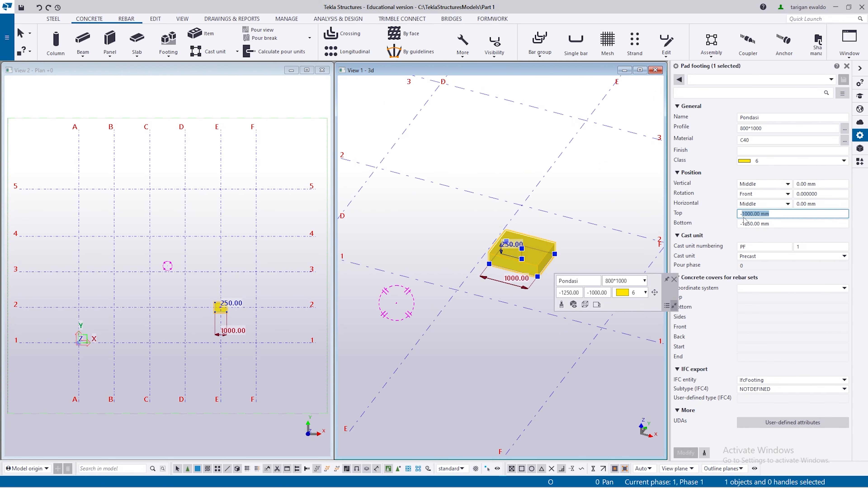
pyautogui.write('4')
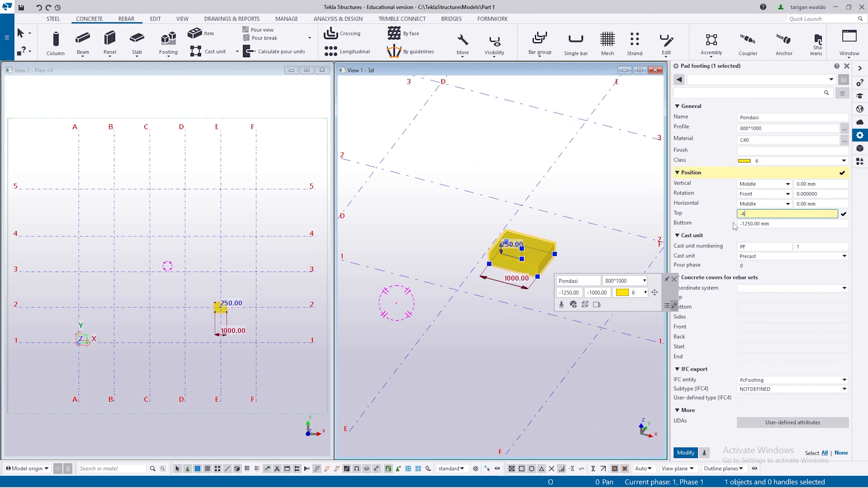
pyautogui.write('500')
pyautogui.moveTo(775, 225); pyautogui.dragTo(744, 227)
pyautogui.write('750')
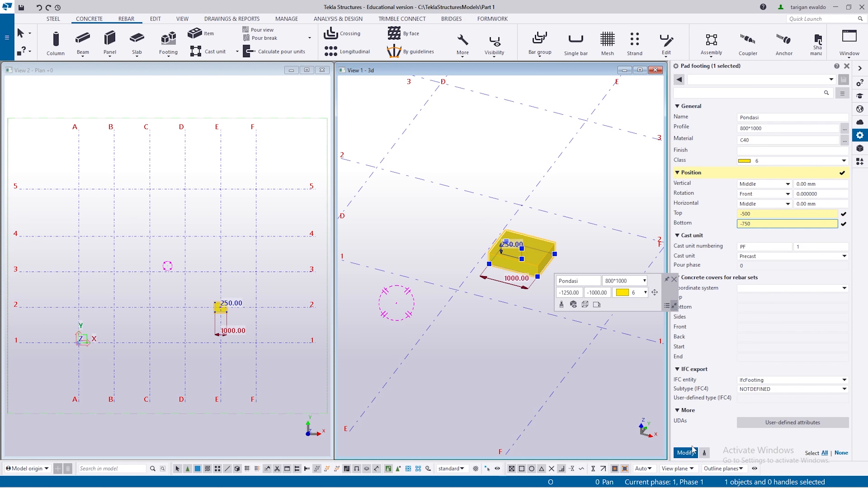
pyautogui.click(694, 454)
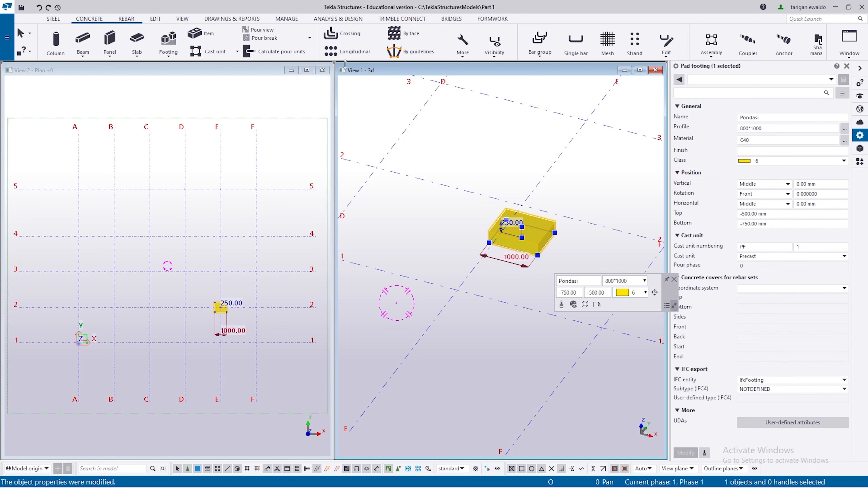
# - Close the Plan +0 view and maximize the 3d view
pyautogui.click(322, 70)
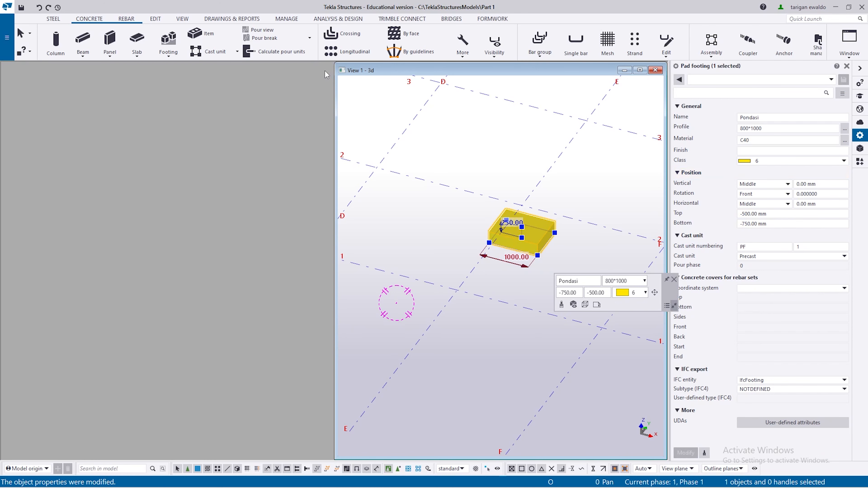
pyautogui.click(640, 70)
pyautogui.scroll(5, 370, 180)
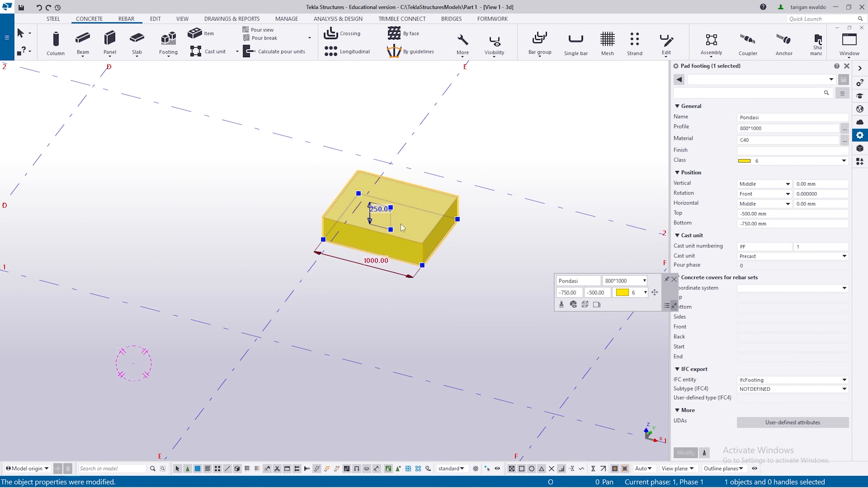
# - Examine the pad footing's position relative to the grid plane from several angles in the 3d view
pyautogui.keyDown('ctrl'); pyautogui.moveTo(369, 180); pyautogui.dragTo(393, 222, button='middle'); pyautogui.keyUp('ctrl')
pyautogui.scroll(-4, 393, 239)
pyautogui.scroll(2, 393, 237)
pyautogui.keyDown('ctrl'); pyautogui.moveTo(445, 275); pyautogui.dragTo(455, 297, button='middle'); pyautogui.keyUp('ctrl')
pyautogui.scroll(3, 414, 236)
pyautogui.scroll(-2, 390, 196)
pyautogui.moveTo(390, 197); pyautogui.dragTo(445, 208, button='middle')
pyautogui.scroll(2, 427, 239)
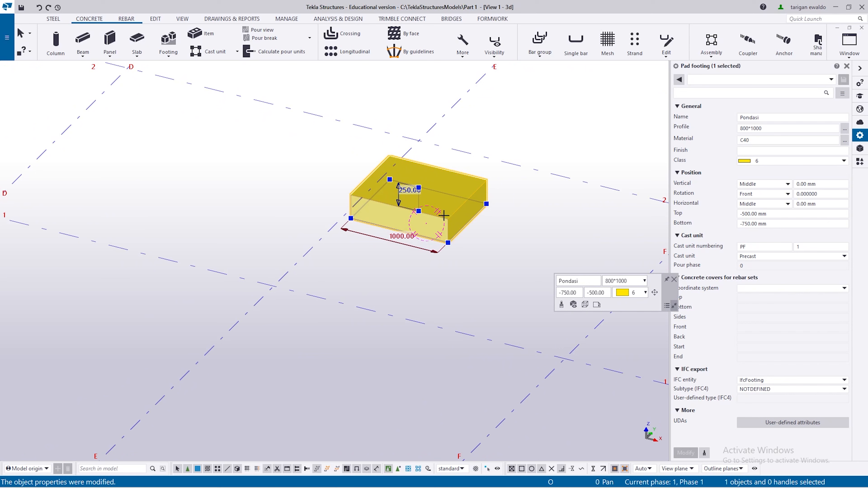
pyautogui.keyDown('ctrl'); pyautogui.moveTo(444, 215); pyautogui.dragTo(499, 232, button='middle'); pyautogui.keyUp('ctrl')
pyautogui.keyDown('ctrl'); pyautogui.moveTo(448, 245); pyautogui.dragTo(473, 226, button='middle'); pyautogui.keyUp('ctrl')
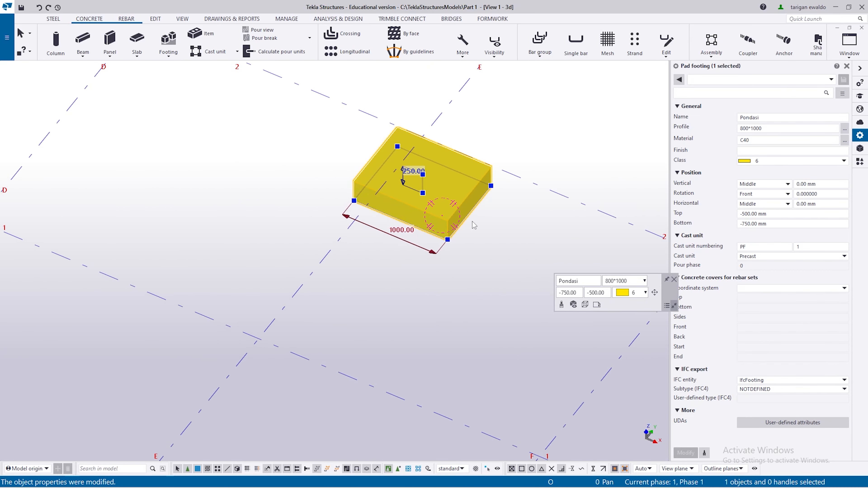
pyautogui.scroll(-2, 453, 217)
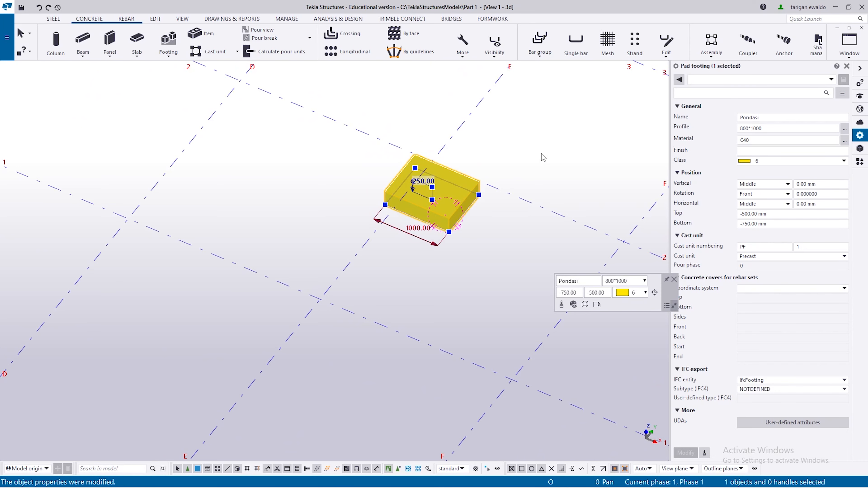
pyautogui.keyDown('ctrl'); pyautogui.moveTo(537, 153); pyautogui.dragTo(462, 169, button='middle'); pyautogui.keyUp('ctrl')
pyautogui.scroll(-5, 445, 215)
pyautogui.scroll(1, 437, 231)
pyautogui.keyDown('ctrl'); pyautogui.moveTo(436, 231); pyautogui.dragTo(537, 182, button='middle'); pyautogui.keyUp('ctrl')
pyautogui.scroll(2, 417, 186)
pyautogui.keyDown('ctrl'); pyautogui.moveTo(410, 188); pyautogui.dragTo(500, 175, button='middle'); pyautogui.keyUp('ctrl')
pyautogui.scroll(1, 357, 208)
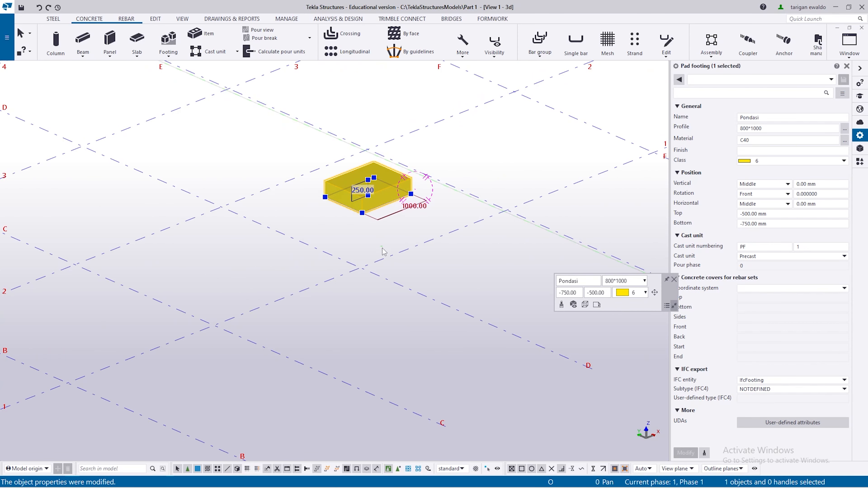
pyautogui.click(381, 246)
pyautogui.scroll(-2, 380, 247)
pyautogui.scroll(3, 375, 237)
pyautogui.scroll(1, 375, 233)
pyautogui.click(369, 230)
pyautogui.scroll(-2, 377, 269)
pyautogui.moveTo(370, 272); pyautogui.dragTo(496, 337, button='middle')
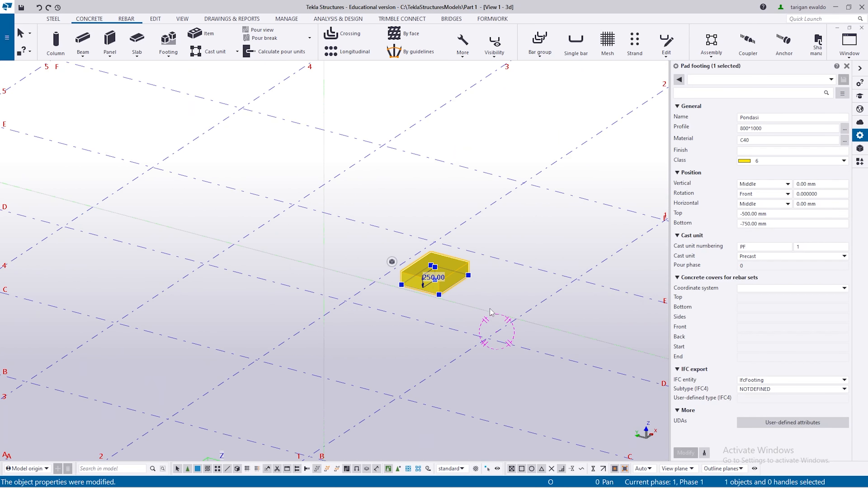
pyautogui.click(482, 309)
pyautogui.moveTo(450, 286); pyautogui.dragTo(445, 331, button='middle')
pyautogui.scroll(-1, 445, 331)
pyautogui.click(438, 328)
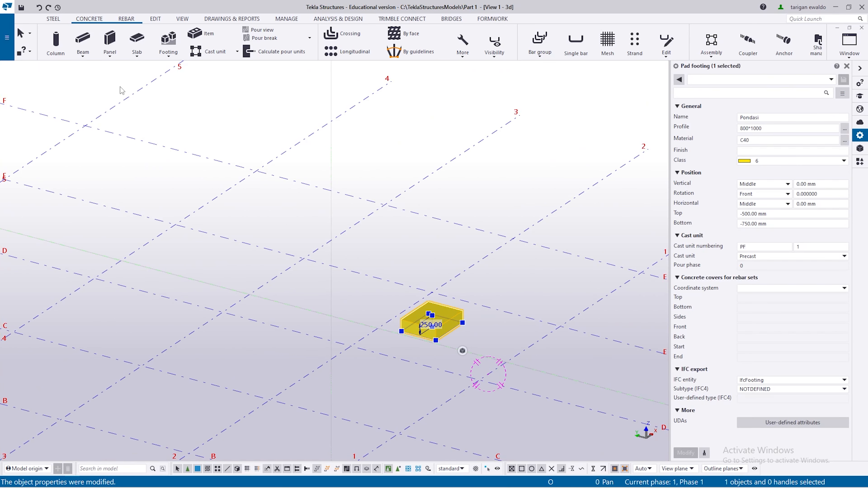
# - Enter Pedestal as the name in the concrete column properties and leave the Column command without placing anything
pyautogui.click(56, 42)
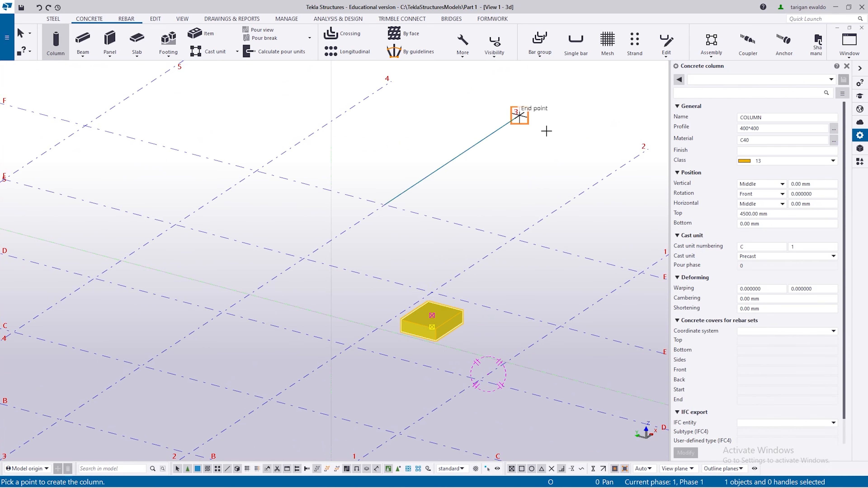
pyautogui.doubleClick(797, 119)
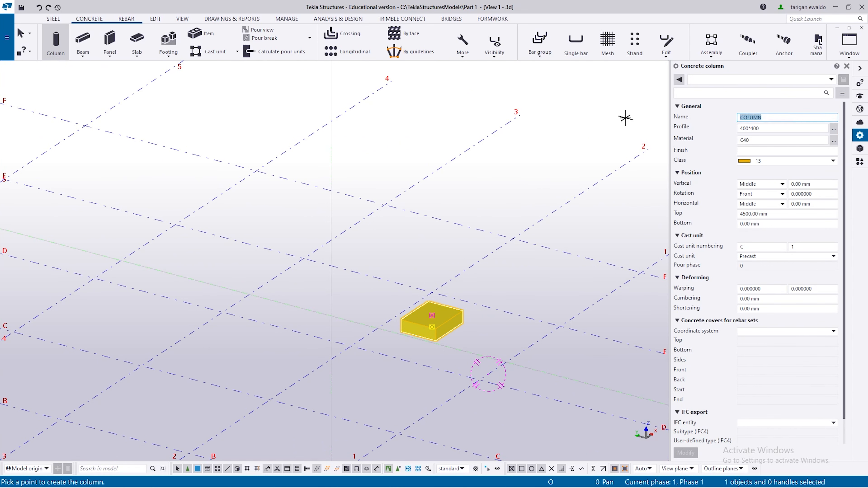
pyautogui.write('Pedestal')
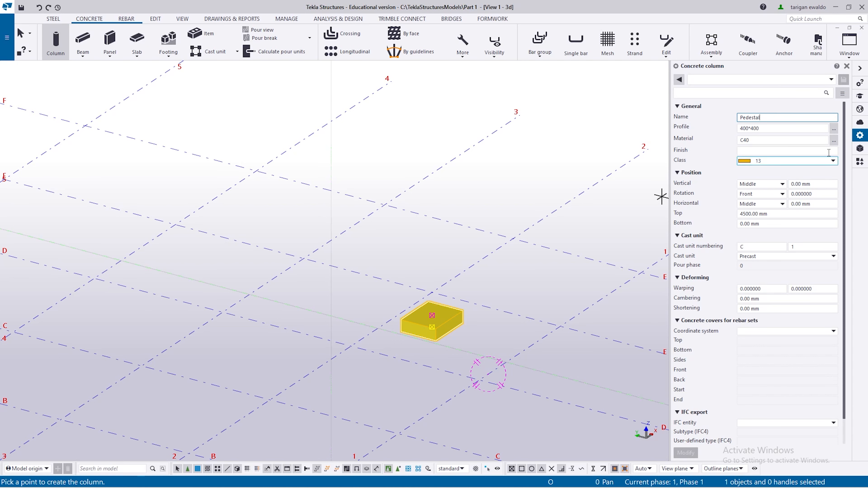
pyautogui.scroll(1, 445, 307)
pyautogui.scroll(1, 444, 307)
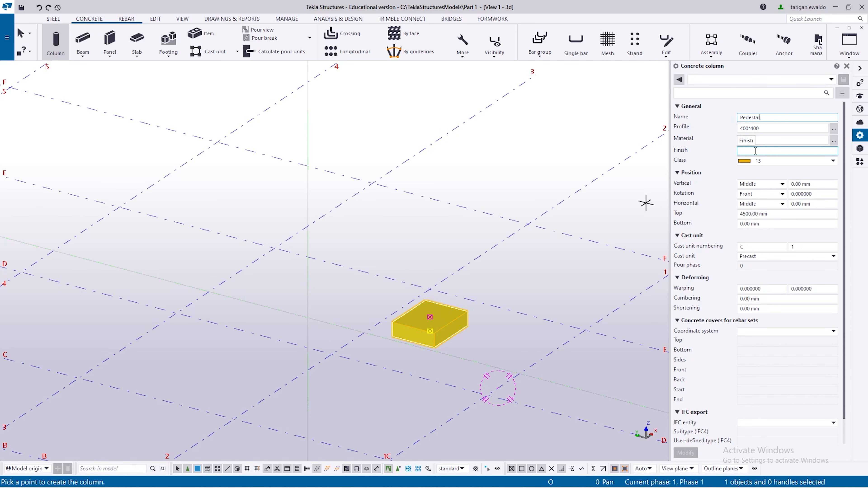
pyautogui.scroll(2, 445, 316)
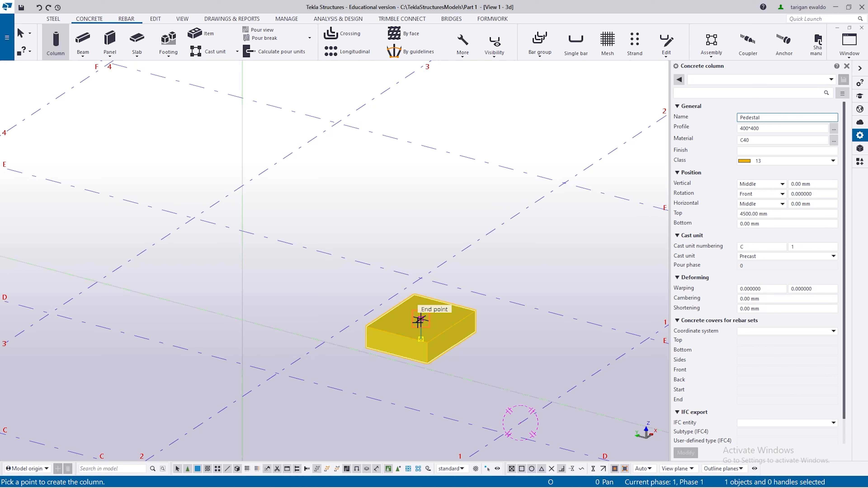
pyautogui.rightClick(518, 255)
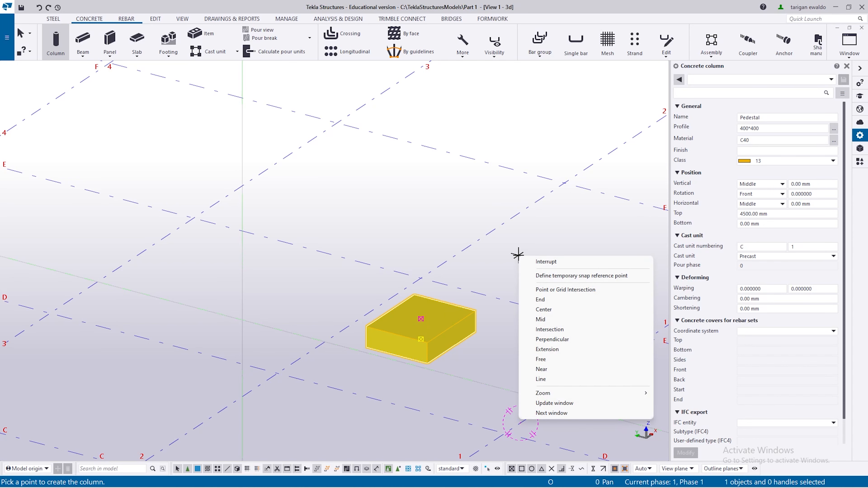
pyautogui.click(535, 262)
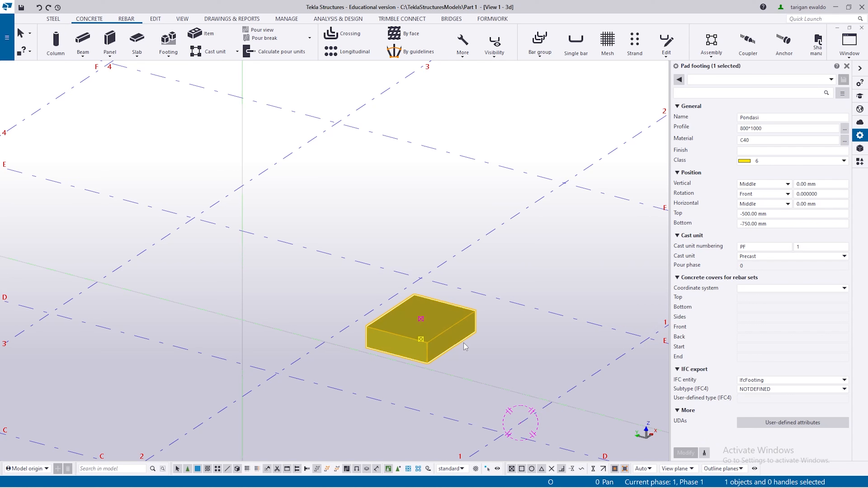
# - Check the pad footing's top level, and set the new Pedestal column's bottom to -500 mm and top to -50 mm
pyautogui.click(775, 216)
pyautogui.click(606, 263)
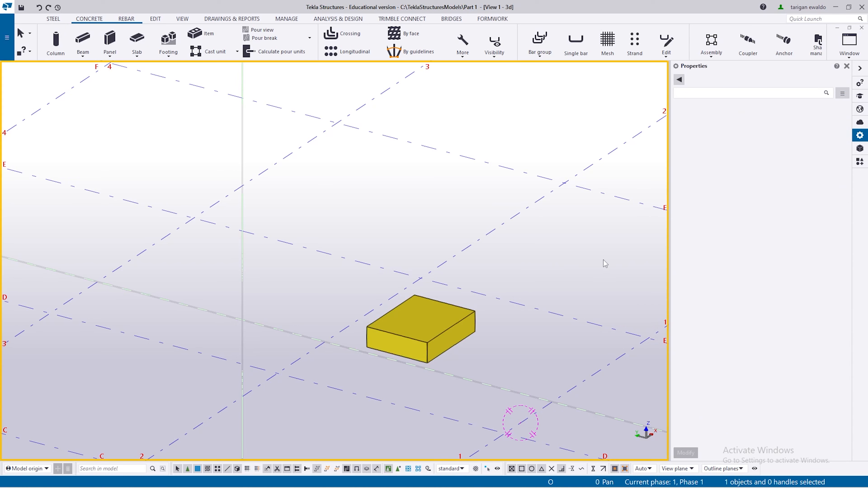
pyautogui.click(63, 42)
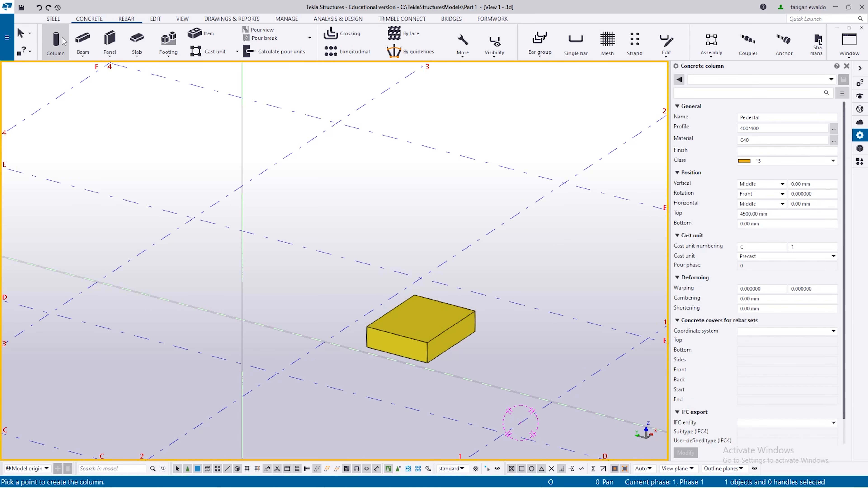
pyautogui.click(789, 118)
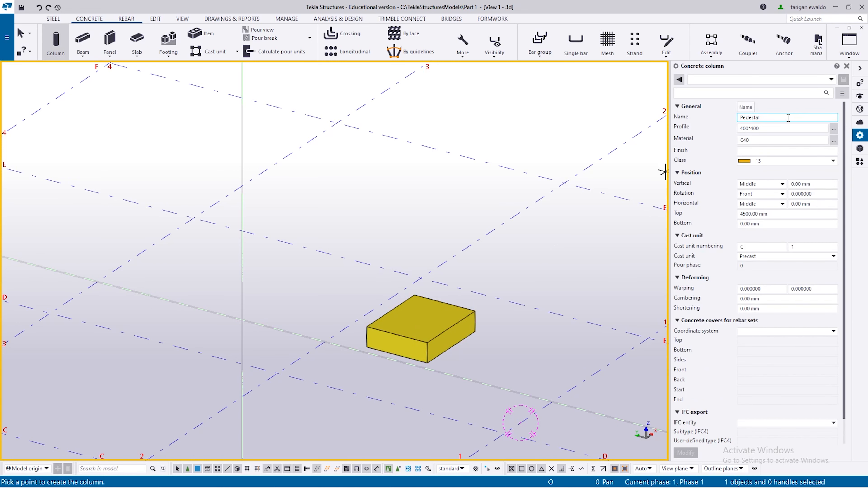
pyautogui.click(776, 224)
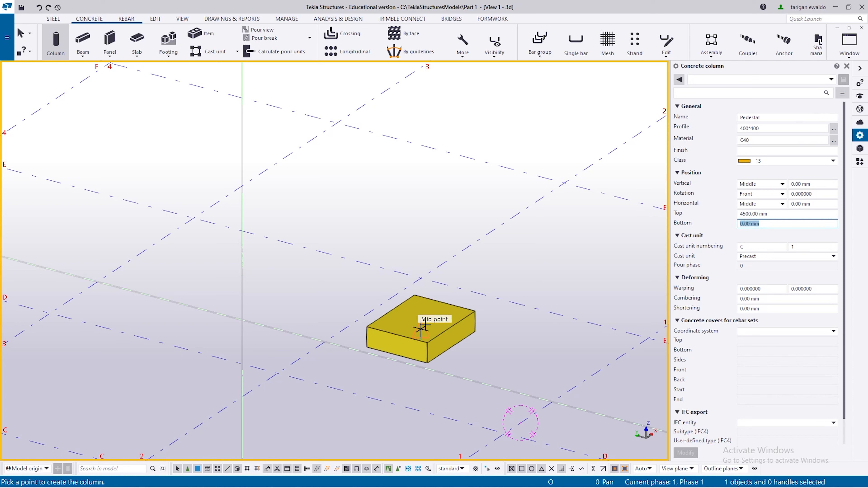
pyautogui.write('-500')
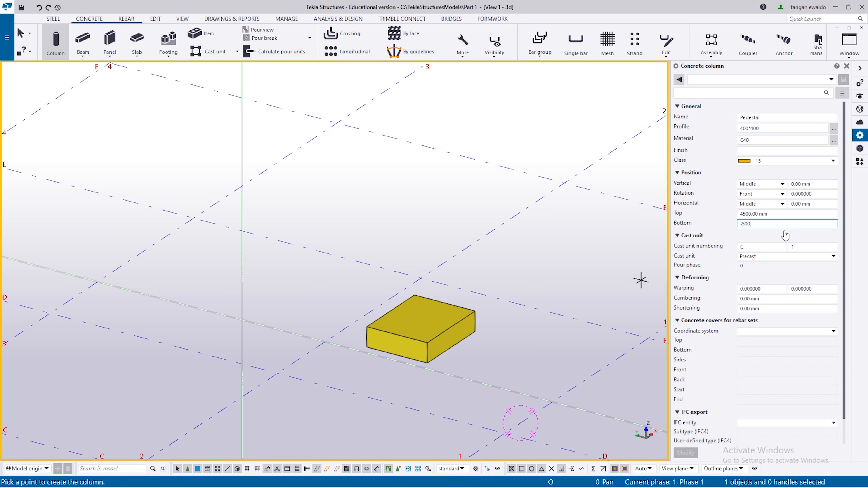
pyautogui.click(769, 215)
pyautogui.click(777, 215)
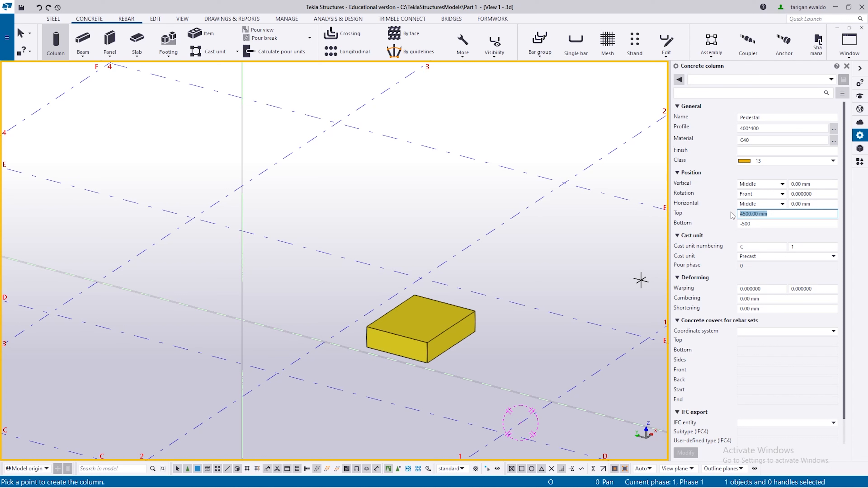
pyautogui.write('-50')
pyautogui.press('Tab')
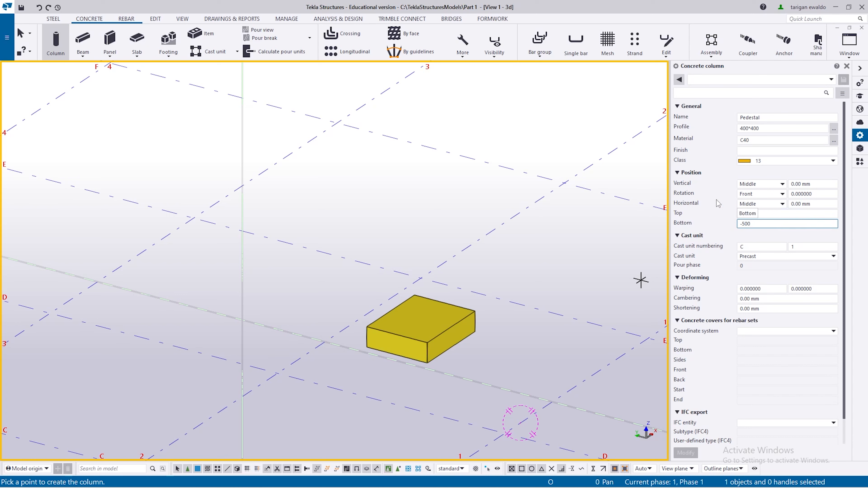
# - Place the Pedestal column over the footing at grid intersection E-2 and end the Column command
pyautogui.click(421, 278)
pyautogui.scroll(-2, 424, 280)
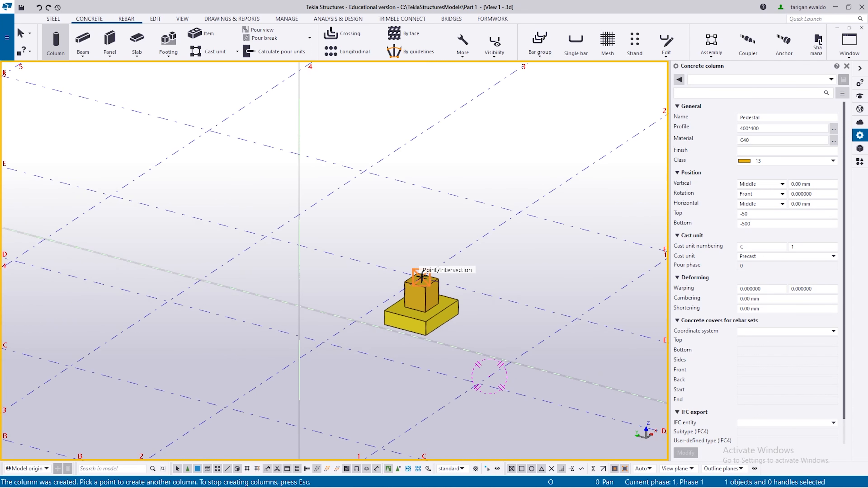
pyautogui.press('Escape')
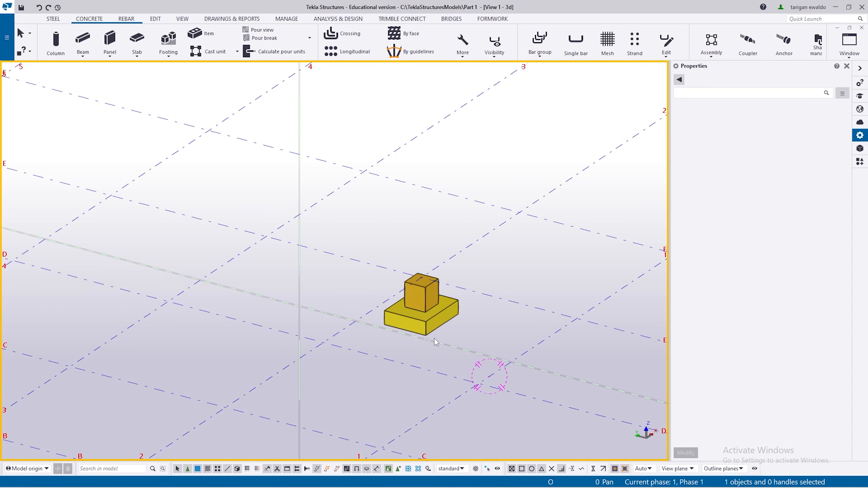
# - Change the class of the Pedestal column on the footing to 3 and apply the modification
pyautogui.scroll(2, 465, 308)
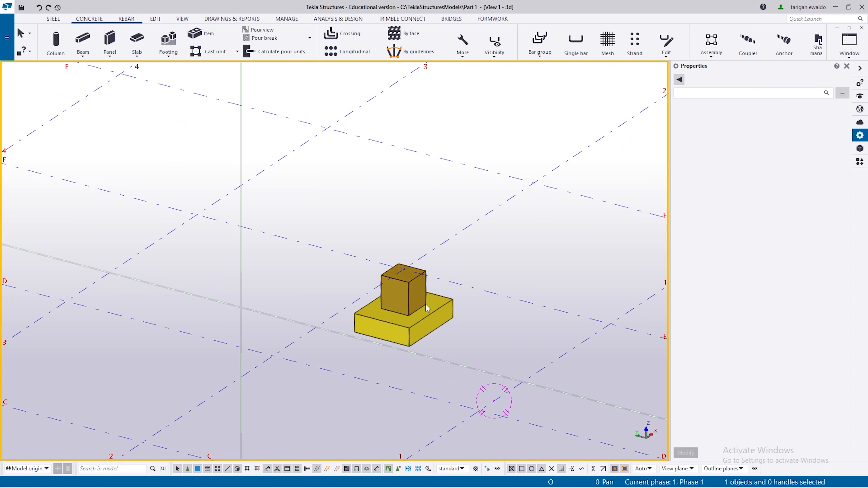
pyautogui.click(416, 289)
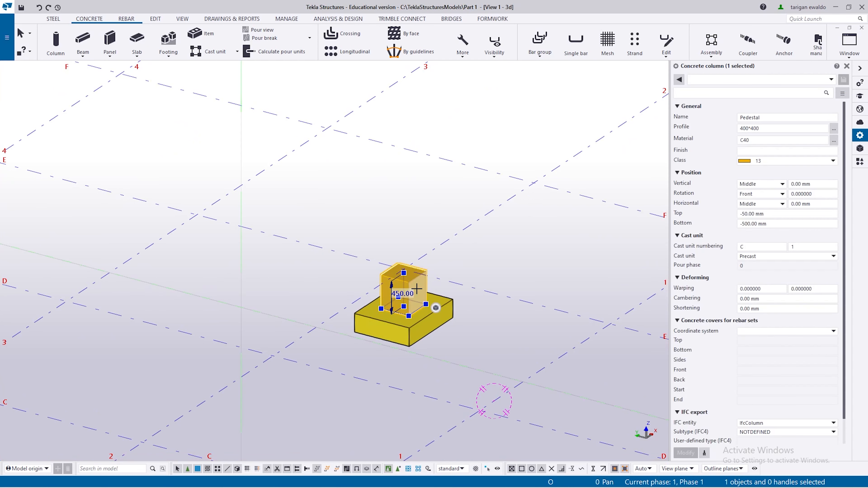
pyautogui.click(780, 161)
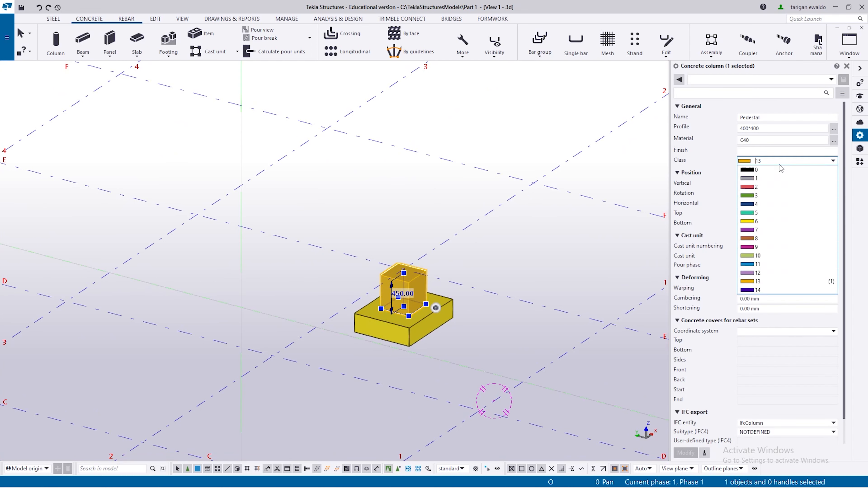
pyautogui.click(764, 195)
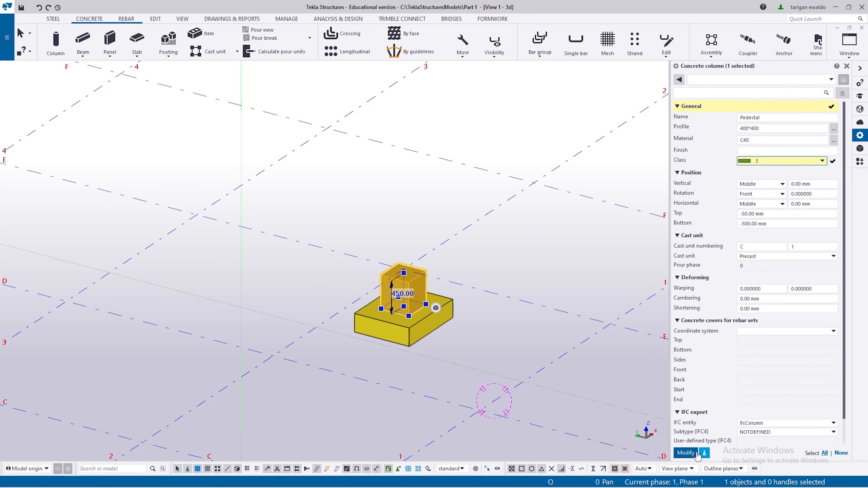
pyautogui.click(685, 453)
pyautogui.click(466, 349)
pyautogui.scroll(-2, 438, 337)
pyautogui.keyDown('ctrl'); pyautogui.moveTo(423, 332); pyautogui.dragTo(440, 339, button='middle'); pyautogui.keyUp('ctrl')
pyautogui.scroll(5, 440, 339)
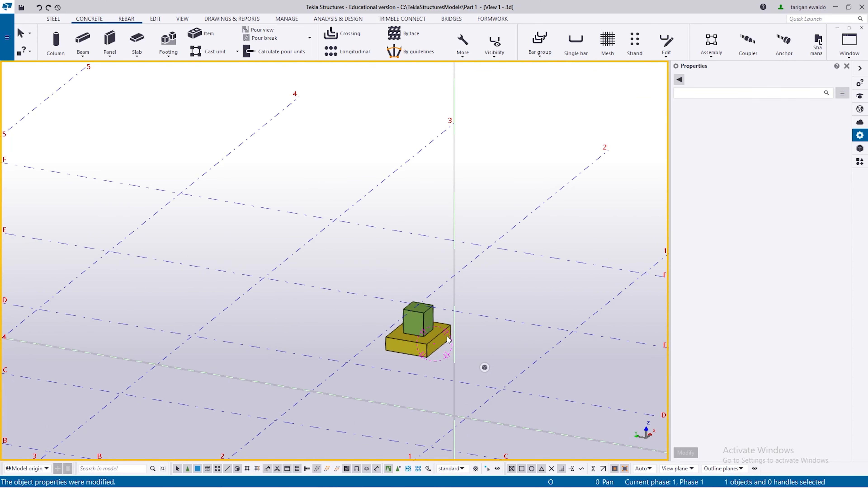
# - Start a new concrete column and enter Kolom as its name
pyautogui.click(55, 43)
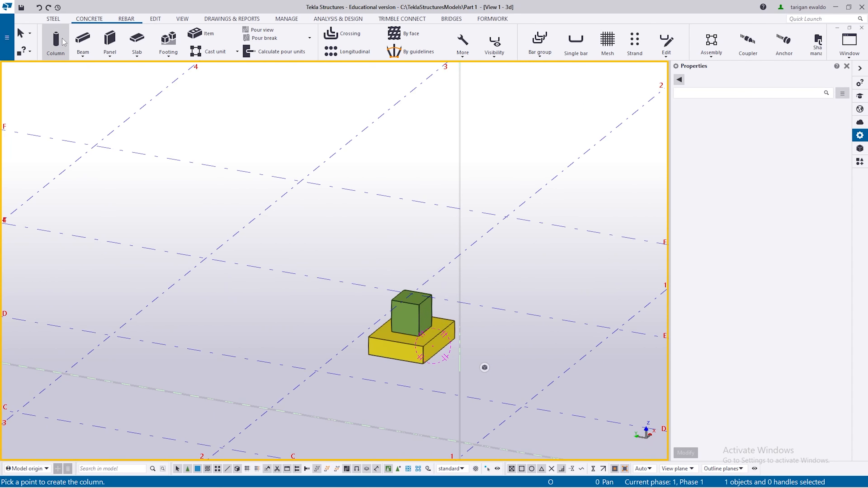
pyautogui.scroll(3, 433, 299)
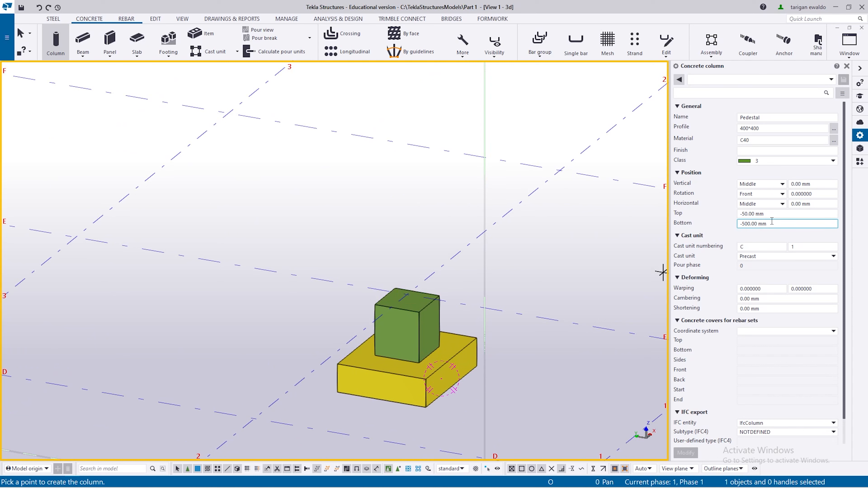
pyautogui.moveTo(772, 221); pyautogui.dragTo(718, 226)
pyautogui.moveTo(786, 118); pyautogui.dragTo(716, 118)
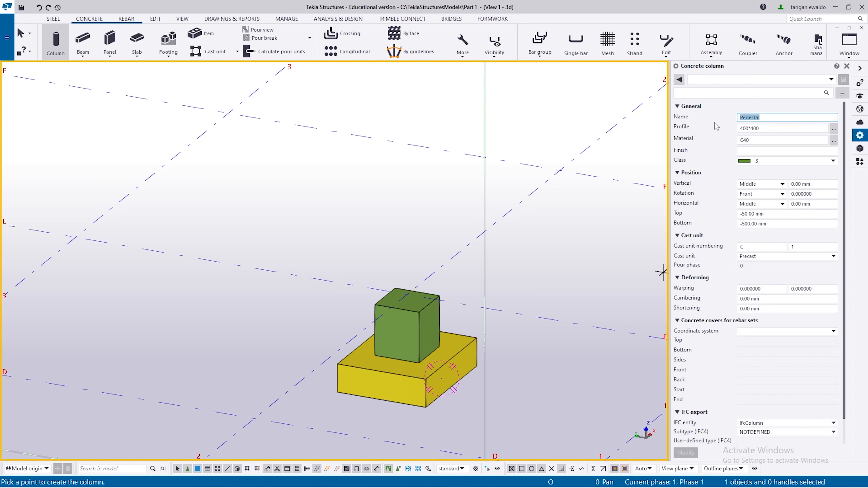
pyautogui.write('Kolom')
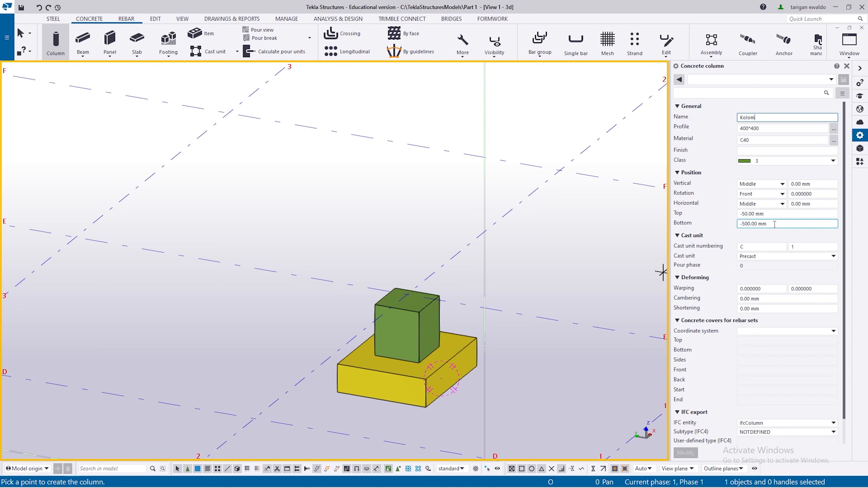
# - Set the Kolom column's bottom to -50 mm, its top to 3000 mm and its class to 2
pyautogui.moveTo(776, 224); pyautogui.dragTo(688, 235)
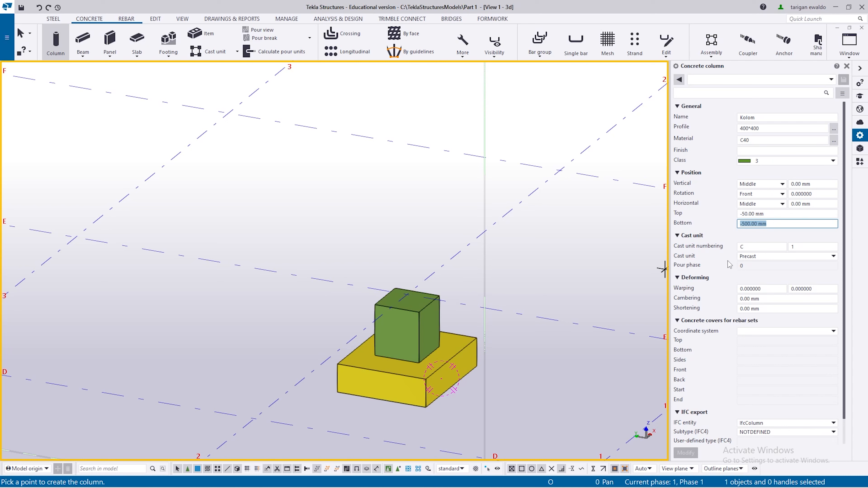
pyautogui.write('-50')
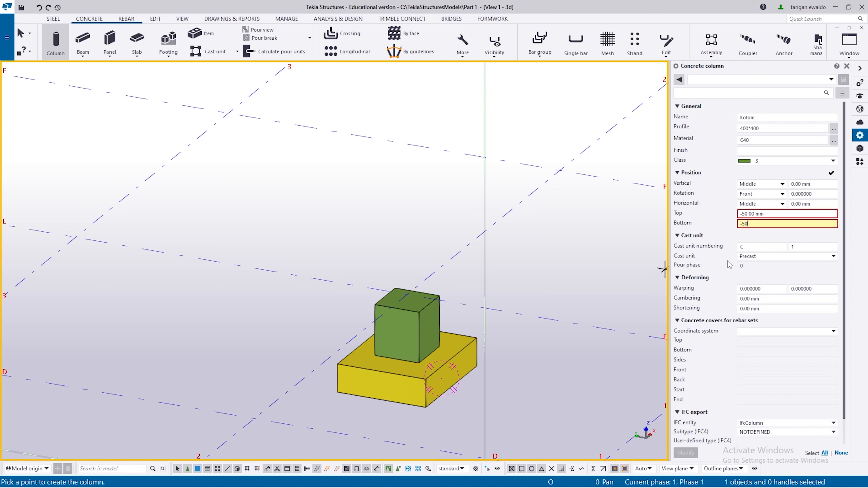
pyautogui.click(788, 215)
pyautogui.write('3000')
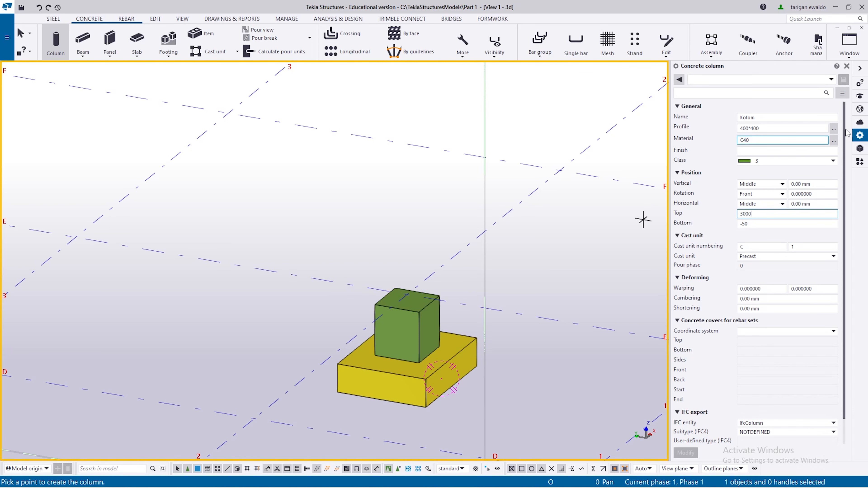
pyautogui.click(769, 161)
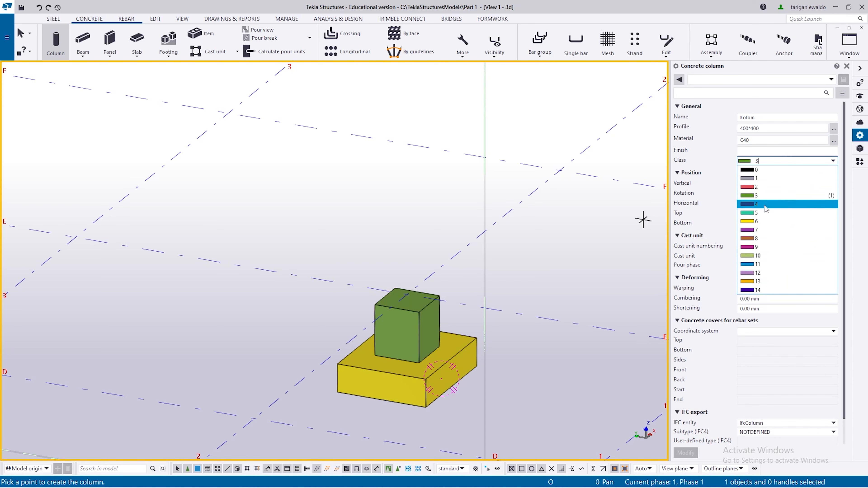
pyautogui.click(766, 187)
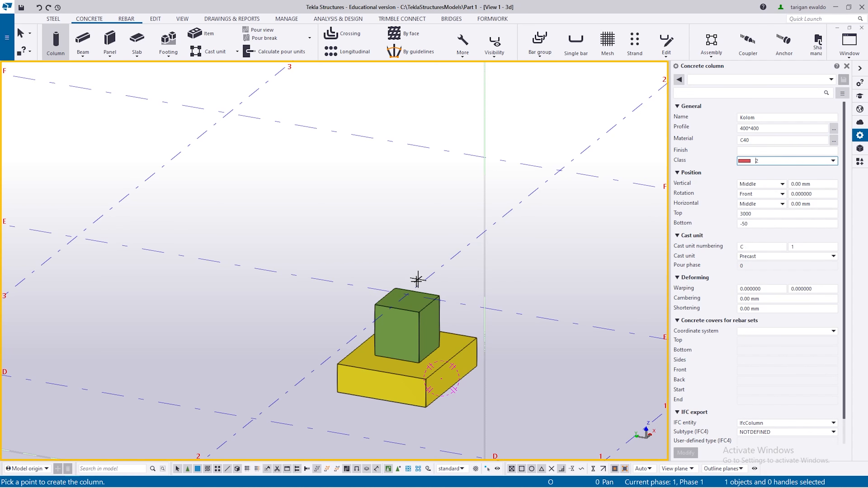
# - Place the Kolom column over the pedestal at grid intersection E-2 and end the Column command
pyautogui.click(408, 295)
pyautogui.scroll(-5, 410, 296)
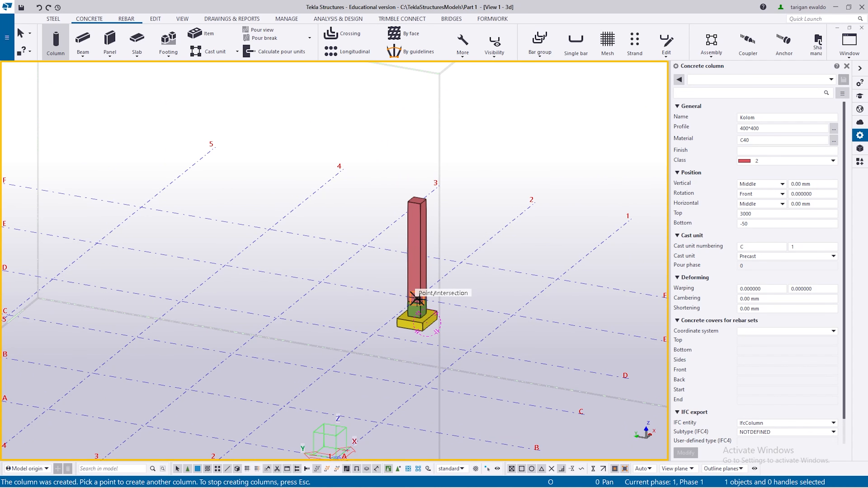
pyautogui.scroll(4, 420, 297)
pyautogui.keyDown('ctrl'); pyautogui.moveTo(420, 297); pyautogui.dragTo(358, 338, button='middle'); pyautogui.keyUp('ctrl')
pyautogui.press('Escape')
pyautogui.scroll(5, 411, 315)
pyautogui.moveTo(394, 293); pyautogui.dragTo(427, 315, button='middle')
pyautogui.scroll(-5, 415, 361)
# - Try enclosing and crossing area selections over the footing, pedestal and column at E-2
pyautogui.moveTo(427, 312); pyautogui.dragTo(351, 392)
pyautogui.click(340, 342)
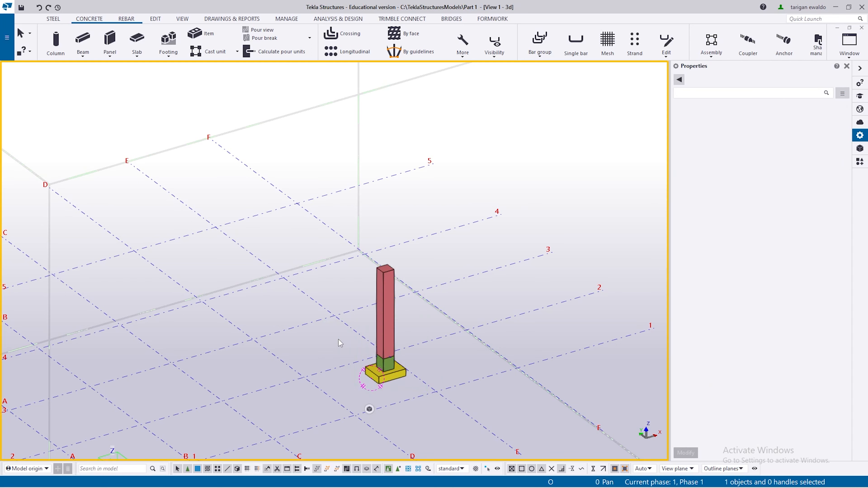
pyautogui.moveTo(348, 318); pyautogui.dragTo(462, 406)
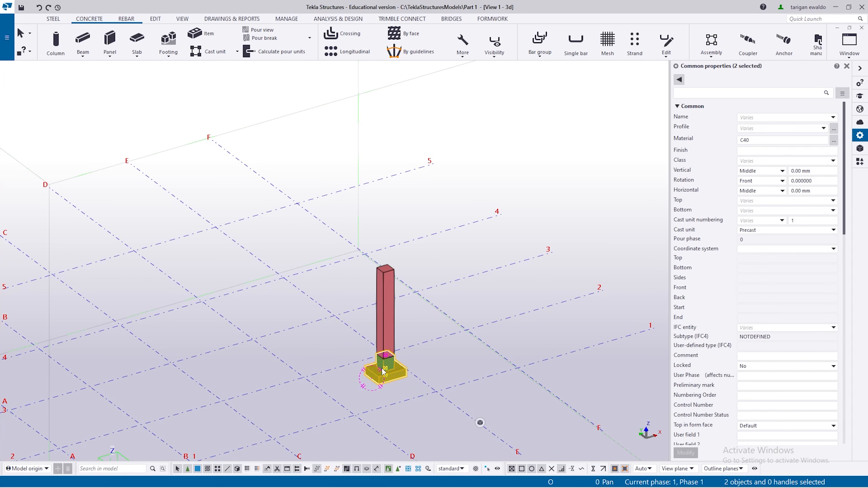
pyautogui.moveTo(322, 320); pyautogui.dragTo(458, 413)
pyautogui.moveTo(435, 317); pyautogui.dragTo(401, 372)
pyautogui.click(450, 358)
pyautogui.keyDown('ctrl'); pyautogui.moveTo(496, 300); pyautogui.dragTo(472, 304, button='middle'); pyautogui.keyUp('ctrl')
pyautogui.moveTo(473, 302); pyautogui.dragTo(348, 384)
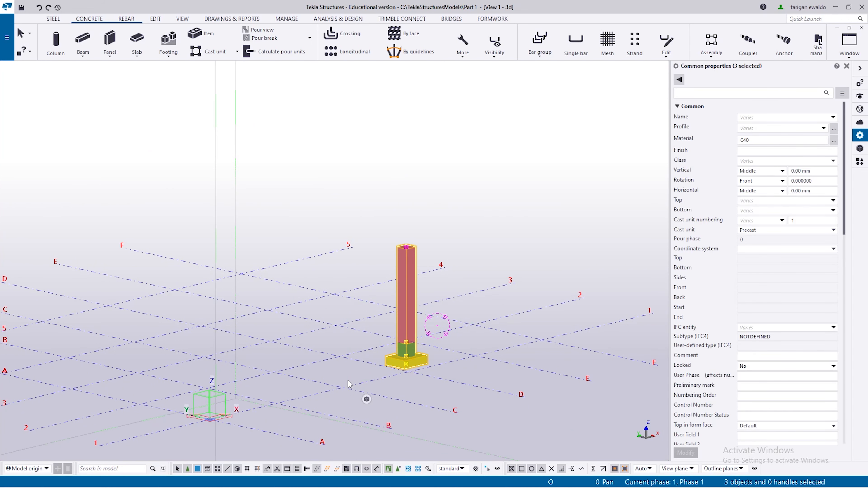
# - Try enclosing area selections around the lower part of the stack to pick only the footing and pedestal, clearing them each time
pyautogui.click(344, 330)
pyautogui.moveTo(342, 309); pyautogui.dragTo(484, 391)
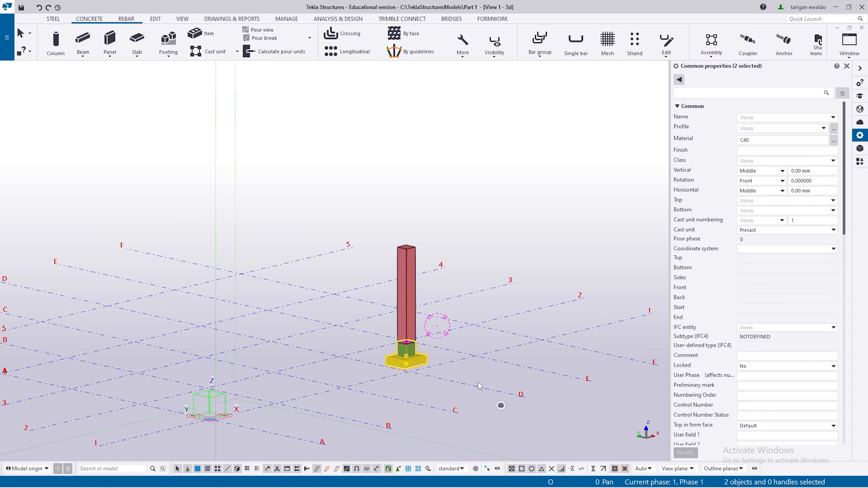
pyautogui.scroll(1, 417, 368)
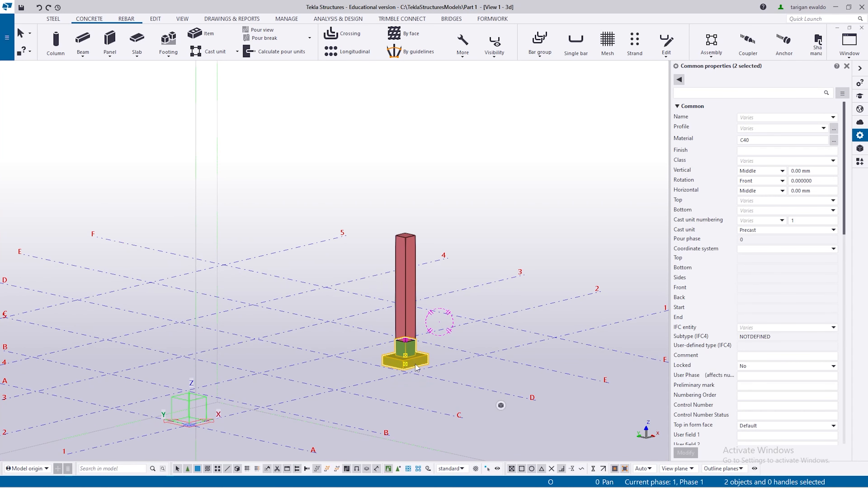
pyautogui.click(298, 303)
pyautogui.moveTo(297, 303); pyautogui.dragTo(543, 386)
pyautogui.click(343, 318)
pyautogui.moveTo(301, 309); pyautogui.dragTo(512, 378)
pyautogui.click(476, 329)
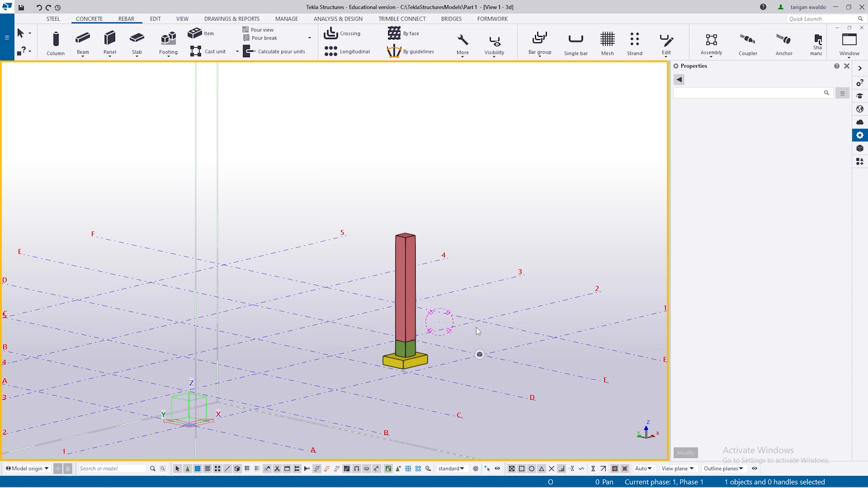
# - Try a crossing area selection that touches the footing, pedestal and column, and clear it
pyautogui.moveTo(496, 293); pyautogui.dragTo(385, 372)
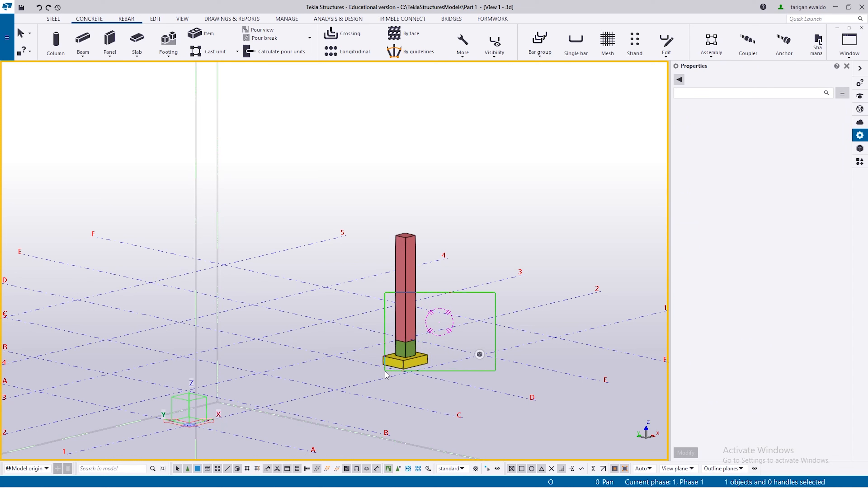
pyautogui.moveTo(386, 375); pyautogui.dragTo(370, 373)
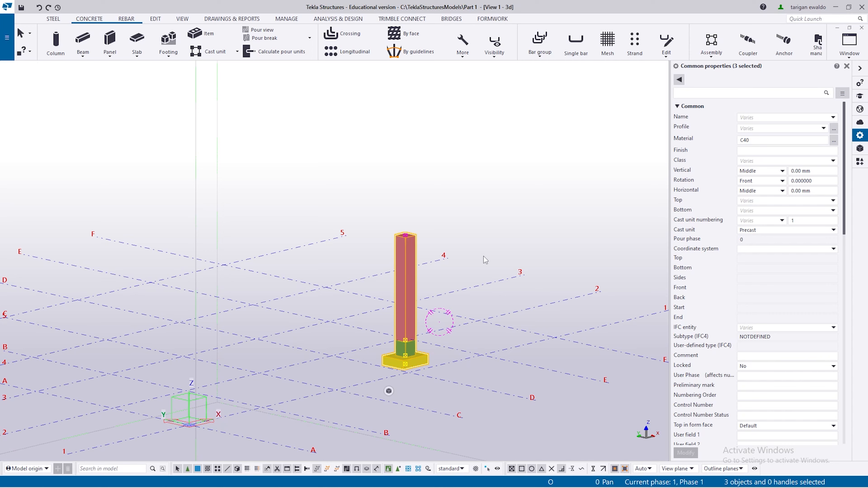
pyautogui.click(421, 374)
pyautogui.scroll(7, 424, 373)
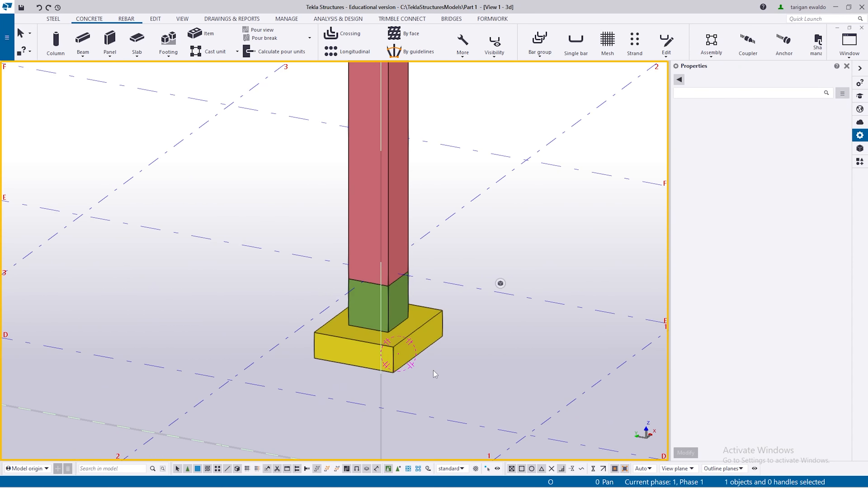
pyautogui.scroll(-6, 432, 373)
pyautogui.keyDown('ctrl'); pyautogui.moveTo(435, 368); pyautogui.dragTo(398, 364, button='middle'); pyautogui.keyUp('ctrl')
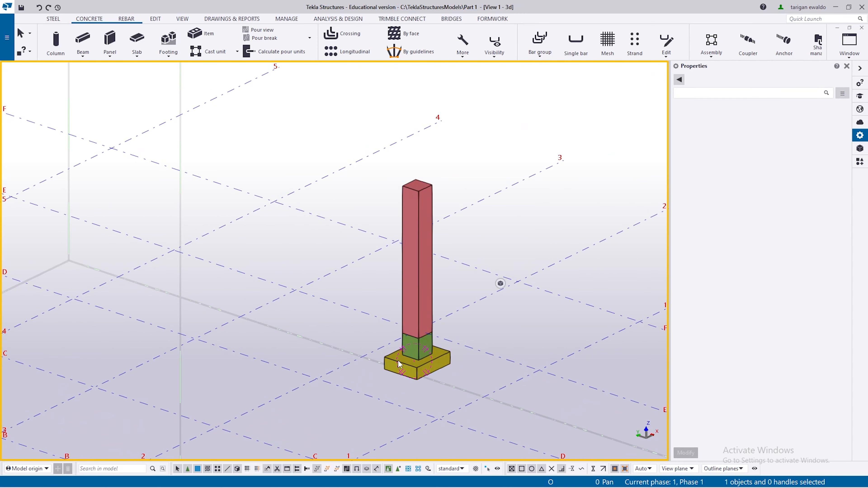
# - Select the footing, pedestal and column together with a crossing area selection and switch the view to plan
pyautogui.moveTo(504, 271); pyautogui.dragTo(377, 375)
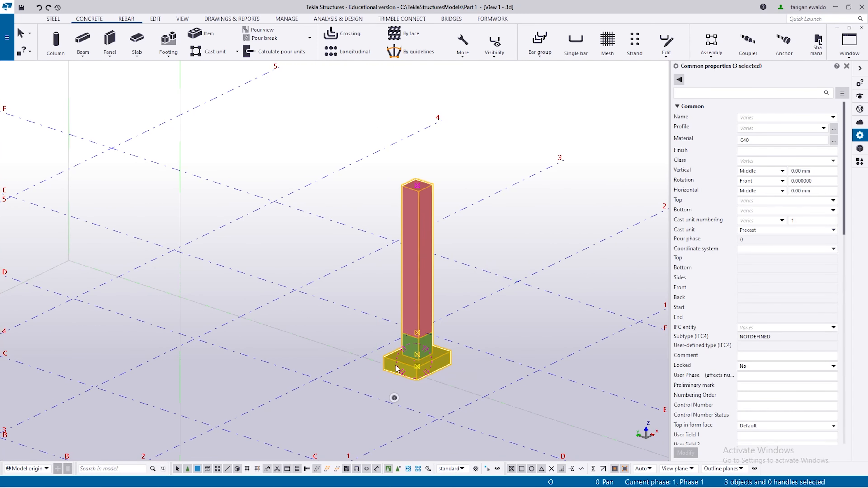
pyautogui.hotkey('ctrl', 'p')
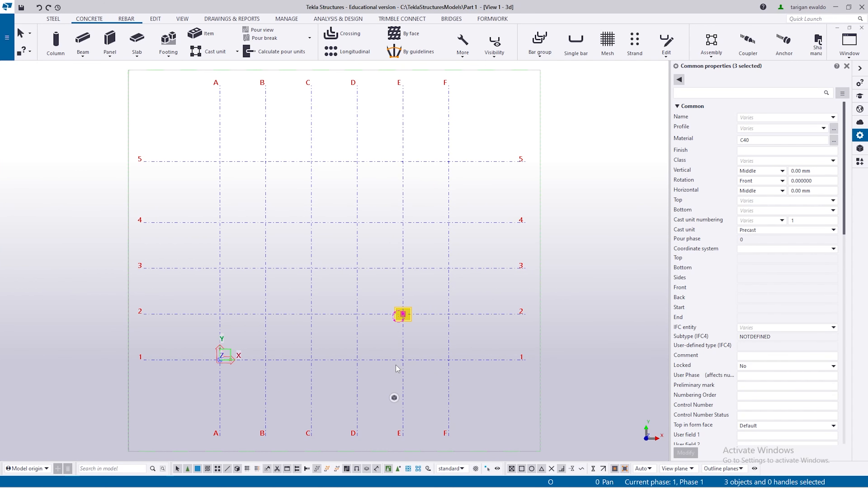
pyautogui.scroll(5, 444, 340)
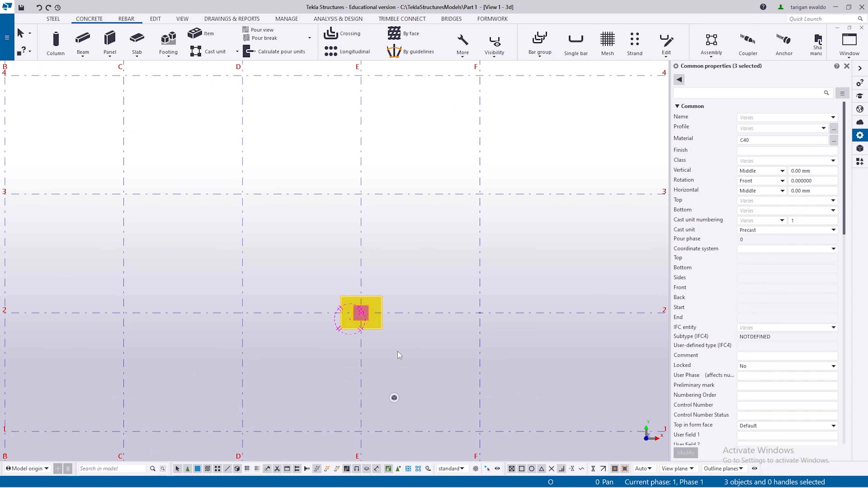
# - Copy the selected footing, pedestal and column from grid intersection E-2 to F-2 and end the Copy command
pyautogui.hotkey('ctrl', 'c')
pyautogui.scroll(6, 365, 304)
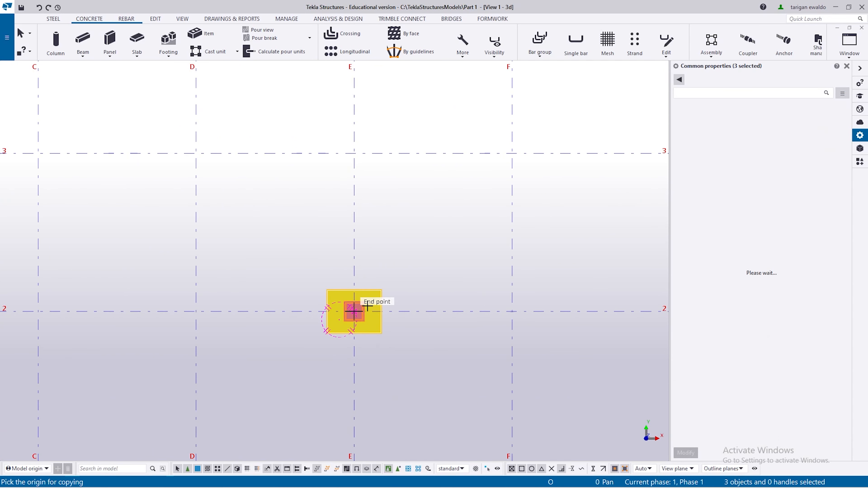
pyautogui.click(329, 314)
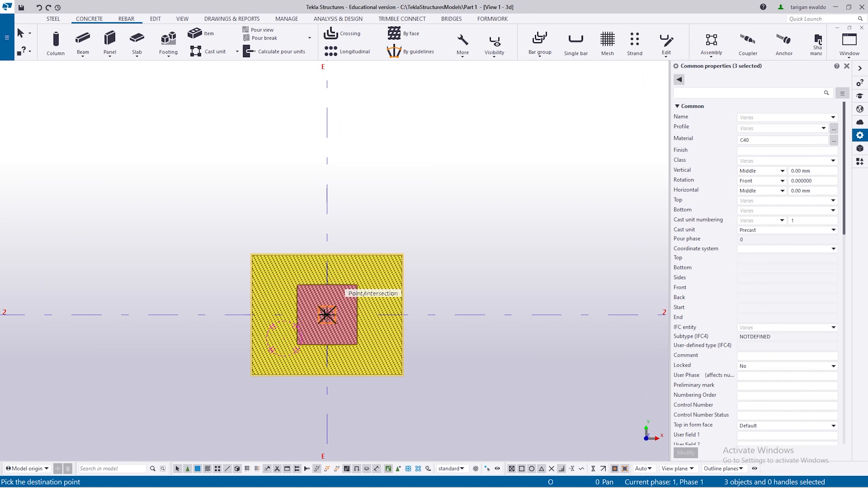
pyautogui.scroll(-5, 328, 314)
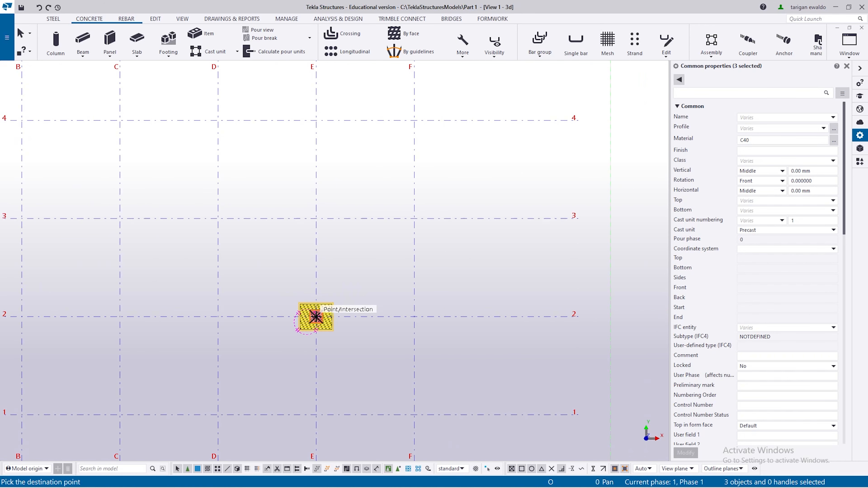
pyautogui.scroll(-2, 315, 316)
pyautogui.scroll(1, 445, 326)
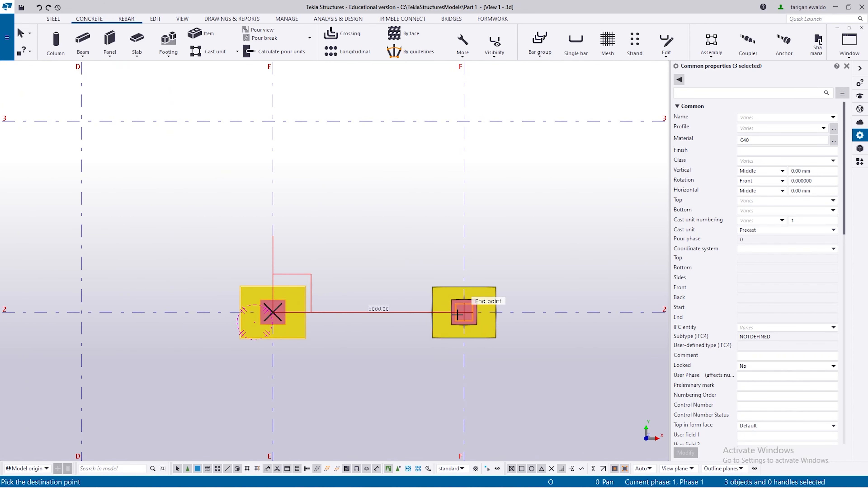
pyautogui.click(468, 313)
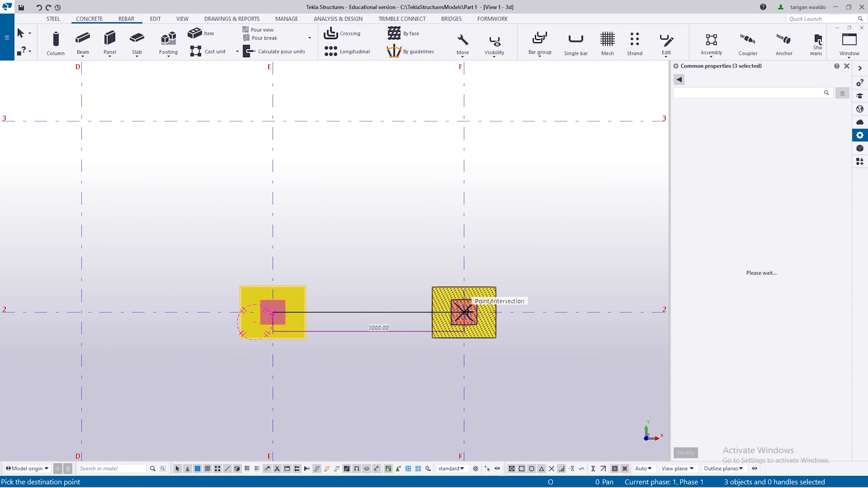
pyautogui.scroll(-4, 468, 313)
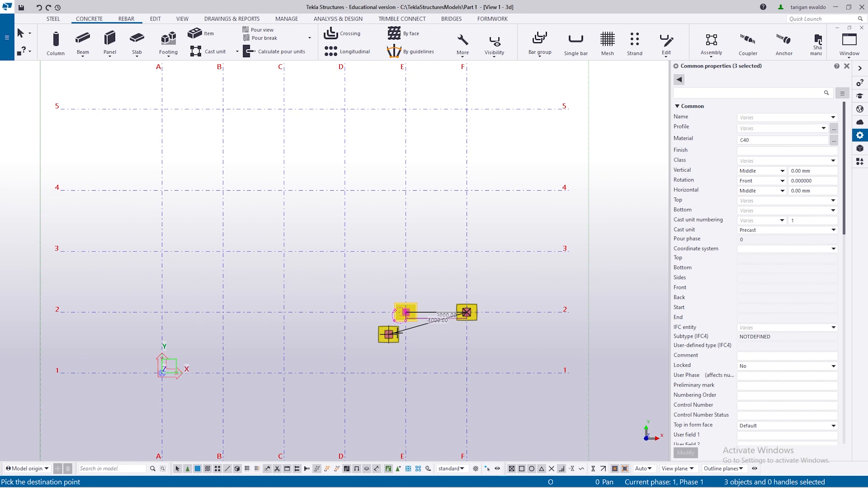
pyautogui.press('Escape')
# - Reselect the footing, pedestal and column at E-2 and open the linear special copy settings for them
pyautogui.scroll(-2, 443, 325)
pyautogui.scroll(4, 427, 324)
pyautogui.scroll(-2, 416, 324)
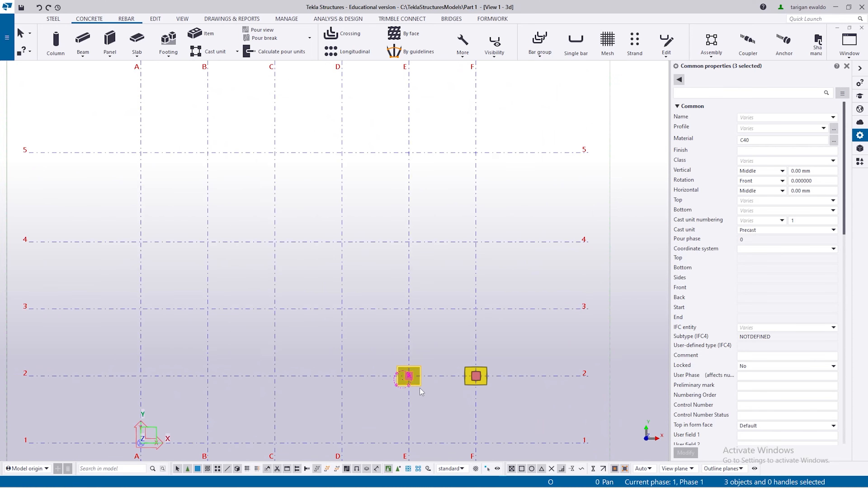
pyautogui.scroll(-2, 421, 169)
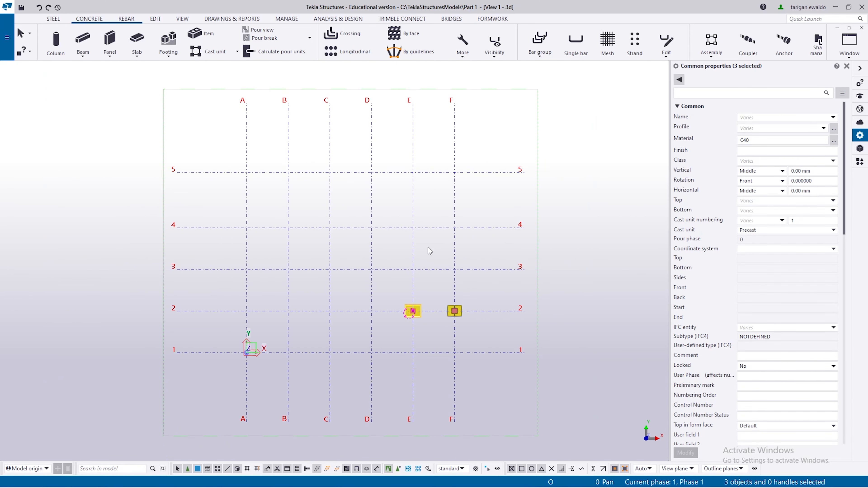
pyautogui.scroll(4, 424, 328)
pyautogui.moveTo(444, 271); pyautogui.dragTo(357, 352)
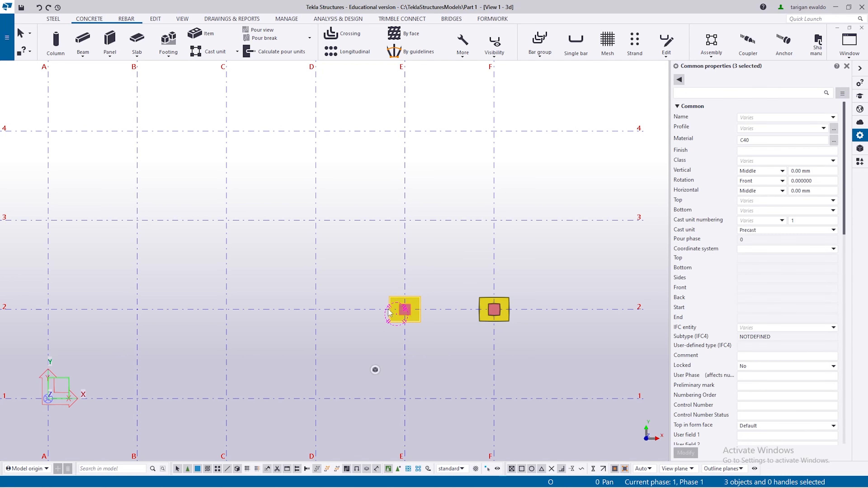
pyautogui.rightClick(370, 282)
pyautogui.moveTo(462, 81)
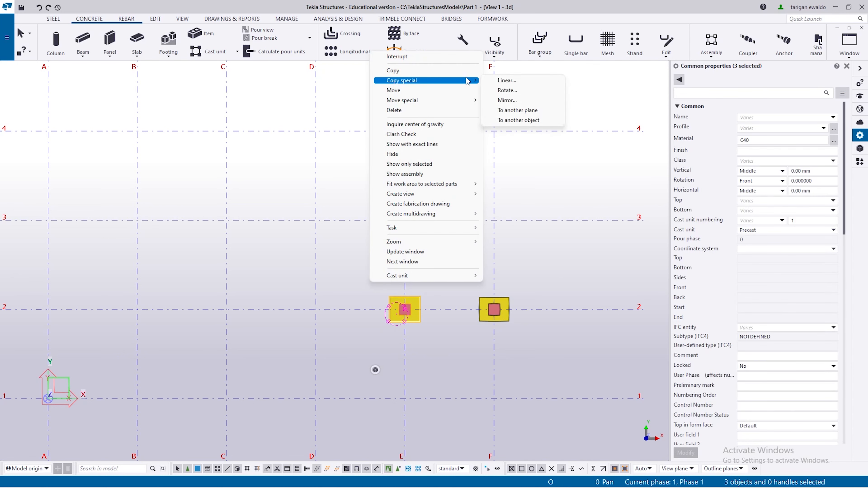
pyautogui.click(505, 81)
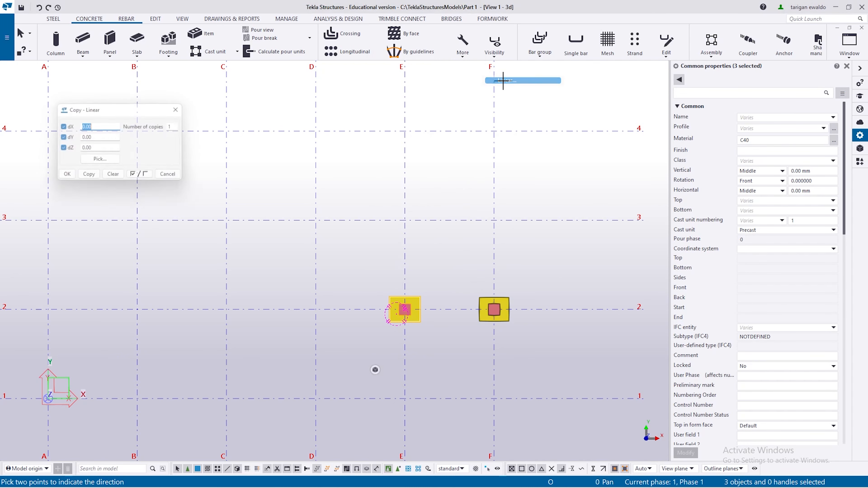
# - Linearly copy the footing and column parts at grid E2 with dY 3000 mm and 2 copies, onto E3 and E4
pyautogui.scroll(5, 410, 294)
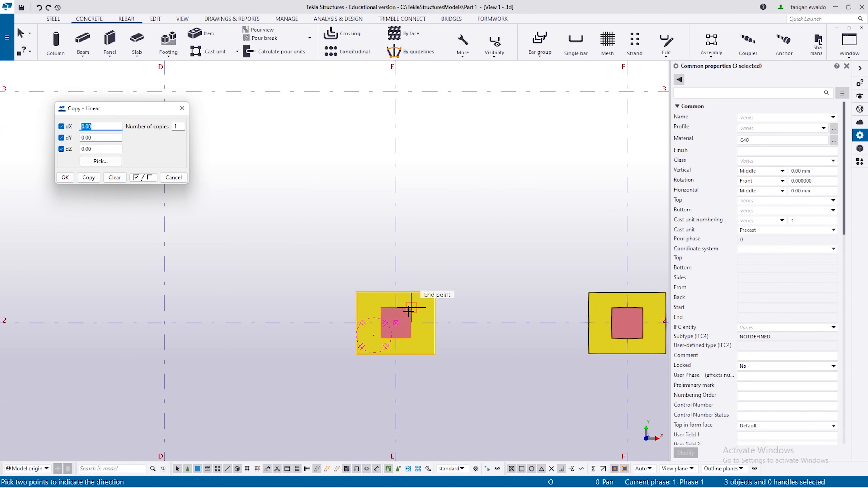
pyautogui.click(400, 327)
pyautogui.scroll(-1, 398, 325)
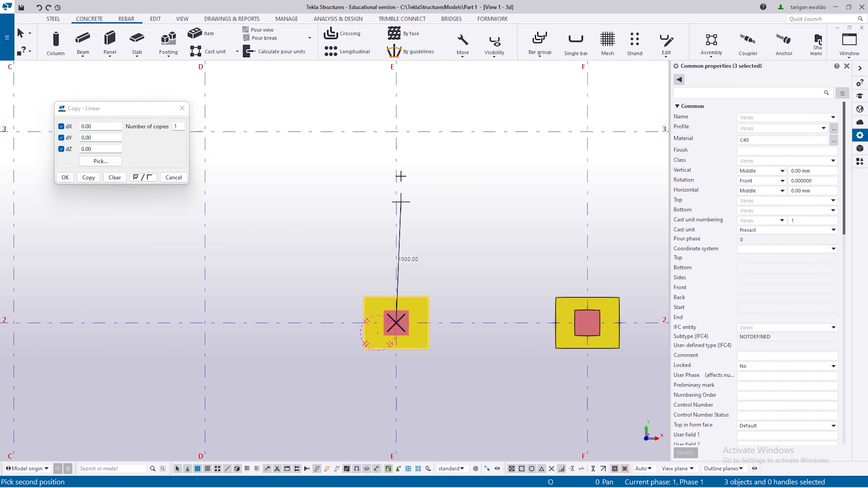
pyautogui.click(397, 132)
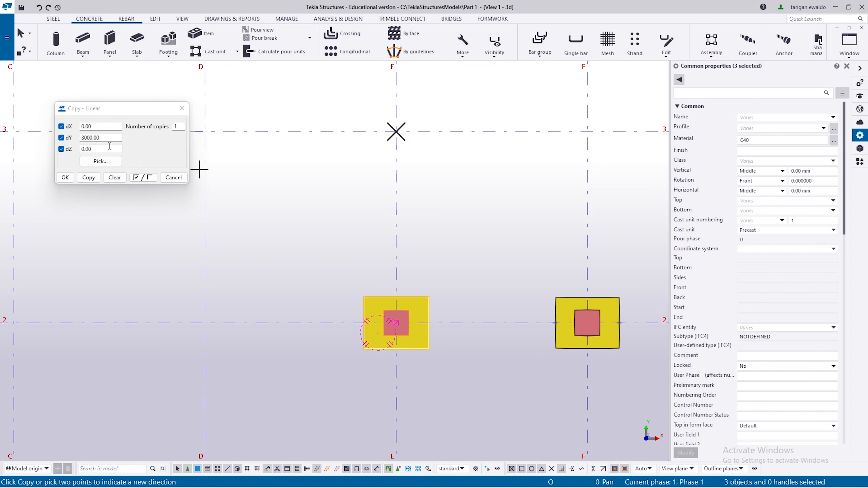
pyautogui.scroll(-5, 435, 283)
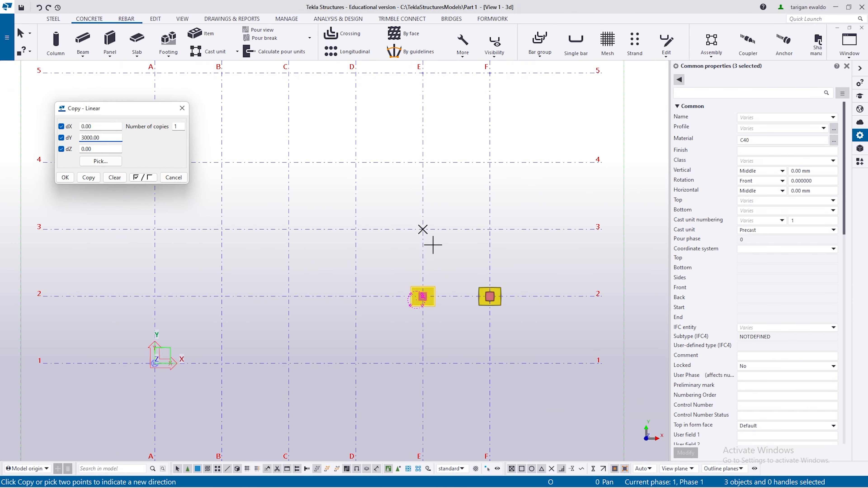
pyautogui.moveTo(432, 162); pyautogui.dragTo(423, 211, button='middle')
pyautogui.doubleClick(178, 127)
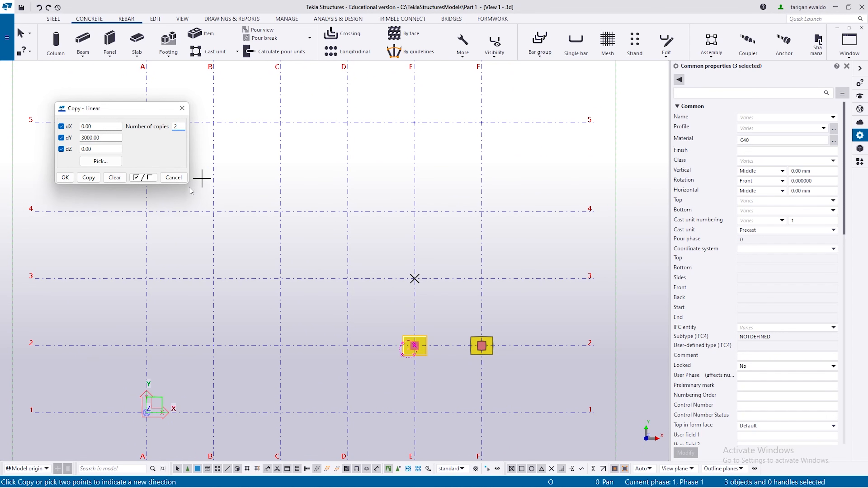
pyautogui.click(91, 178)
pyautogui.click(65, 178)
pyautogui.scroll(-1, 351, 289)
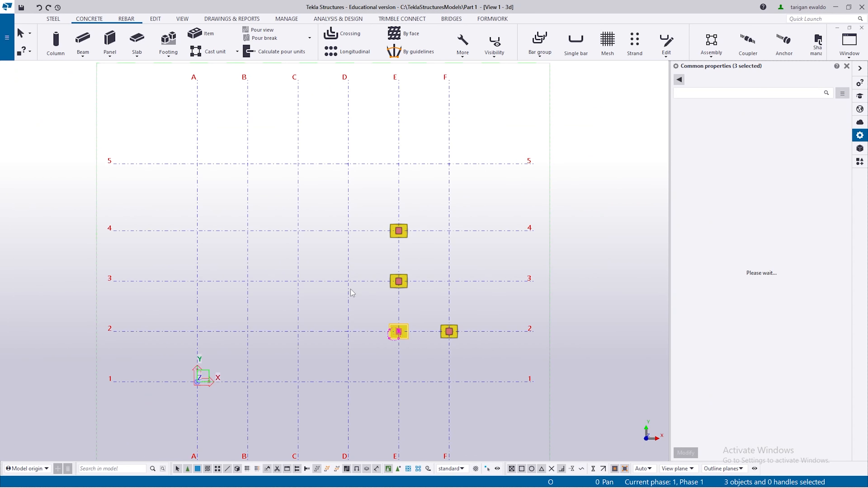
# - Linearly copy the footing and column parts at grids E3 and E4 with dX 3000 mm and 1 copy, onto grid line F
pyautogui.scroll(1, 368, 290)
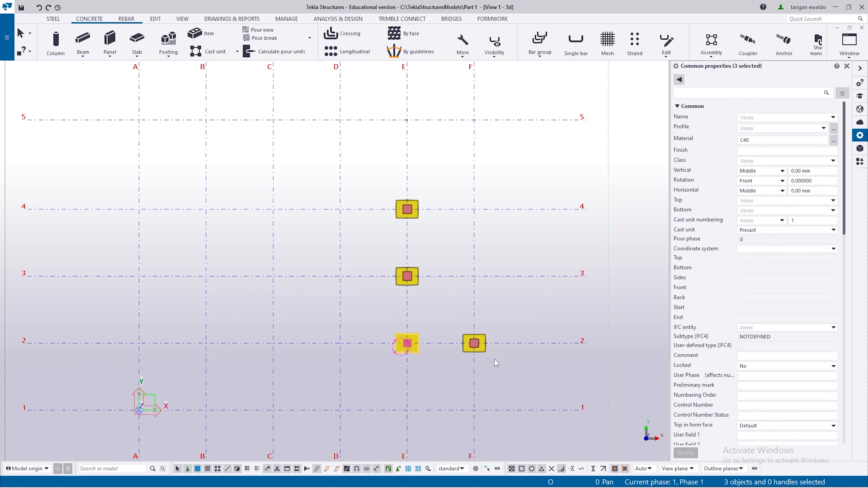
pyautogui.moveTo(443, 181); pyautogui.dragTo(368, 303)
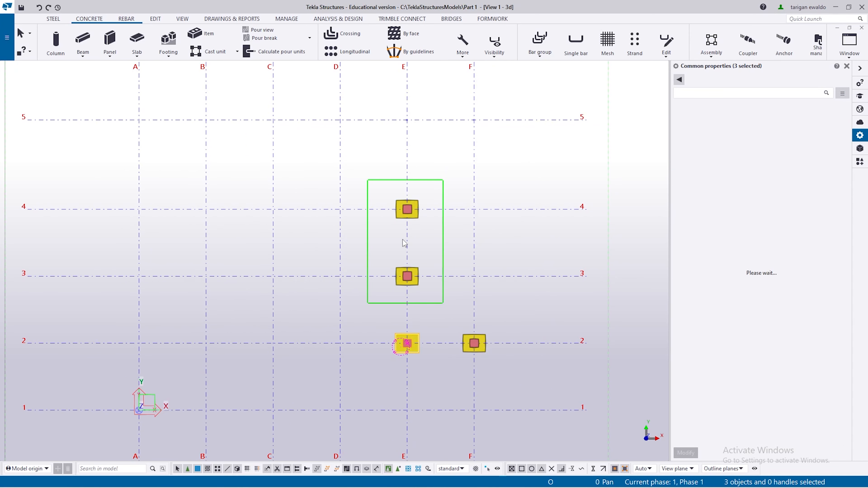
pyautogui.moveTo(441, 177); pyautogui.dragTo(370, 286)
pyautogui.rightClick(380, 286)
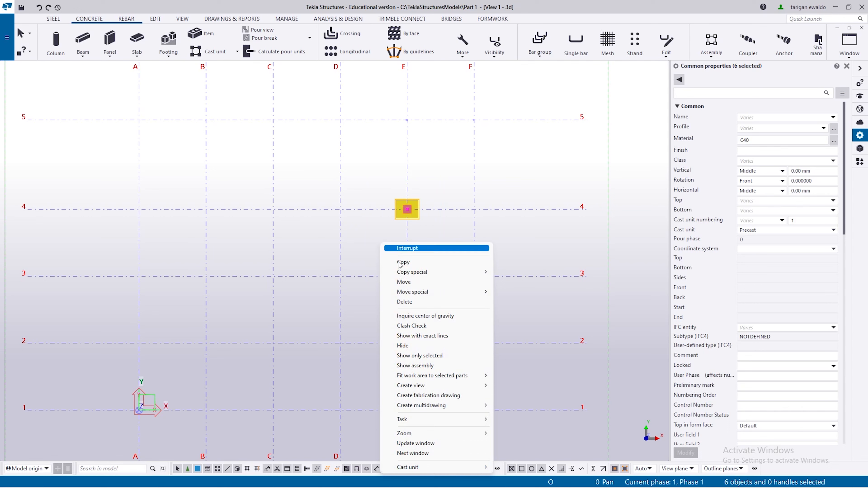
pyautogui.moveTo(436, 275)
pyautogui.click(518, 273)
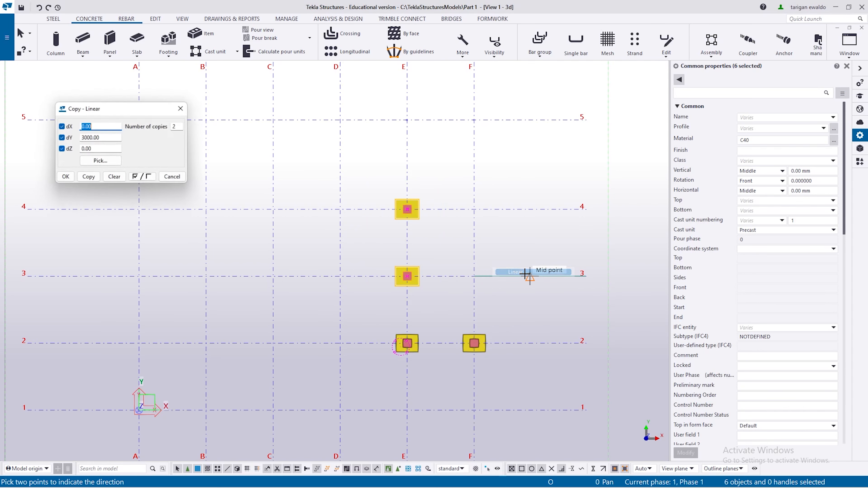
pyautogui.scroll(2, 410, 209)
pyautogui.scroll(1, 409, 209)
pyautogui.click(403, 206)
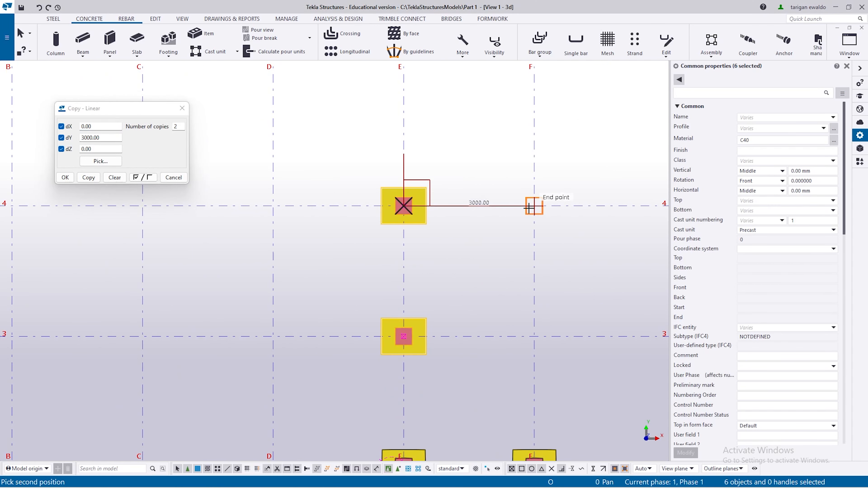
pyautogui.click(534, 206)
pyautogui.click(177, 126)
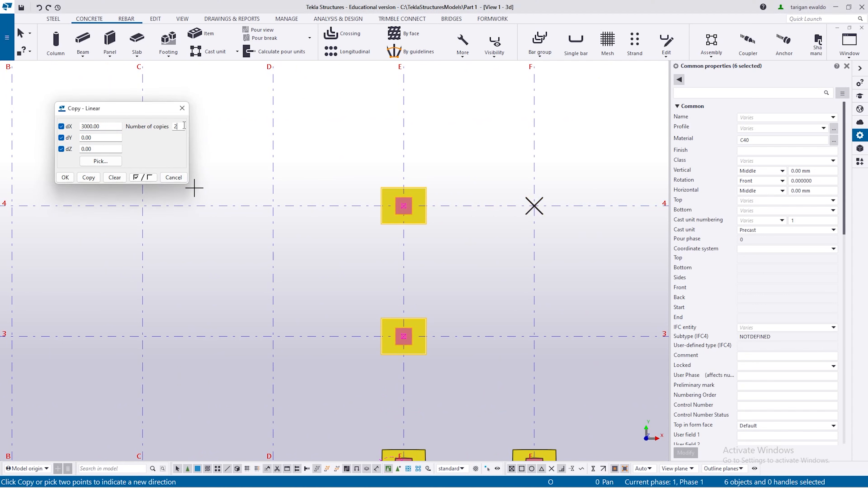
pyautogui.write('1')
pyautogui.scroll(-2, 355, 177)
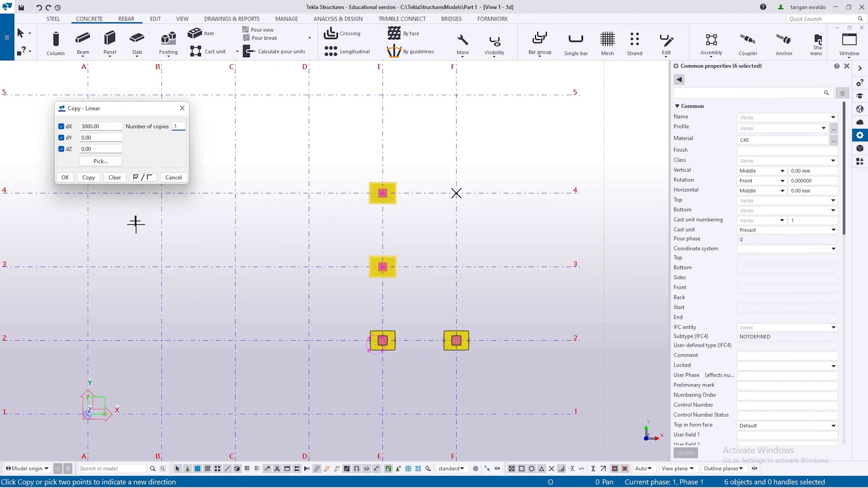
pyautogui.click(85, 178)
pyautogui.click(65, 177)
pyautogui.press('Escape')
# - Set up a concrete beam named Sloof with profile 400*600 and class 12
pyautogui.scroll(2, 358, 289)
pyautogui.click(411, 236)
pyautogui.keyDown('ctrl'); pyautogui.moveTo(397, 271); pyautogui.dragTo(244, 239, button='middle'); pyautogui.keyUp('ctrl')
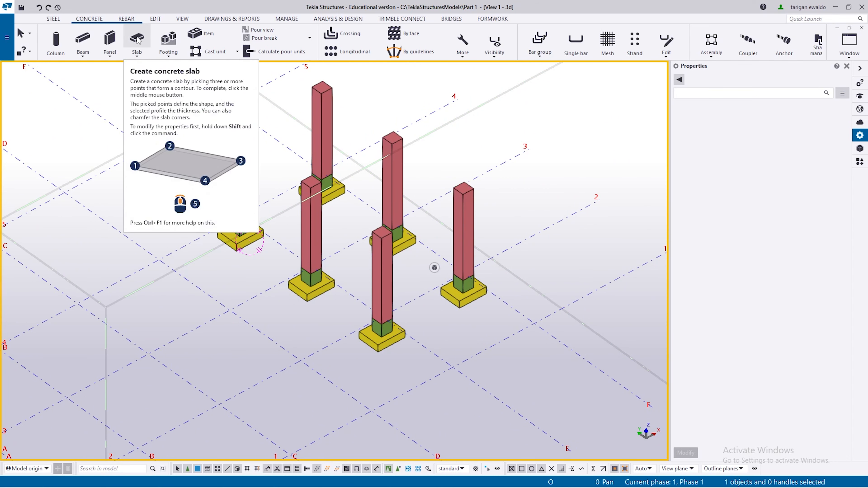
pyautogui.scroll(3, 260, 233)
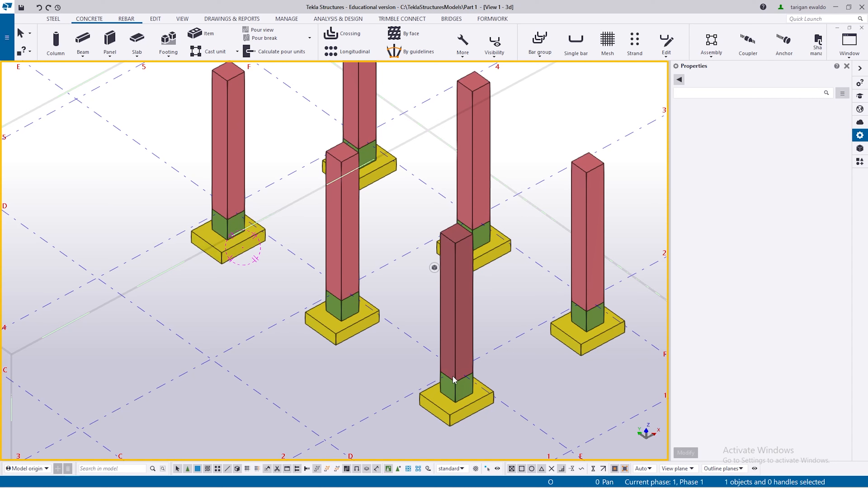
pyautogui.click(86, 41)
pyautogui.moveTo(773, 117); pyautogui.dragTo(581, 116)
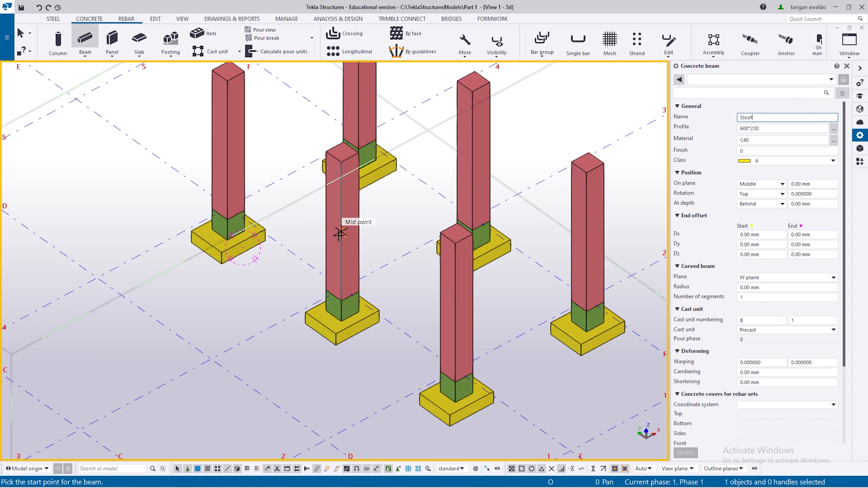
pyautogui.press('Tab')
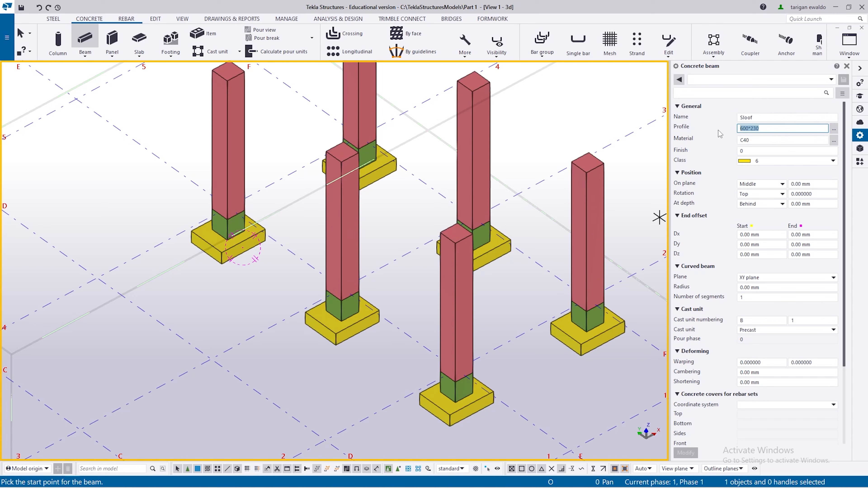
pyautogui.write('400')
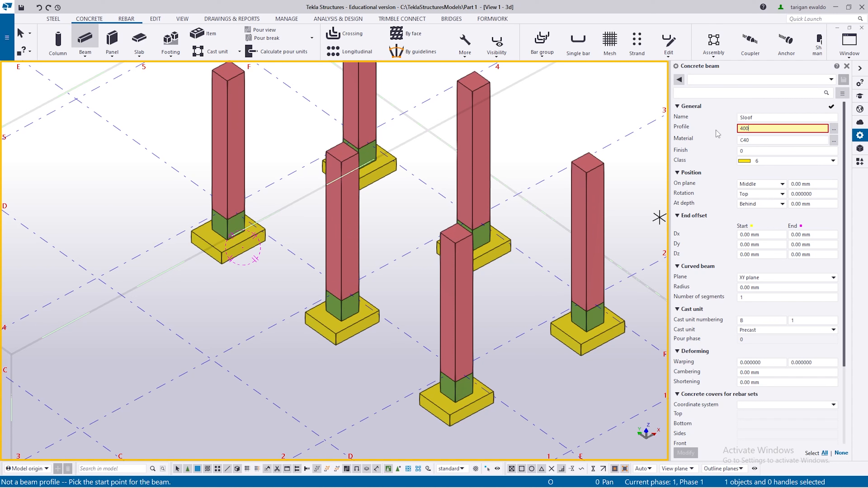
pyautogui.write('*')
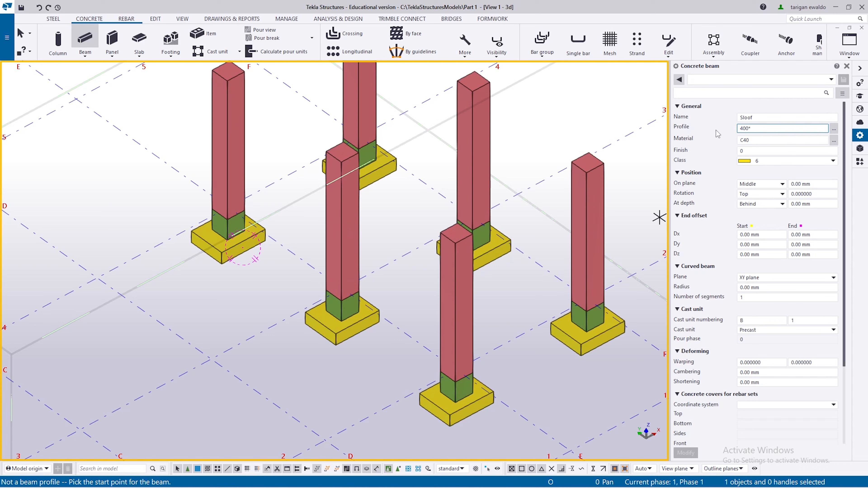
pyautogui.click(786, 161)
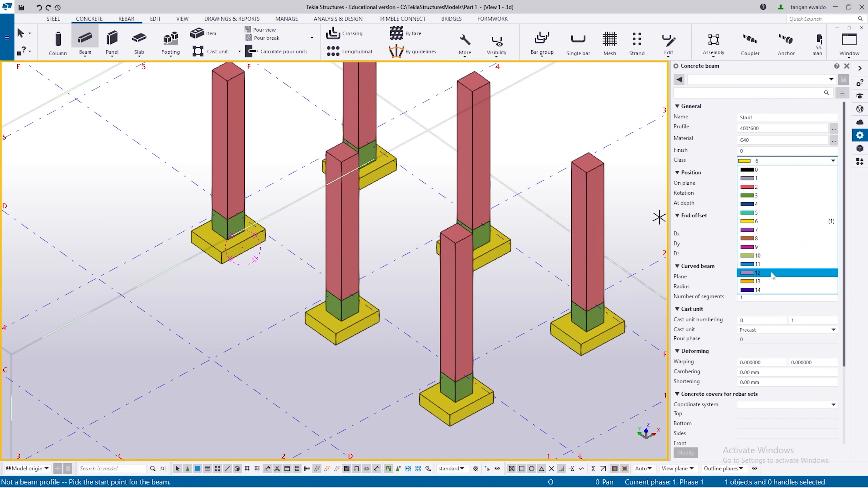
pyautogui.click(772, 273)
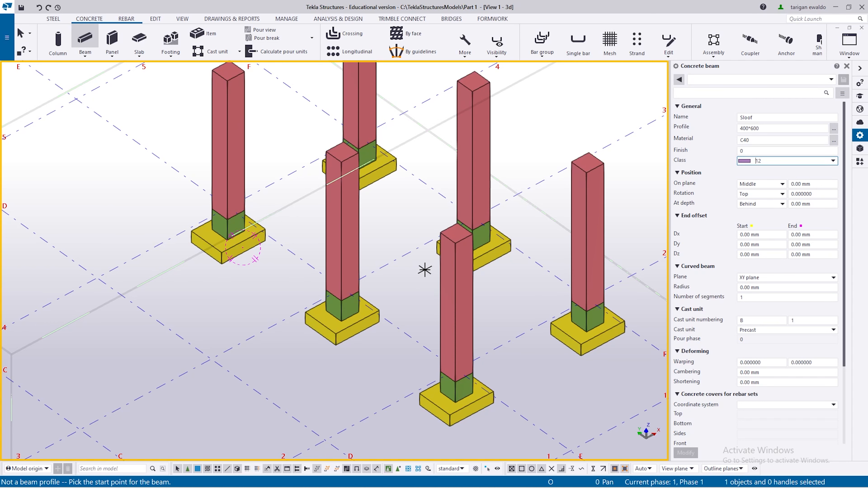
# - Place the Sloof beam along grid line E in plan view, between the midpoints of the facing column sides at E4 and E3
pyautogui.scroll(5, 239, 219)
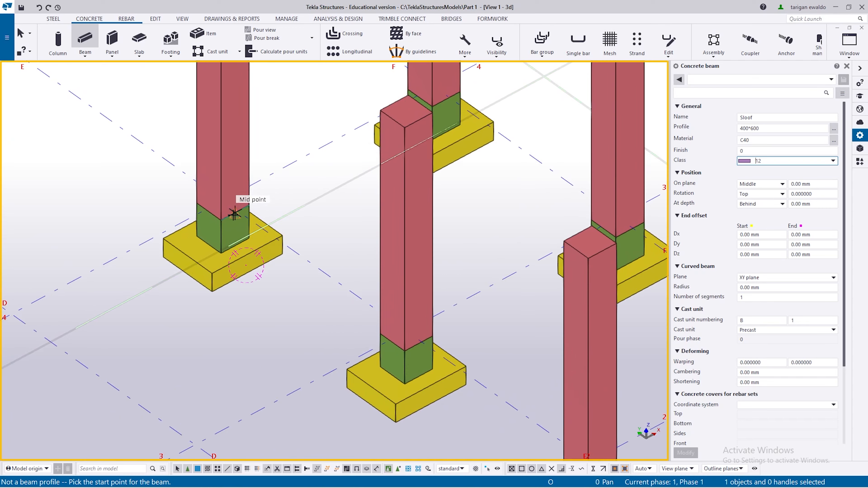
pyautogui.scroll(5, 236, 213)
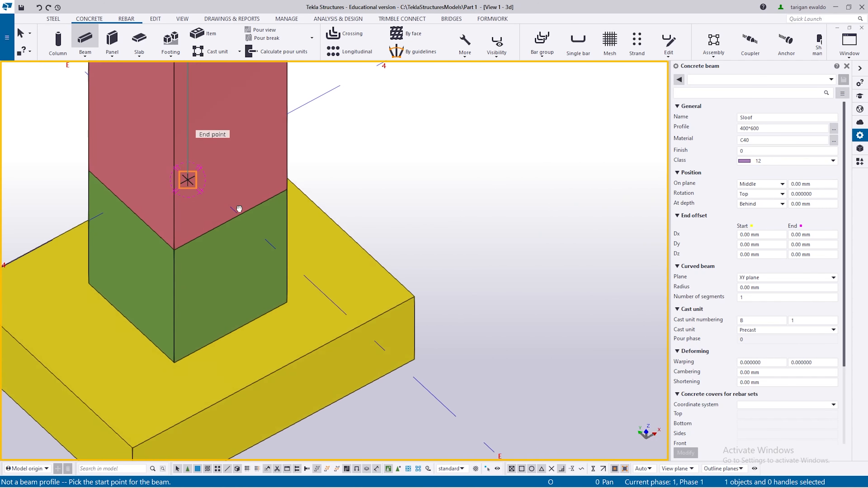
pyautogui.scroll(-4, 227, 208)
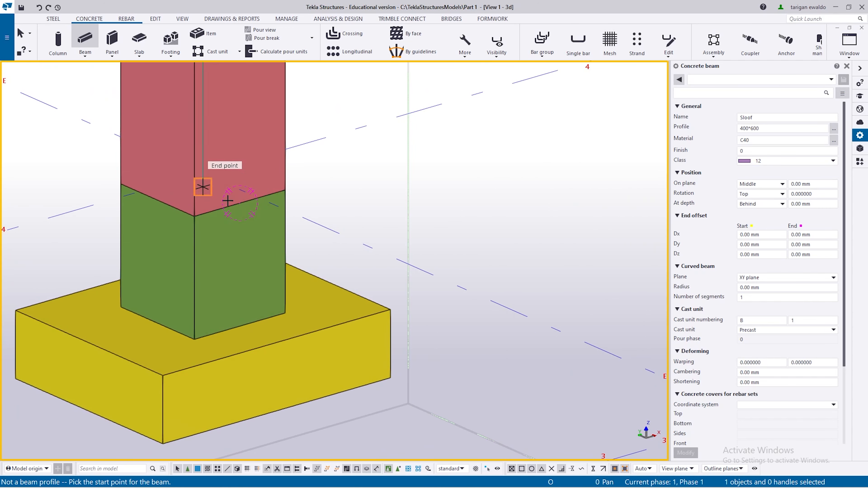
pyautogui.scroll(-5, 225, 213)
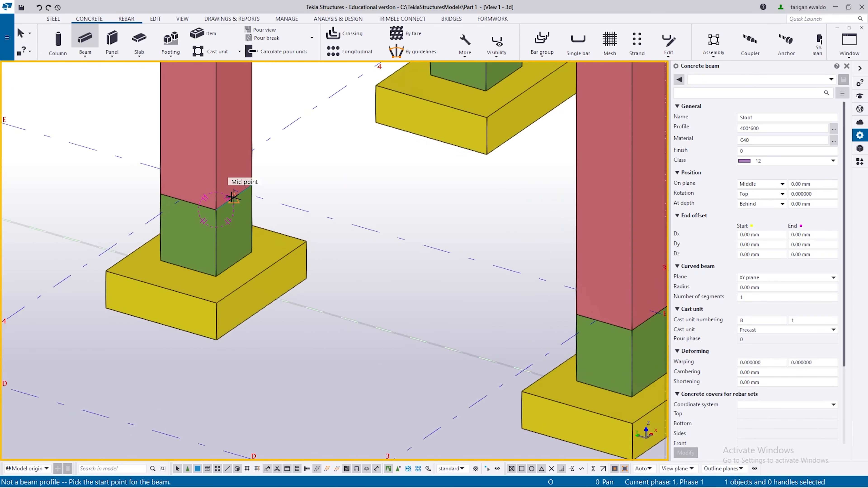
pyautogui.scroll(8, 218, 206)
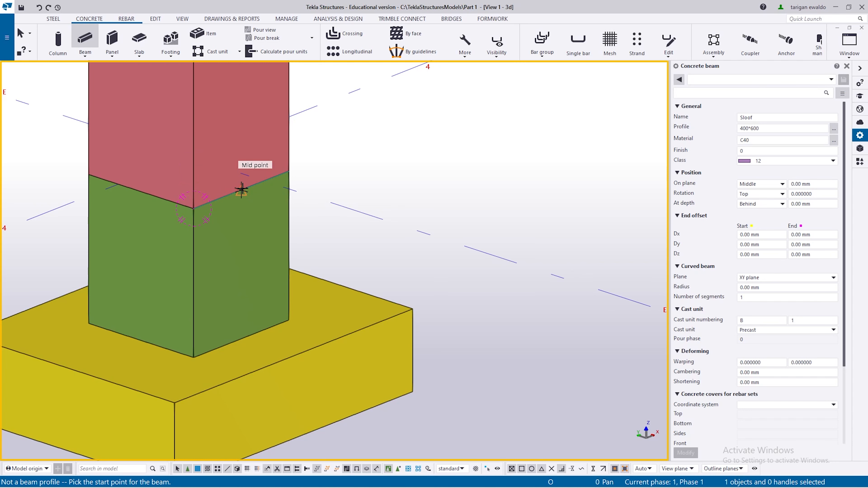
pyautogui.scroll(-5, 241, 191)
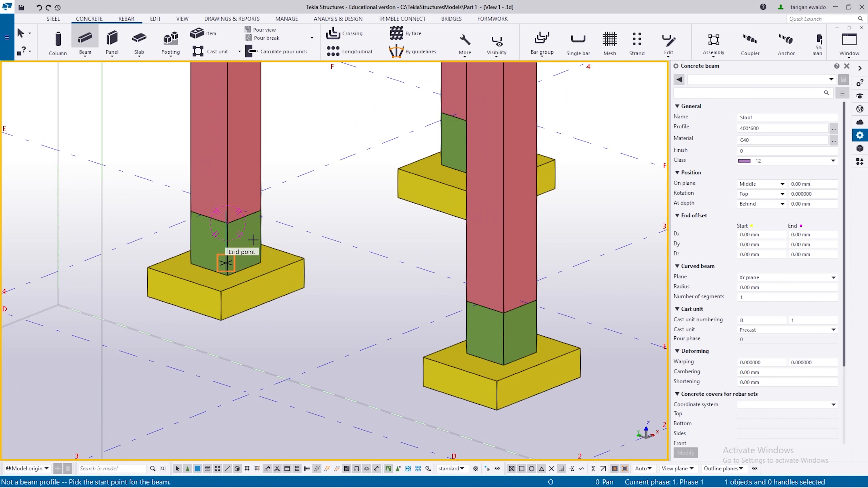
pyautogui.hotkey('ctrl', 'p')
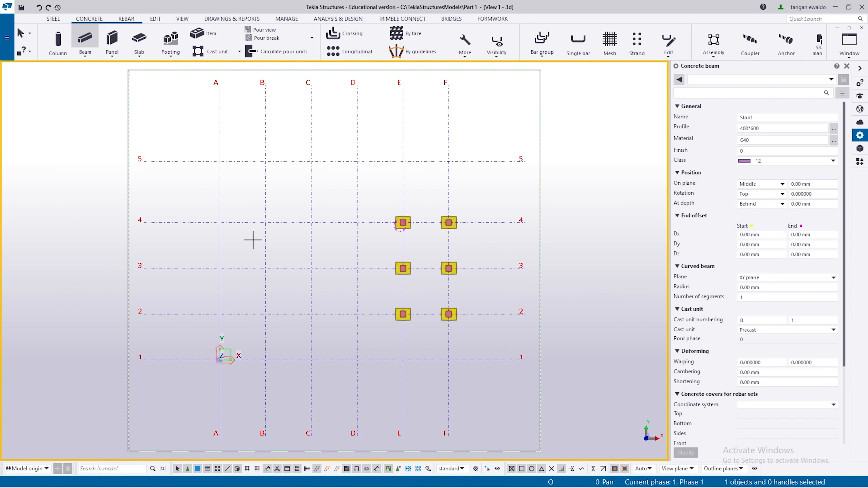
pyautogui.scroll(5, 436, 242)
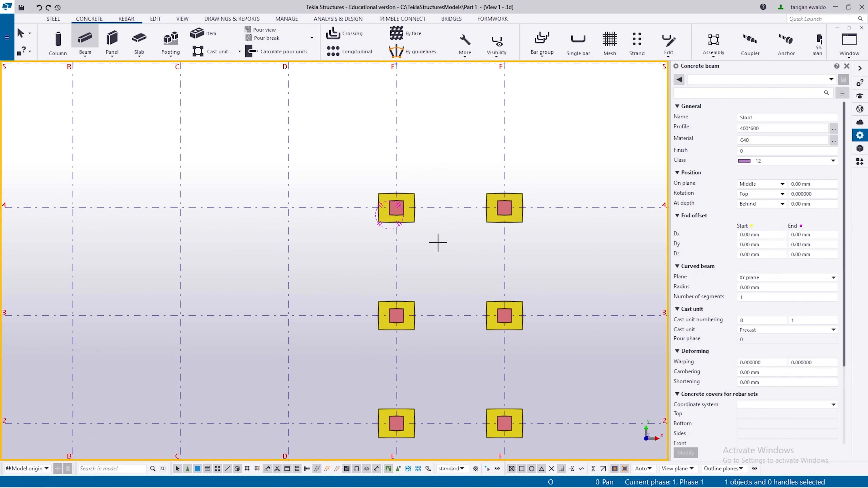
pyautogui.scroll(4, 397, 227)
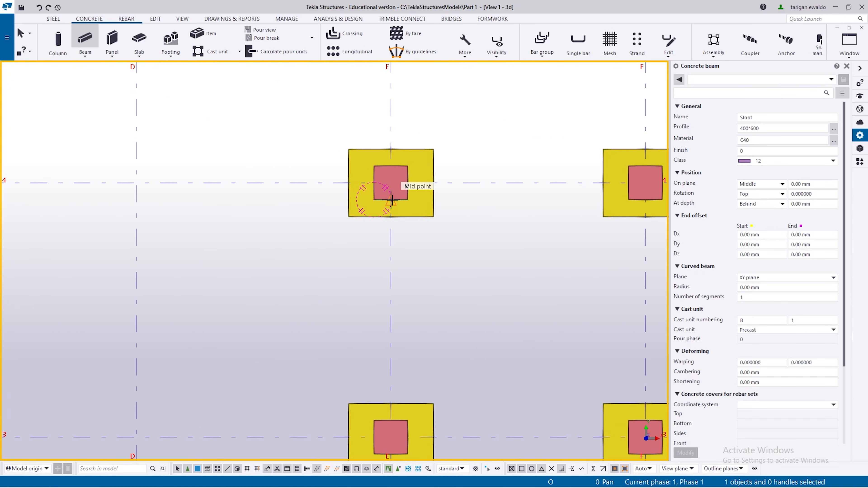
pyautogui.scroll(2, 391, 202)
pyautogui.click(390, 198)
pyautogui.scroll(-3, 390, 199)
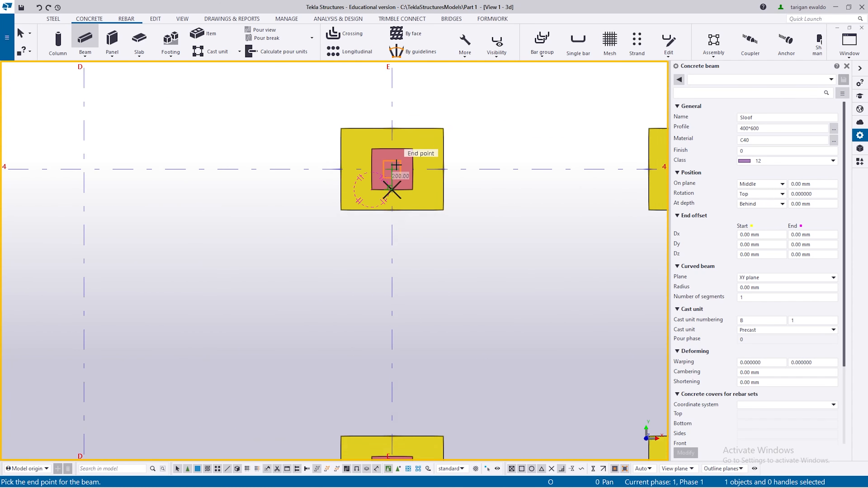
pyautogui.scroll(2, 396, 342)
pyautogui.click(396, 352)
pyautogui.scroll(-4, 398, 182)
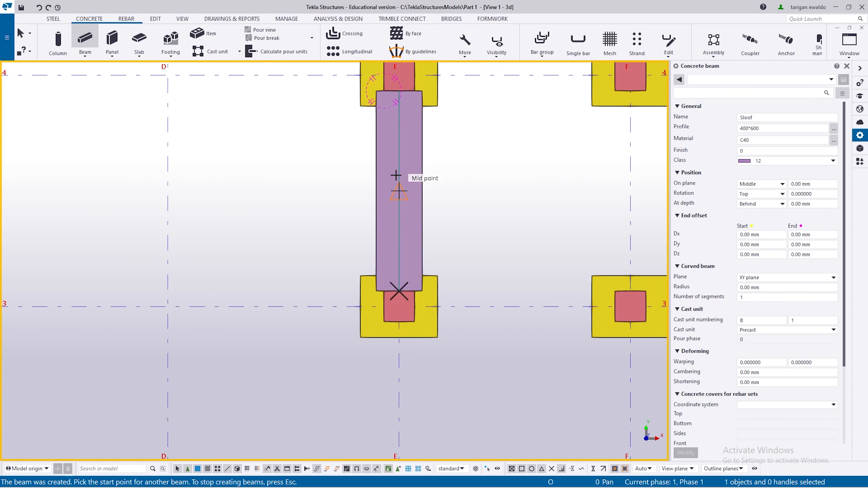
pyautogui.scroll(2, 403, 168)
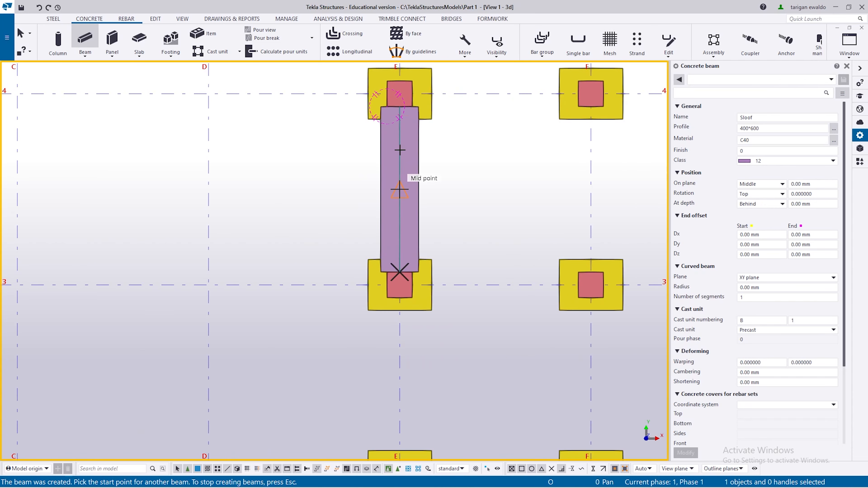
pyautogui.press('Escape')
# - Set the profile of the Sloof beam between columns E4 and E3 to 600*400
pyautogui.keyDown('ctrl'); pyautogui.moveTo(399, 282); pyautogui.dragTo(523, 174, button='middle'); pyautogui.keyUp('ctrl')
pyautogui.scroll(2, 433, 253)
pyautogui.moveTo(309, 417); pyautogui.dragTo(393, 302, button='middle')
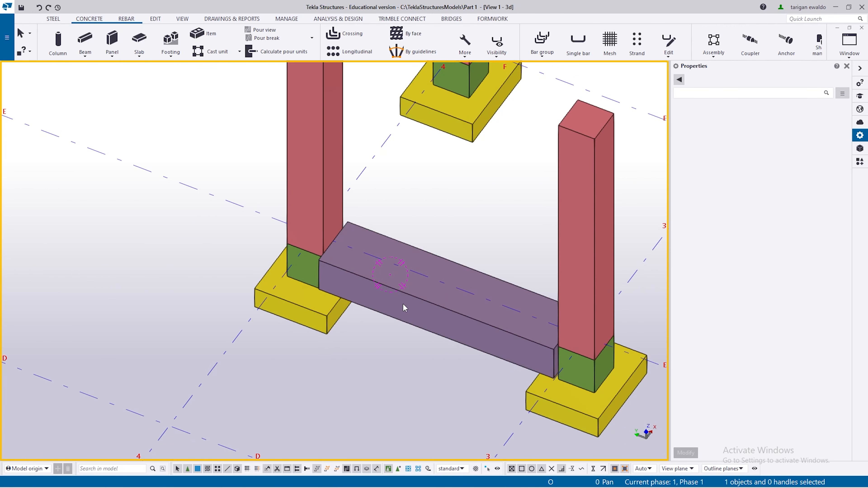
pyautogui.click(405, 308)
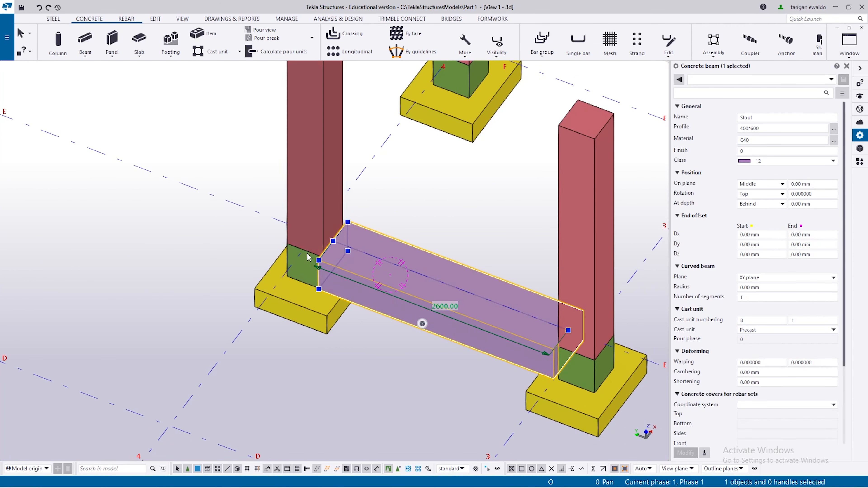
pyautogui.click(768, 127)
pyautogui.moveTo(750, 128); pyautogui.dragTo(744, 129)
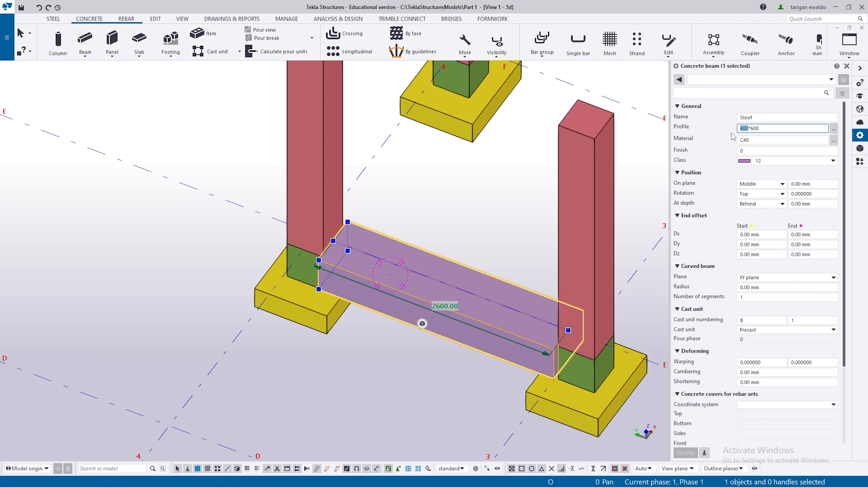
pyautogui.write('600*400')
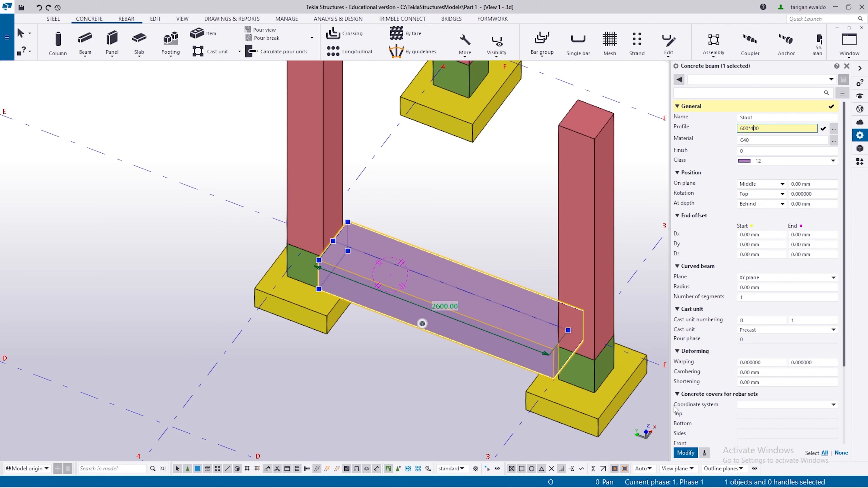
pyautogui.click(685, 453)
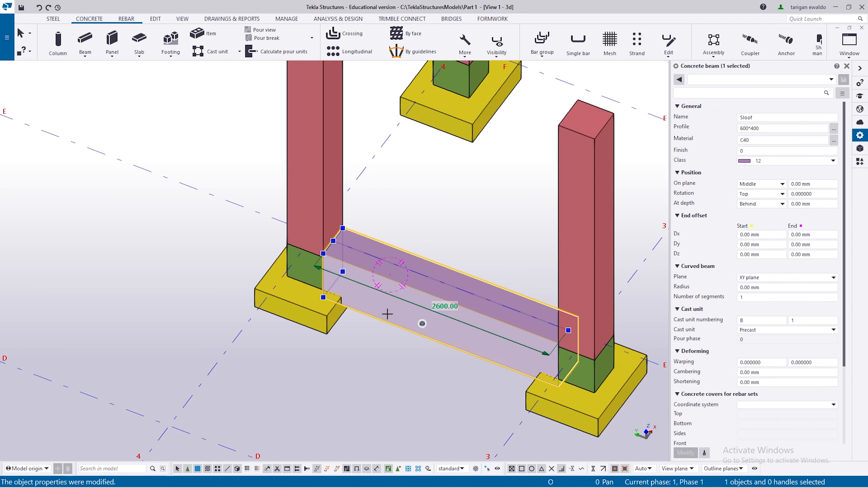
# - Set the Sloof beam's profile to 500*400
pyautogui.scroll(-3, 355, 343)
pyautogui.click(366, 361)
pyautogui.keyDown('ctrl'); pyautogui.moveTo(438, 334); pyautogui.dragTo(446, 307, button='middle'); pyautogui.keyUp('ctrl')
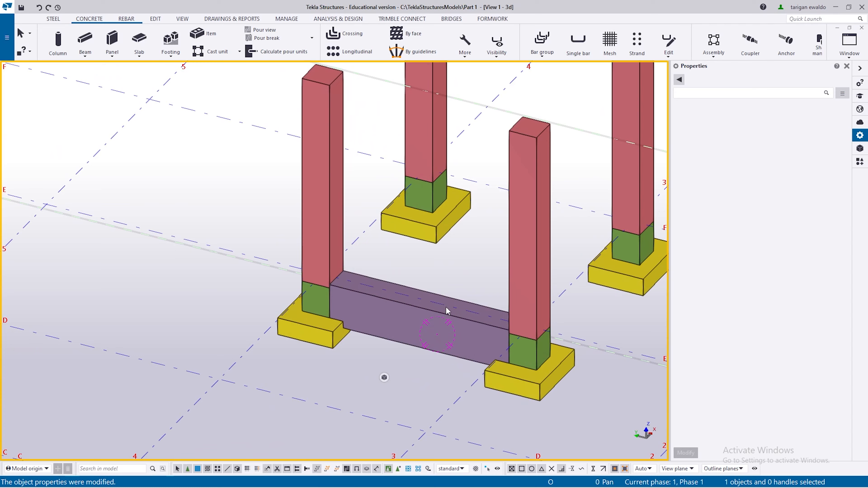
pyautogui.scroll(2, 437, 305)
pyautogui.scroll(2, 325, 297)
pyautogui.click(325, 296)
pyautogui.scroll(-1, 320, 299)
pyautogui.keyDown('ctrl'); pyautogui.moveTo(321, 300); pyautogui.dragTo(370, 293, button='middle'); pyautogui.keyUp('ctrl')
pyautogui.keyDown('ctrl'); pyautogui.moveTo(282, 303); pyautogui.dragTo(276, 337, button='middle'); pyautogui.keyUp('ctrl')
pyautogui.scroll(-3, 285, 343)
pyautogui.scroll(3, 273, 325)
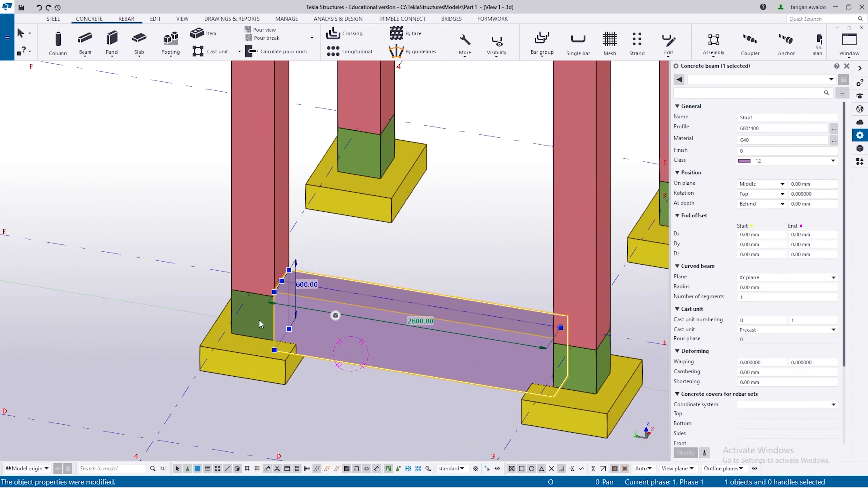
pyautogui.scroll(1, 260, 325)
pyautogui.click(767, 130)
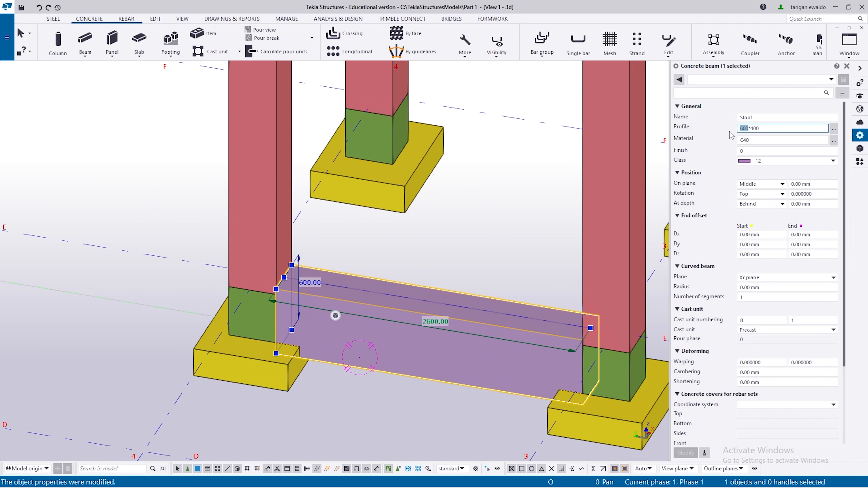
pyautogui.write('5')
pyautogui.click(687, 453)
# - Examine how the resized Sloof beam fits against the columns and footings at both ends
pyautogui.keyDown('ctrl'); pyautogui.moveTo(366, 372); pyautogui.dragTo(365, 319, button='middle'); pyautogui.keyUp('ctrl')
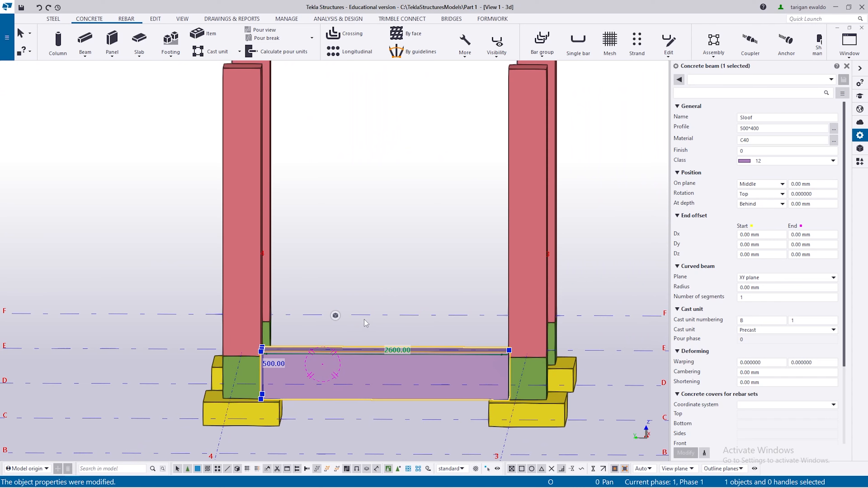
pyautogui.scroll(3, 264, 391)
pyautogui.scroll(-2, 245, 341)
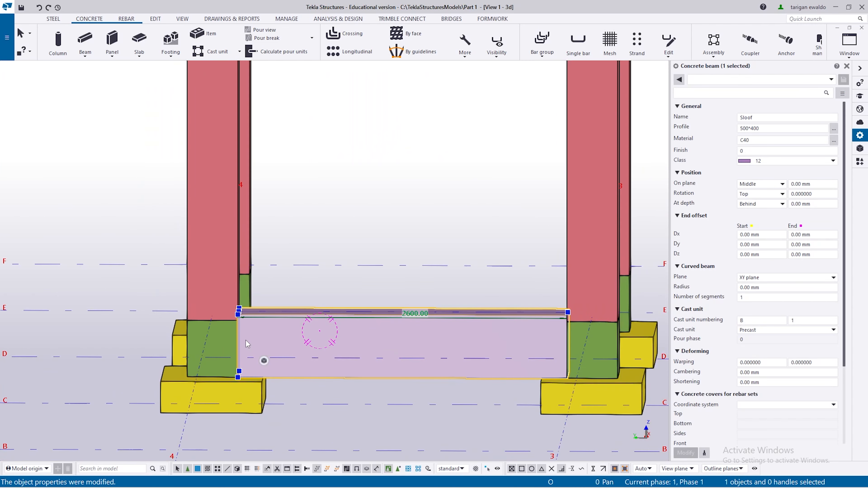
pyautogui.keyDown('ctrl'); pyautogui.moveTo(245, 341); pyautogui.dragTo(216, 380, button='middle'); pyautogui.keyUp('ctrl')
pyautogui.keyDown('ctrl'); pyautogui.moveTo(252, 363); pyautogui.dragTo(148, 398, button='middle'); pyautogui.keyUp('ctrl')
pyautogui.scroll(-2, 267, 338)
pyautogui.keyDown('ctrl'); pyautogui.moveTo(266, 338); pyautogui.dragTo(249, 316, button='middle'); pyautogui.keyUp('ctrl')
# - Set the Sloof beam's rotation to Back
pyautogui.hotkey('ctrl', 'p')
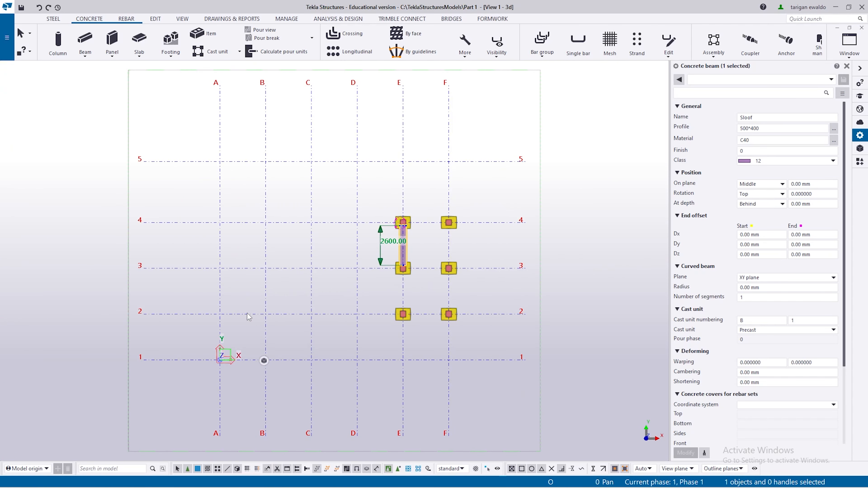
pyautogui.scroll(5, 342, 246)
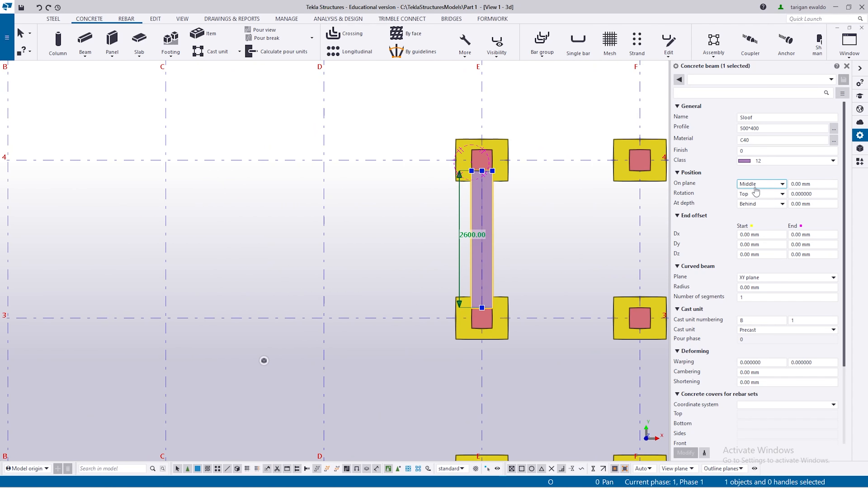
pyautogui.scroll(2, 571, 220)
pyautogui.click(758, 196)
pyautogui.click(753, 223)
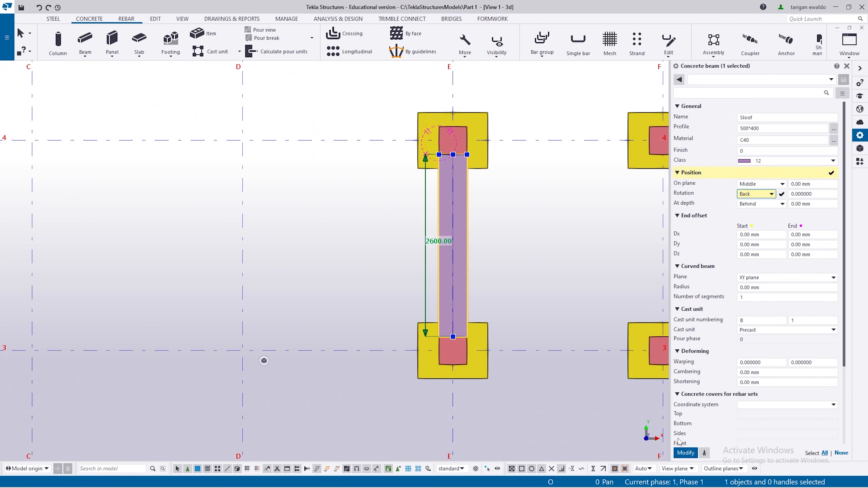
pyautogui.click(684, 456)
# - Set the rotation of the Sloof beam on grid line E to Top
pyautogui.hotkey('ctrl', 'p')
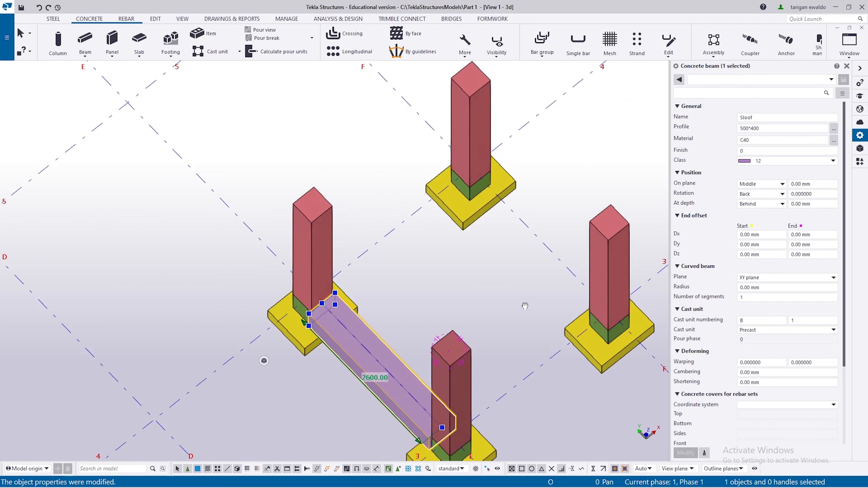
pyautogui.moveTo(446, 411); pyautogui.dragTo(510, 268, button='middle')
pyautogui.scroll(4, 453, 392)
pyautogui.click(583, 376)
pyautogui.click(486, 383)
pyautogui.scroll(5, 486, 383)
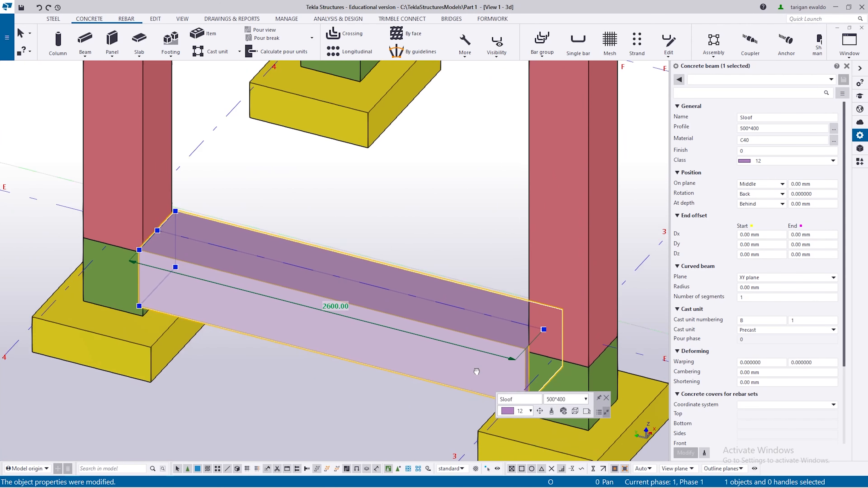
pyautogui.click(767, 187)
pyautogui.click(762, 196)
pyautogui.click(762, 213)
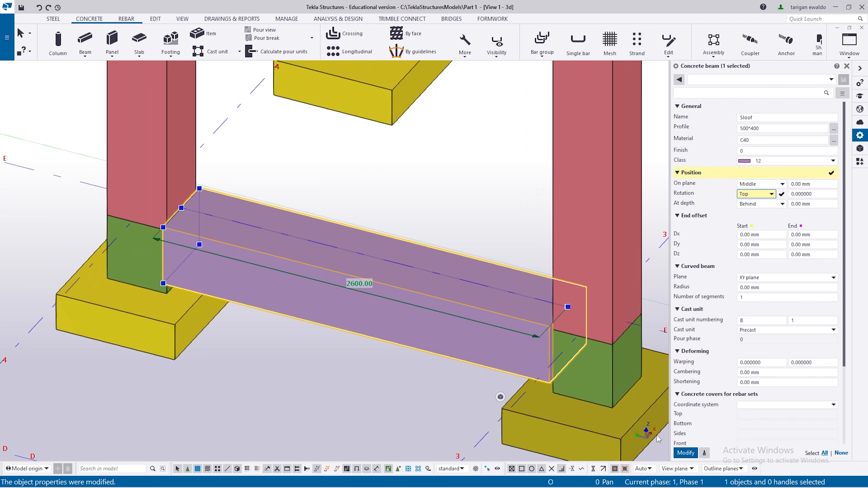
pyautogui.click(688, 453)
# - Set the Sloof beam's on-plane position to Left
pyautogui.click(744, 195)
pyautogui.click(751, 189)
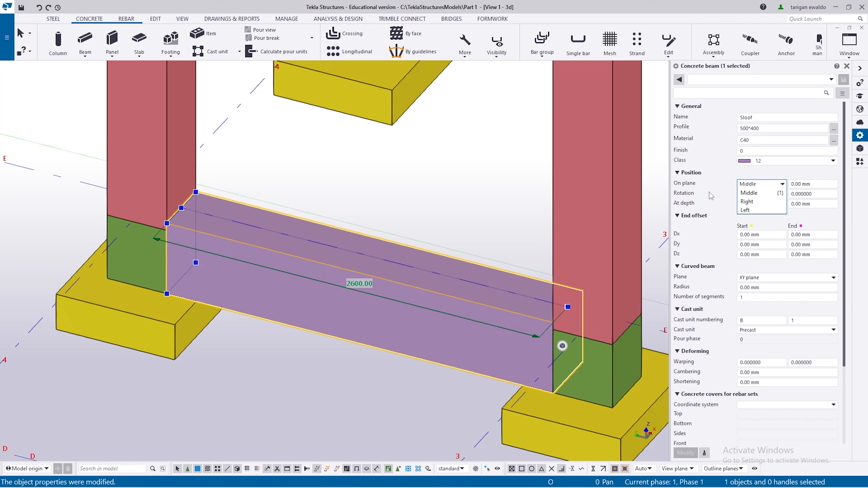
pyautogui.click(201, 232)
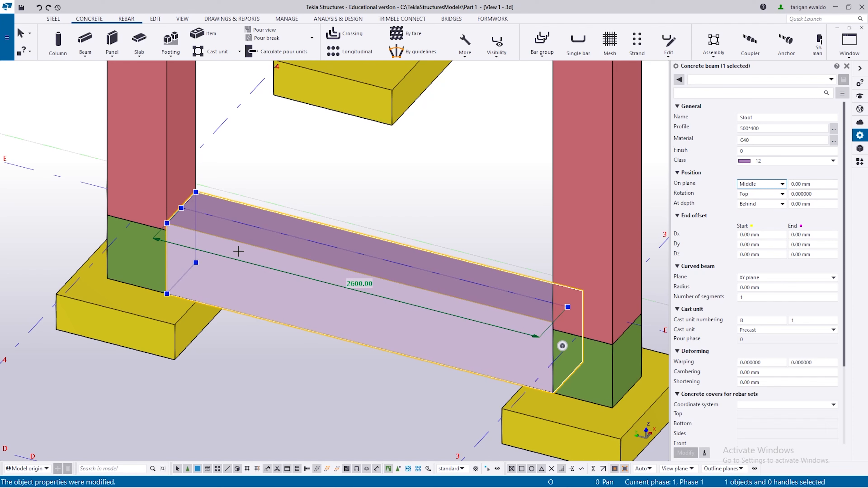
pyautogui.scroll(1, 362, 235)
pyautogui.click(769, 184)
pyautogui.click(755, 212)
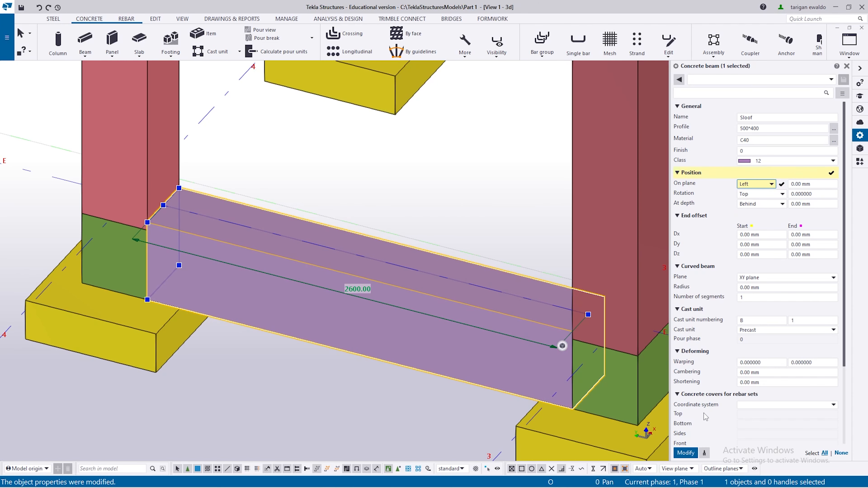
pyautogui.click(686, 453)
pyautogui.scroll(-2, 184, 327)
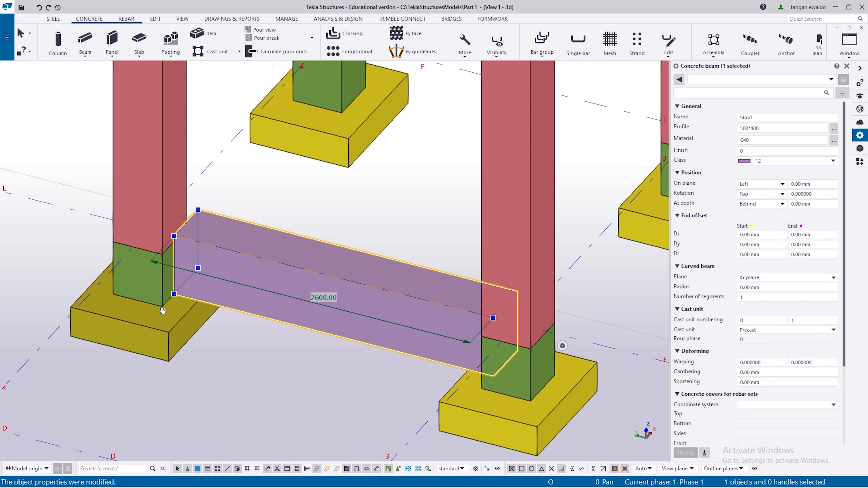
# - Examine the shifted Sloof beam from several angles and set its on-plane position to Right
pyautogui.keyDown('ctrl'); pyautogui.moveTo(157, 314); pyautogui.dragTo(145, 281, button='middle'); pyautogui.keyUp('ctrl')
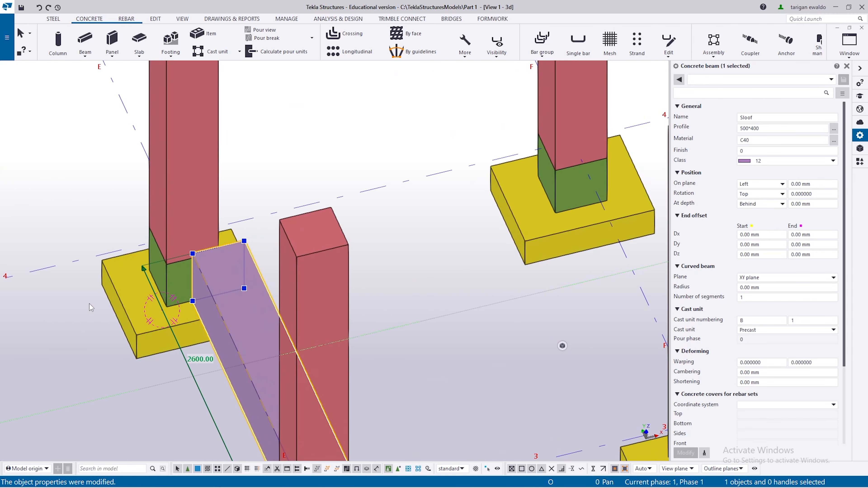
pyautogui.moveTo(102, 306)
pyautogui.keyDown('ctrl'); pyautogui.mouseDown(button='middle')
pyautogui.moveTo(107, 291)
pyautogui.moveTo(108, 300)
pyautogui.mouseUp(button='middle'); pyautogui.keyUp('ctrl')
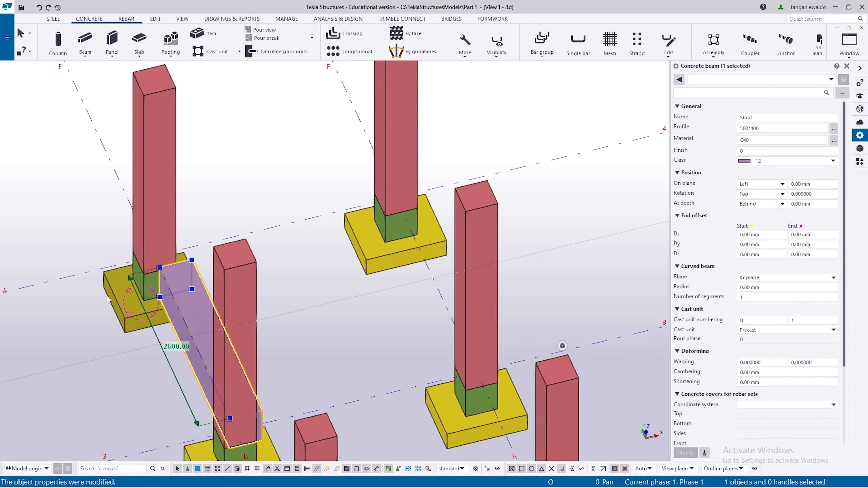
pyautogui.keyDown('ctrl'); pyautogui.moveTo(122, 298); pyautogui.dragTo(163, 329, button='middle'); pyautogui.keyUp('ctrl')
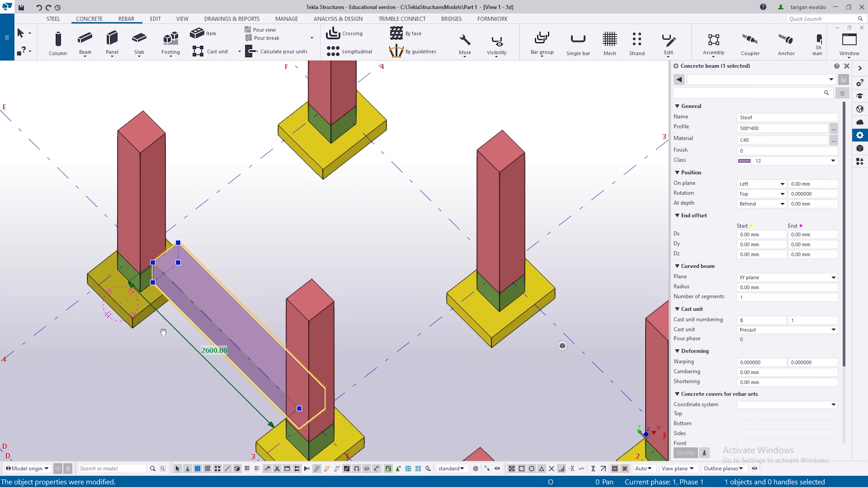
pyautogui.scroll(6, 163, 308)
pyautogui.scroll(-1, 140, 252)
pyautogui.keyDown('ctrl'); pyautogui.moveTo(139, 253); pyautogui.dragTo(265, 166, button='middle'); pyautogui.keyUp('ctrl')
pyautogui.scroll(-2, 266, 168)
pyautogui.moveTo(299, 334); pyautogui.dragTo(287, 292, button='middle')
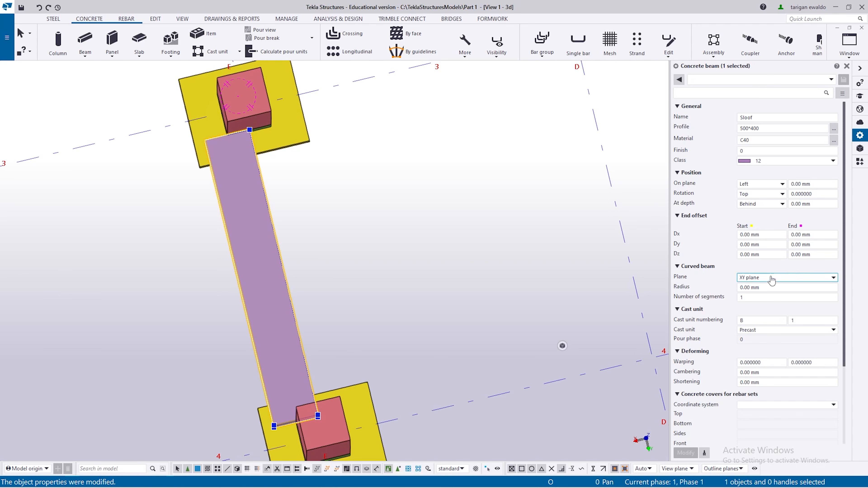
pyautogui.click(765, 184)
pyautogui.click(768, 202)
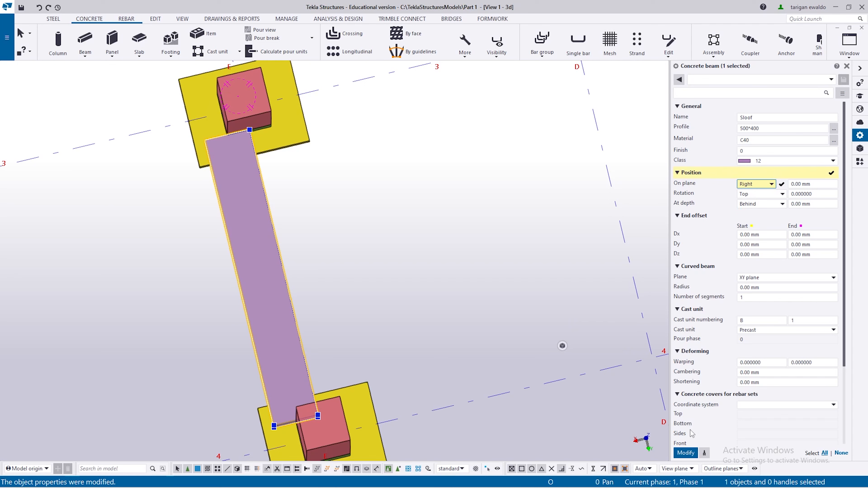
pyautogui.click(692, 453)
# - Set the Sloof beam's on-plane position to Middle
pyautogui.click(764, 186)
pyautogui.click(765, 193)
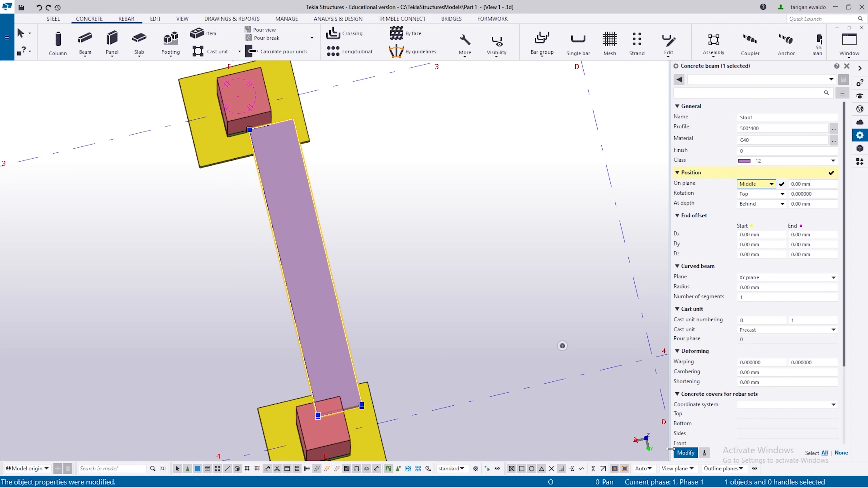
pyautogui.click(687, 454)
pyautogui.scroll(-1, 374, 310)
pyautogui.keyDown('ctrl'); pyautogui.moveTo(316, 345); pyautogui.dragTo(200, 325, button='middle'); pyautogui.keyUp('ctrl')
pyautogui.scroll(-3, 200, 324)
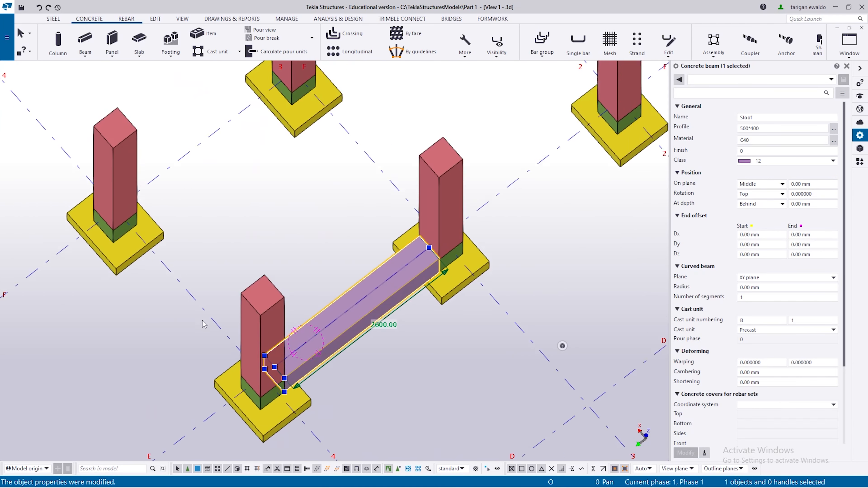
# - In plan view, copy the Sloof beam 3000 mm along grid line E, from the column side midpoint at E3 to the matching midpoint at E2
pyautogui.hotkey('ctrl', 'p')
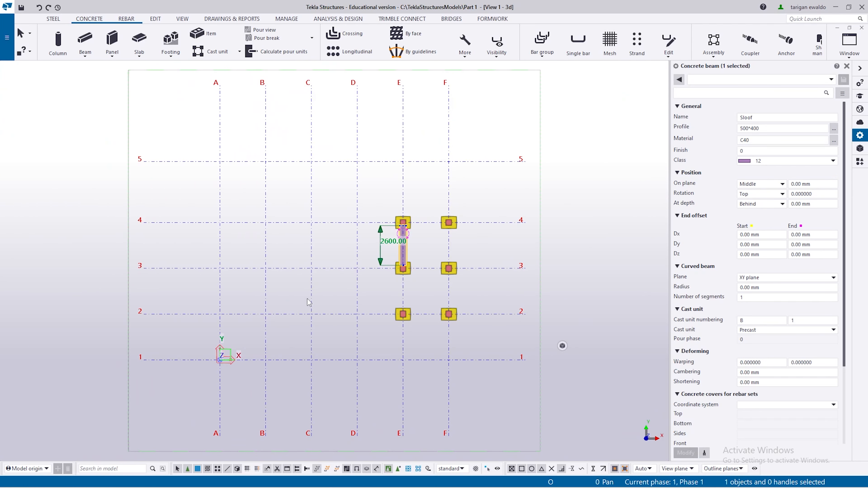
pyautogui.click(424, 267)
pyautogui.scroll(5, 416, 261)
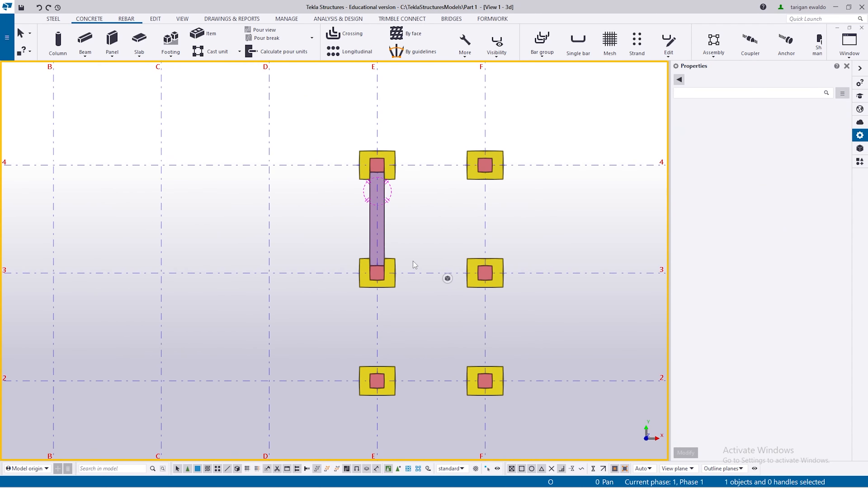
pyautogui.click(367, 227)
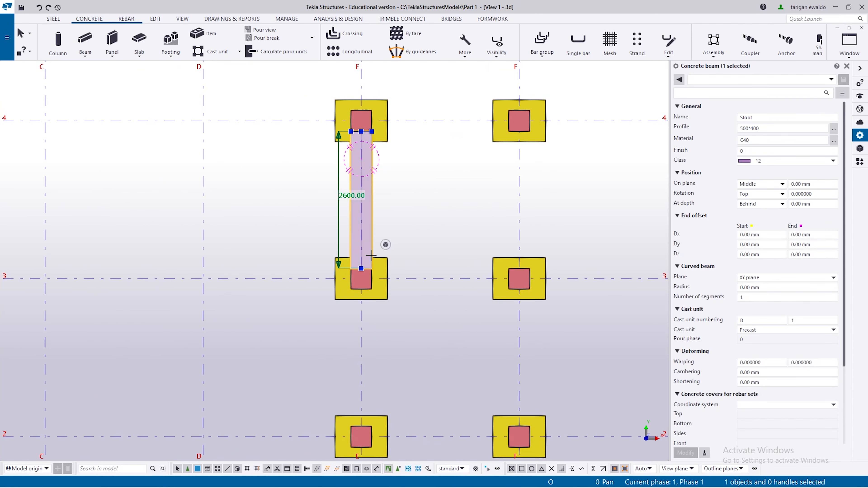
pyautogui.hotkey('ctrl', 'c')
pyautogui.scroll(4, 364, 265)
pyautogui.click(354, 249)
pyautogui.scroll(-6, 354, 252)
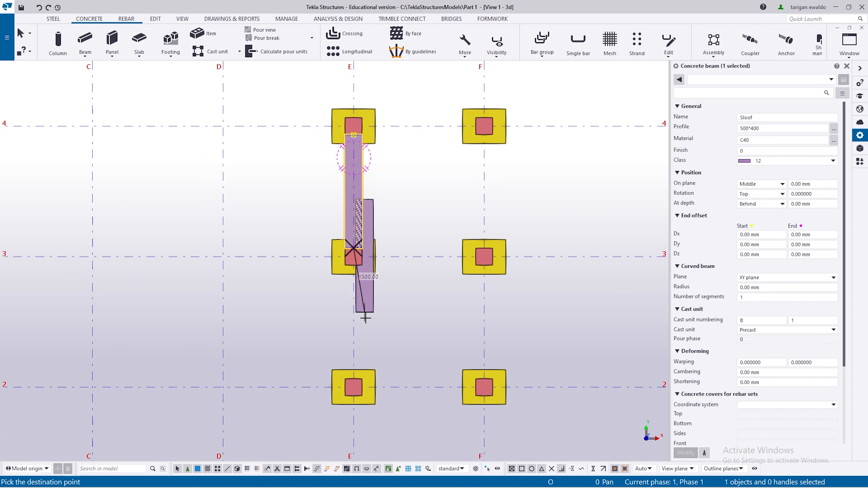
pyautogui.scroll(5, 360, 370)
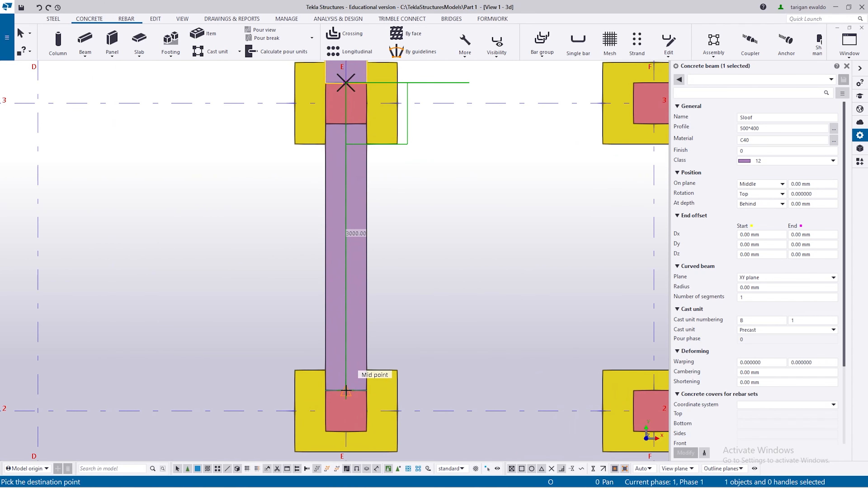
pyautogui.scroll(-4, 347, 394)
pyautogui.click(341, 371)
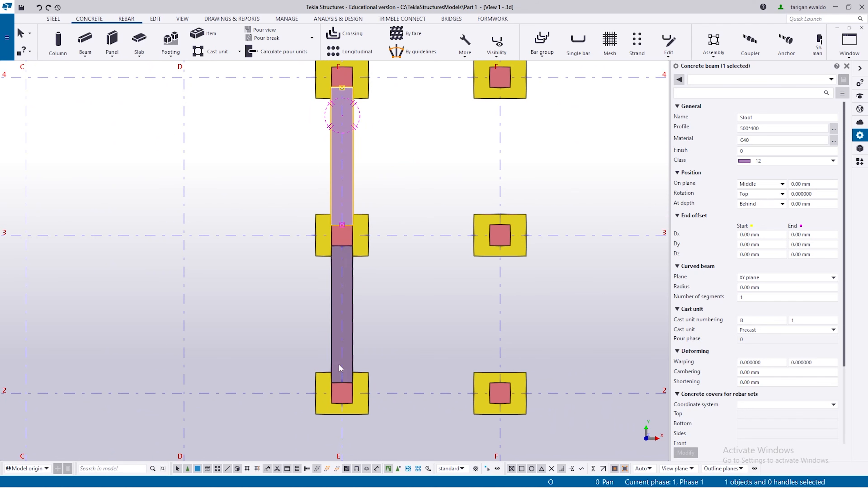
# - Copy the two Sloof beams on grid line E linearly by 3000 mm in X, from E2 to F2, as one copy
pyautogui.click(397, 325)
pyautogui.click(346, 298)
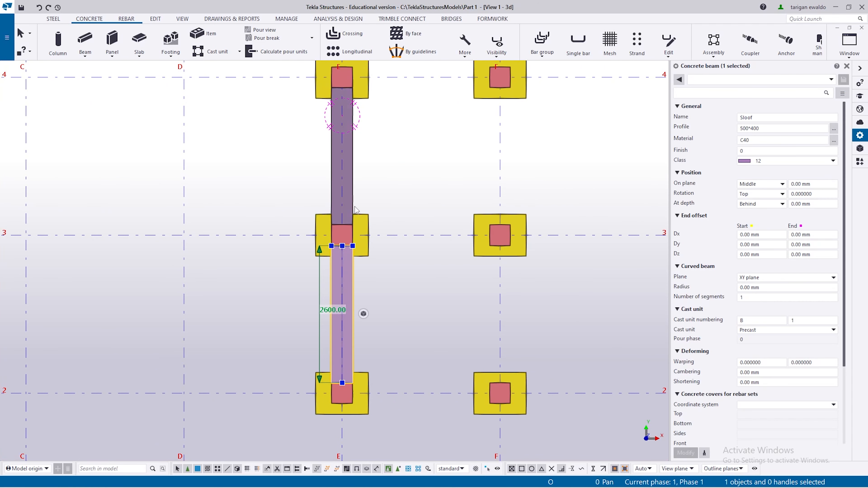
pyautogui.keyDown('ctrl'); pyautogui.click(351, 186); pyautogui.keyUp('ctrl')
pyautogui.rightClick(404, 234)
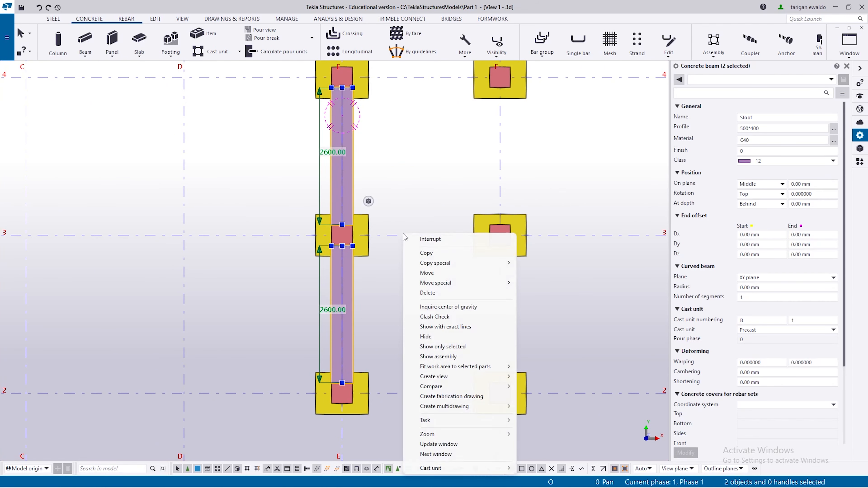
pyautogui.moveTo(440, 264)
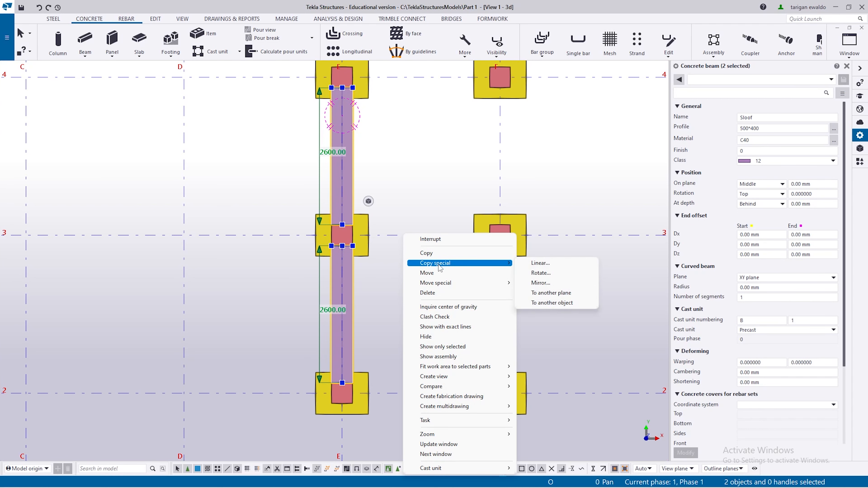
pyautogui.click(539, 263)
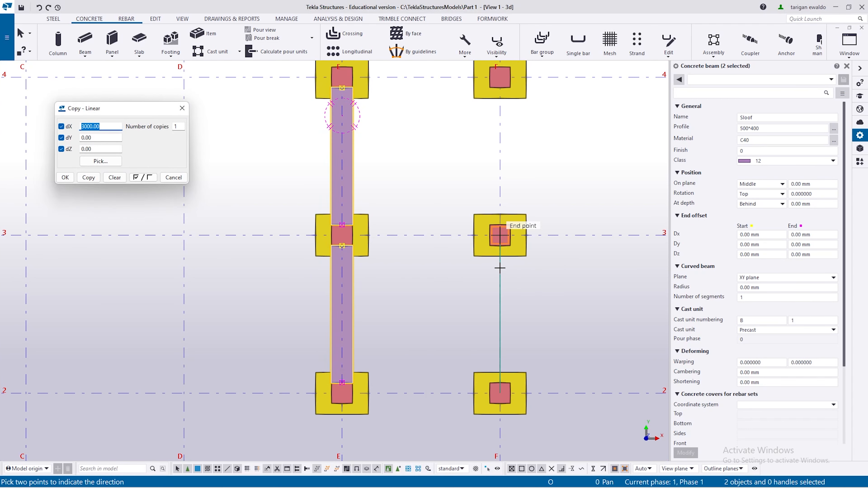
pyautogui.scroll(2, 352, 381)
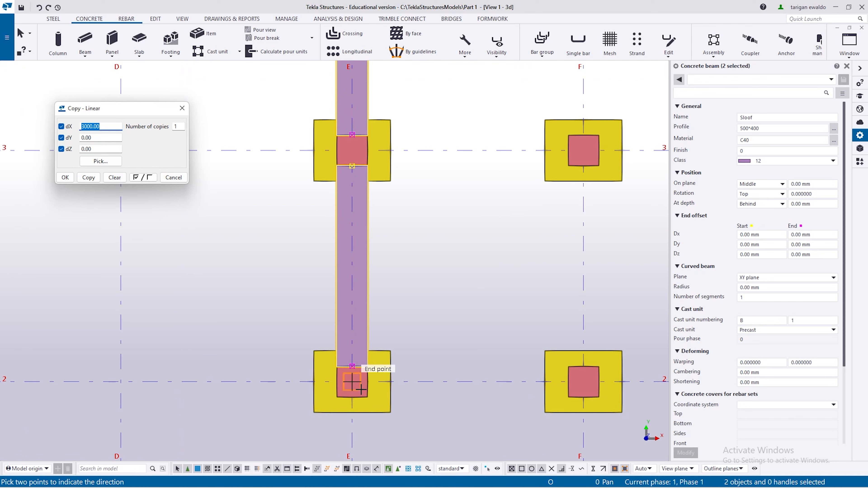
pyautogui.click(353, 382)
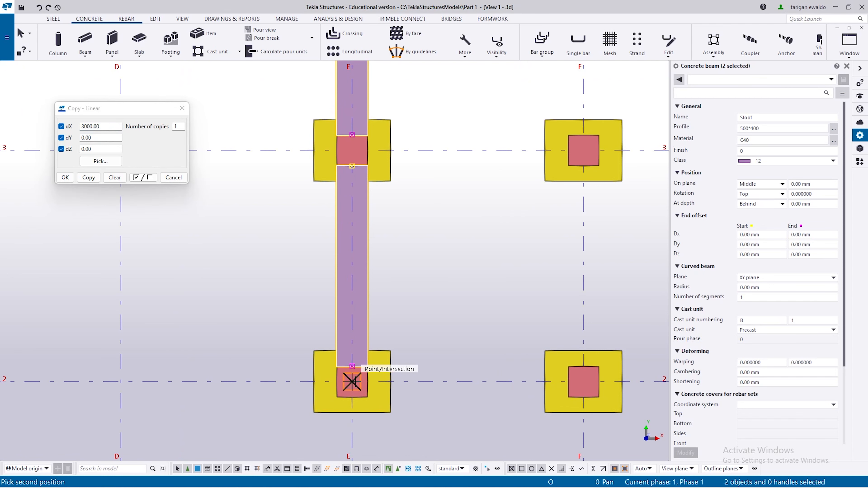
pyautogui.scroll(-1, 352, 382)
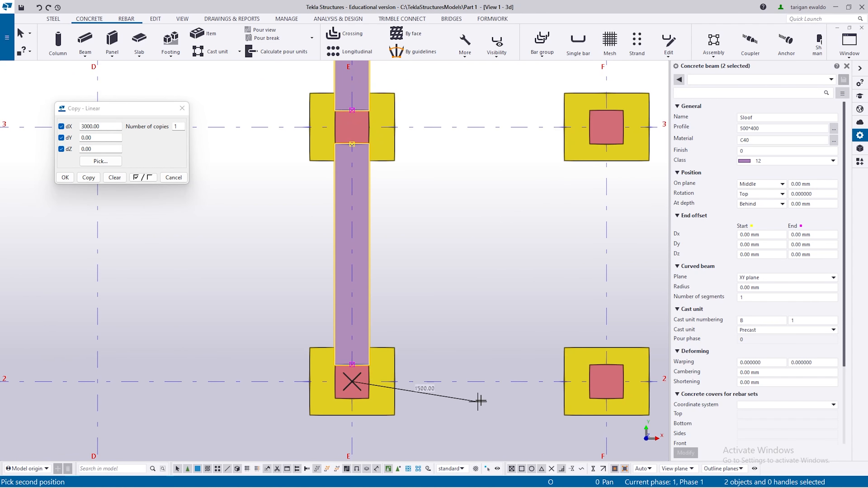
pyautogui.click(609, 382)
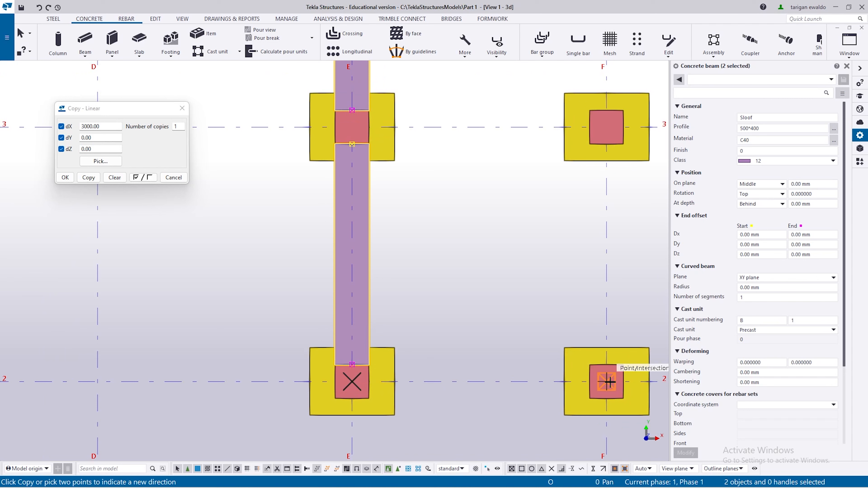
pyautogui.click(102, 129)
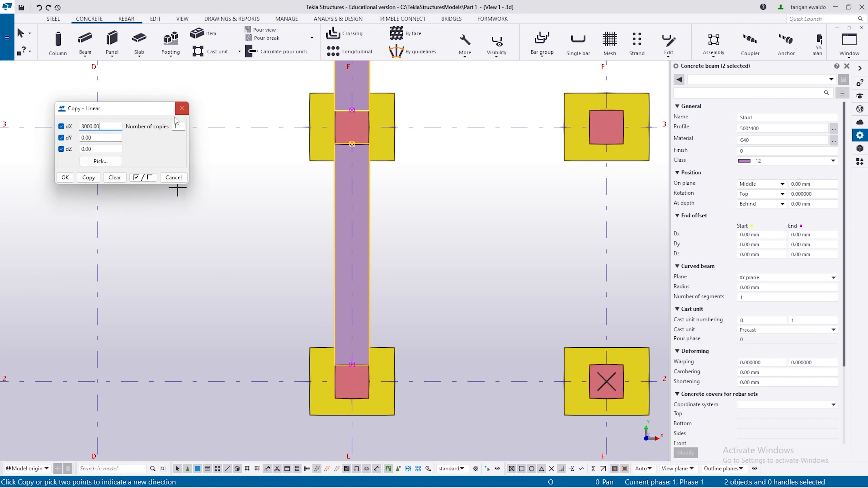
pyautogui.scroll(-5, 243, 272)
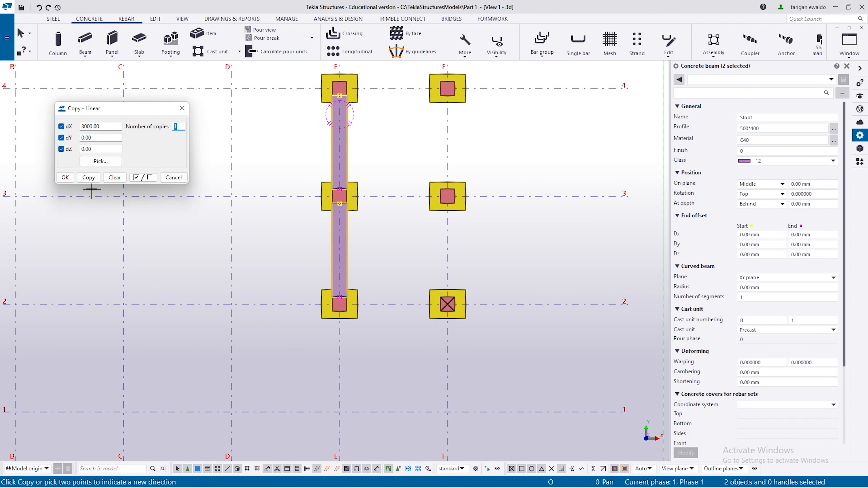
pyautogui.click(89, 178)
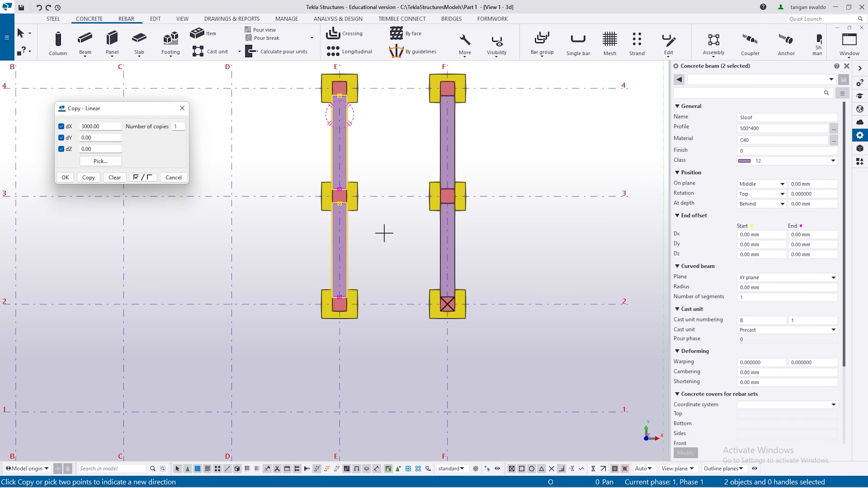
pyautogui.press('Escape')
# - Delete the two copied Sloof beams on grid line F
pyautogui.scroll(4, 461, 219)
pyautogui.click(445, 206)
pyautogui.scroll(2, 458, 223)
pyautogui.scroll(-4, 458, 218)
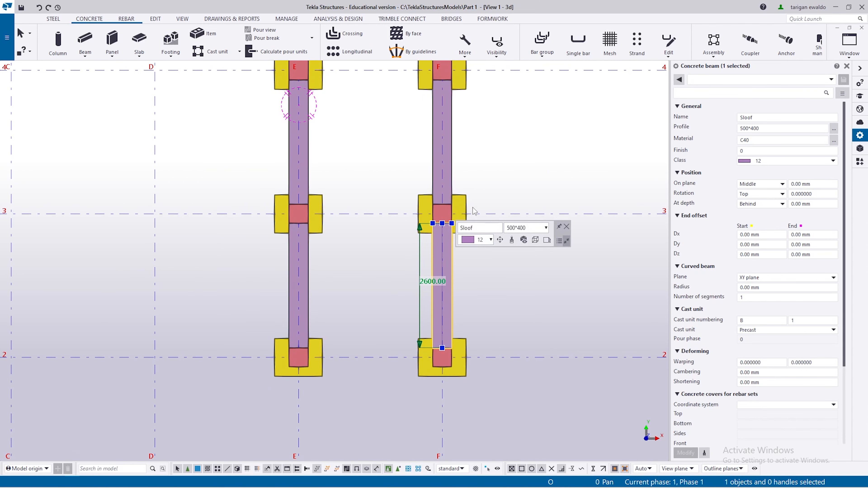
pyautogui.press('Delete')
pyautogui.click(443, 143)
pyautogui.press('Delete')
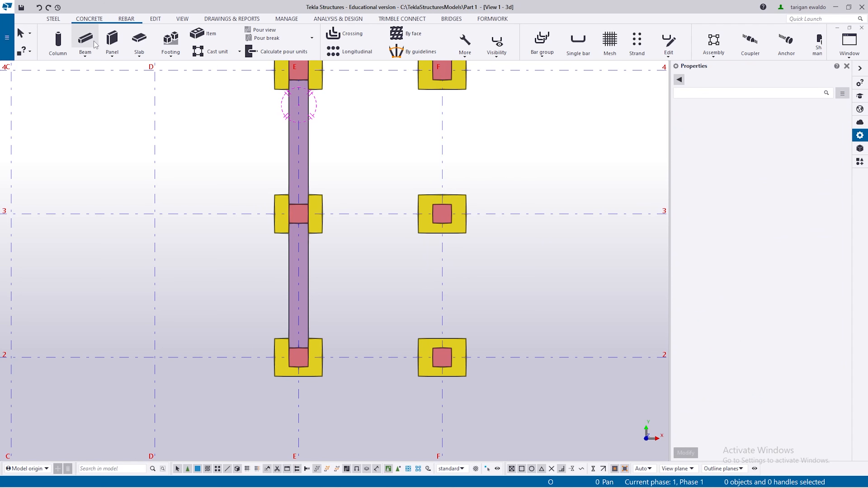
# - Create one continuous 500*400 Sloof beam along grid line F, from the column side midpoint at F4 to the matching midpoint at F2
pyautogui.click(85, 41)
pyautogui.scroll(2, 458, 80)
pyautogui.scroll(-2, 429, 80)
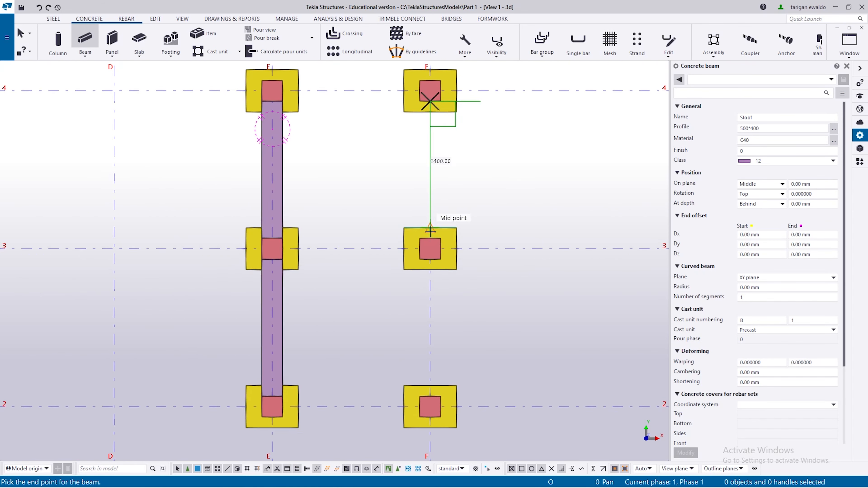
pyautogui.scroll(2, 429, 236)
pyautogui.scroll(-2, 429, 260)
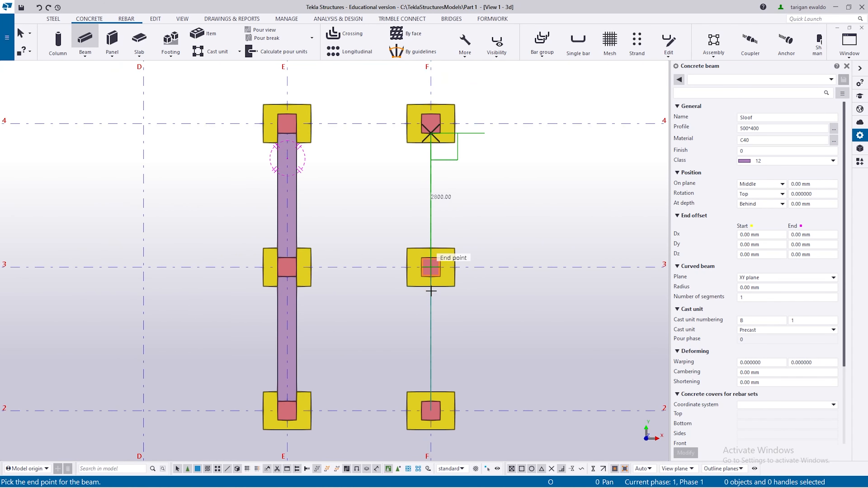
pyautogui.scroll(2, 424, 308)
pyautogui.click(425, 341)
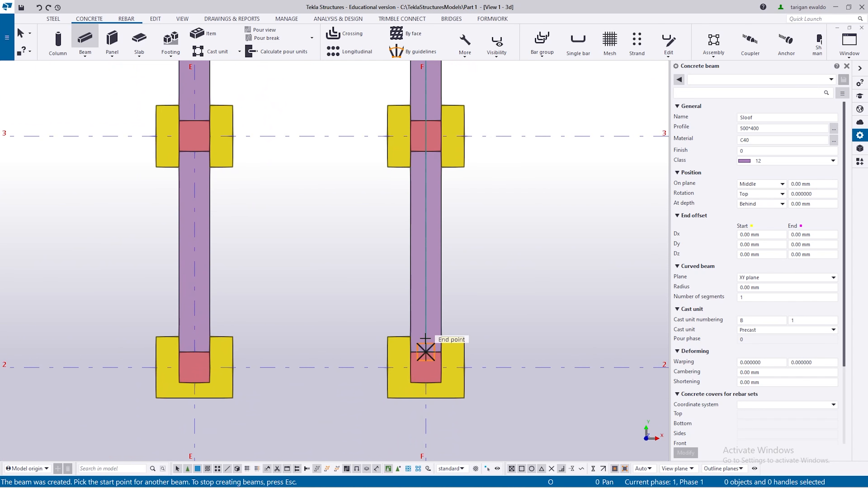
pyautogui.scroll(-2, 424, 346)
pyautogui.press('Escape')
# - Examine in 3D where the continuous Sloof beam on grid line F passes through the column at F3
pyautogui.scroll(1, 426, 212)
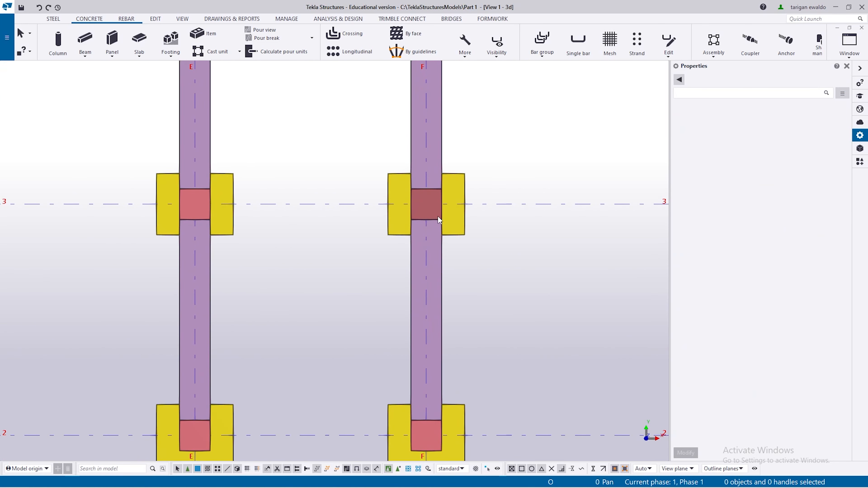
pyautogui.scroll(-1, 251, 239)
pyautogui.scroll(2, 386, 224)
pyautogui.keyDown('ctrl'); pyautogui.moveTo(394, 224); pyautogui.dragTo(276, 152, button='middle'); pyautogui.keyUp('ctrl')
pyautogui.scroll(2, 387, 352)
pyautogui.moveTo(392, 421)
pyautogui.mouseDown(button='middle')
pyautogui.moveTo(392, 329)
pyautogui.moveTo(380, 310)
pyautogui.moveTo(316, 270)
pyautogui.moveTo(242, 264)
pyautogui.moveTo(411, 310)
pyautogui.moveTo(346, 309)
pyautogui.mouseUp(button='middle')
pyautogui.scroll(2, 391, 329)
pyautogui.scroll(1, 377, 312)
pyautogui.scroll(-1, 375, 310)
pyautogui.click(291, 407)
pyautogui.scroll(-2, 411, 311)
pyautogui.scroll(2, 455, 340)
pyautogui.moveTo(455, 340)
pyautogui.keyDown('ctrl'); pyautogui.mouseDown(button='middle')
pyautogui.moveTo(398, 307)
pyautogui.moveTo(436, 341)
pyautogui.moveTo(478, 327)
pyautogui.moveTo(456, 329)
pyautogui.mouseUp(button='middle'); pyautogui.keyUp('ctrl')
pyautogui.scroll(-3, 438, 335)
pyautogui.scroll(2, 435, 379)
pyautogui.scroll(1, 423, 308)
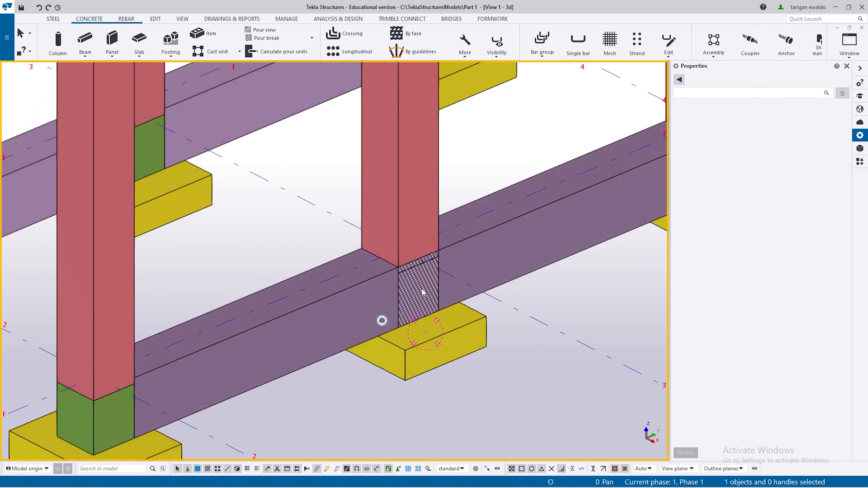
# - Select the continuous Sloof beam on grid line F and compare its column joint at F3 with the separate beams on grid line E
pyautogui.scroll(-2, 407, 275)
pyautogui.click(423, 282)
pyautogui.scroll(-1, 493, 281)
pyautogui.scroll(3, 455, 288)
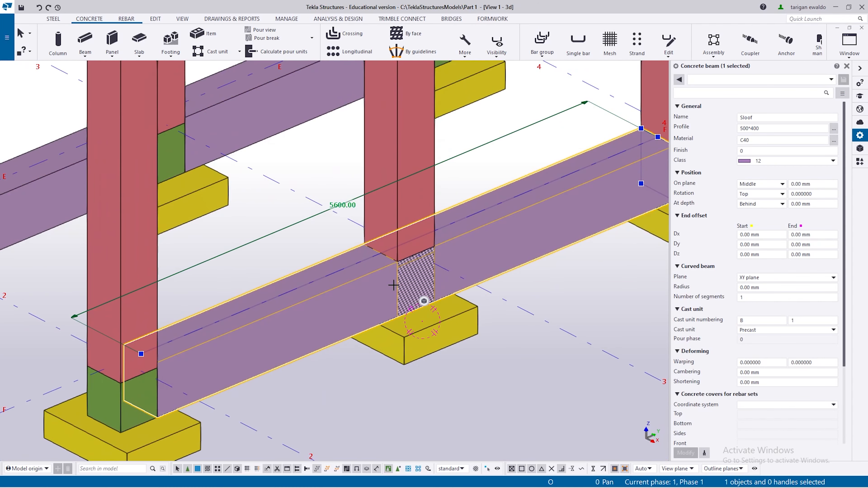
pyautogui.scroll(-2, 379, 281)
pyautogui.scroll(2, 225, 198)
pyautogui.keyDown('ctrl'); pyautogui.moveTo(253, 247); pyautogui.dragTo(227, 234, button='middle'); pyautogui.keyUp('ctrl')
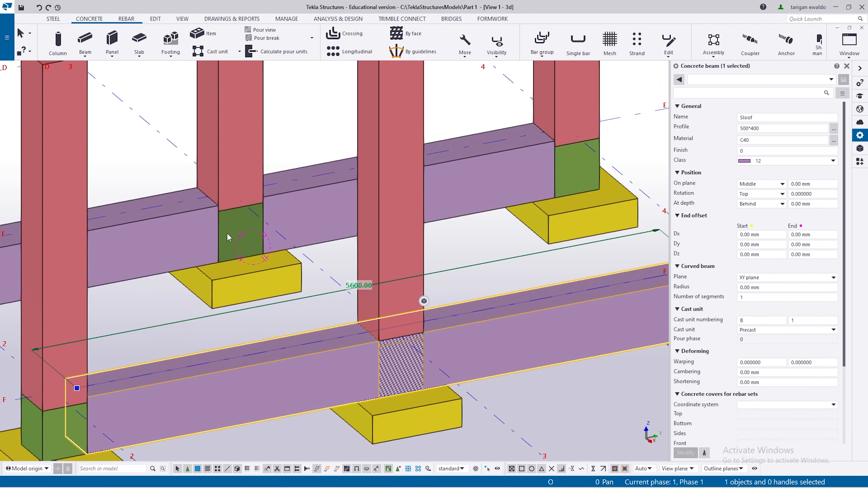
pyautogui.click(207, 295)
pyautogui.scroll(-3, 254, 289)
pyautogui.scroll(1, 314, 284)
pyautogui.click(350, 400)
pyautogui.scroll(3, 347, 376)
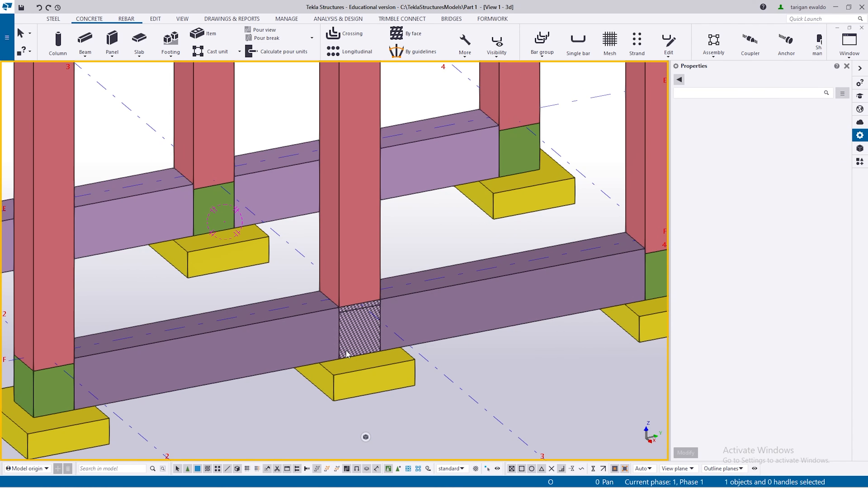
pyautogui.keyDown('ctrl'); pyautogui.moveTo(365, 334); pyautogui.dragTo(335, 329, button='middle'); pyautogui.keyUp('ctrl')
pyautogui.moveTo(369, 487)
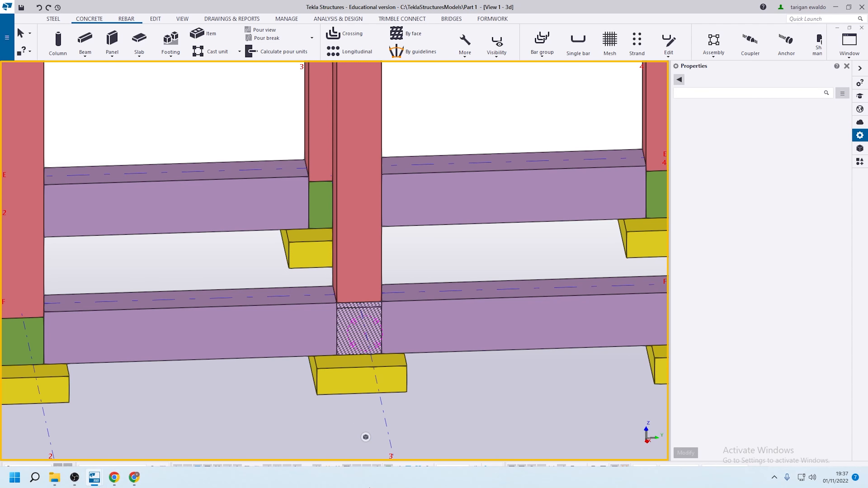
# - In plan view, split the continuous Sloof beam on grid line F at grid line 3, using the side midpoint of the F3 column
pyautogui.hotkey('ctrl', 'p')
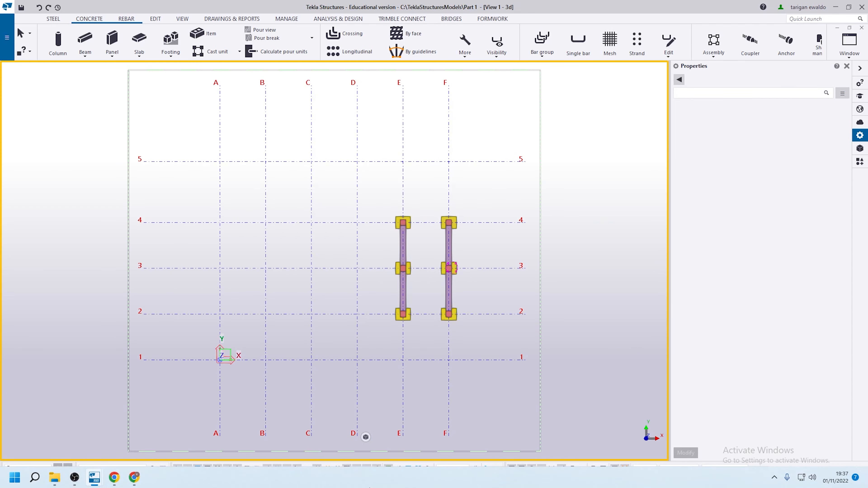
pyautogui.scroll(6, 451, 272)
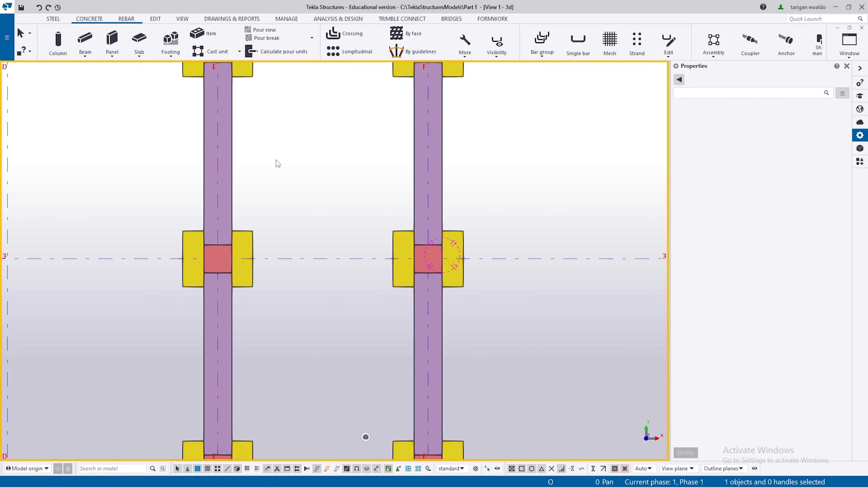
pyautogui.click(417, 164)
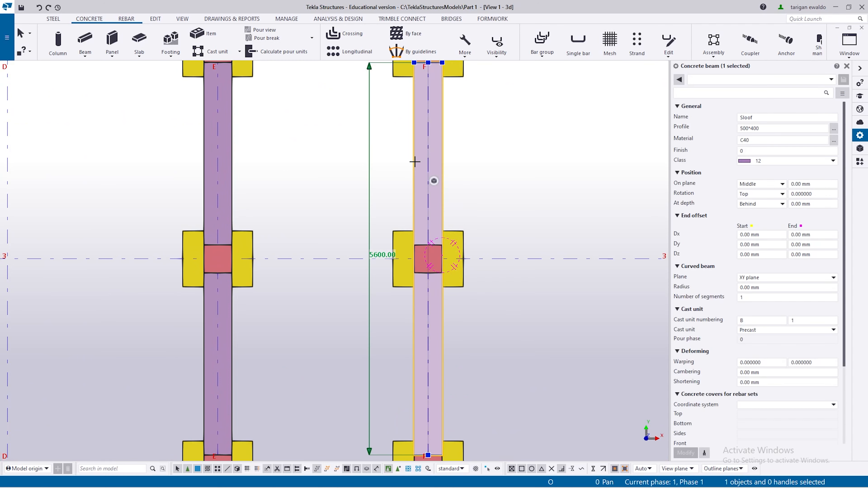
pyautogui.scroll(-3, 432, 180)
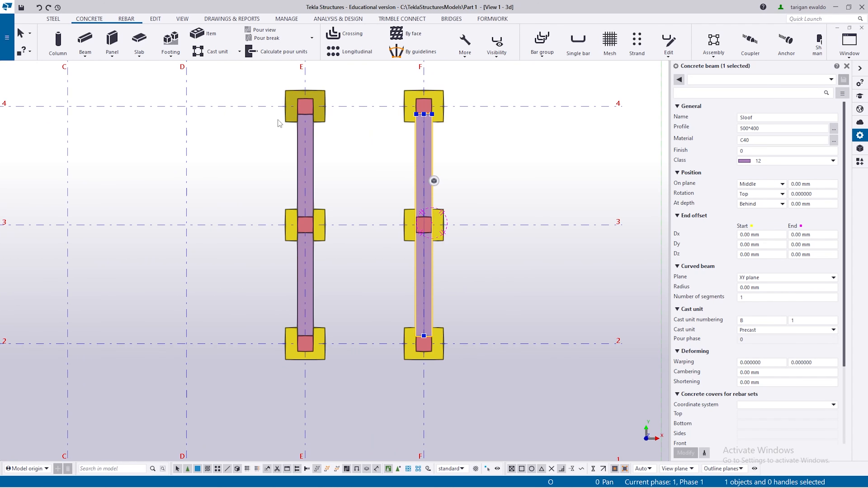
pyautogui.click(155, 20)
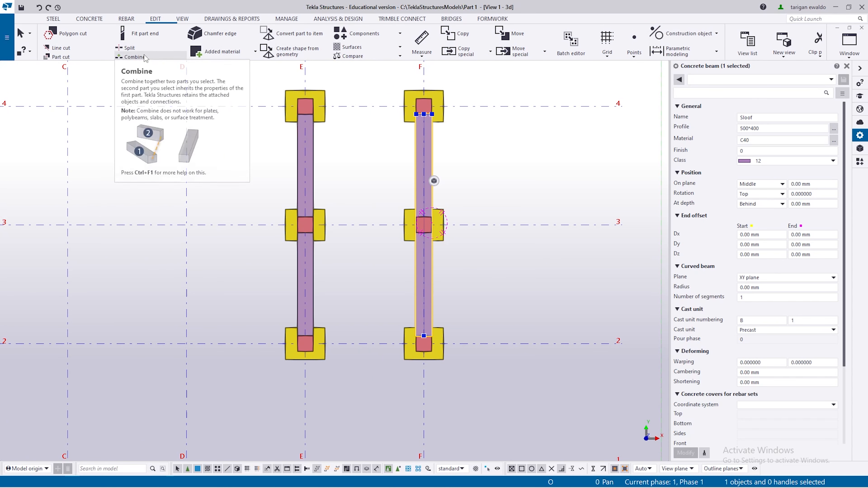
pyautogui.scroll(2, 457, 244)
pyautogui.scroll(2, 413, 184)
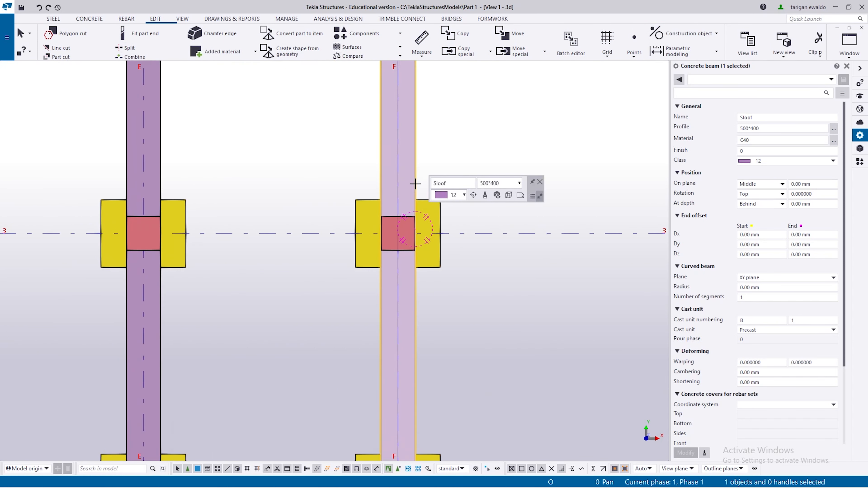
pyautogui.moveTo(408, 206); pyautogui.dragTo(361, 225, button='middle')
pyautogui.scroll(-2, 366, 154)
pyautogui.scroll(-3, 375, 143)
pyautogui.scroll(3, 379, 190)
pyautogui.moveTo(377, 190); pyautogui.dragTo(365, 221, button='middle')
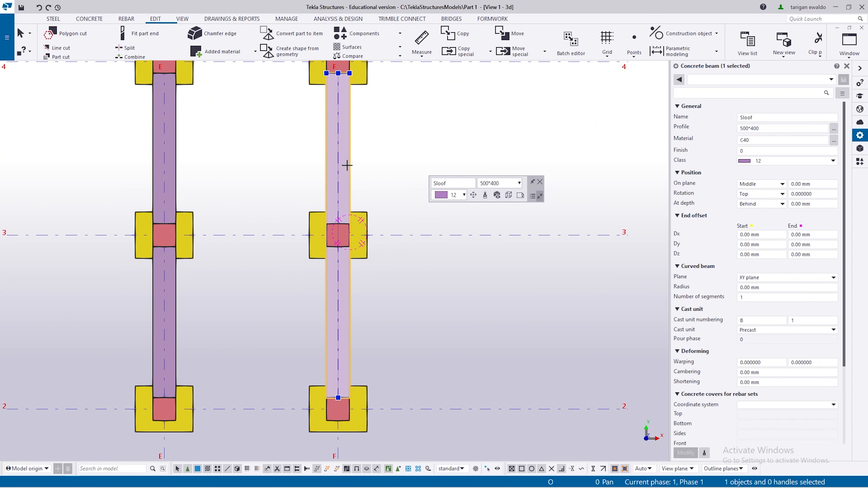
pyautogui.scroll(1, 347, 166)
pyautogui.click(145, 48)
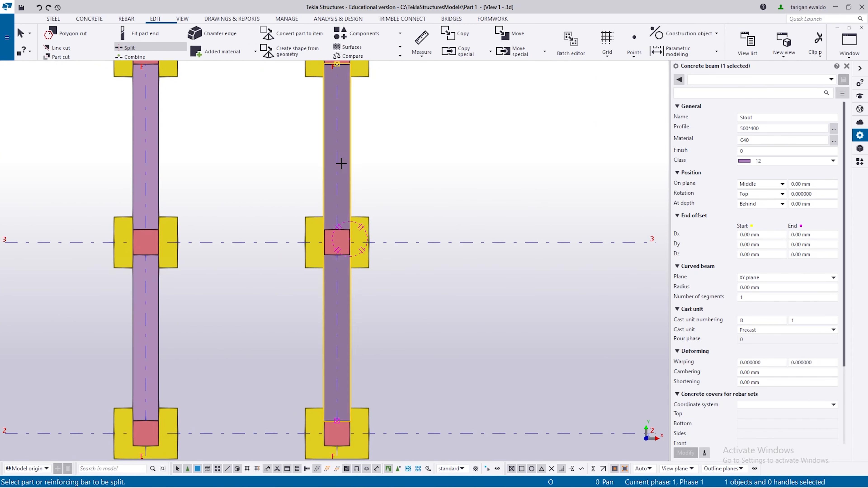
pyautogui.scroll(1, 342, 206)
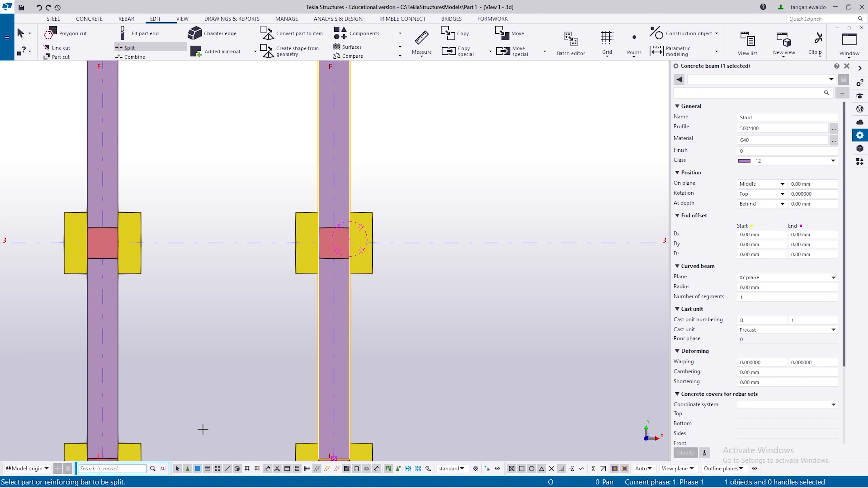
pyautogui.click(342, 329)
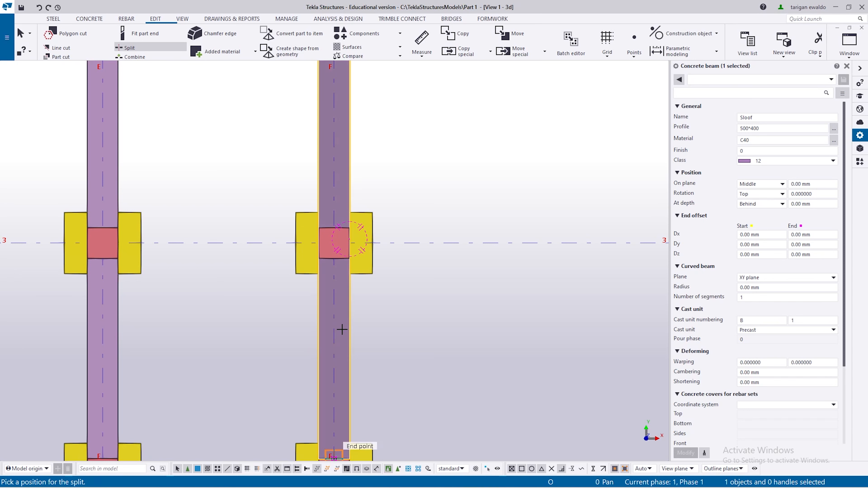
pyautogui.scroll(4, 348, 242)
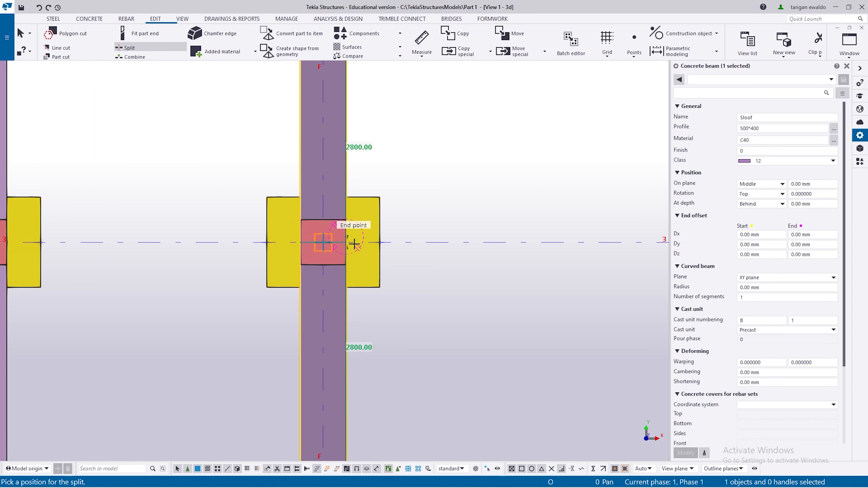
pyautogui.scroll(1, 349, 241)
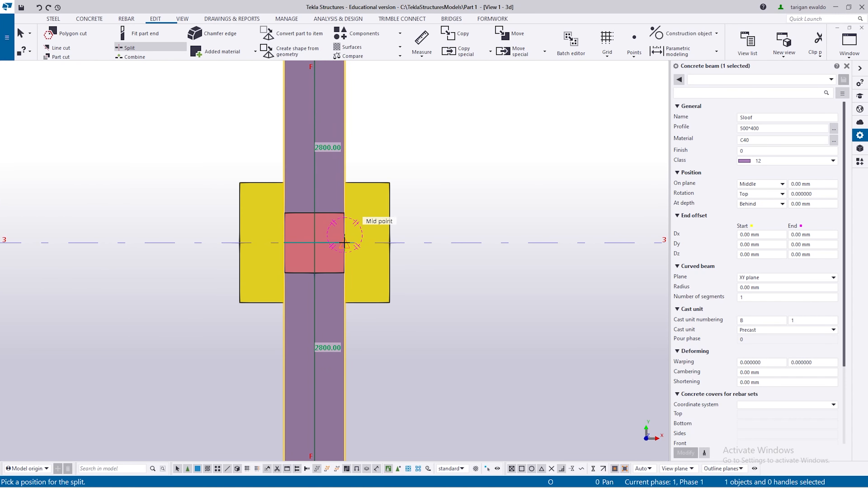
pyautogui.click(344, 243)
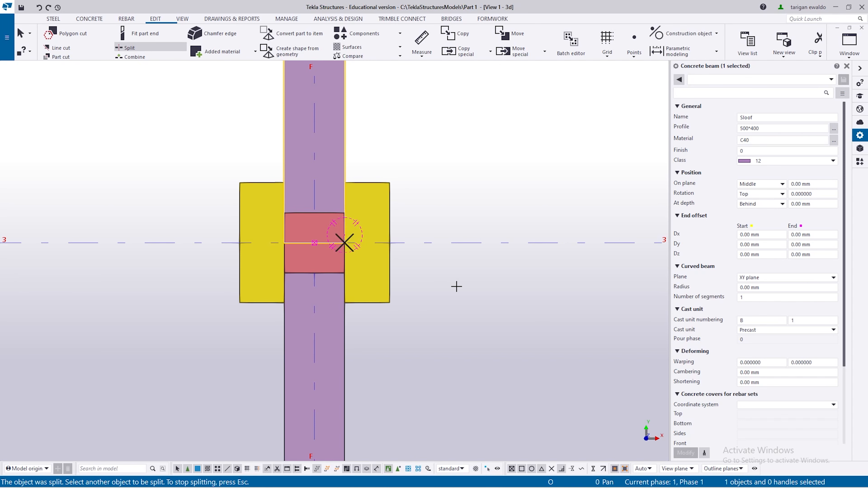
# - Examine the split at column F3 in 3D by selecting the two Sloof beam halves on grid line F in turn
pyautogui.press('Escape')
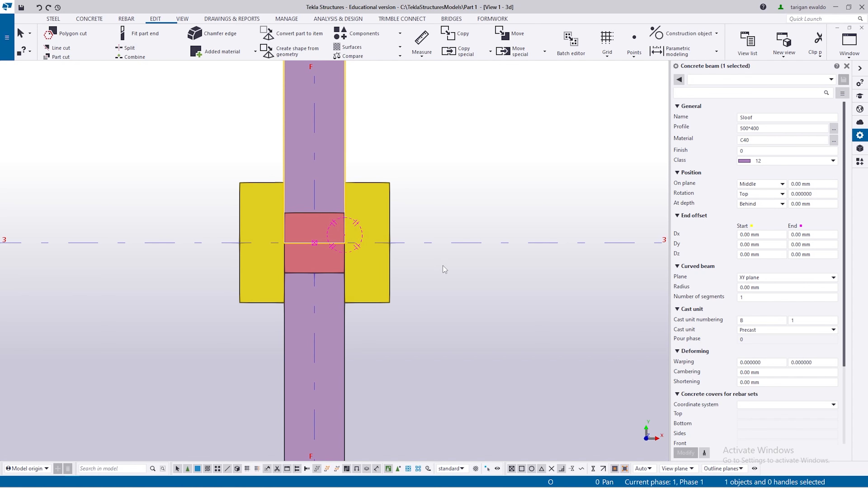
pyautogui.moveTo(336, 279)
pyautogui.keyDown('ctrl'); pyautogui.mouseDown(button='middle')
pyautogui.moveTo(316, 242)
pyautogui.moveTo(264, 340)
pyautogui.moveTo(272, 272)
pyautogui.moveTo(245, 232)
pyautogui.mouseUp(button='middle'); pyautogui.keyUp('ctrl')
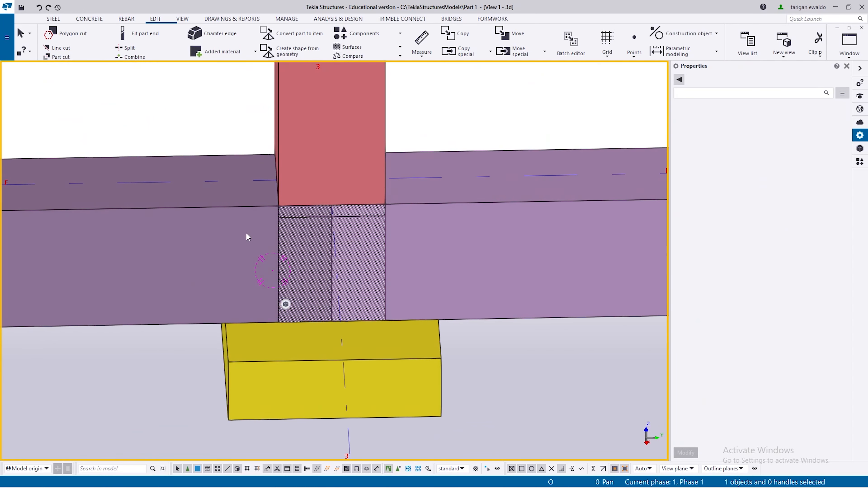
pyautogui.moveTo(466, 245)
pyautogui.keyDown('ctrl'); pyautogui.mouseDown(button='middle')
pyautogui.moveTo(485, 263)
pyautogui.moveTo(324, 262)
pyautogui.moveTo(408, 261)
pyautogui.mouseUp(button='middle'); pyautogui.keyUp('ctrl')
pyautogui.click(326, 261)
pyautogui.click(495, 260)
pyautogui.click(325, 260)
pyautogui.click(479, 262)
pyautogui.click(345, 266)
pyautogui.click(455, 269)
pyautogui.click(251, 273)
pyautogui.keyDown('ctrl'); pyautogui.moveTo(338, 266); pyautogui.dragTo(370, 255, button='middle'); pyautogui.keyUp('ctrl')
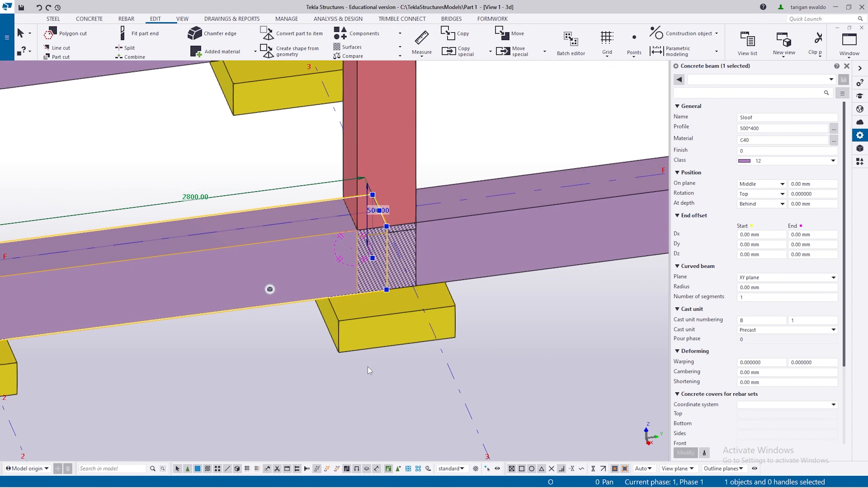
# - Try to move the corner handle at the F3 end of the Sloof beam between F2 and F3
pyautogui.scroll(2, 342, 266)
pyautogui.scroll(-4, 269, 275)
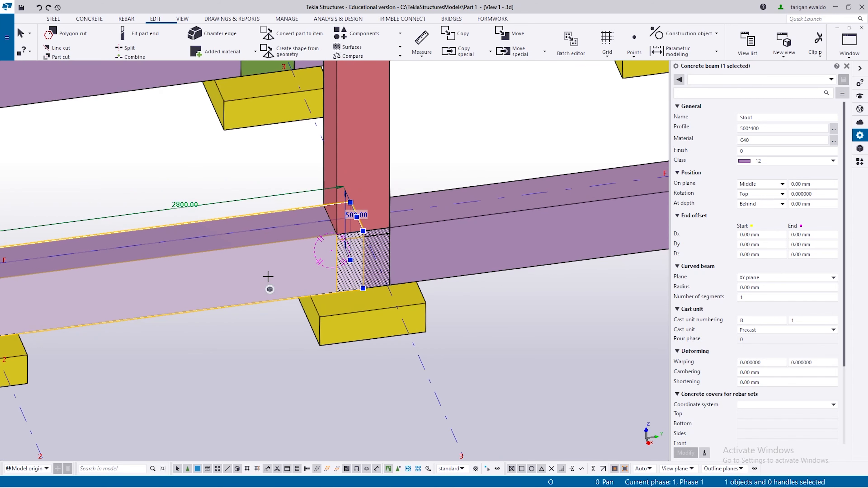
pyautogui.click(256, 339)
pyautogui.scroll(2, 323, 269)
pyautogui.click(281, 252)
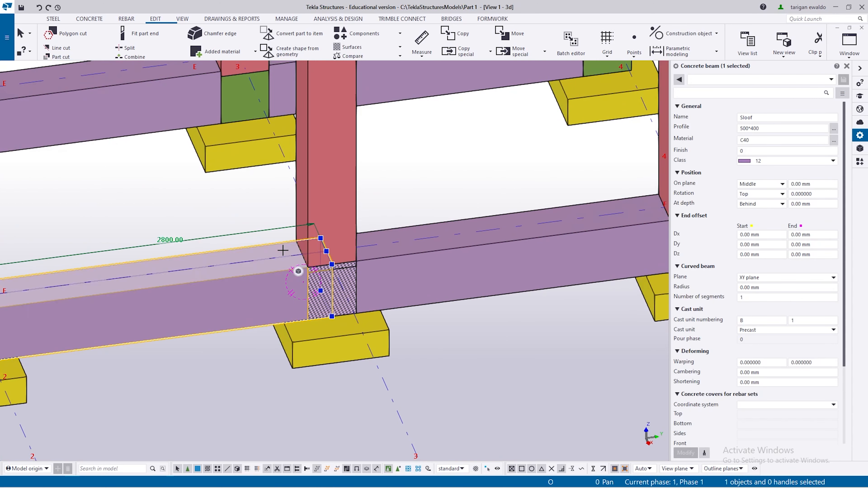
pyautogui.scroll(2, 281, 249)
pyautogui.click(346, 251)
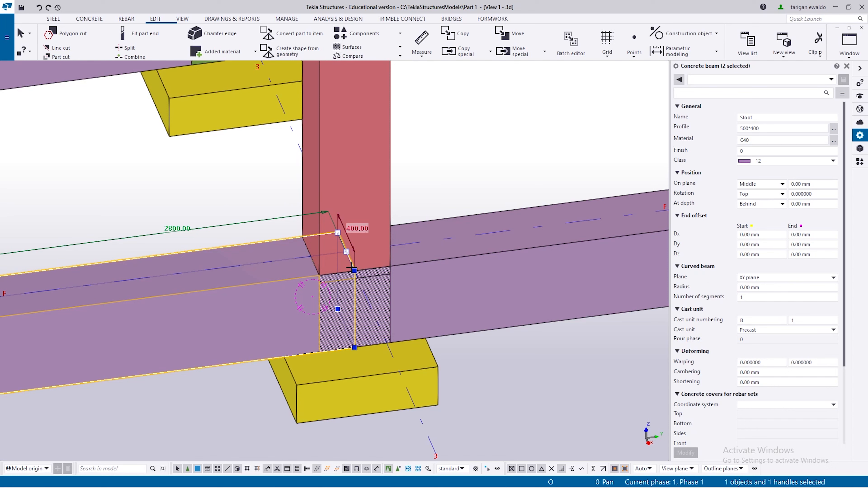
pyautogui.moveTo(354, 270)
pyautogui.mouseDown()
pyautogui.moveTo(316, 275)
pyautogui.moveTo(355, 271)
pyautogui.mouseUp()
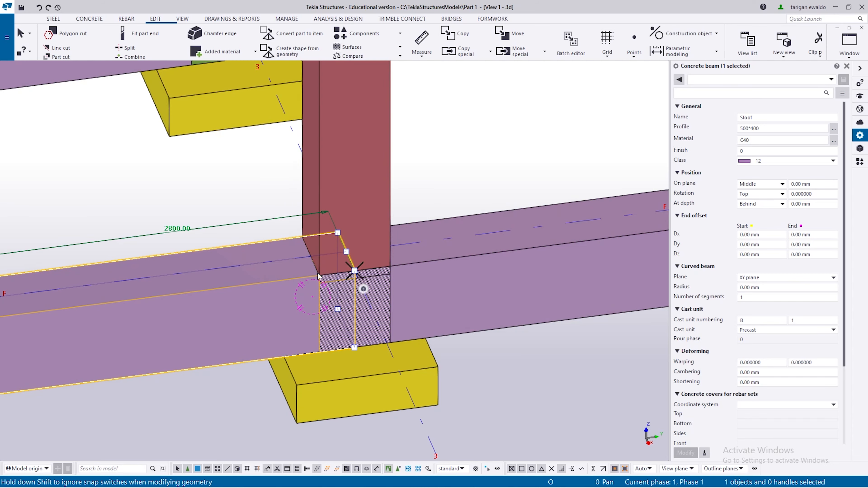
pyautogui.scroll(-3, 317, 275)
pyautogui.click(288, 359)
pyautogui.scroll(-5, 306, 305)
pyautogui.scroll(5, 301, 306)
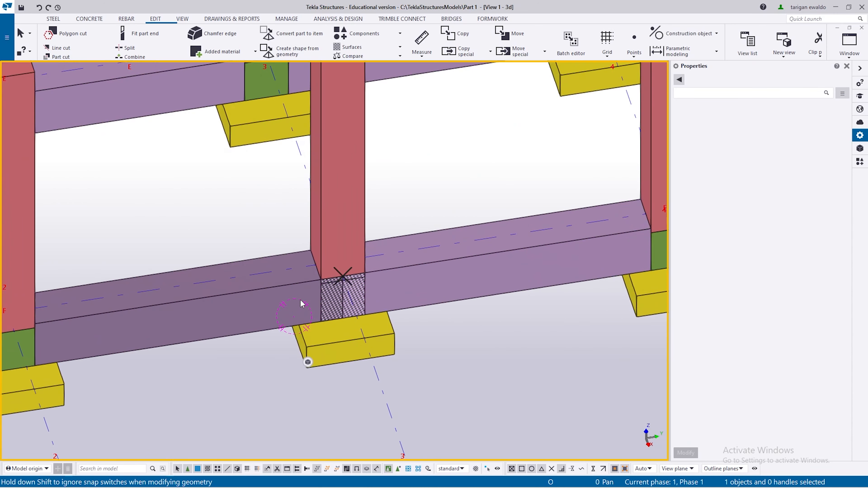
pyautogui.click(298, 297)
pyautogui.scroll(-3, 307, 308)
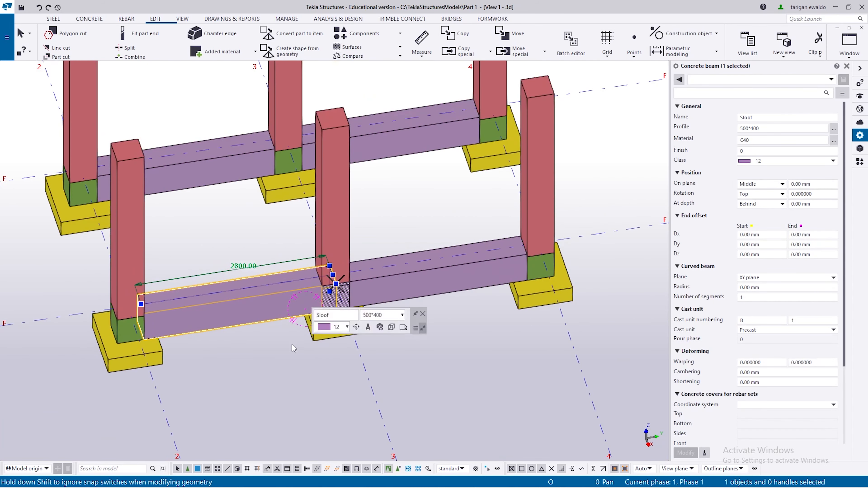
pyautogui.click(293, 346)
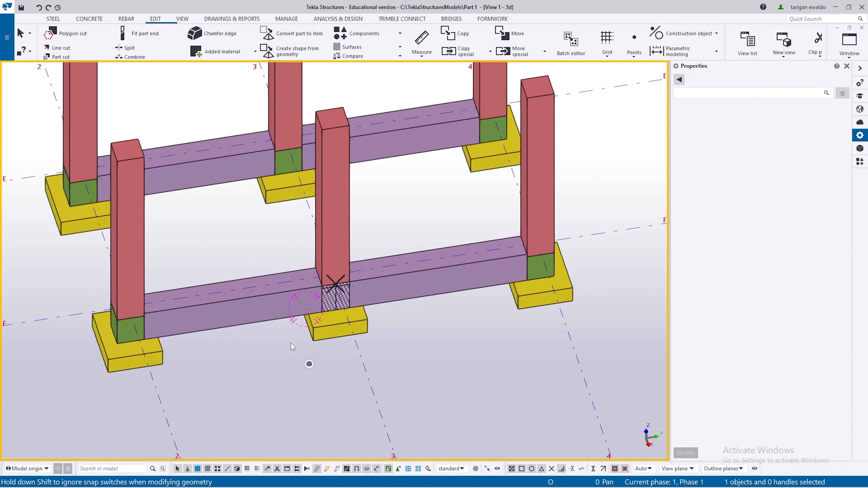
# - Part cut the Sloof beam between F2 and F3, using the F3 column as the cutting part
pyautogui.click(68, 58)
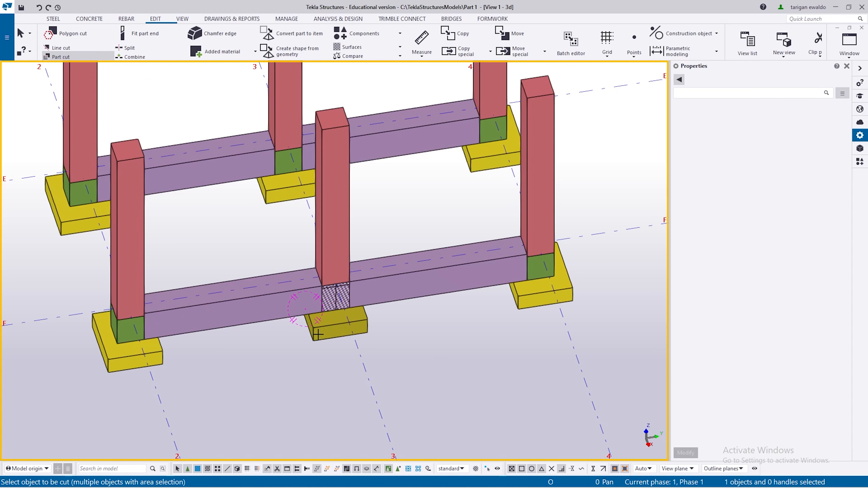
pyautogui.scroll(4, 312, 340)
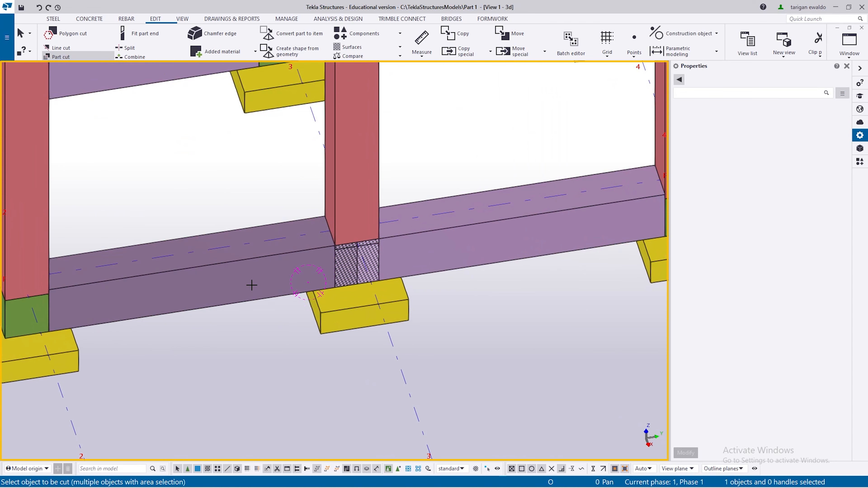
pyautogui.click(252, 284)
pyautogui.scroll(3, 252, 279)
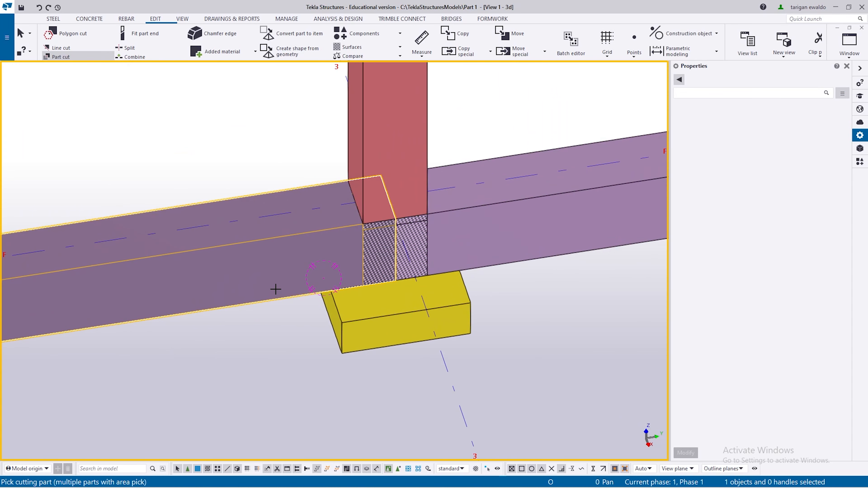
pyautogui.moveTo(281, 284); pyautogui.dragTo(284, 250, button='middle')
pyautogui.scroll(2, 308, 251)
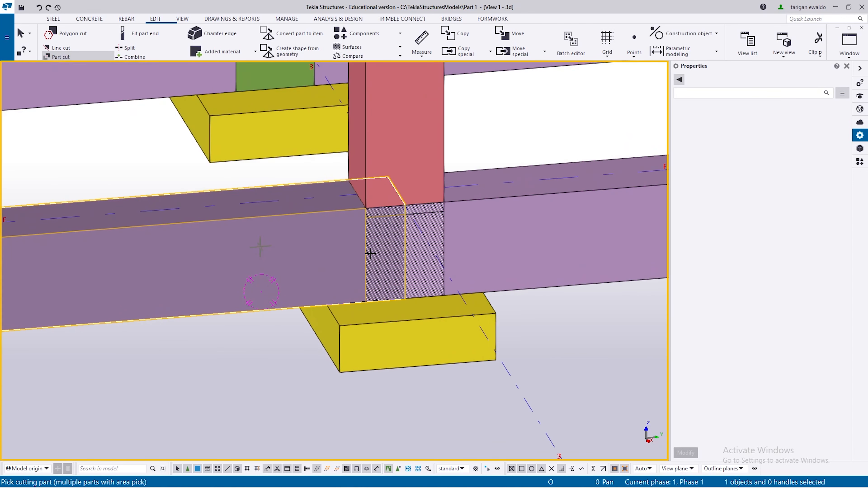
pyautogui.scroll(-2, 292, 276)
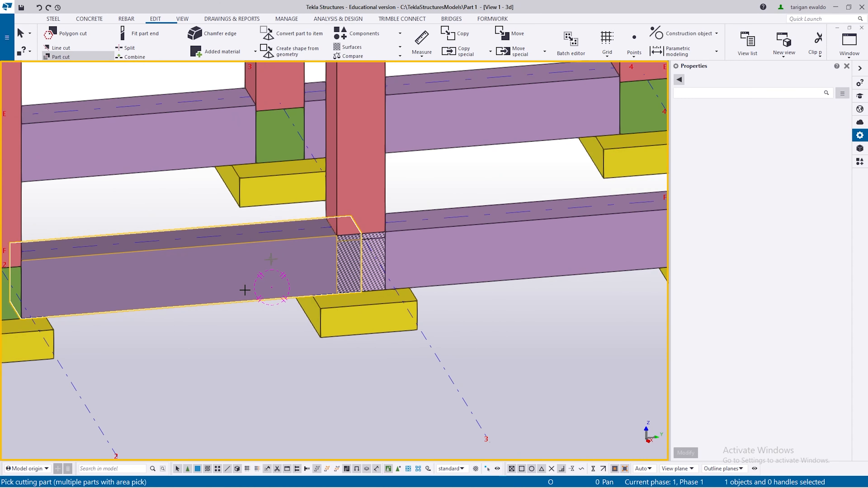
pyautogui.scroll(3, 379, 203)
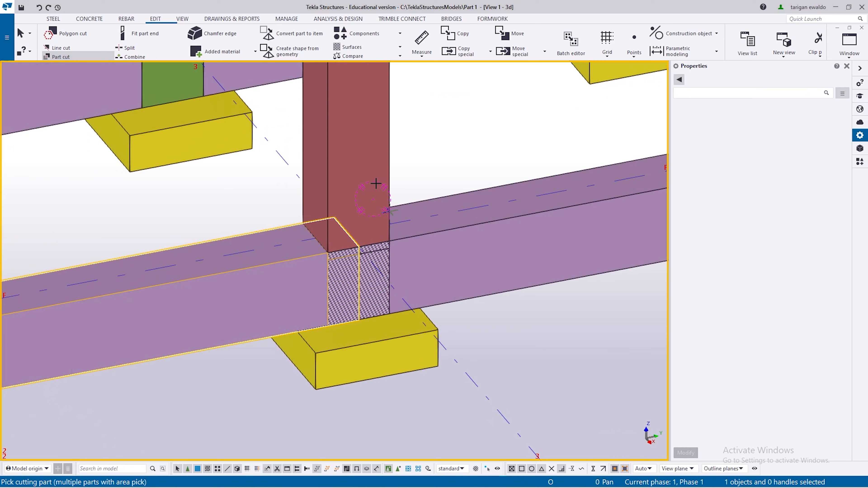
pyautogui.click(373, 159)
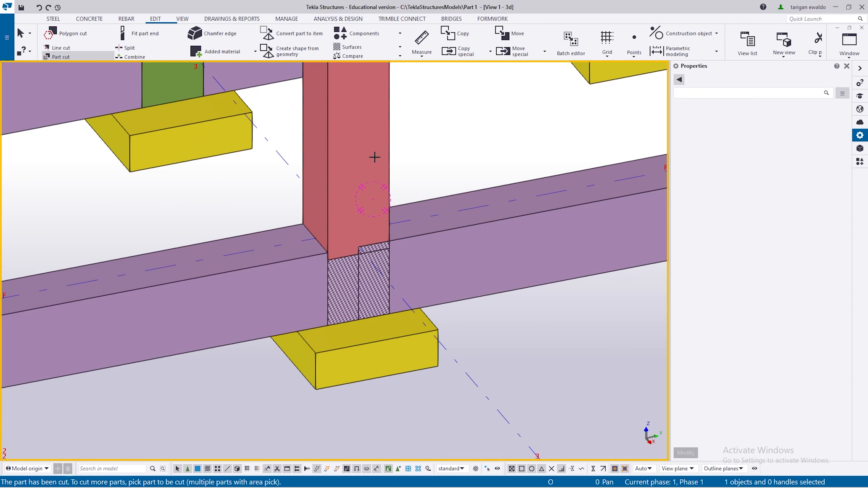
pyautogui.press('Escape')
# - Select the Sloof beam between F2 and F3 and examine its cut end from both sides
pyautogui.scroll(3, 319, 288)
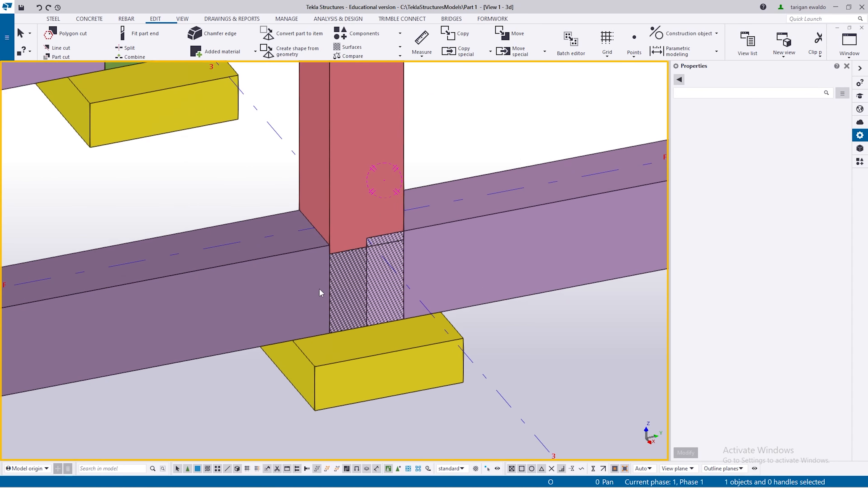
pyautogui.click(315, 288)
pyautogui.scroll(-4, 291, 295)
pyautogui.keyDown('ctrl'); pyautogui.moveTo(266, 307); pyautogui.dragTo(527, 290, button='middle'); pyautogui.keyUp('ctrl')
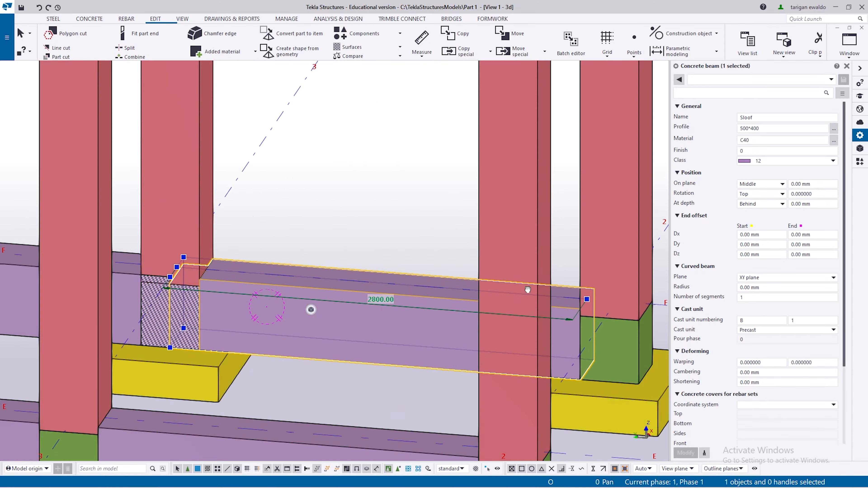
pyautogui.scroll(3, 232, 325)
pyautogui.scroll(-3, 239, 315)
pyautogui.keyDown('ctrl'); pyautogui.moveTo(267, 291); pyautogui.dragTo(147, 343, button='middle'); pyautogui.keyUp('ctrl')
pyautogui.click(212, 272)
pyautogui.moveTo(391, 262); pyautogui.dragTo(339, 224, button='middle')
# - Select the Kolom column and the Pedestal at F3 in turn to inspect how they overlap the Sloof beams
pyautogui.click(340, 223)
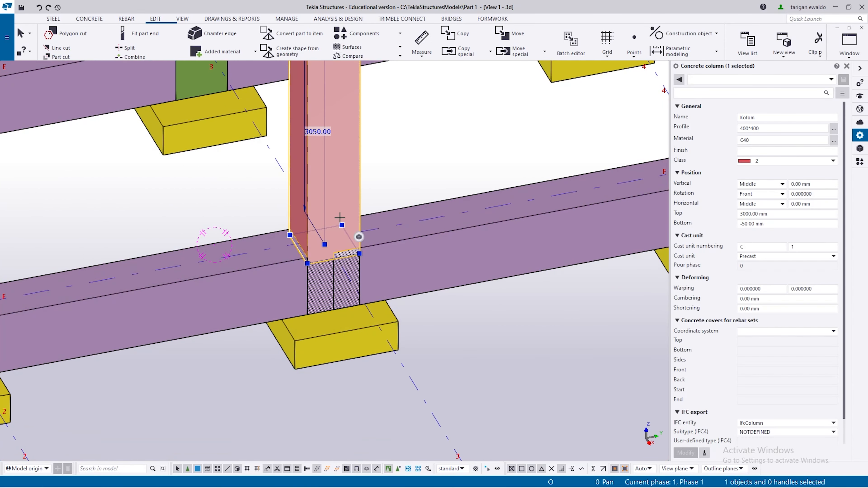
pyautogui.press('Escape')
pyautogui.scroll(1, 340, 291)
pyautogui.click(322, 241)
pyautogui.scroll(1, 325, 311)
pyautogui.scroll(-2, 322, 313)
pyautogui.click(316, 316)
pyautogui.scroll(3, 315, 316)
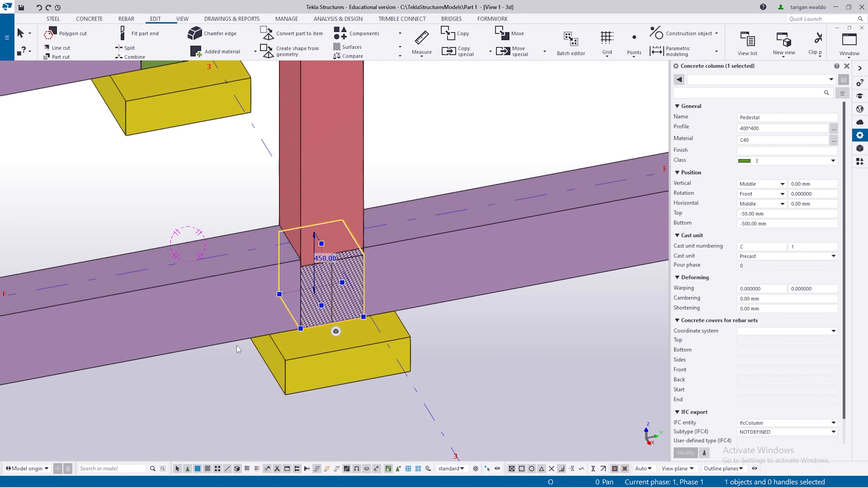
pyautogui.scroll(-4, 236, 348)
pyautogui.scroll(-3, 238, 348)
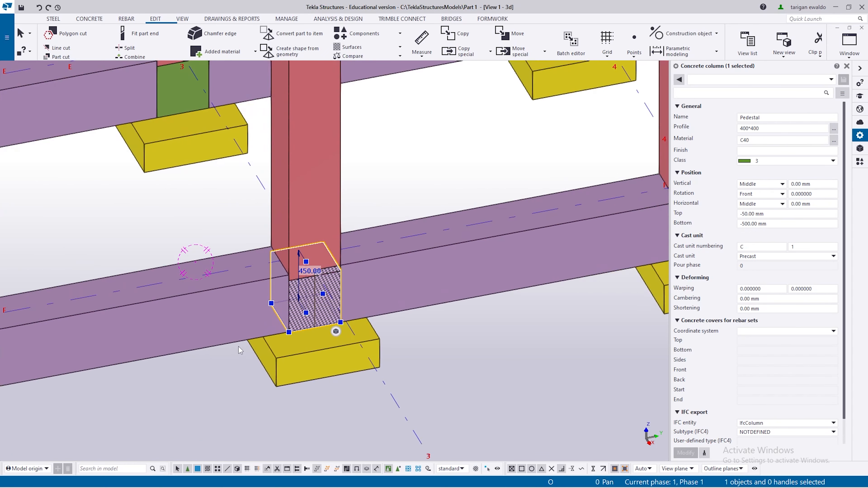
pyautogui.click(240, 359)
pyautogui.scroll(4, 249, 328)
pyautogui.moveTo(251, 326)
pyautogui.keyDown('ctrl'); pyautogui.mouseDown(button='middle')
pyautogui.moveTo(262, 283)
pyautogui.moveTo(281, 303)
pyautogui.moveTo(281, 293)
pyautogui.mouseUp(button='middle'); pyautogui.keyUp('ctrl')
pyautogui.scroll(3, 293, 287)
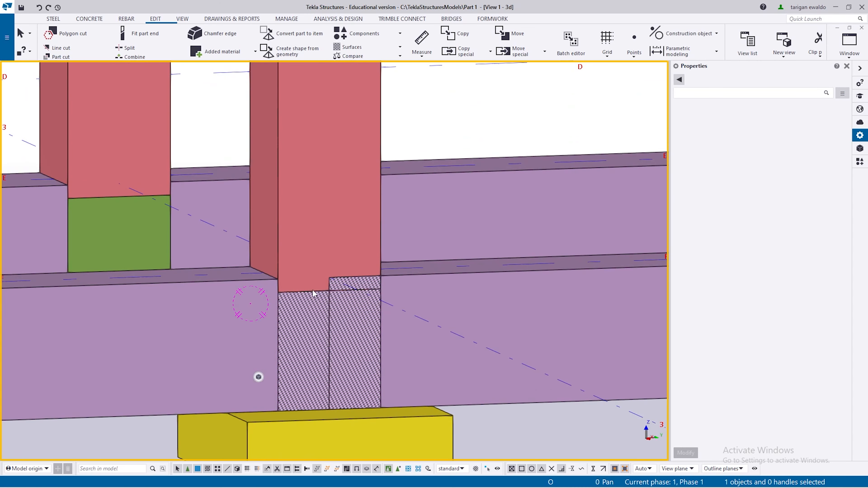
pyautogui.scroll(-2, 312, 277)
pyautogui.click(310, 272)
pyautogui.scroll(-3, 246, 307)
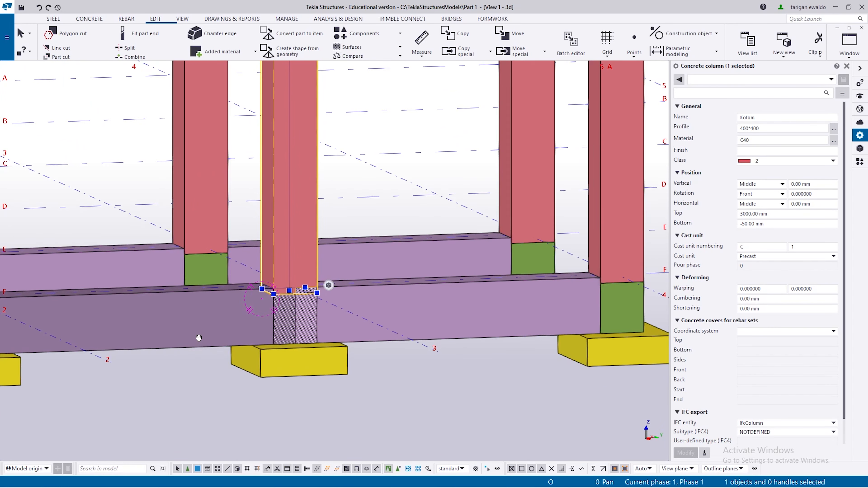
pyautogui.keyDown('ctrl'); pyautogui.moveTo(197, 338); pyautogui.dragTo(189, 338, button='middle'); pyautogui.keyUp('ctrl')
pyautogui.click(197, 374)
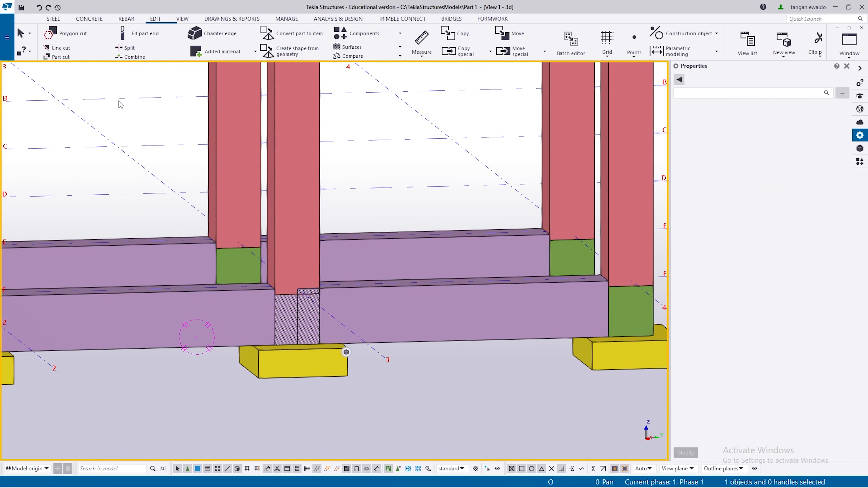
# - Part cut the Sloof beam between F3 and F4, using the F3 column as the cutting part
pyautogui.click(67, 57)
pyautogui.click(441, 316)
pyautogui.scroll(1, 370, 296)
pyautogui.keyDown('ctrl'); pyautogui.moveTo(305, 261); pyautogui.dragTo(324, 273, button='middle'); pyautogui.keyUp('ctrl')
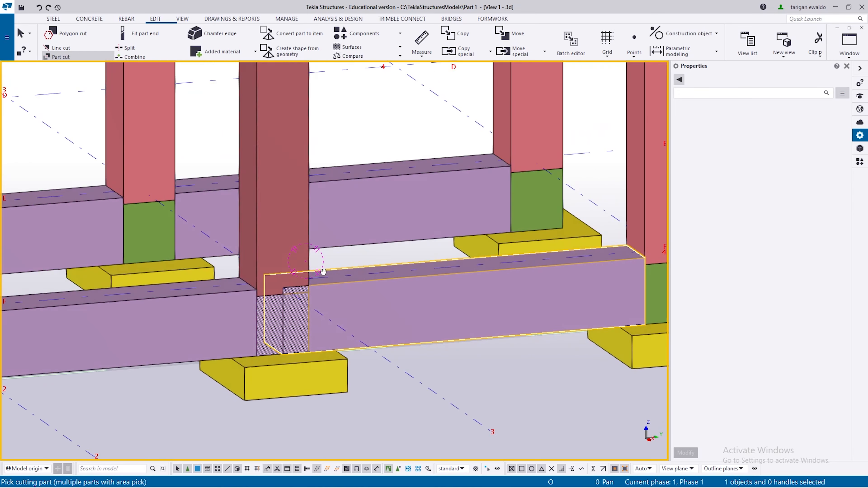
pyautogui.click(296, 249)
pyautogui.scroll(1, 312, 298)
pyautogui.keyDown('ctrl'); pyautogui.moveTo(279, 291); pyautogui.dragTo(293, 283, button='middle'); pyautogui.keyUp('ctrl')
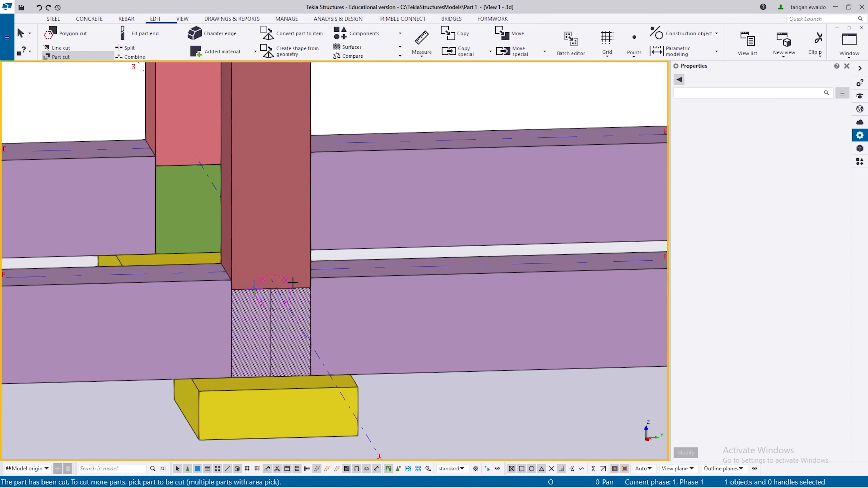
pyautogui.scroll(-1, 331, 300)
pyautogui.press('Escape')
pyautogui.scroll(-1, 310, 344)
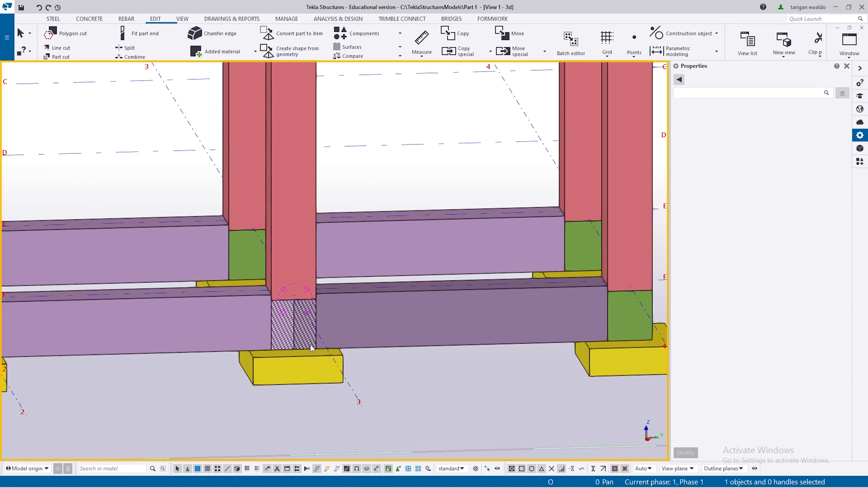
# - Check the cut end of the Sloof beam between F2 and F3, and hide the Sloof beam between F3 and F4
pyautogui.scroll(2, 222, 333)
pyautogui.click(220, 330)
pyautogui.scroll(3, 251, 290)
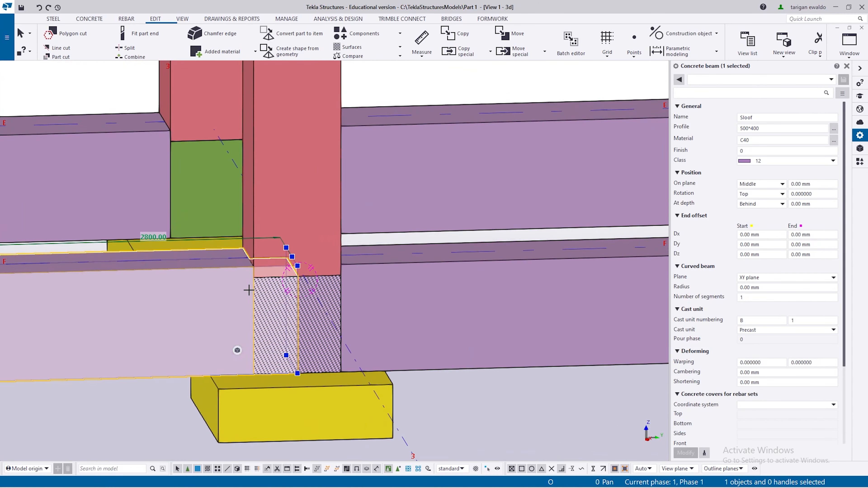
pyautogui.scroll(-4, 248, 291)
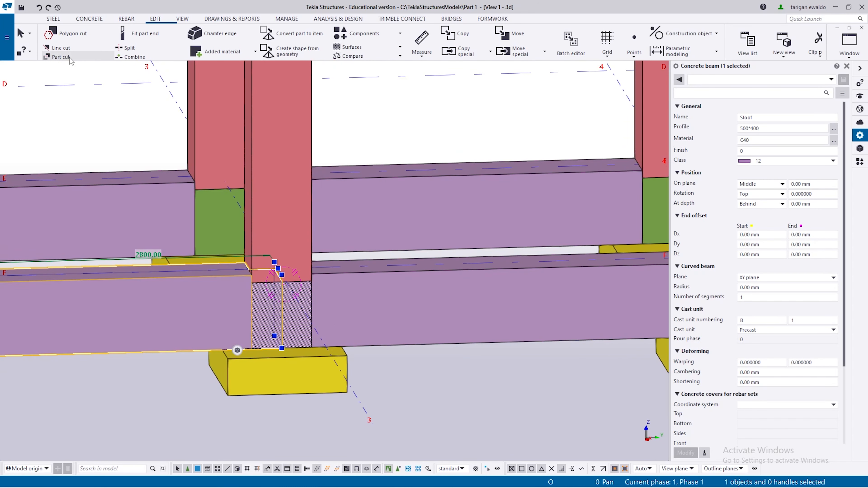
pyautogui.click(399, 355)
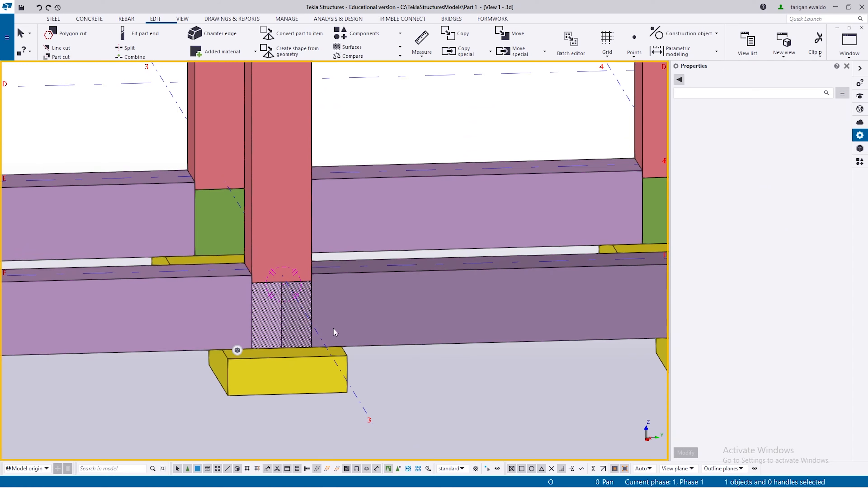
pyautogui.scroll(-2, 266, 304)
pyautogui.keyDown('ctrl'); pyautogui.moveTo(271, 304); pyautogui.dragTo(239, 329, button='middle'); pyautogui.keyUp('ctrl')
pyautogui.click(427, 300)
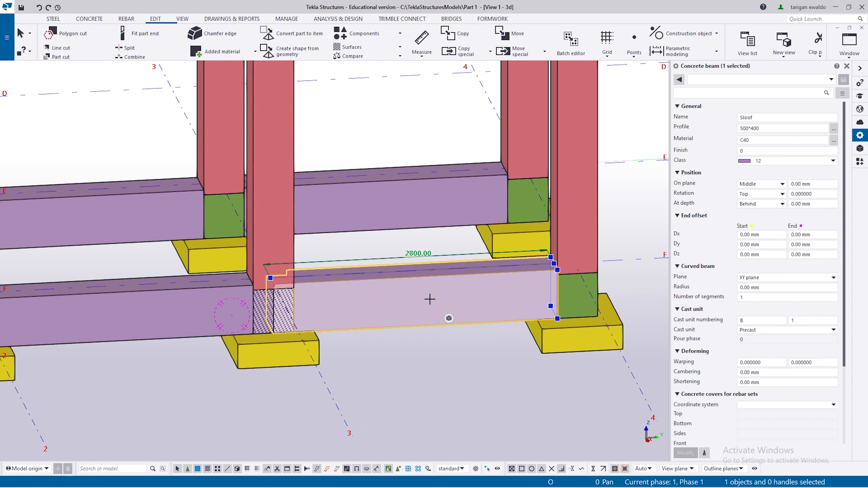
pyautogui.rightClick(430, 299)
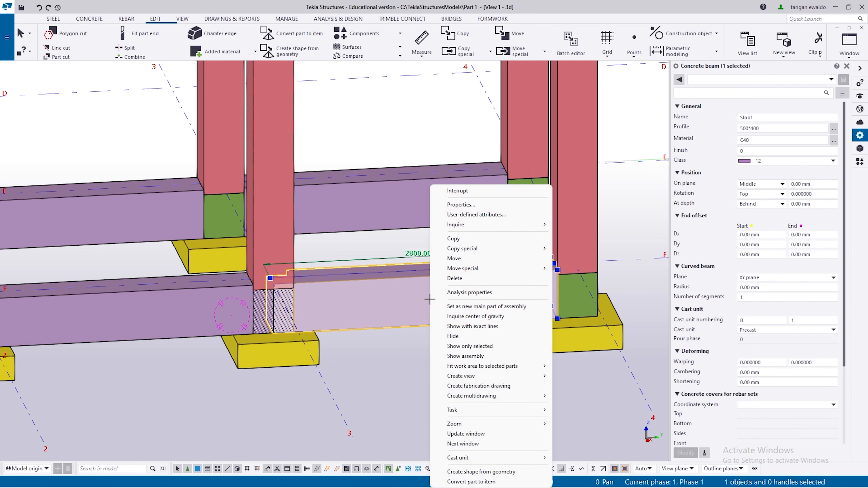
pyautogui.click(462, 337)
pyautogui.scroll(-3, 411, 347)
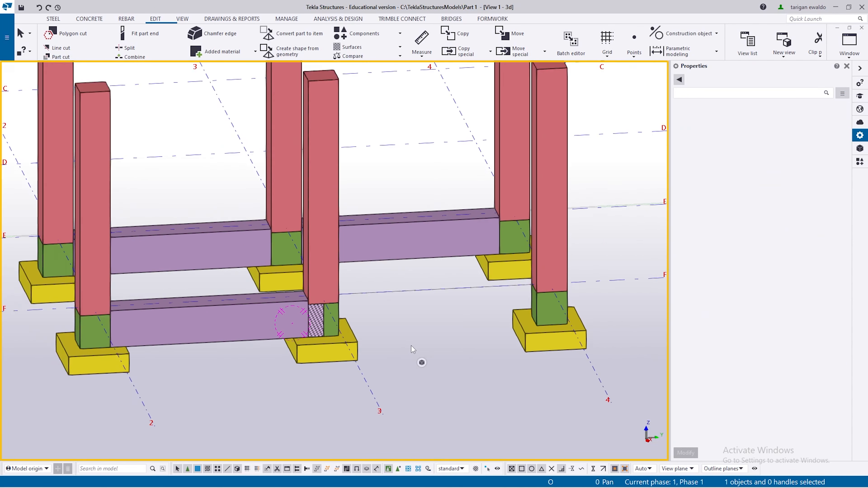
# - Part cut the Sloof beam between F2 and F3, using the Pedestal at F3 as the cutting part
pyautogui.click(60, 56)
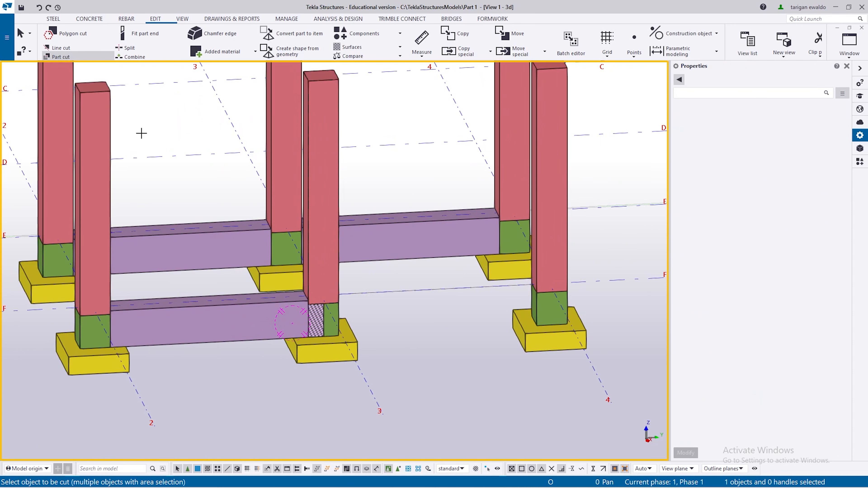
pyautogui.scroll(2, 255, 336)
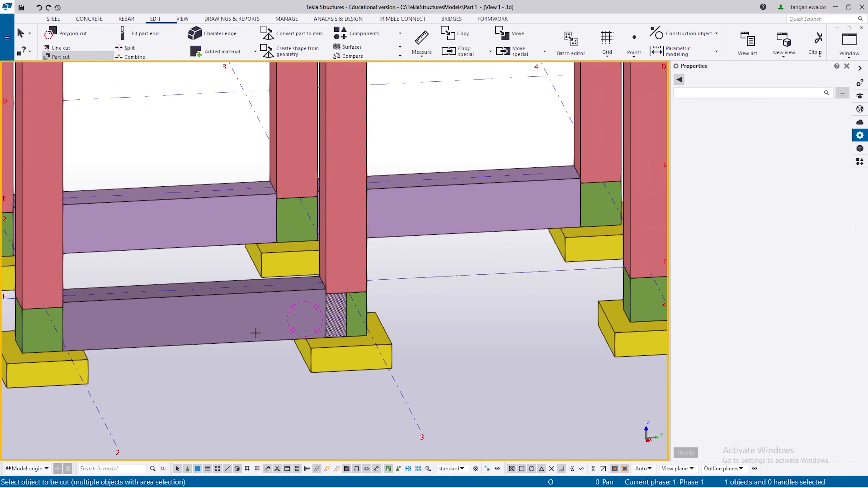
pyautogui.click(257, 335)
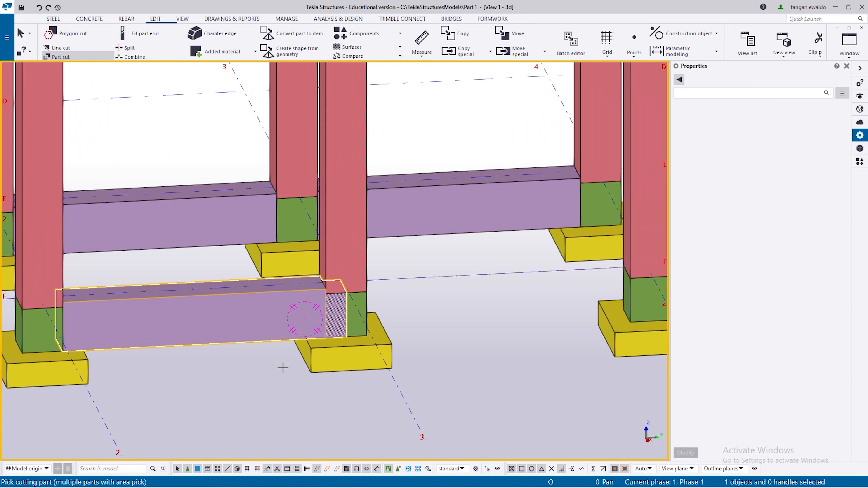
pyautogui.scroll(2, 342, 345)
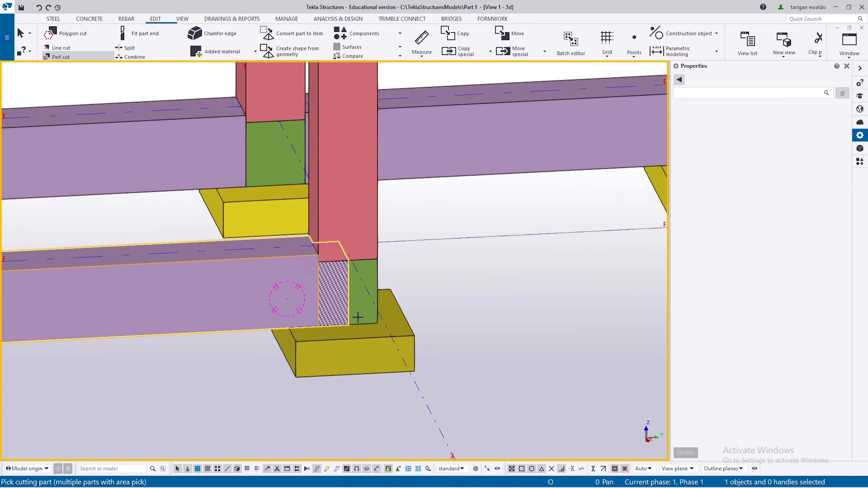
pyautogui.click(361, 302)
pyautogui.scroll(-2, 270, 369)
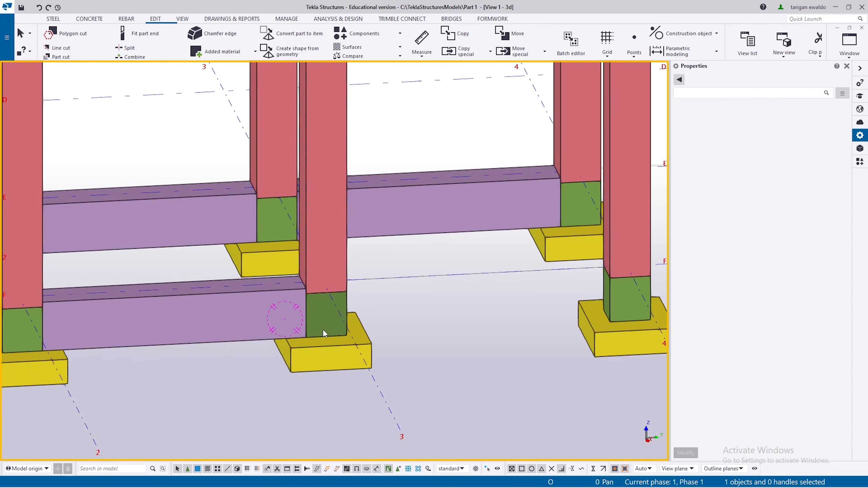
pyautogui.scroll(-2, 323, 330)
pyautogui.scroll(3, 328, 332)
pyautogui.keyDown('ctrl'); pyautogui.moveTo(326, 330); pyautogui.dragTo(493, 325, button='middle'); pyautogui.keyUp('ctrl')
pyautogui.keyDown('ctrl'); pyautogui.moveTo(326, 324); pyautogui.dragTo(293, 337, button='middle'); pyautogui.keyUp('ctrl')
pyautogui.scroll(-3, 293, 338)
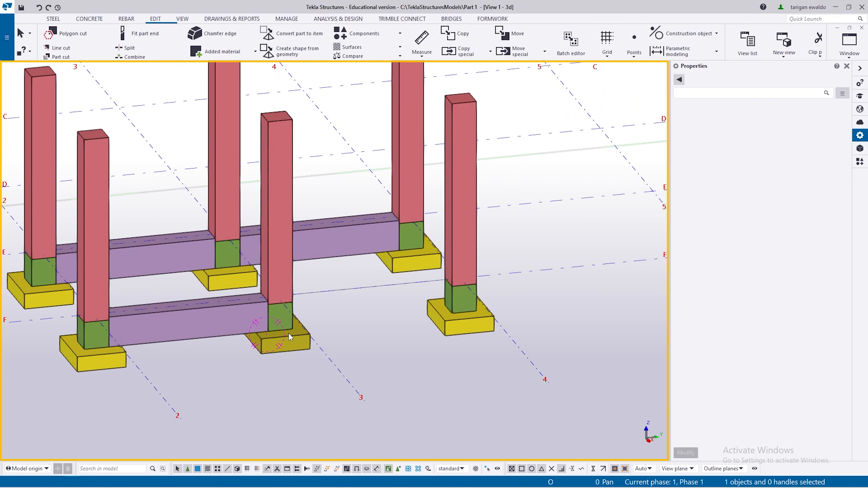
# - Redraw the view to restore the hidden Sloof beam between F3 and F4, and part cut it with the F3 Pedestal
pyautogui.rightClick(379, 322)
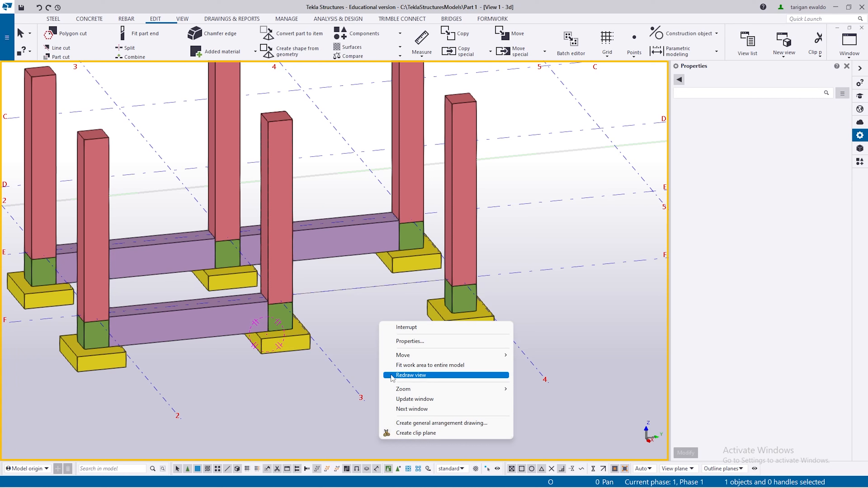
pyautogui.click(410, 377)
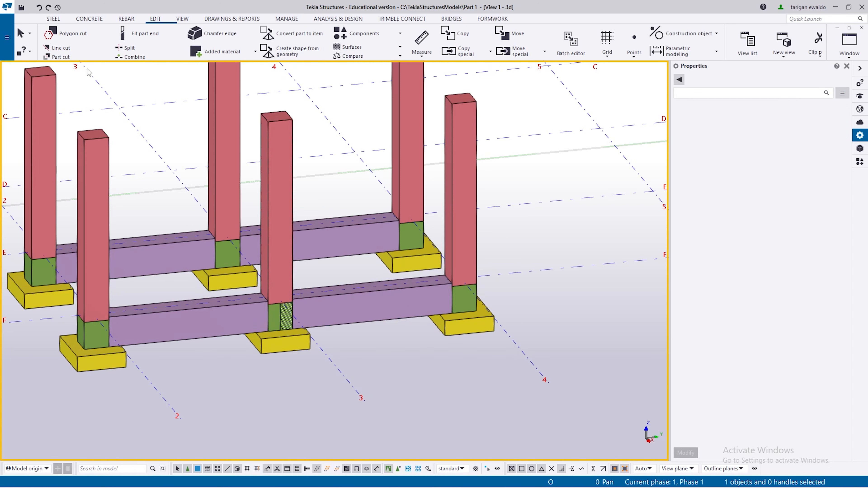
pyautogui.click(72, 57)
pyautogui.scroll(3, 316, 304)
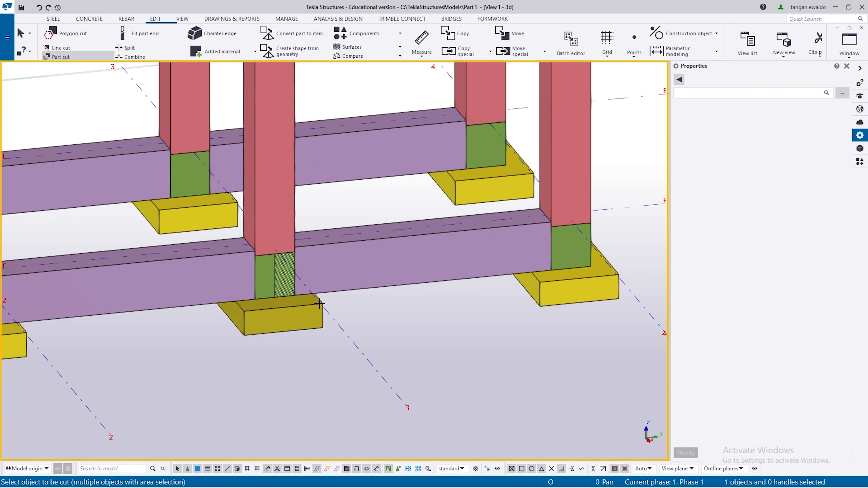
pyautogui.click(363, 262)
pyautogui.scroll(2, 361, 263)
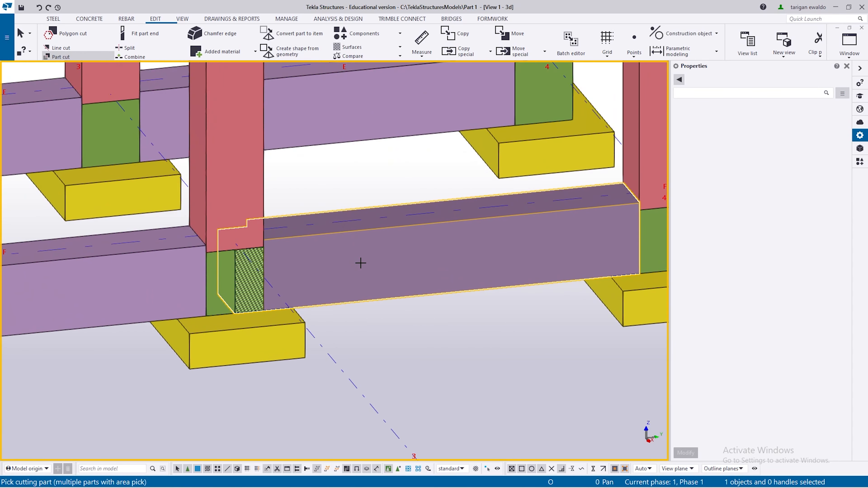
pyautogui.scroll(2, 213, 306)
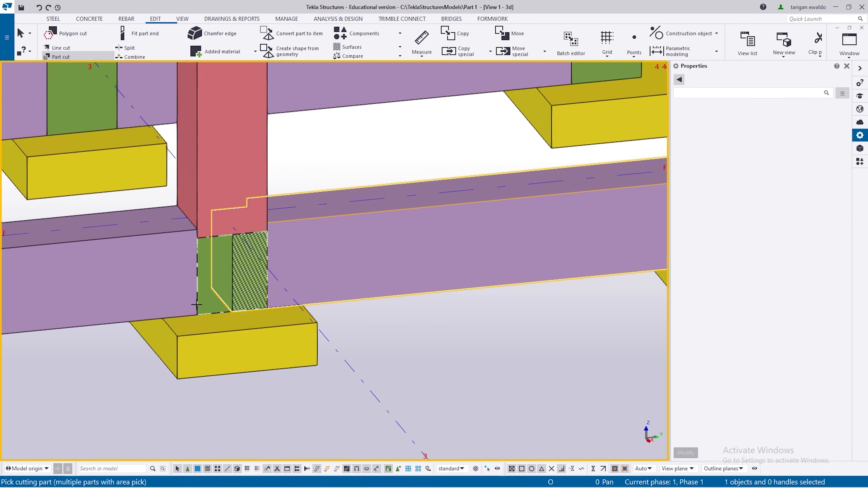
pyautogui.click(213, 306)
pyautogui.scroll(-6, 214, 301)
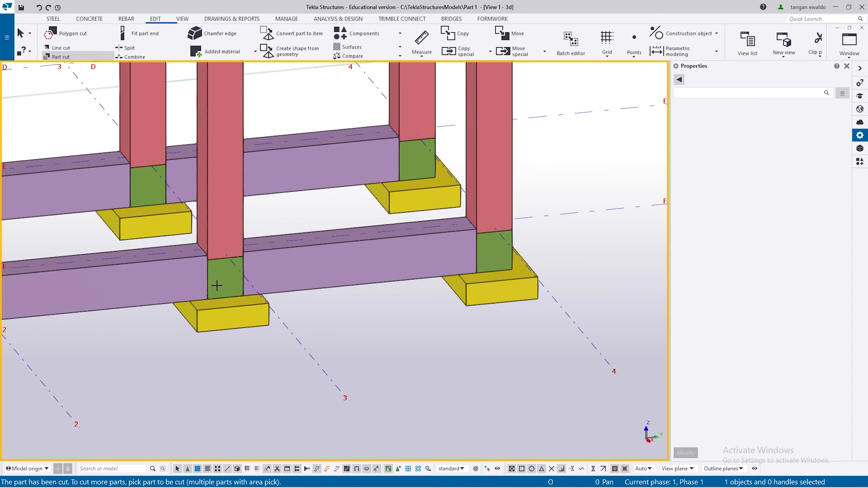
# - Examine the cut beam joint at F3 and the whole structure from several angles
pyautogui.keyDown('ctrl'); pyautogui.moveTo(245, 294); pyautogui.dragTo(268, 325, button='middle'); pyautogui.keyUp('ctrl')
pyautogui.scroll(-2, 199, 311)
pyautogui.moveTo(199, 312); pyautogui.dragTo(272, 325, button='middle')
pyautogui.keyDown('ctrl'); pyautogui.moveTo(271, 326); pyautogui.dragTo(219, 333, button='middle'); pyautogui.keyUp('ctrl')
pyautogui.scroll(-2, 279, 347)
pyautogui.scroll(2, 312, 357)
pyautogui.keyDown('ctrl'); pyautogui.moveTo(311, 357); pyautogui.dragTo(350, 371, button='middle'); pyautogui.keyUp('ctrl')
pyautogui.click(89, 18)
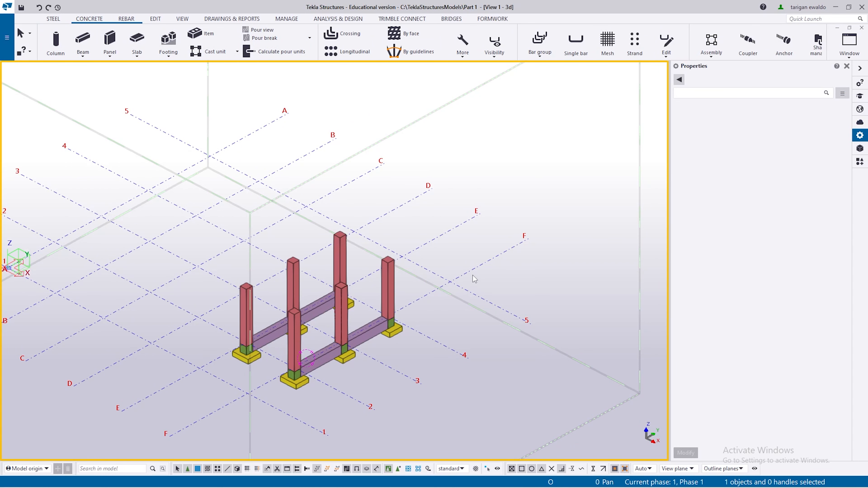
# - Set the rectangular grid's second Z coordinate to 3000.00 and its Z label to +3000, and apply the changes
pyautogui.scroll(-4, 474, 279)
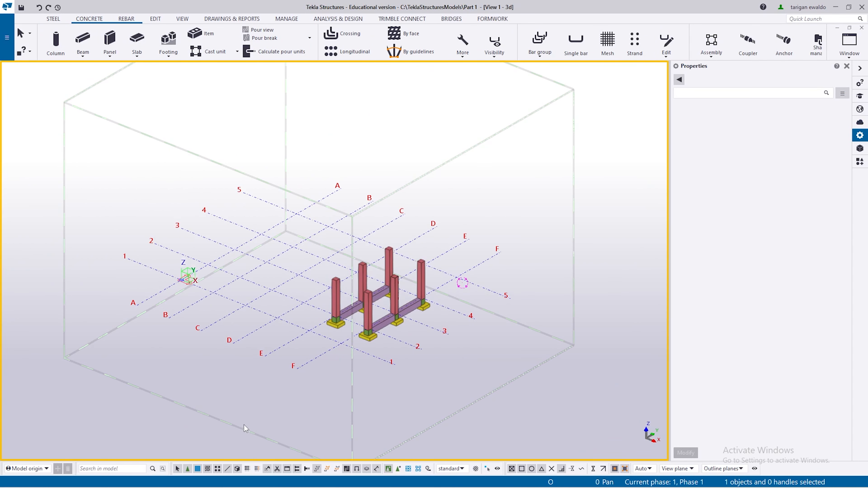
pyautogui.scroll(3, 492, 279)
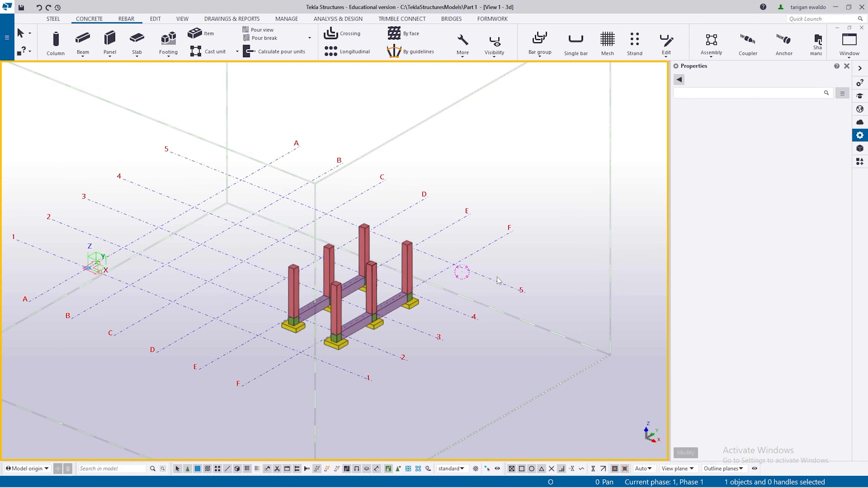
pyautogui.click(497, 282)
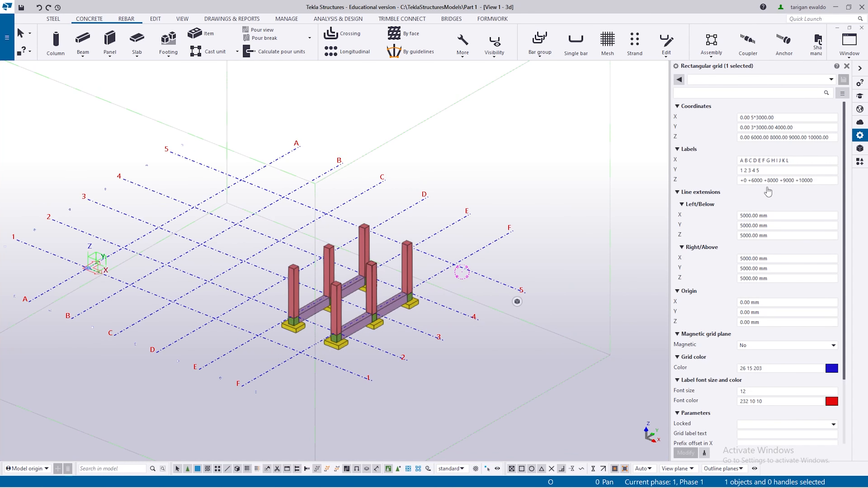
pyautogui.click(755, 160)
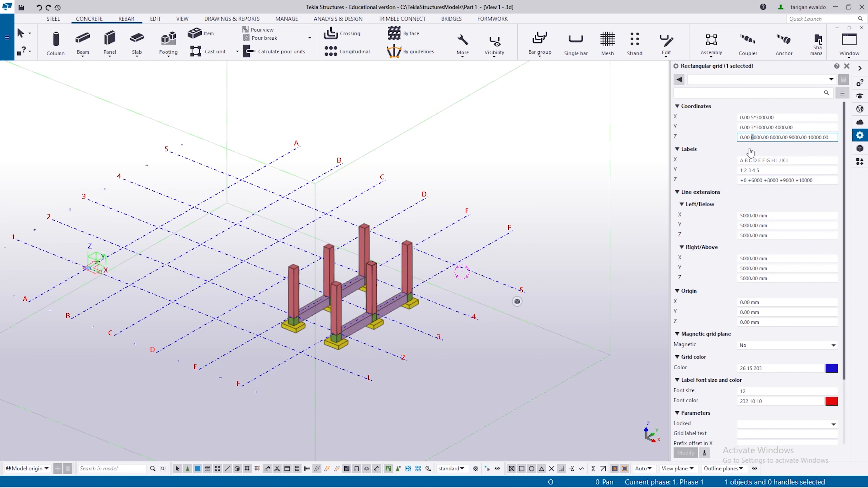
pyautogui.write('3')
pyautogui.click(754, 181)
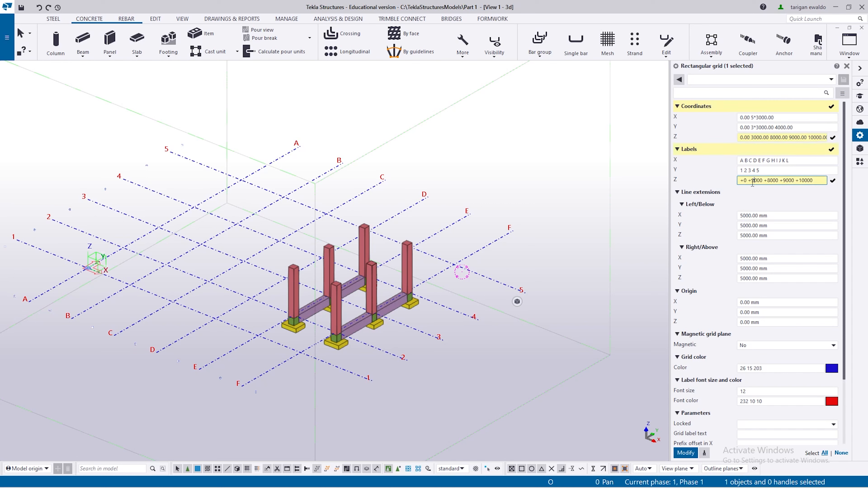
pyautogui.click(686, 453)
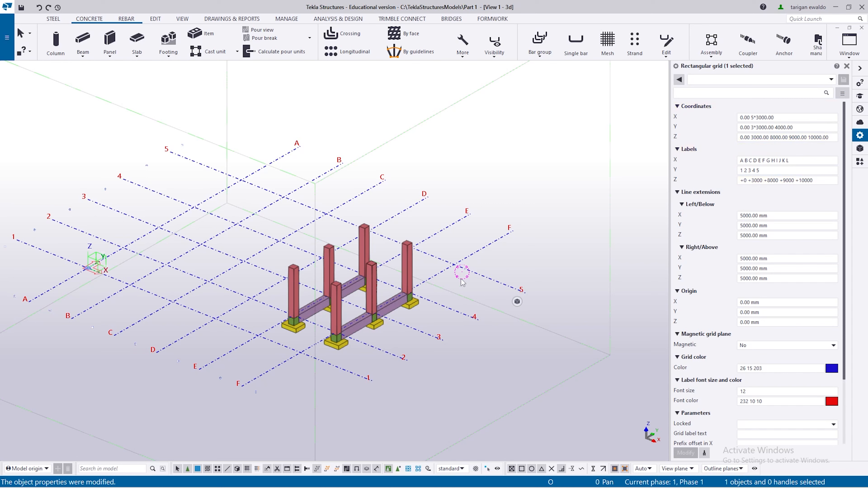
# - Check the named plan views in the view list
pyautogui.scroll(2, 372, 297)
pyautogui.keyDown('ctrl'); pyautogui.moveTo(357, 296); pyautogui.dragTo(331, 265, button='middle'); pyautogui.keyUp('ctrl')
pyautogui.hotkey('ctrl', 'i')
pyautogui.scroll(-3, 558, 107)
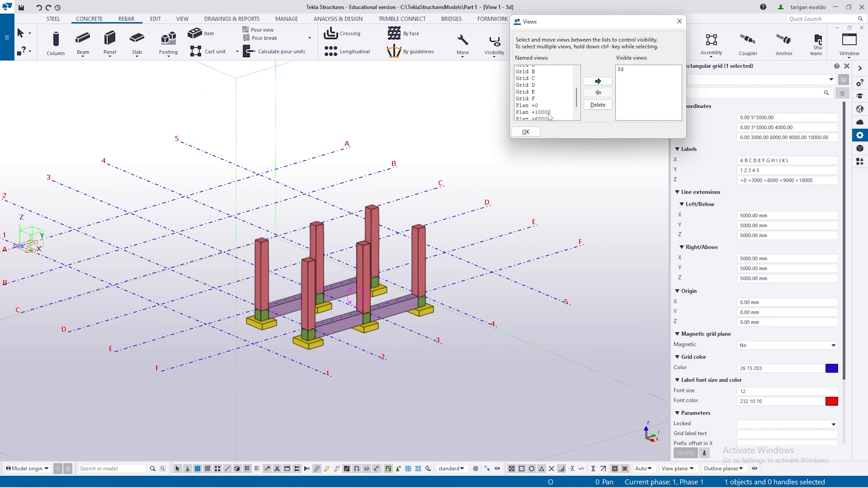
pyautogui.click(679, 21)
# - Delete all the named Grid and Plan views from the view list
pyautogui.click(231, 20)
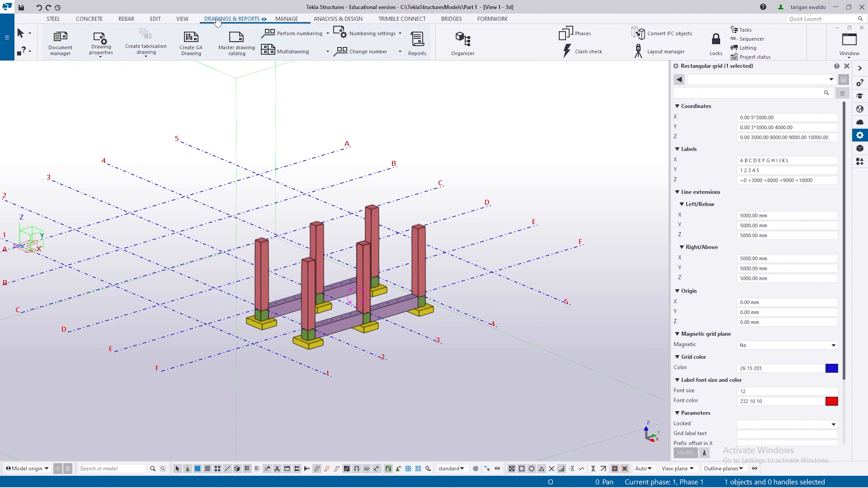
pyautogui.click(182, 19)
pyautogui.click(60, 42)
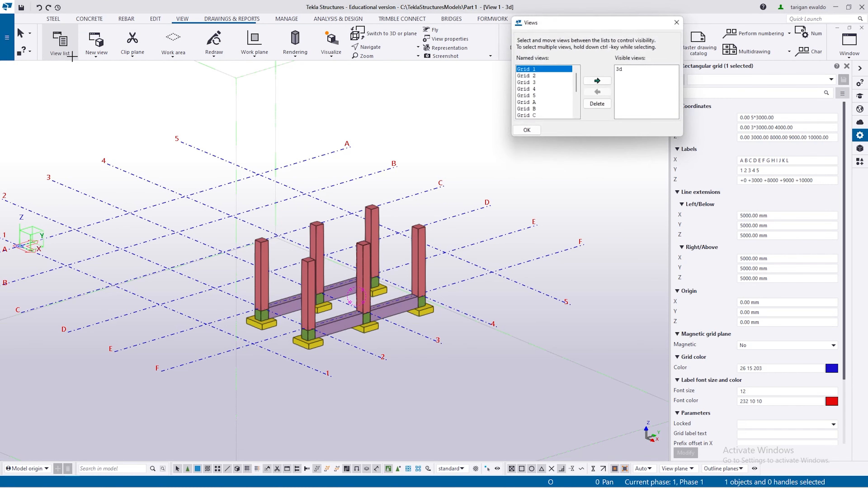
pyautogui.moveTo(555, 68); pyautogui.dragTo(558, 171)
pyautogui.click(598, 104)
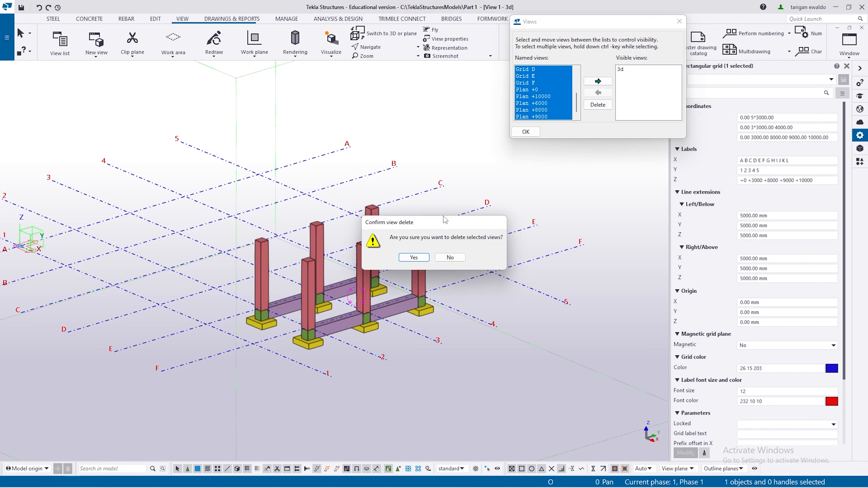
pyautogui.click(428, 260)
# - Create new views along all grid lines with the standard settings, and locate Plan +3000 among the named views
pyautogui.click(97, 54)
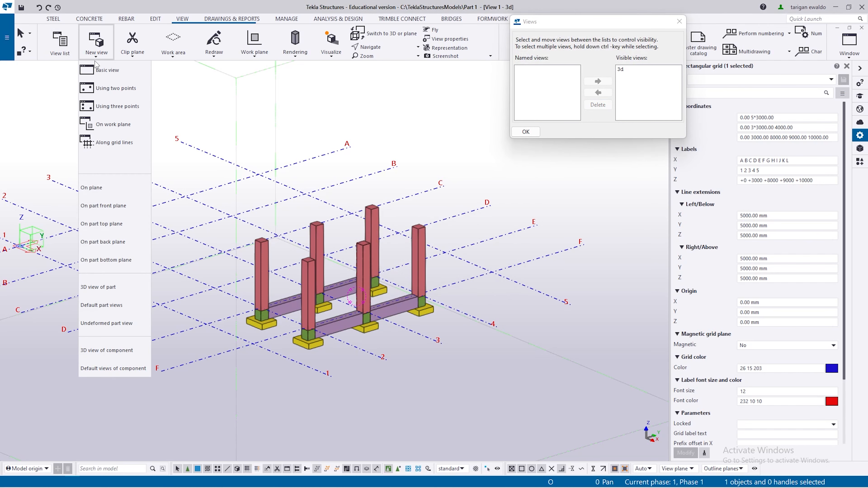
pyautogui.click(113, 142)
pyautogui.click(346, 374)
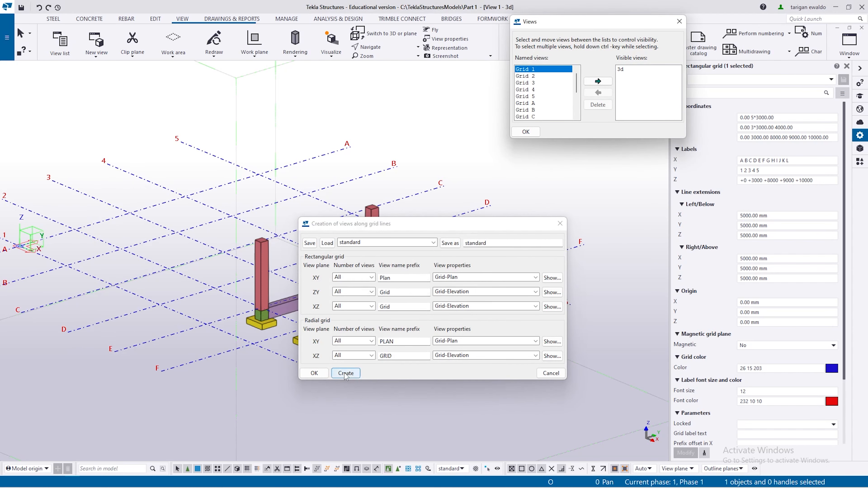
pyautogui.click(566, 225)
pyautogui.scroll(-3, 544, 117)
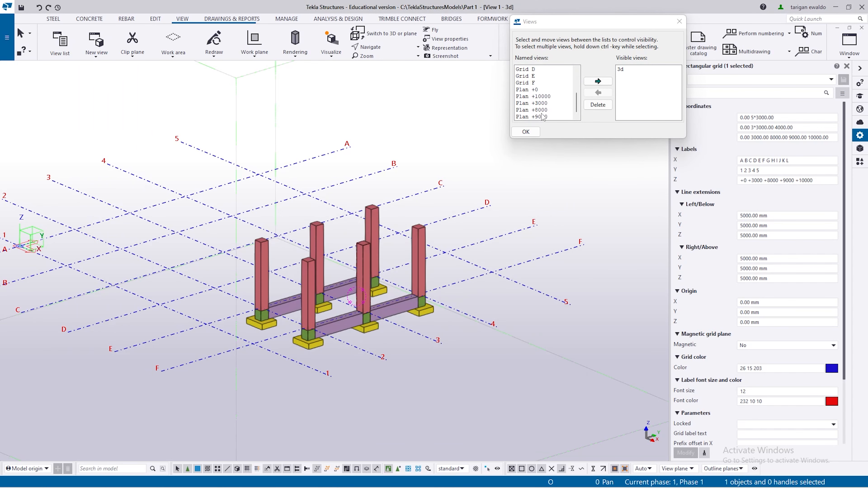
pyautogui.click(544, 106)
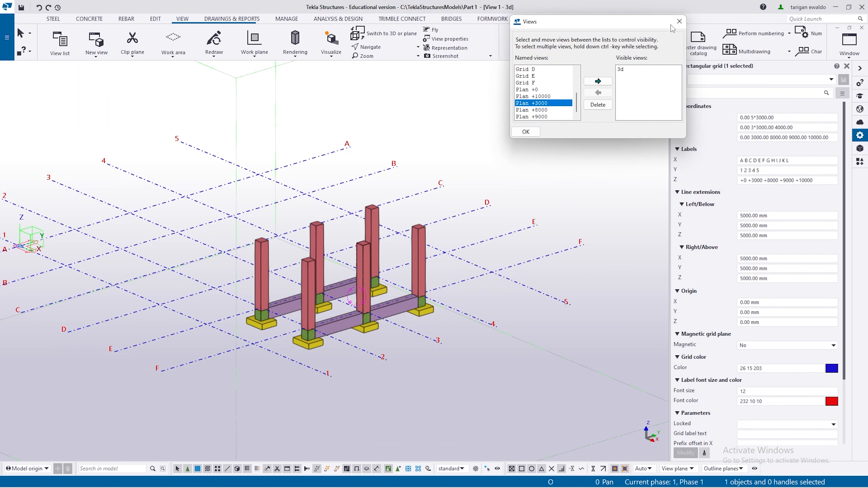
pyautogui.click(680, 22)
# - Switch the 3D view to plan, focused on the beams along grid lines E and F
pyautogui.scroll(2, 322, 267)
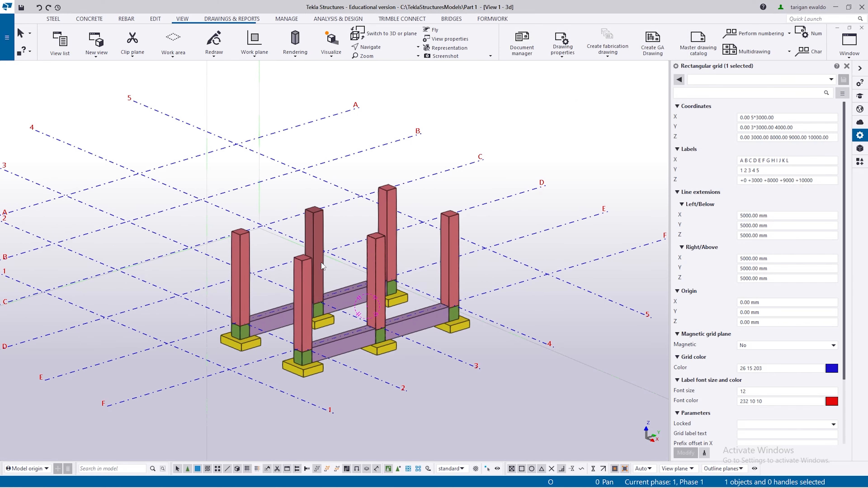
pyautogui.hotkey('ctrl', 'p')
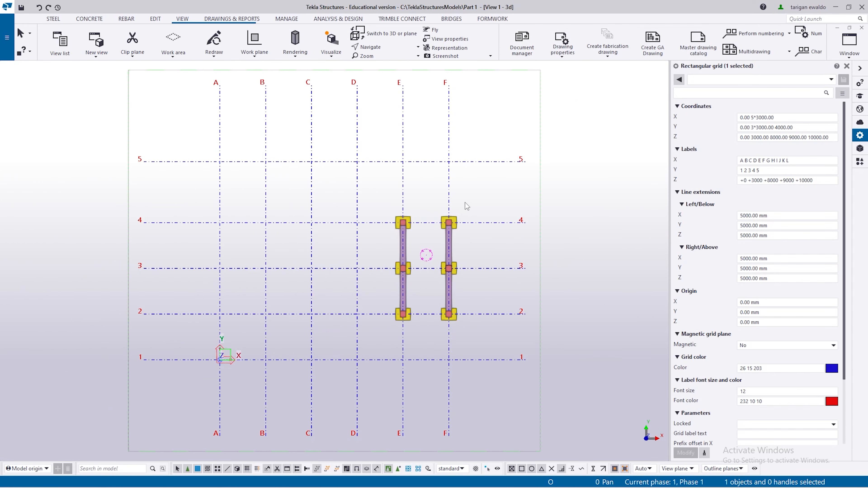
pyautogui.scroll(3, 452, 219)
pyautogui.scroll(1, 420, 284)
pyautogui.moveTo(415, 282); pyautogui.dragTo(364, 218, button='middle')
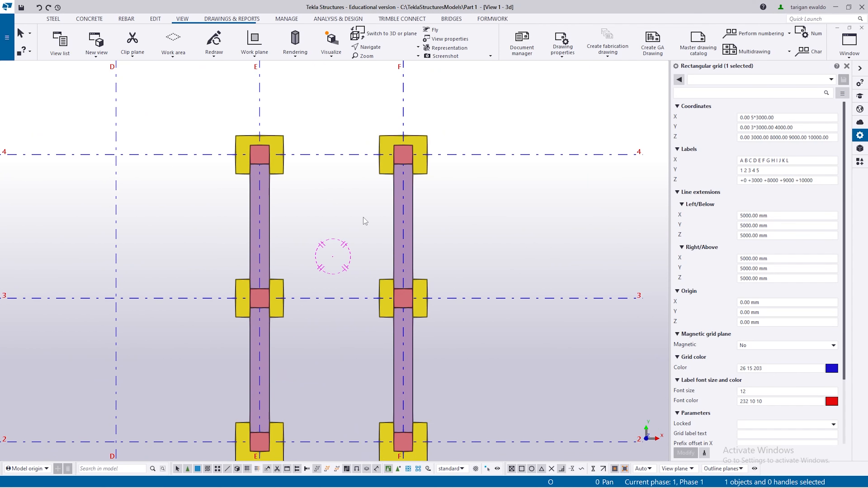
# - Start a concrete beam named Balok with profile 600*400 and class 9
pyautogui.click(87, 19)
pyautogui.click(83, 41)
pyautogui.scroll(2, 297, 212)
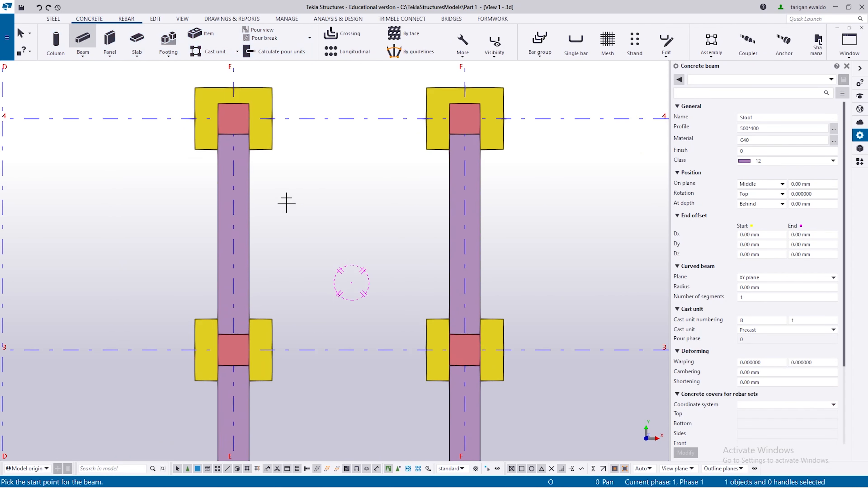
pyautogui.scroll(-2, 239, 151)
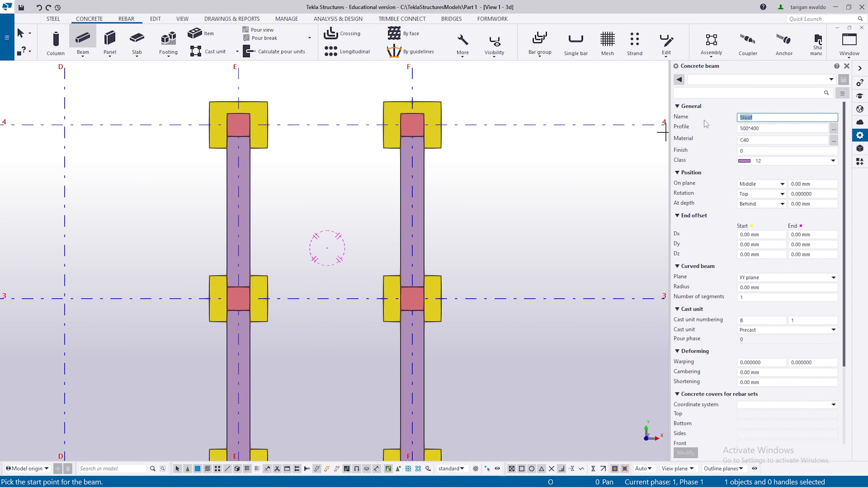
pyautogui.write('Balok')
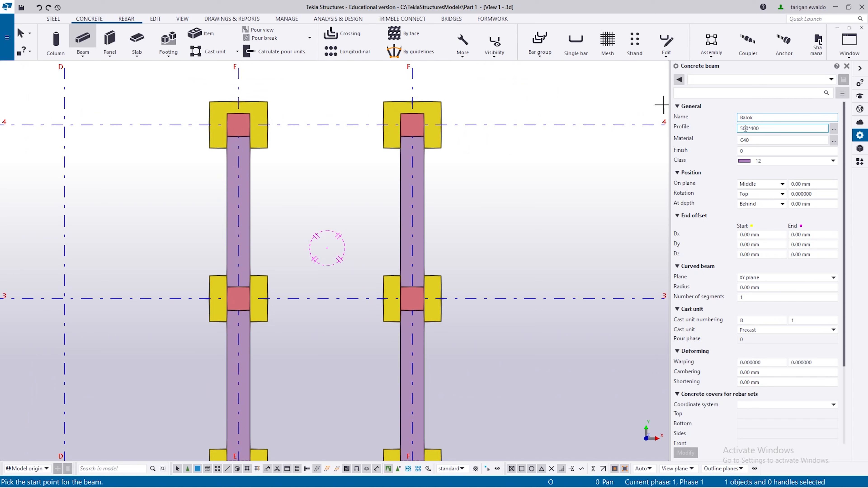
pyautogui.moveTo(744, 128); pyautogui.dragTo(738, 132)
pyautogui.click(751, 161)
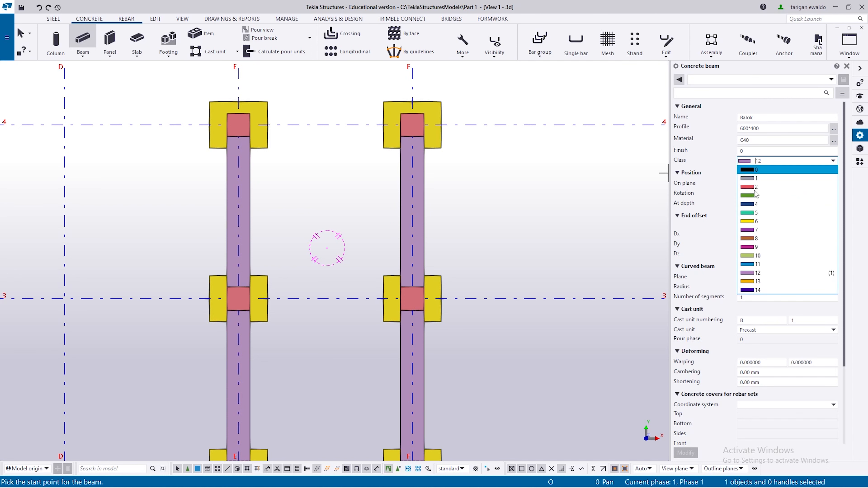
pyautogui.click(762, 248)
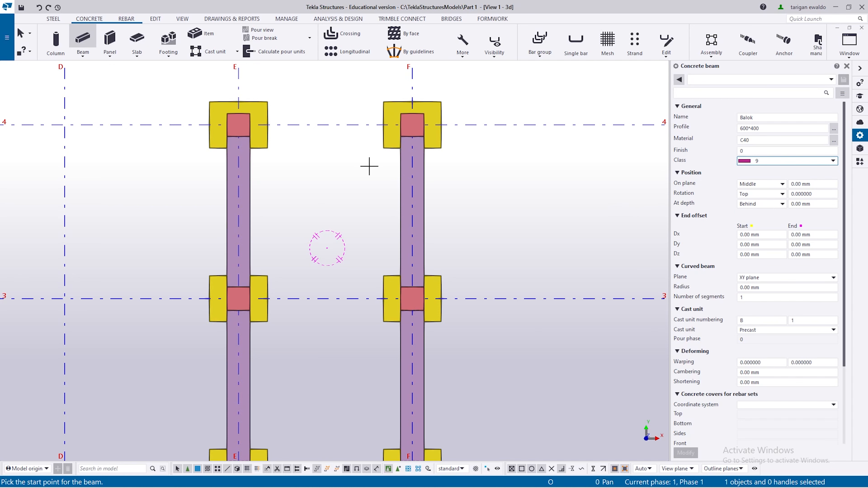
# - Try placing a Balok beam along grid line E between the columns at grids 4 and 3 in the ground-level view
pyautogui.scroll(4, 246, 134)
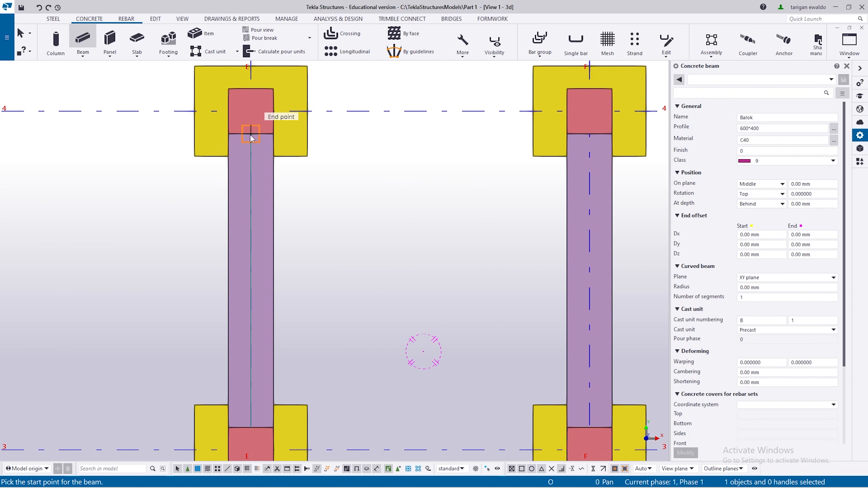
pyautogui.click(251, 138)
pyautogui.scroll(-2, 250, 138)
pyautogui.scroll(2, 268, 270)
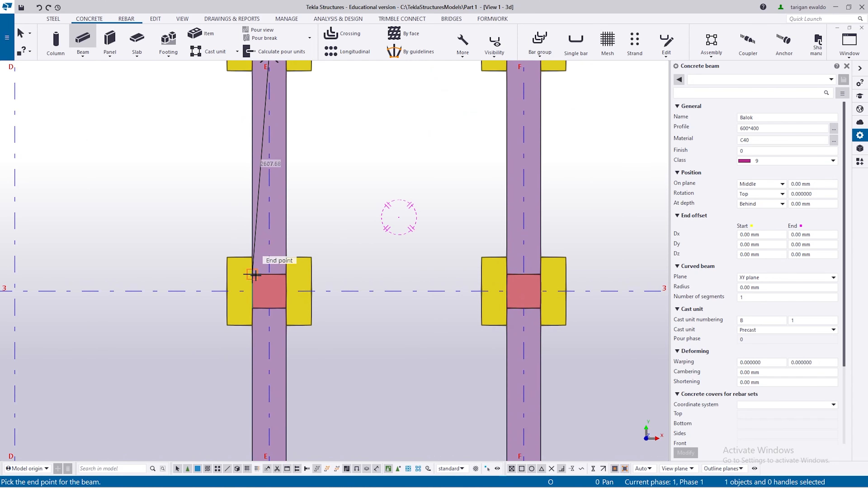
pyautogui.click(267, 272)
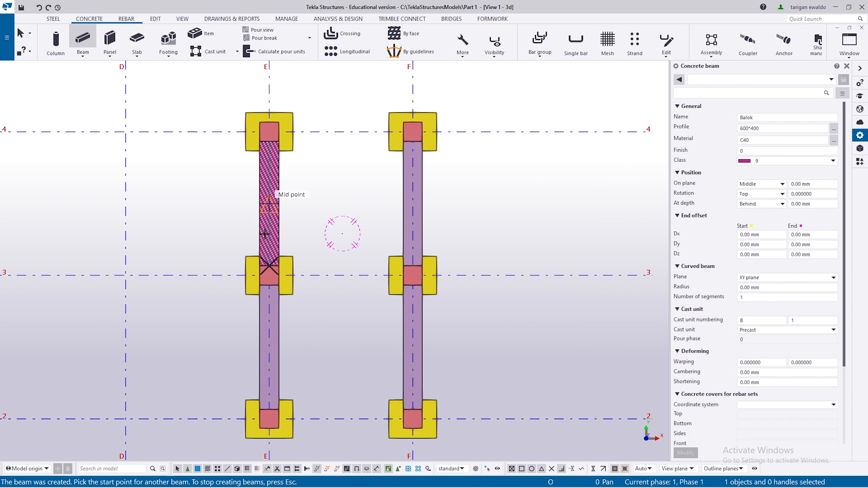
pyautogui.press('Escape')
# - Inspect the new beam's level against the Sloof beams in 3D, remove it, and return the view to plan
pyautogui.scroll(4, 269, 257)
pyautogui.scroll(2, 270, 263)
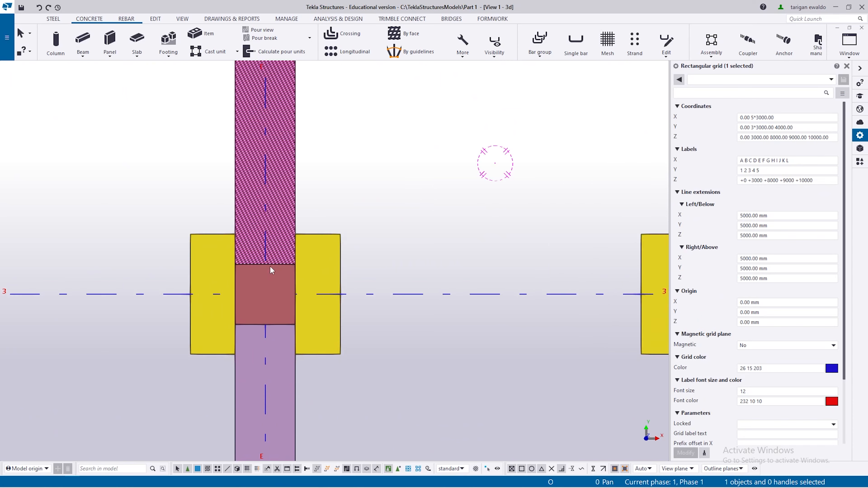
pyautogui.scroll(-3, 271, 267)
pyautogui.keyDown('ctrl'); pyautogui.moveTo(272, 283); pyautogui.dragTo(151, 220, button='middle'); pyautogui.keyUp('ctrl')
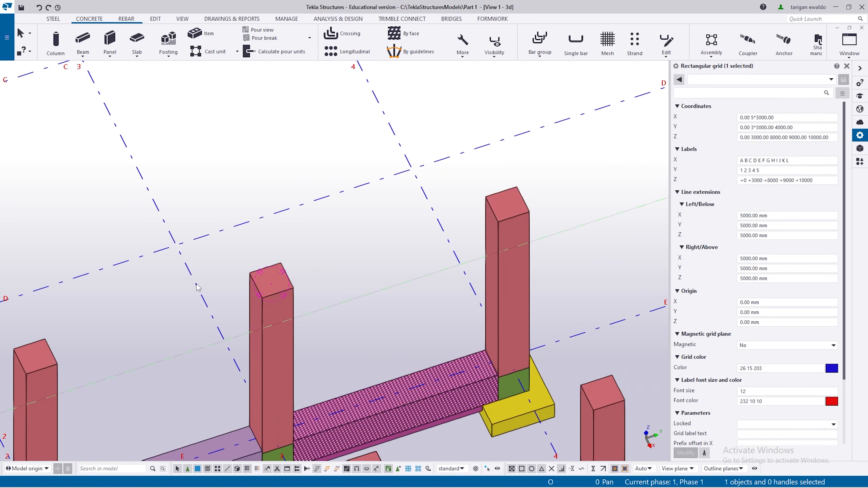
pyautogui.moveTo(240, 369); pyautogui.dragTo(194, 272, button='middle')
pyautogui.scroll(2, 266, 325)
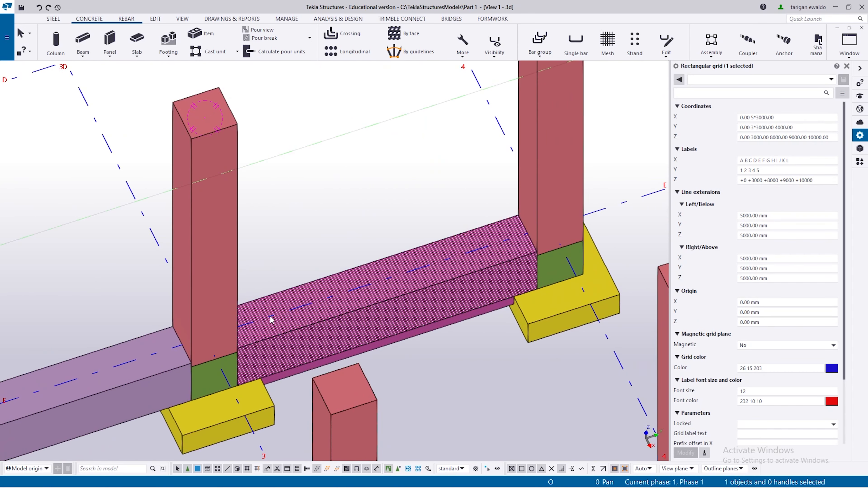
pyautogui.scroll(-2, 271, 320)
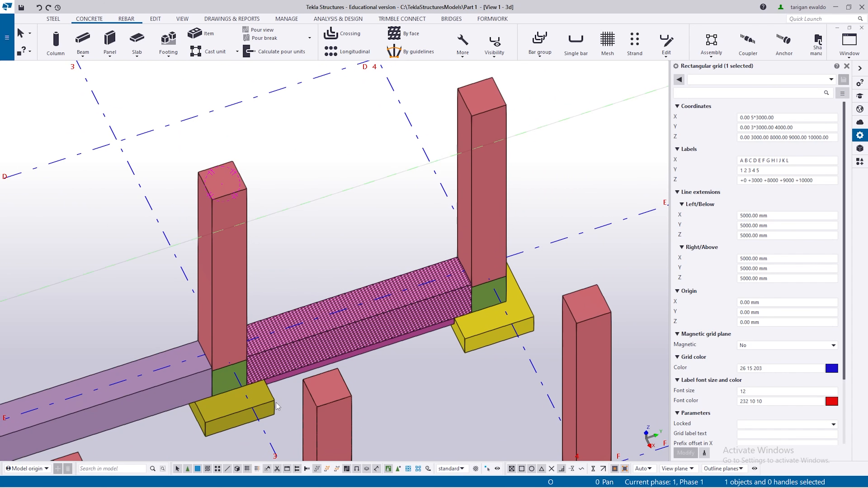
pyautogui.keyDown('ctrl'); pyautogui.moveTo(256, 351); pyautogui.dragTo(273, 373, button='middle'); pyautogui.keyUp('ctrl')
pyautogui.hotkey('ctrl', 'p')
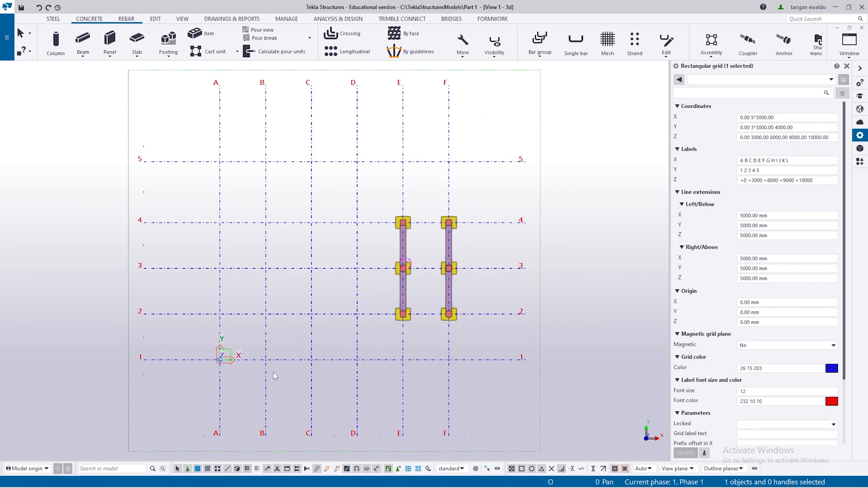
# - Make the named view Plan +3000 visible alongside the 3d view
pyautogui.scroll(7, 412, 245)
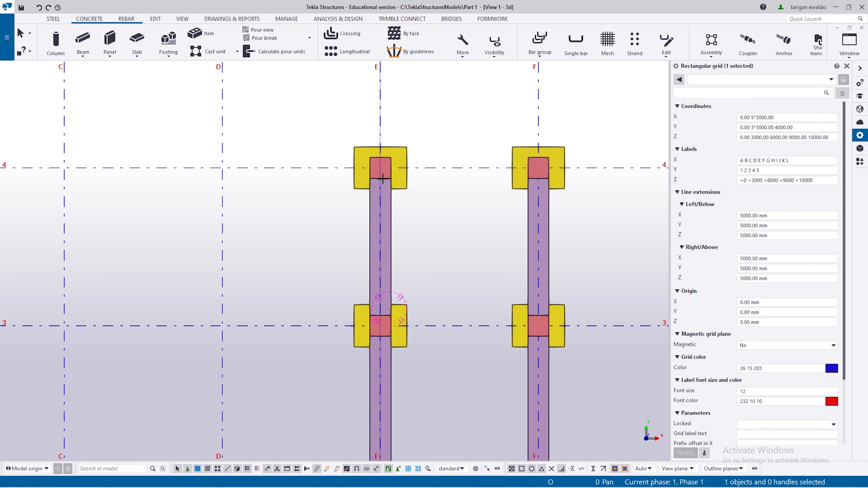
pyautogui.scroll(2, 383, 190)
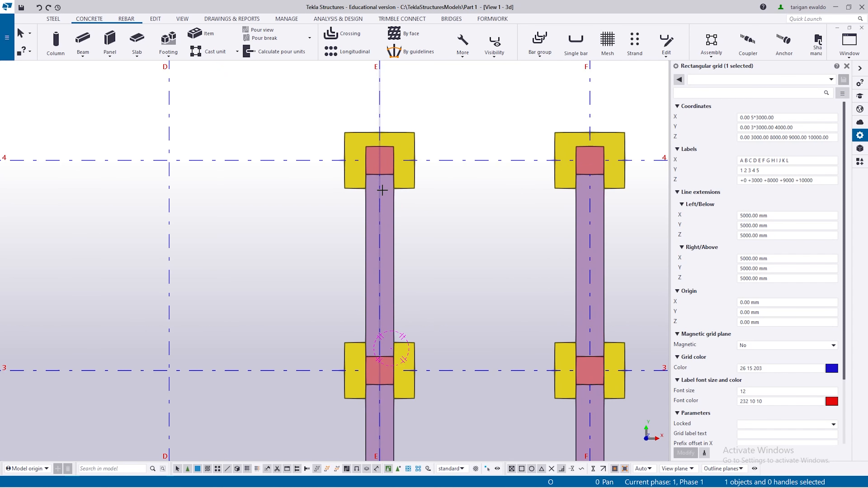
pyautogui.scroll(-5, 383, 175)
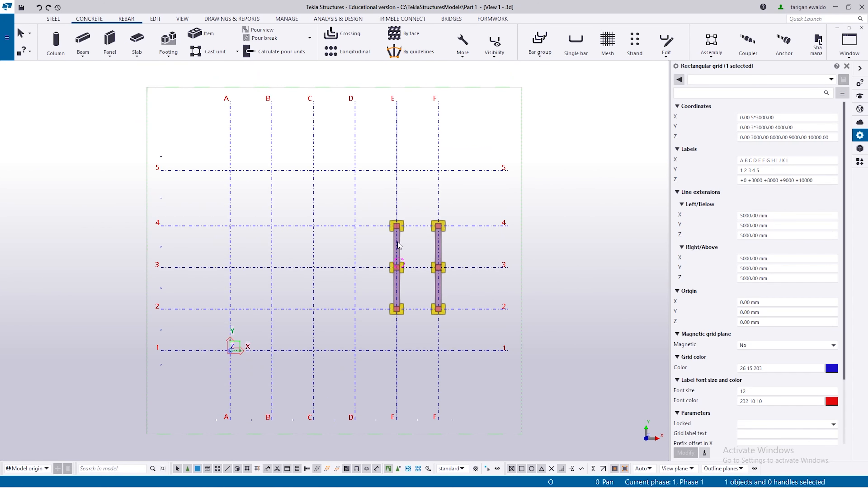
pyautogui.hotkey('ctrl', 'i')
pyautogui.scroll(-1, 582, 148)
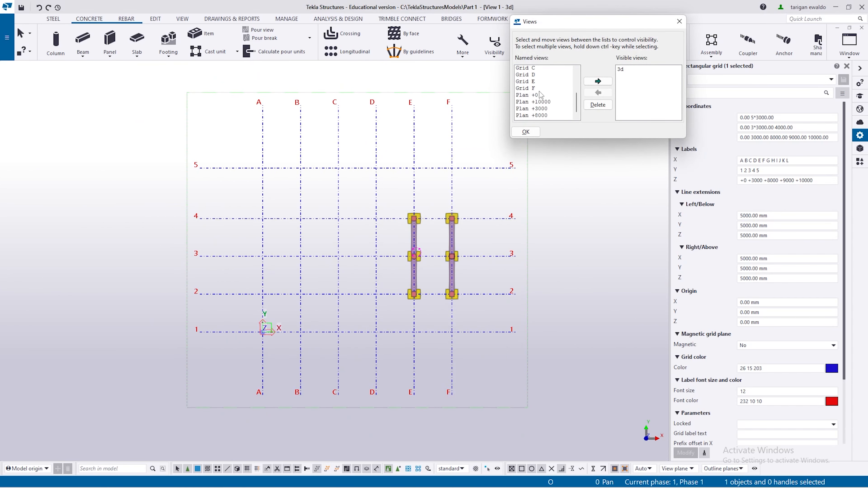
pyautogui.click(534, 103)
pyautogui.click(598, 82)
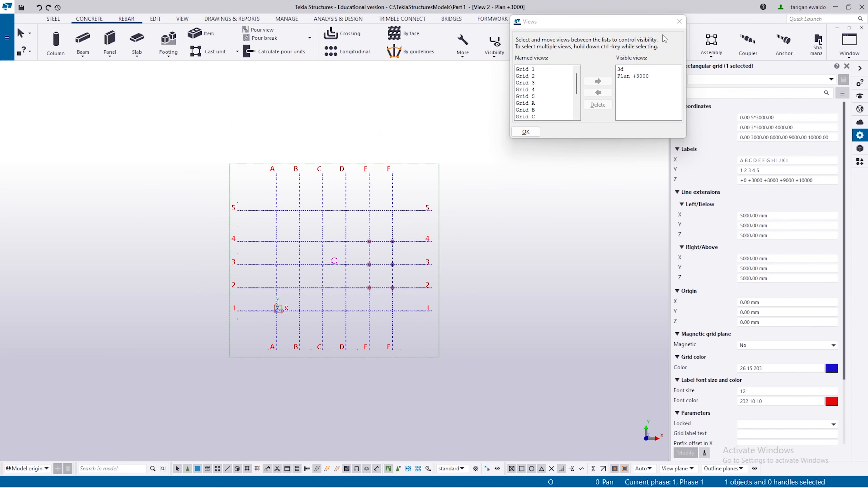
pyautogui.click(526, 131)
# - Examine the columns on grid lines E and F in 3D within the Plan +3000 view, and return it to plan
pyautogui.scroll(6, 345, 267)
pyautogui.hotkey('ctrl', 'p')
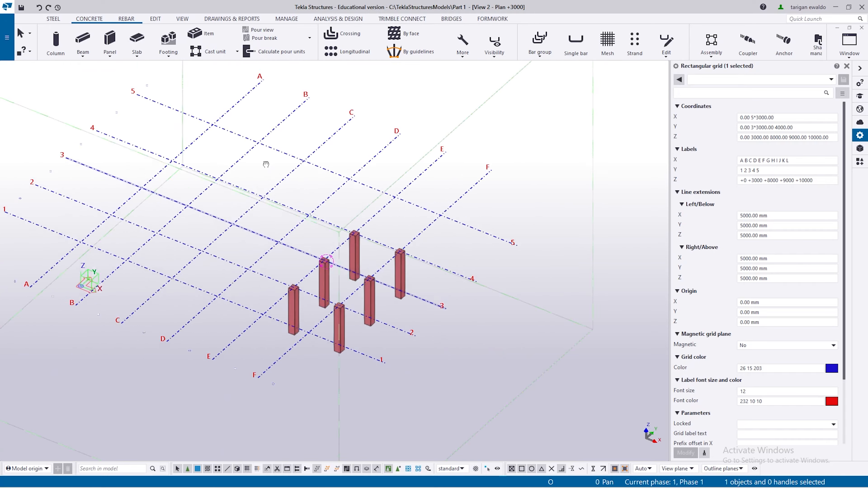
pyautogui.keyDown('ctrl'); pyautogui.moveTo(266, 165); pyautogui.dragTo(321, 157, button='middle'); pyautogui.keyUp('ctrl')
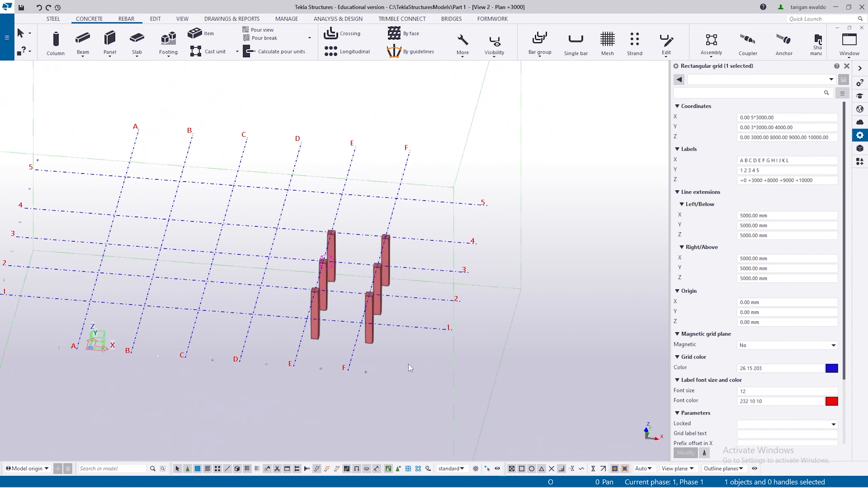
pyautogui.scroll(3, 400, 376)
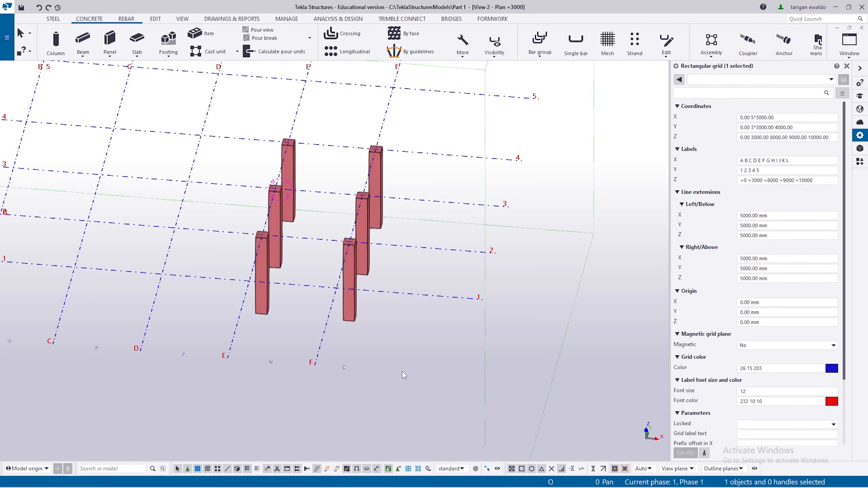
pyautogui.scroll(3, 266, 209)
pyautogui.keyDown('ctrl'); pyautogui.moveTo(270, 246); pyautogui.dragTo(227, 222, button='middle'); pyautogui.keyUp('ctrl')
pyautogui.scroll(2, 252, 257)
pyautogui.keyDown('ctrl'); pyautogui.moveTo(252, 257); pyautogui.dragTo(329, 289, button='middle'); pyautogui.keyUp('ctrl')
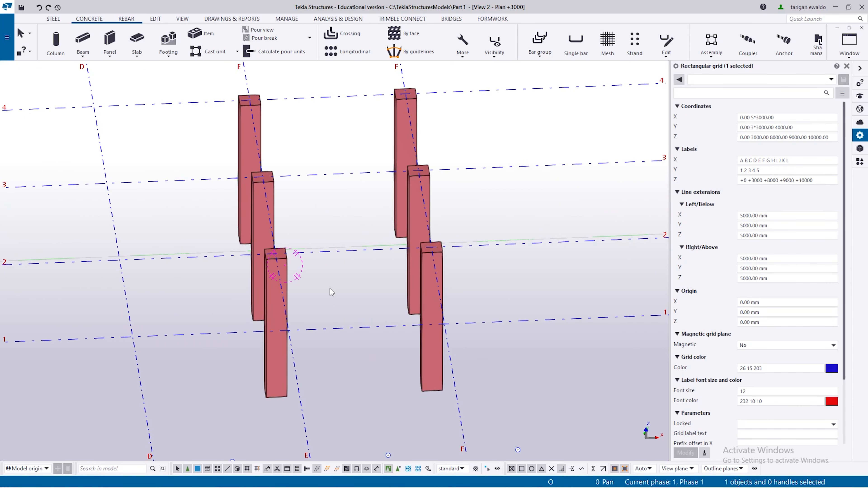
pyautogui.hotkey('ctrl', 'p')
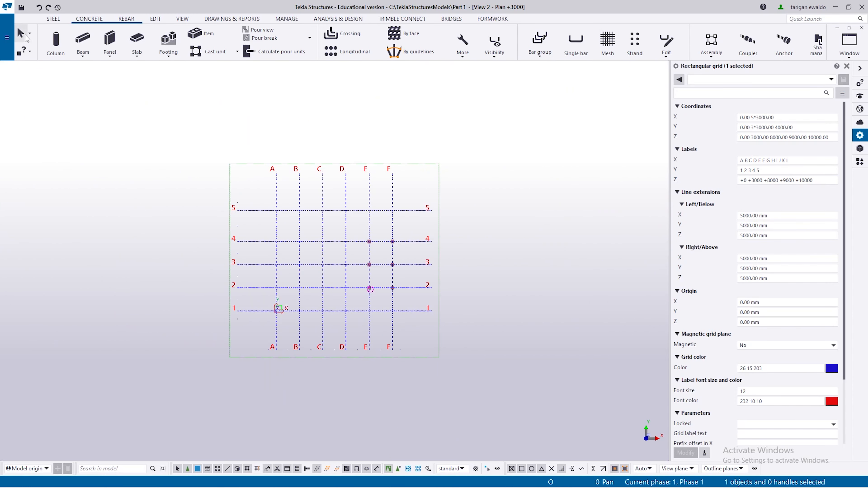
# - Place a 600*400 Balok concrete beam on grid line E between the columns at grids 4 and 3, without expanding the view depth
pyautogui.click(83, 40)
pyautogui.click(757, 118)
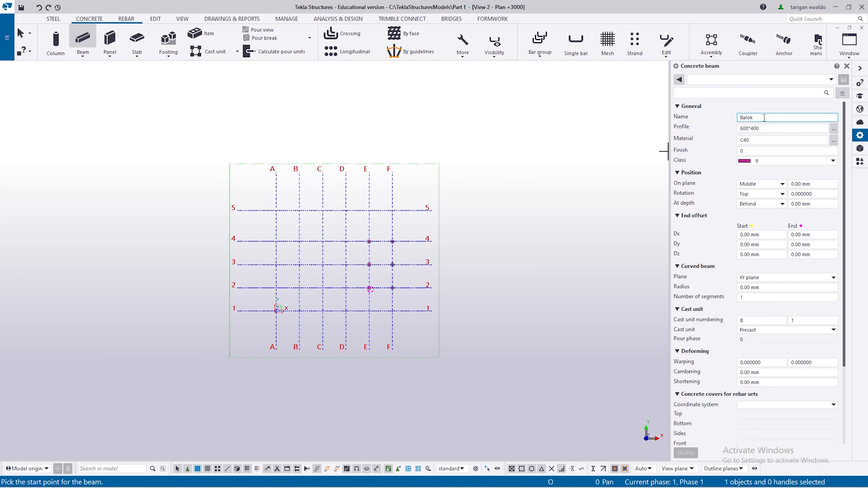
pyautogui.click(760, 140)
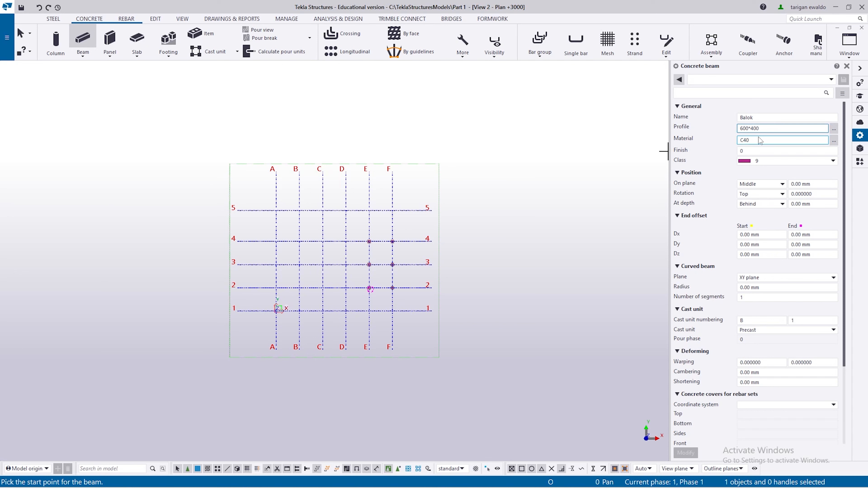
pyautogui.click(771, 162)
pyautogui.click(771, 161)
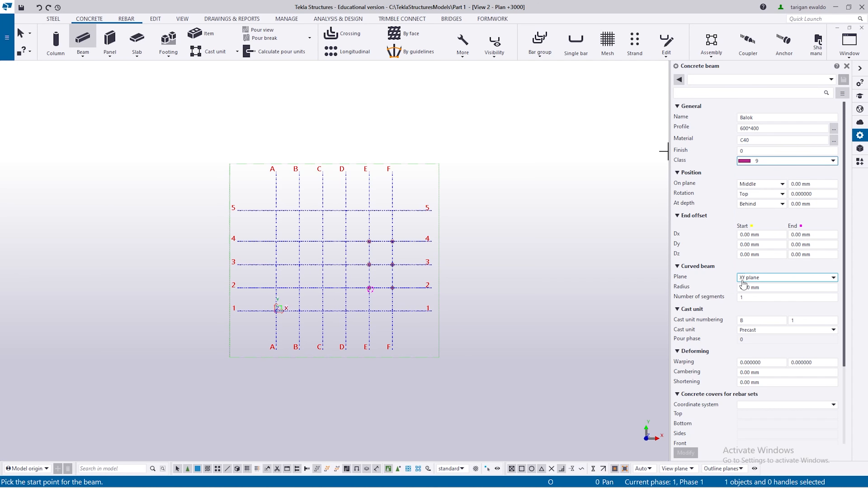
pyautogui.scroll(10, 374, 275)
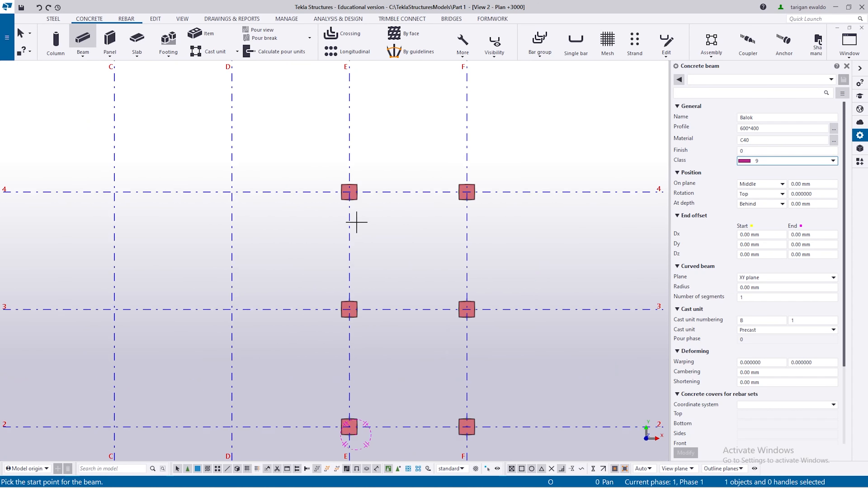
pyautogui.scroll(1, 346, 188)
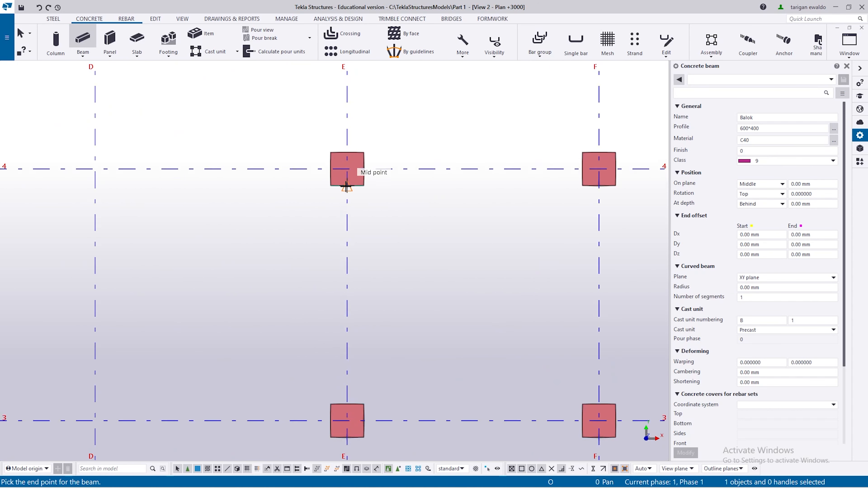
pyautogui.click(346, 187)
pyautogui.moveTo(343, 186); pyautogui.dragTo(343, 120, button='middle')
pyautogui.click(346, 338)
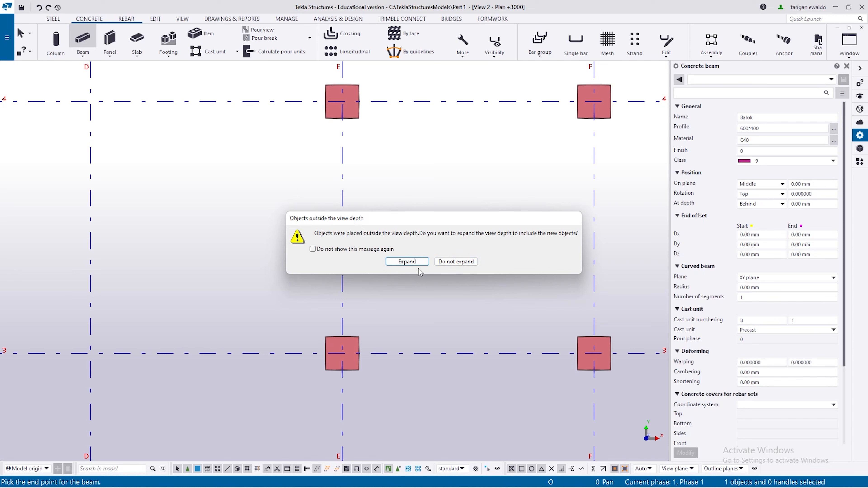
pyautogui.click(455, 262)
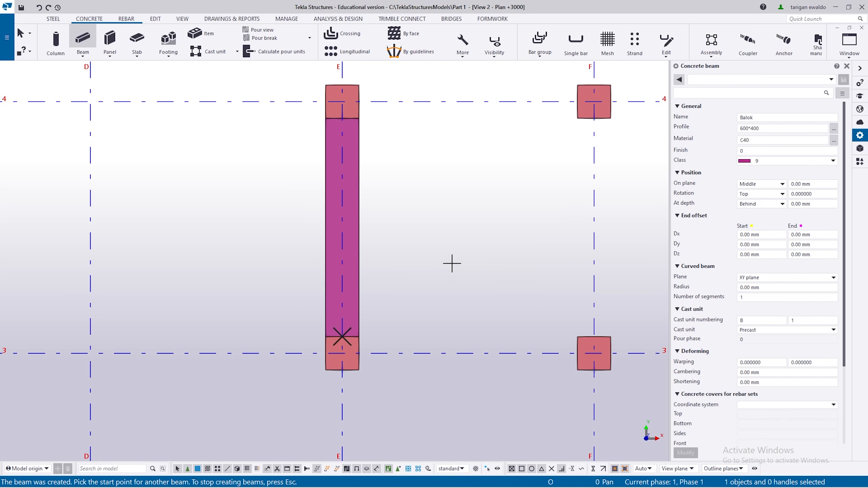
# - Add a Balok beam on grid line E between the columns at grids 3 and 2, keeping the view depth
pyautogui.scroll(-2, 423, 266)
pyautogui.scroll(2, 382, 297)
pyautogui.click(379, 287)
pyautogui.scroll(-2, 378, 284)
pyautogui.scroll(2, 382, 332)
pyautogui.click(384, 366)
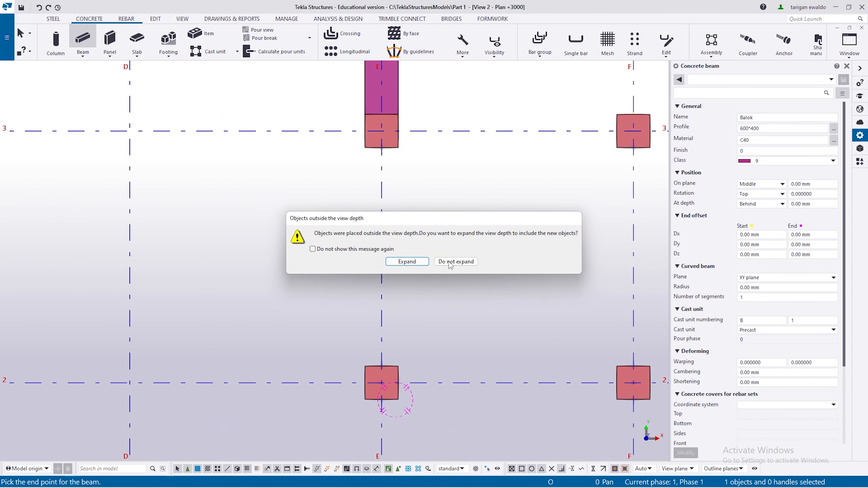
pyautogui.click(449, 259)
# - Add a Balok beam on grid line 2 between the columns at grids E and F, keeping the view depth
pyautogui.scroll(1, 411, 390)
pyautogui.click(398, 382)
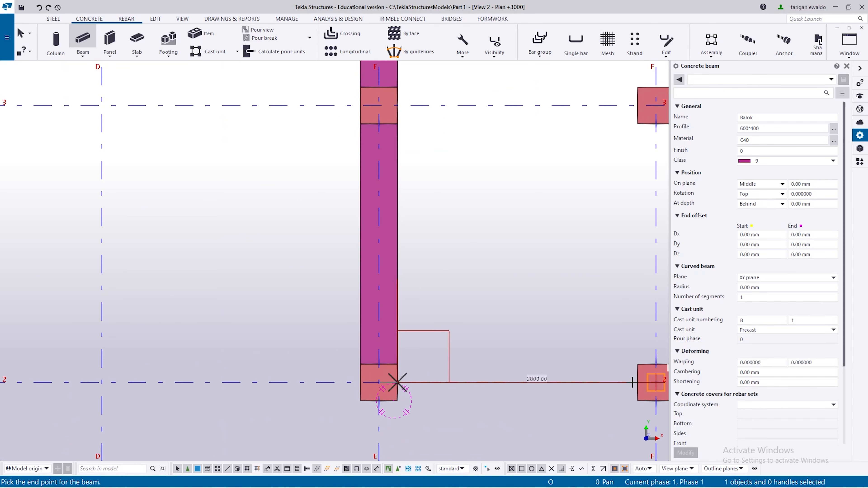
pyautogui.click(638, 382)
pyautogui.click(456, 265)
# - Add a Balok beam on grid line F from the grid 2 column to the grid 3 column, keeping the view depth
pyautogui.moveTo(610, 341); pyautogui.dragTo(382, 373, button='middle')
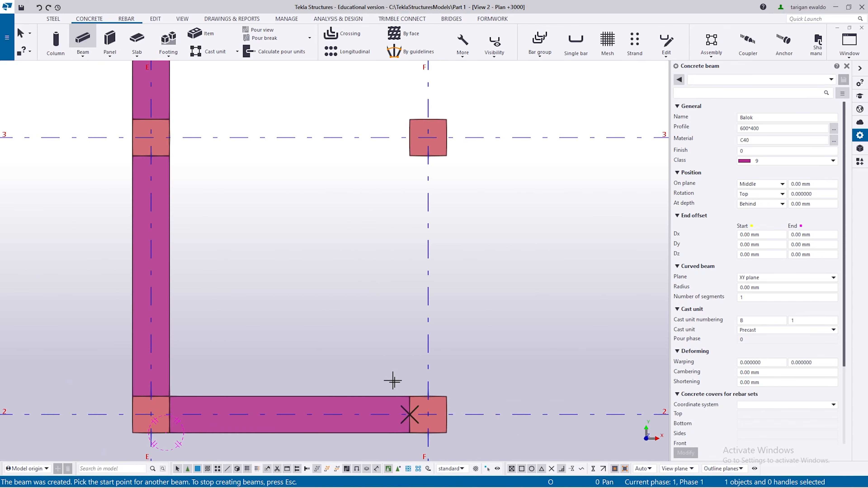
pyautogui.scroll(1, 408, 393)
pyautogui.click(430, 397)
pyautogui.click(430, 112)
pyautogui.click(456, 262)
# - Add a Balok beam on grid line F from the grid 3 column to the grid 4 column, keeping the view depth
pyautogui.moveTo(488, 213); pyautogui.dragTo(474, 328, button='middle')
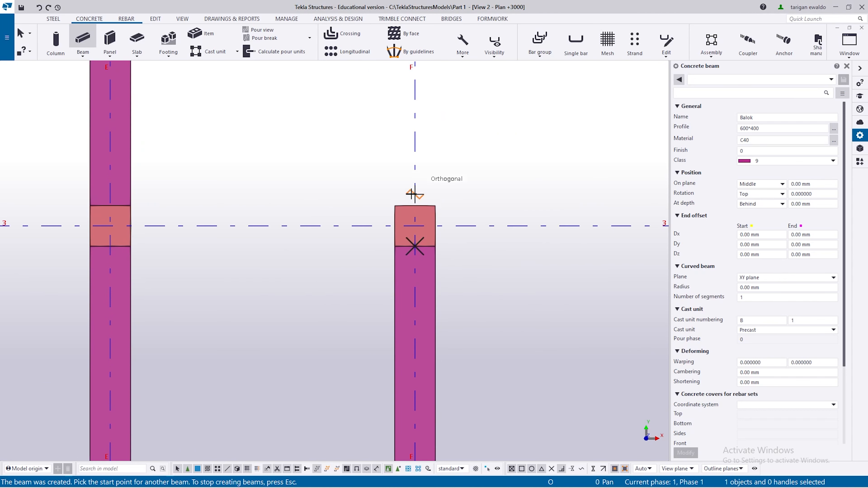
pyautogui.click(415, 205)
pyautogui.scroll(-3, 427, 154)
pyautogui.scroll(2, 432, 94)
pyautogui.click(421, 81)
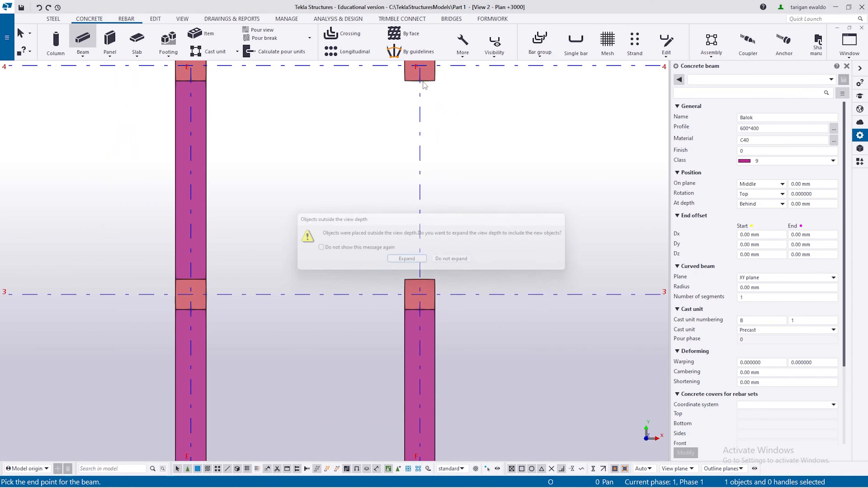
pyautogui.click(455, 260)
# - Add a Balok beam on grid line 4 between the columns at grids E and F, keeping the view depth, and finish beam creation
pyautogui.moveTo(450, 215); pyautogui.dragTo(474, 342, button='middle')
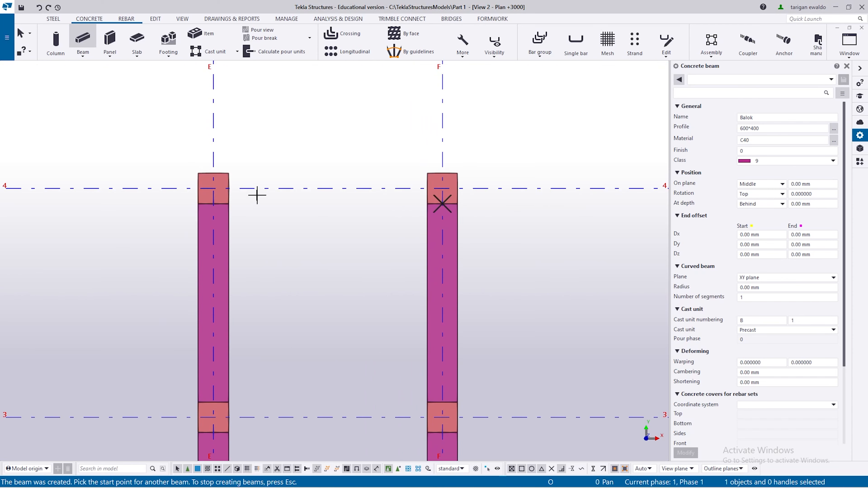
pyautogui.click(229, 189)
pyautogui.click(441, 189)
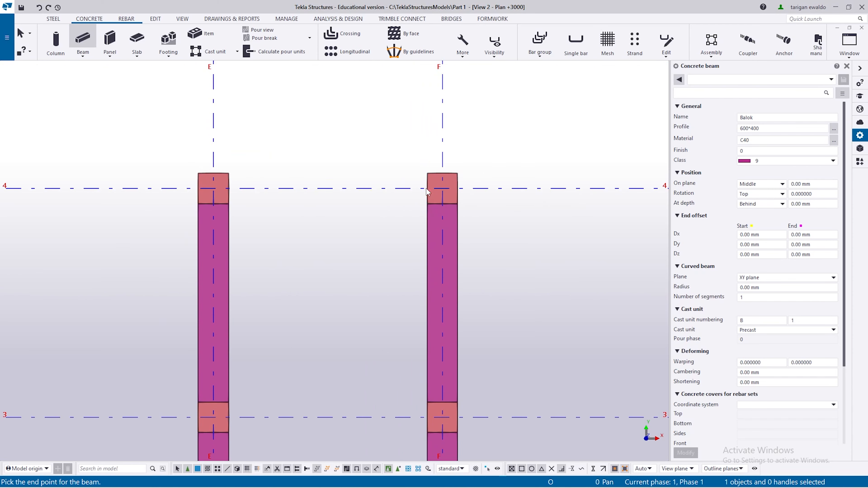
pyautogui.click(452, 259)
pyautogui.scroll(-2, 405, 184)
pyautogui.scroll(-2, 403, 184)
pyautogui.press('Escape')
# - Examine the Balok beam frame in 3D, first in Plan +3000 and in the full 3d view with the columns, Sloof beams and footings
pyautogui.keyDown('ctrl'); pyautogui.moveTo(438, 316); pyautogui.dragTo(416, 256, button='middle'); pyautogui.keyUp('ctrl')
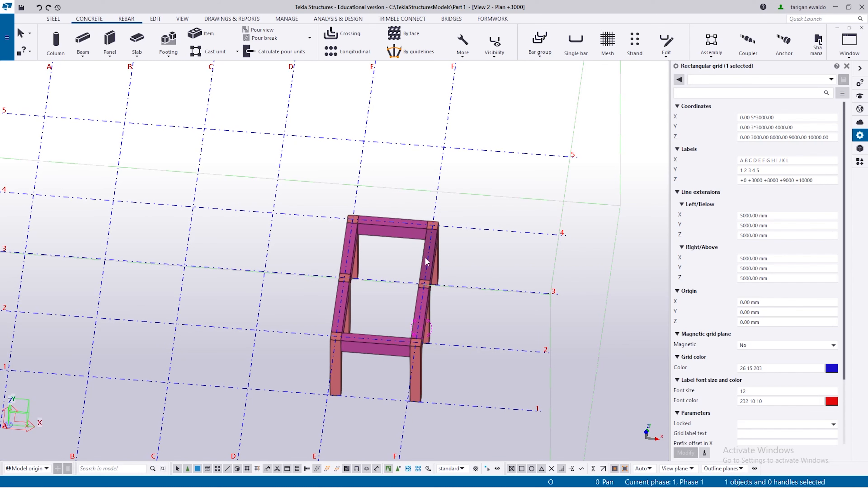
pyautogui.hotkey('ctrl', 'Tab')
pyautogui.scroll(4, 401, 258)
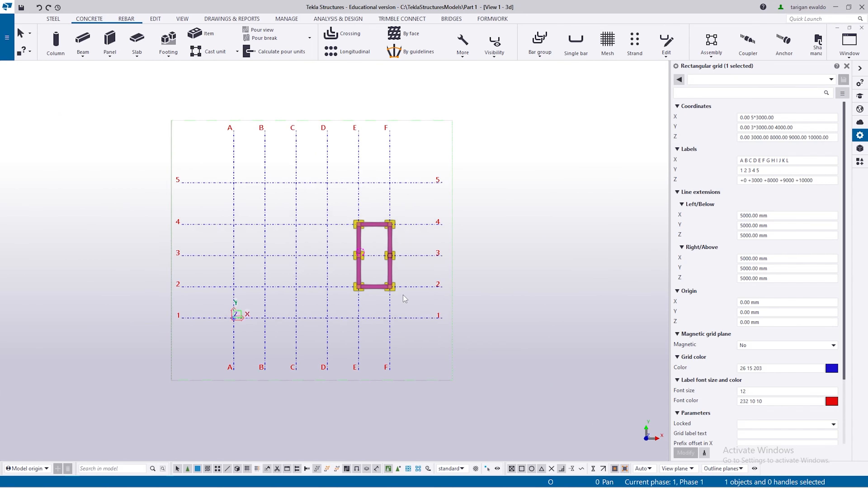
pyautogui.scroll(2, 403, 295)
pyautogui.keyDown('ctrl'); pyautogui.moveTo(371, 305); pyautogui.dragTo(164, 180, button='middle'); pyautogui.keyUp('ctrl')
pyautogui.scroll(3, 333, 290)
pyautogui.keyDown('ctrl'); pyautogui.moveTo(452, 312); pyautogui.dragTo(574, 306, button='middle'); pyautogui.keyUp('ctrl')
pyautogui.scroll(2, 509, 316)
pyautogui.scroll(1, 445, 307)
pyautogui.scroll(5, 415, 317)
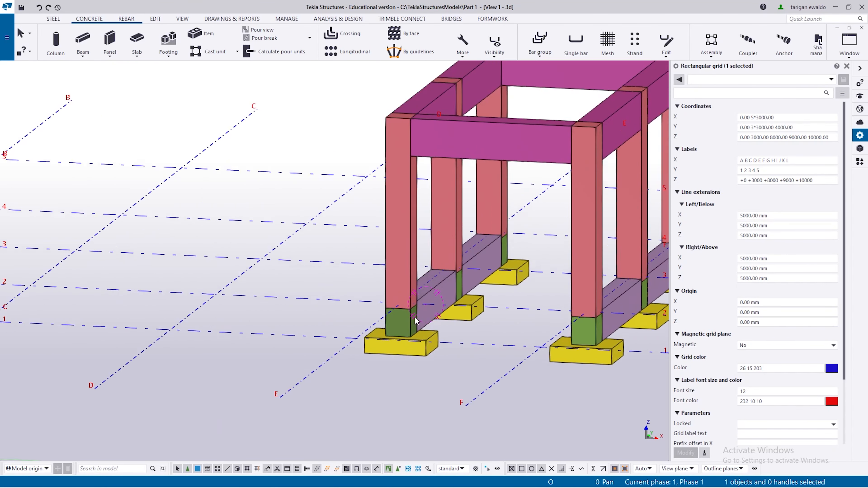
# - Examine the Balok beam layout between grids E and F in plan projection, and return to the 3D perspective
pyautogui.scroll(-4, 406, 332)
pyautogui.keyDown('ctrl'); pyautogui.moveTo(403, 332); pyautogui.dragTo(421, 309, button='middle'); pyautogui.keyUp('ctrl')
pyautogui.hotkey('ctrl', 'p')
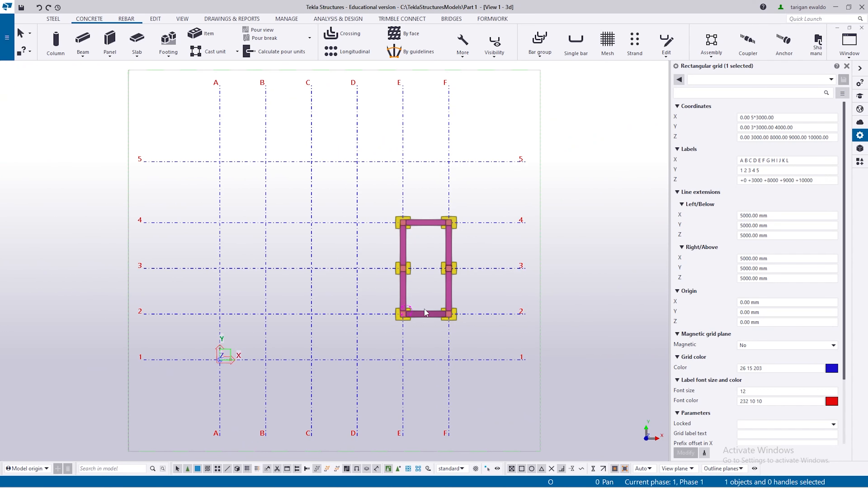
pyautogui.scroll(8, 415, 319)
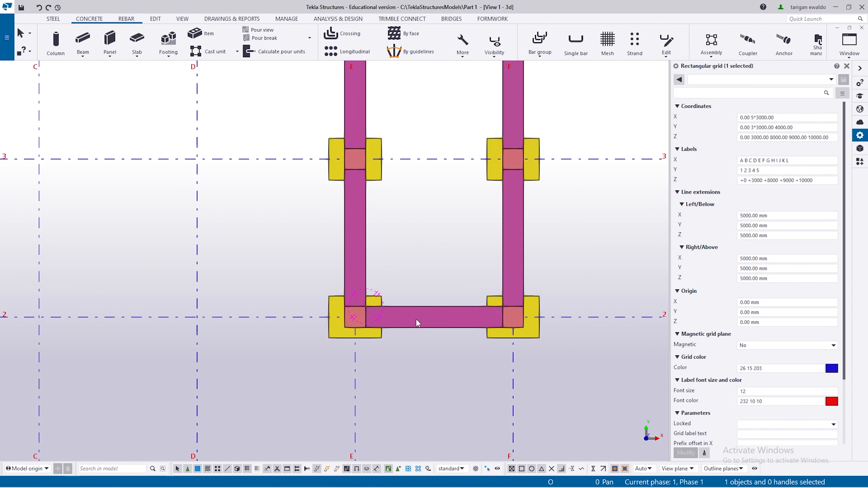
pyautogui.scroll(-3, 415, 324)
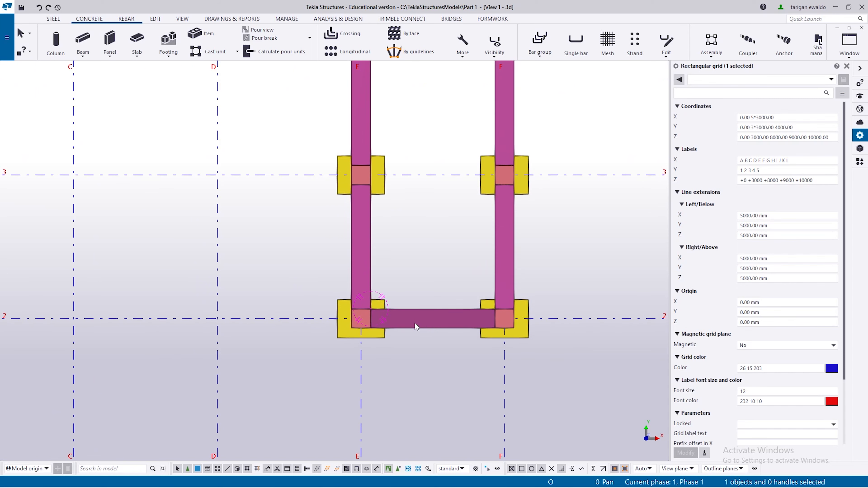
pyautogui.scroll(-2, 415, 324)
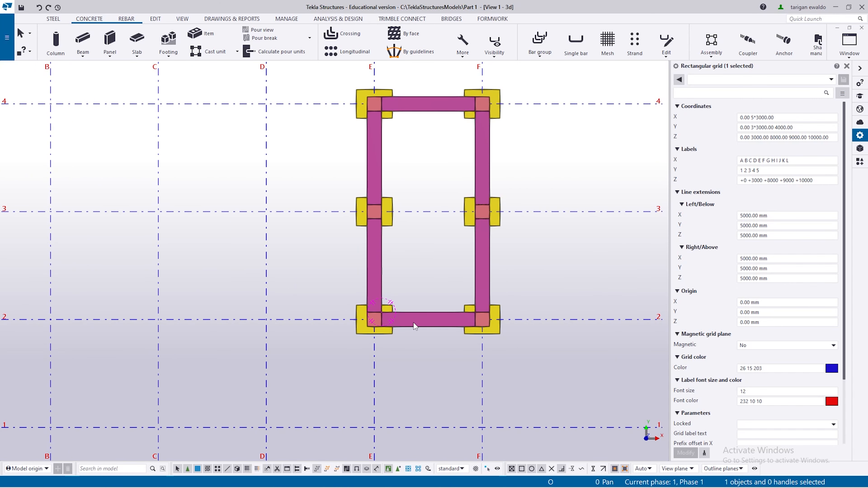
pyautogui.hotkey('ctrl', 'p')
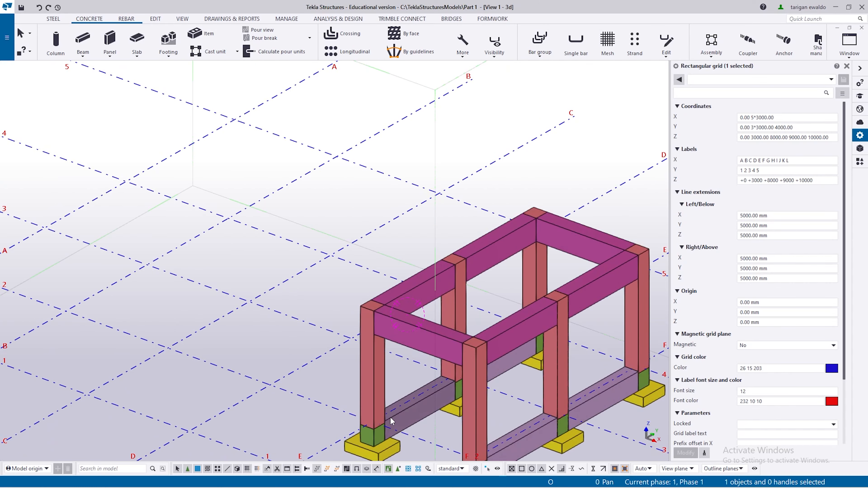
# - Make the Plan +0 view visible and switch it to plan projection
pyautogui.hotkey('ctrl', 'i')
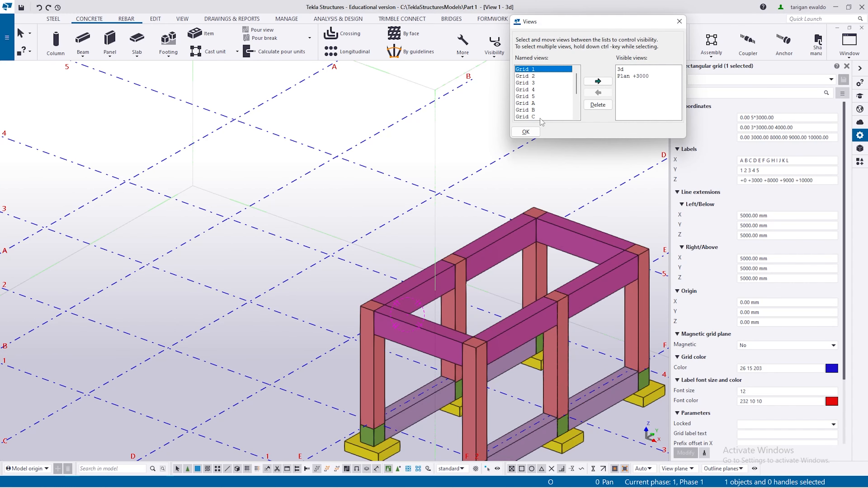
pyautogui.scroll(-2, 537, 102)
pyautogui.scroll(-1, 537, 103)
pyautogui.click(542, 97)
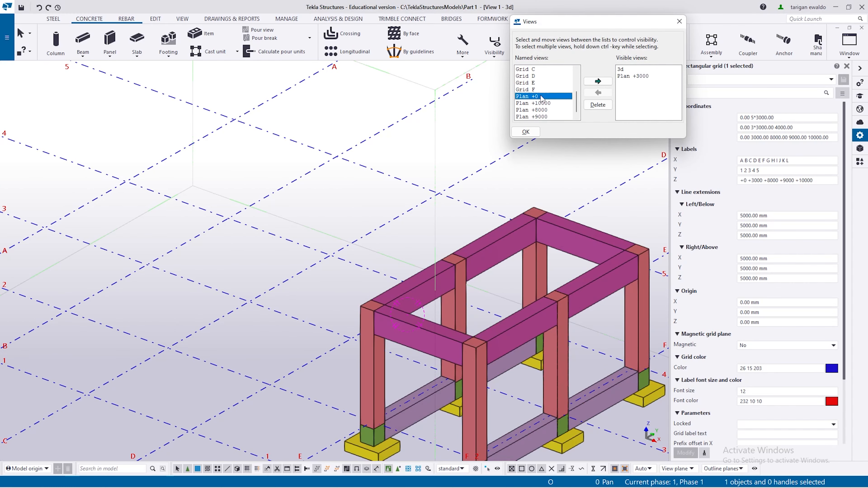
pyautogui.click(598, 82)
pyautogui.keyDown('ctrl'); pyautogui.moveTo(411, 300); pyautogui.dragTo(404, 267, button='middle'); pyautogui.keyUp('ctrl')
pyautogui.hotkey('ctrl', 'p')
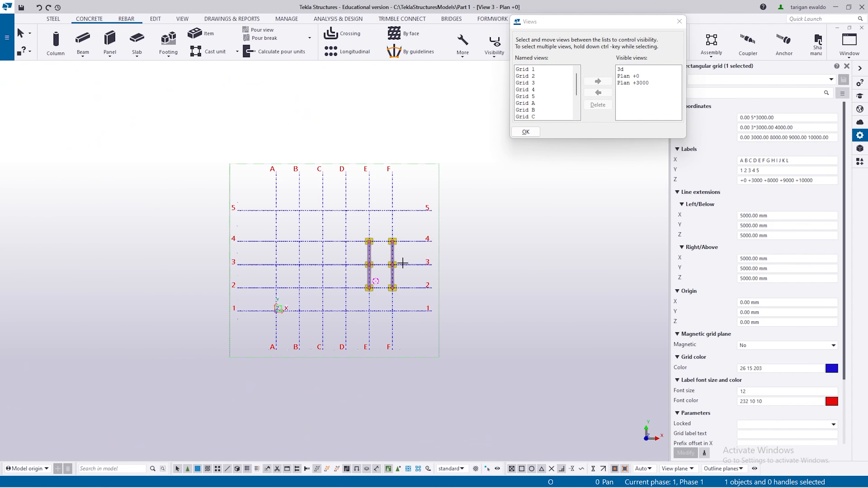
# - Add a Balok beam in Plan +0 on grid line 2 between the columns at grids E and F, keeping the view depth
pyautogui.moveTo(450, 274); pyautogui.dragTo(401, 292, button='middle')
pyautogui.scroll(3, 401, 291)
pyautogui.scroll(11, 224, 289)
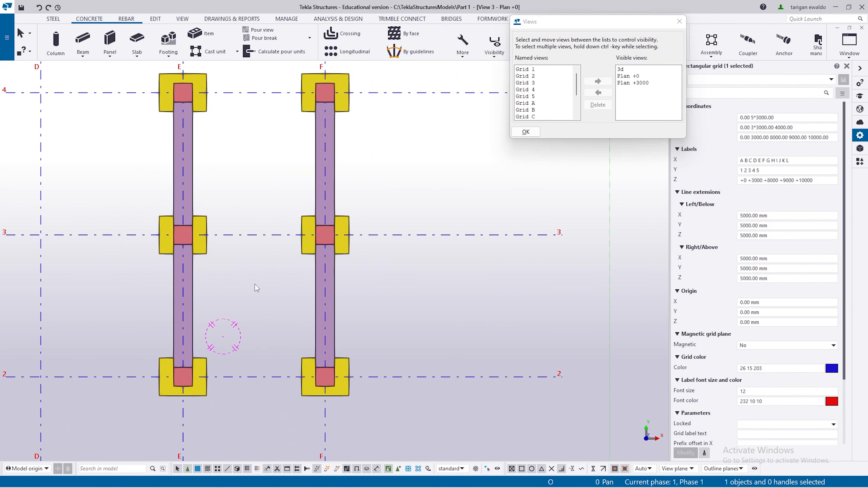
pyautogui.click(259, 280)
pyautogui.scroll(-4, 286, 275)
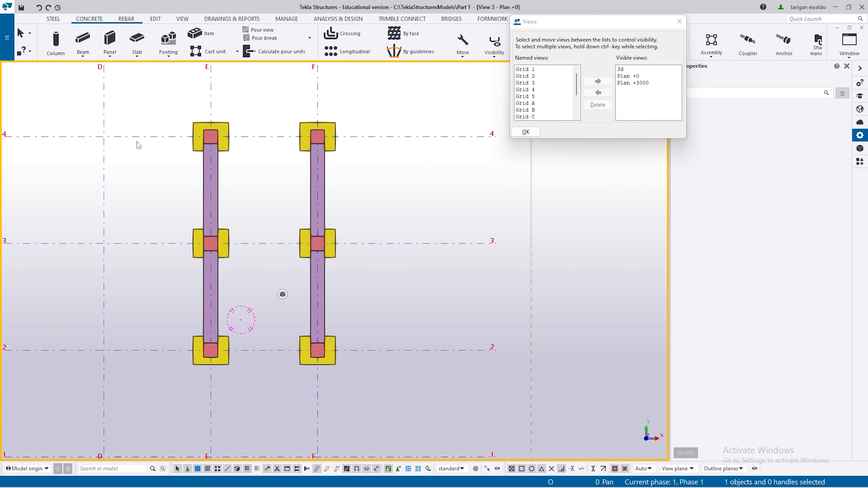
pyautogui.click(86, 40)
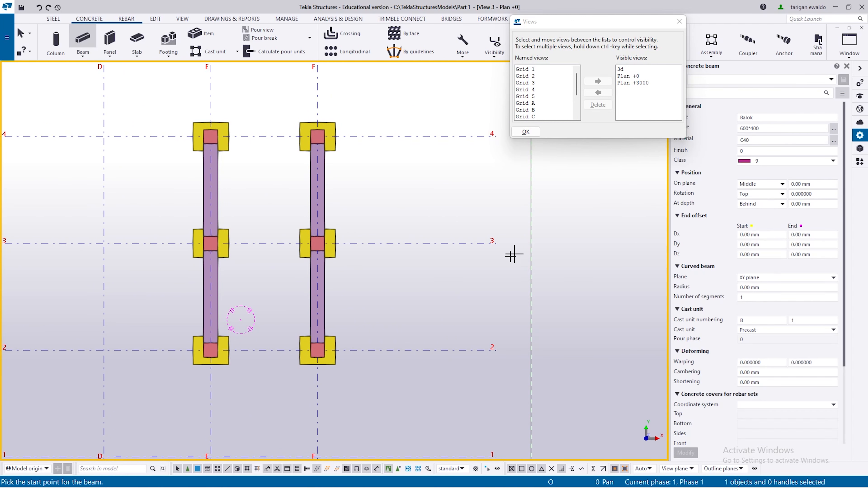
pyautogui.scroll(3, 222, 365)
pyautogui.click(214, 340)
pyautogui.click(397, 355)
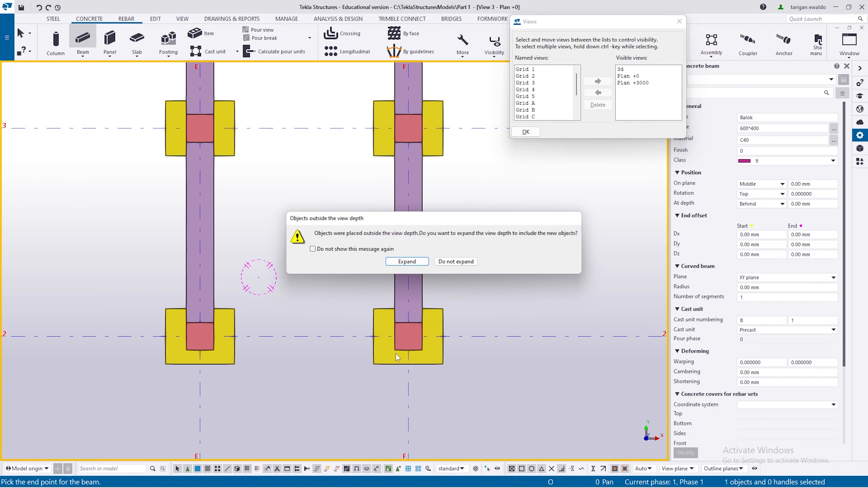
pyautogui.click(466, 262)
# - Add a Balok beam in Plan +0 on grid line 4 between the columns at grids E and F, keeping the view depth, and finish beam creation
pyautogui.moveTo(371, 226); pyautogui.dragTo(410, 408, button='middle')
pyautogui.scroll(1, 296, 133)
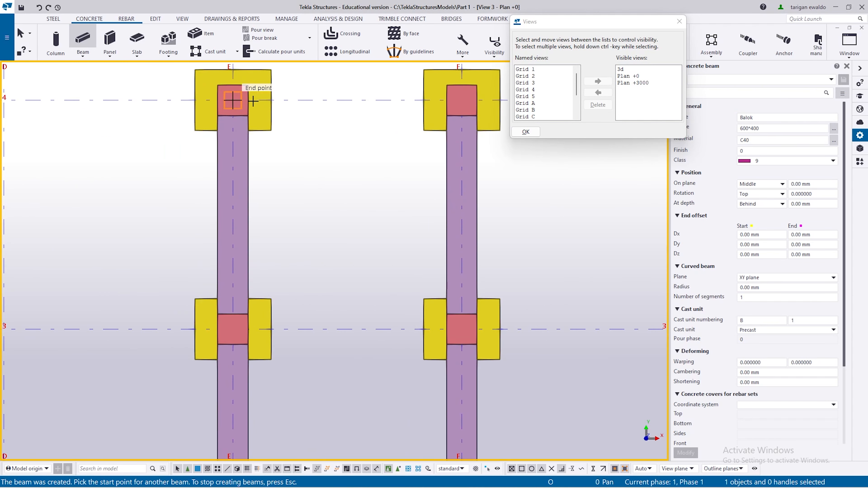
pyautogui.click(248, 100)
pyautogui.click(443, 100)
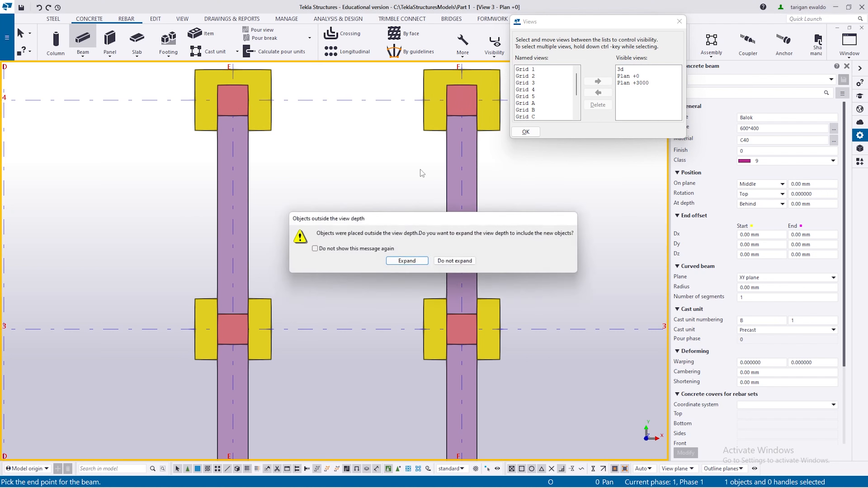
pyautogui.click(465, 261)
pyautogui.scroll(-2, 403, 174)
pyautogui.press('Escape')
# - Close the view list and compare the properties of the beams on grid lines 2 and 4 with those of the Sloof beam on grid line E
pyautogui.scroll(1, 382, 165)
pyautogui.click(382, 125)
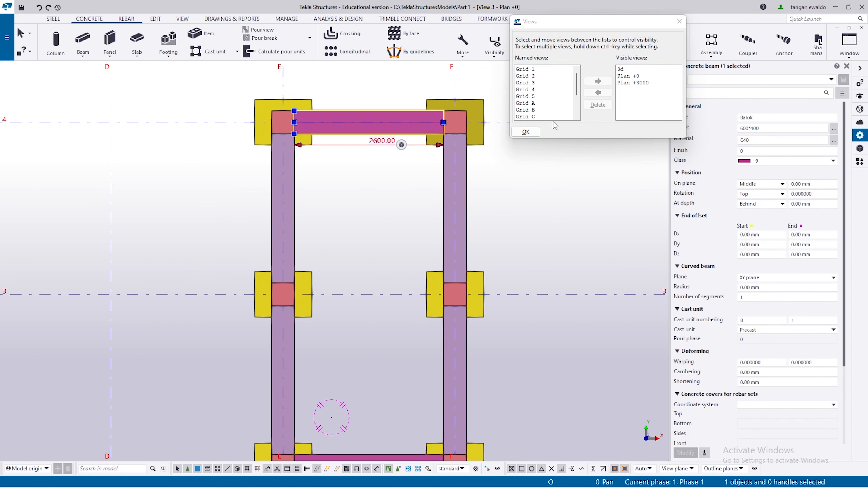
pyautogui.click(680, 22)
pyautogui.scroll(-2, 409, 190)
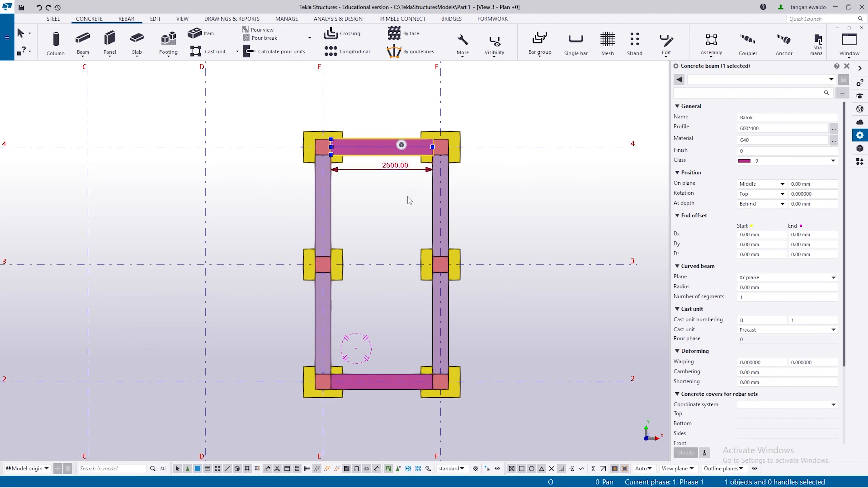
pyautogui.click(394, 372)
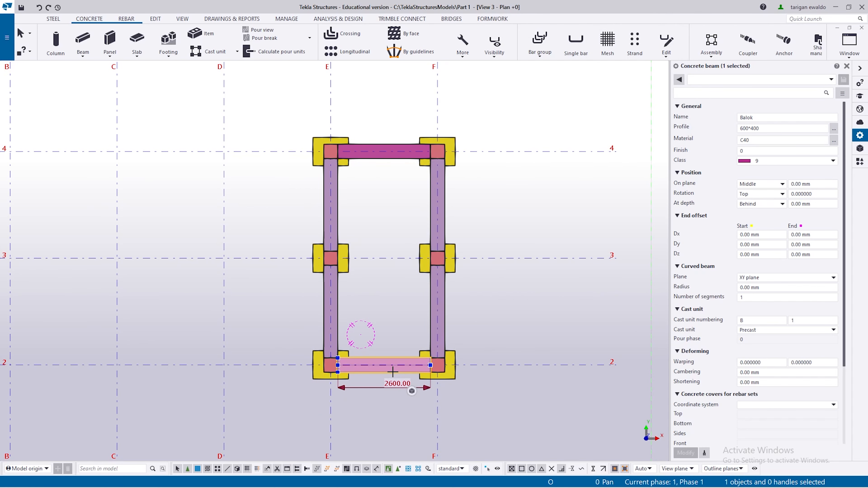
pyautogui.scroll(2, 393, 371)
pyautogui.scroll(-1, 390, 371)
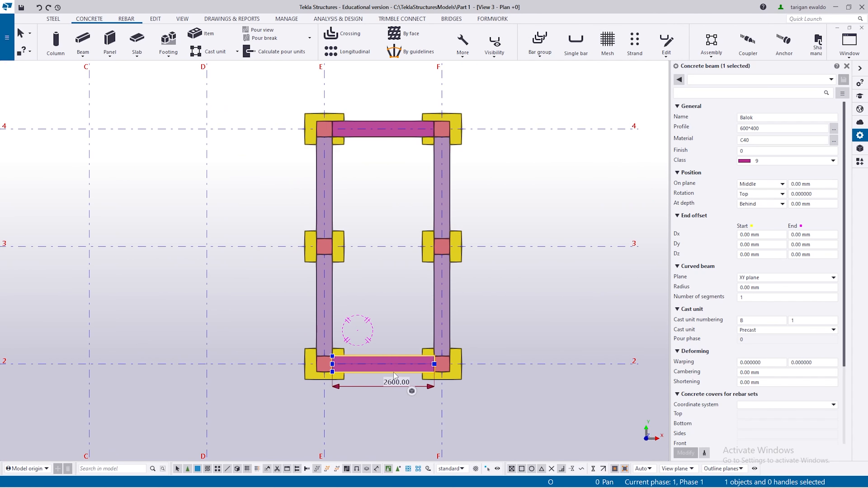
pyautogui.scroll(1, 387, 371)
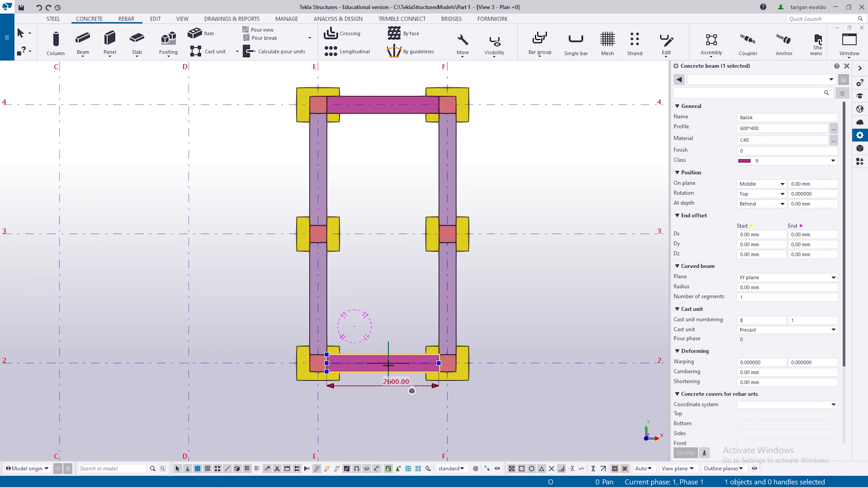
pyautogui.click(398, 319)
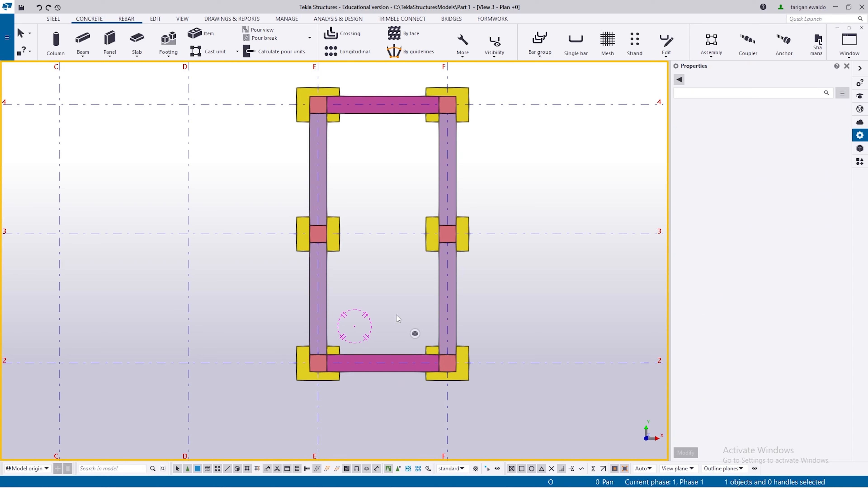
pyautogui.scroll(2, 350, 307)
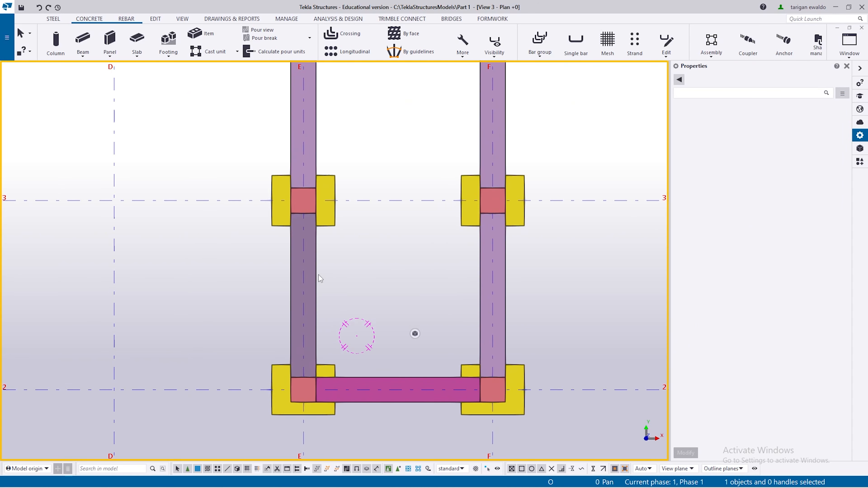
pyautogui.click(320, 275)
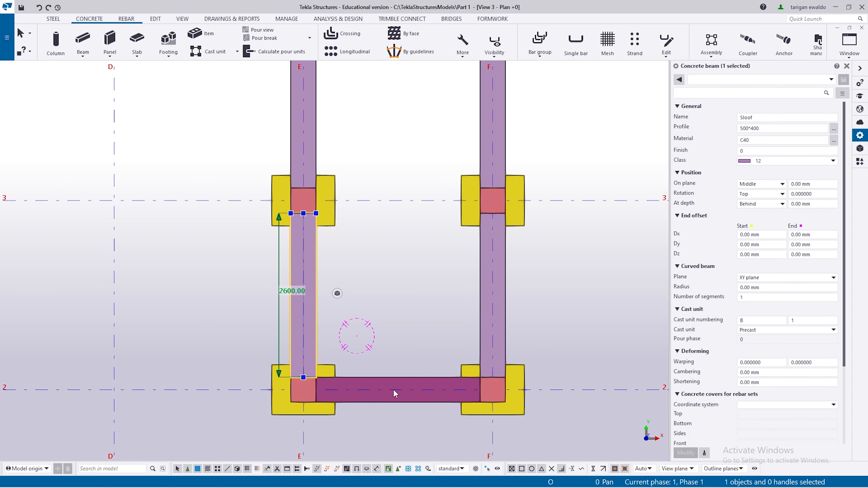
pyautogui.click(396, 401)
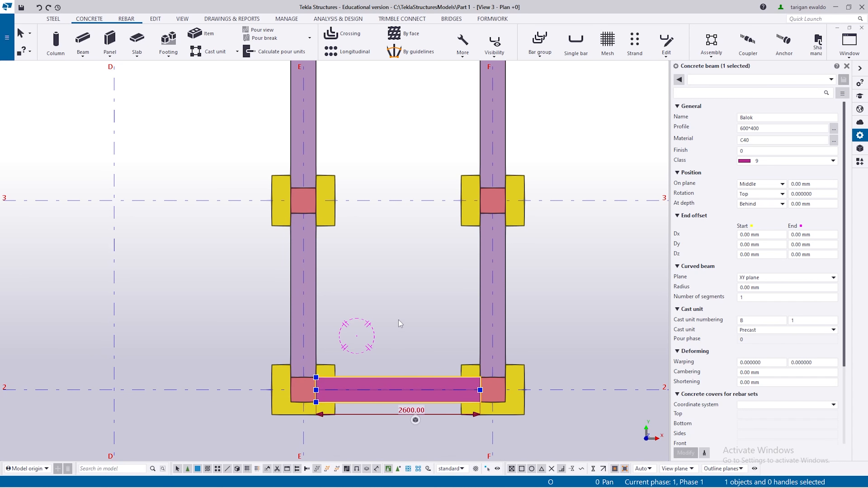
# - Copy the Sloof name, 500*400 profile and class 12 from the grid line E beam to the two beams on grid lines 2 and 4
pyautogui.click(311, 282)
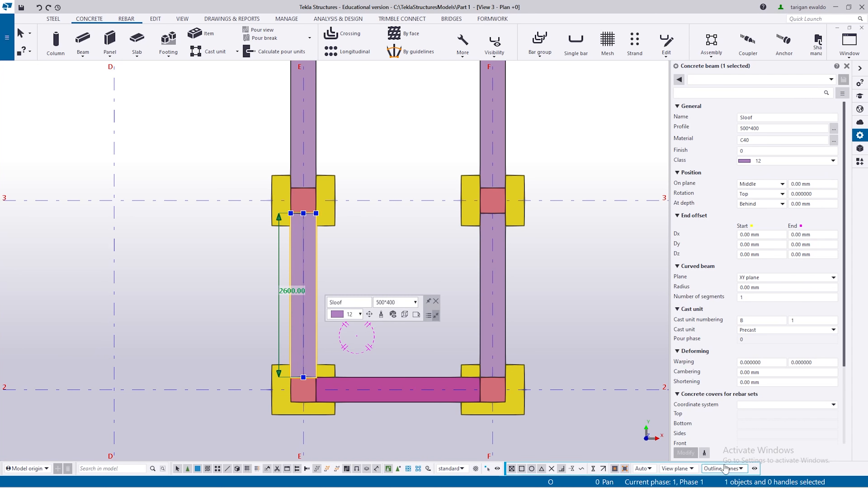
pyautogui.click(704, 453)
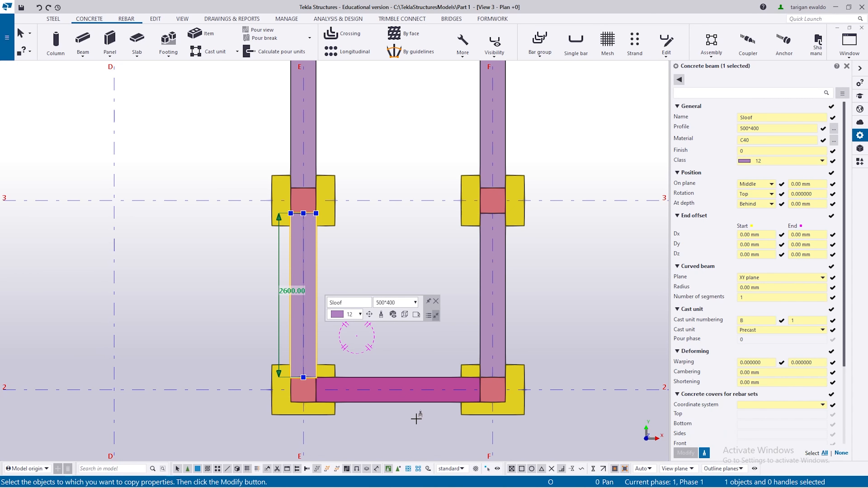
pyautogui.click(406, 398)
pyautogui.scroll(-6, 411, 401)
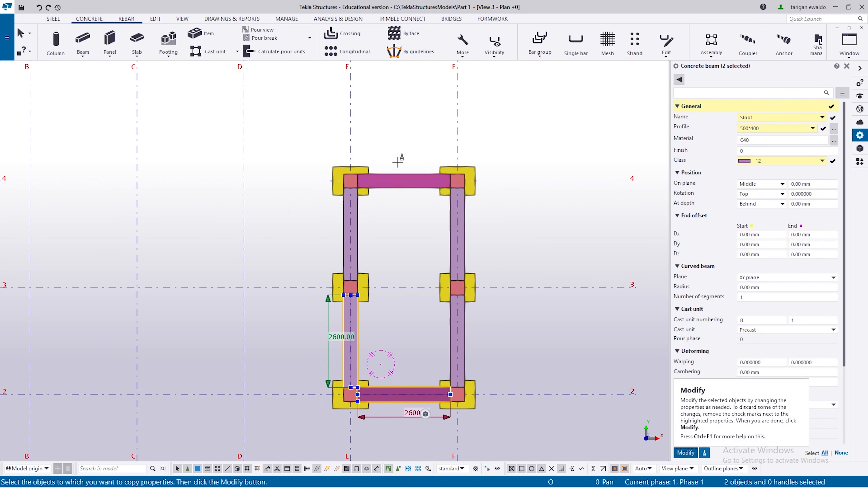
pyautogui.scroll(5, 406, 181)
pyautogui.click(411, 190)
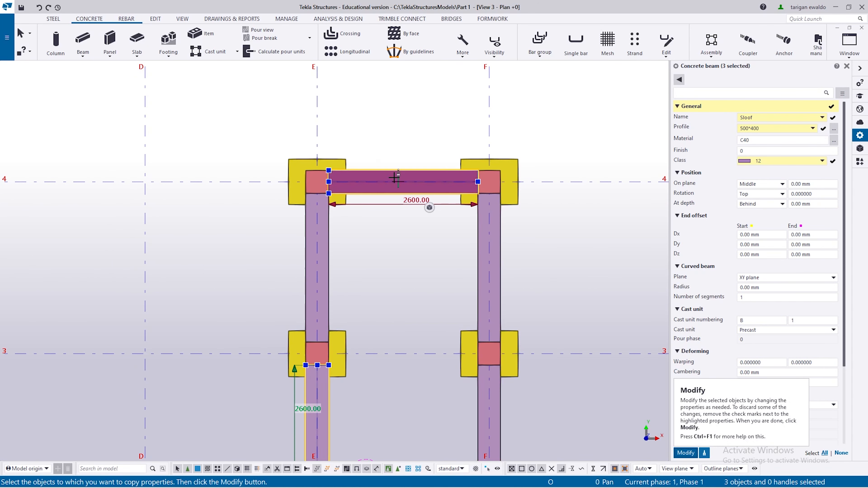
pyautogui.scroll(-5, 410, 190)
pyautogui.scroll(3, 404, 359)
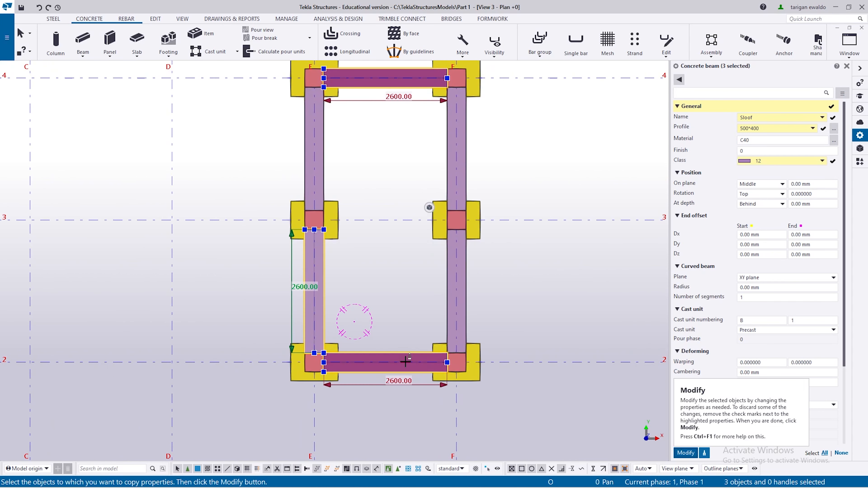
pyautogui.scroll(-2, 403, 346)
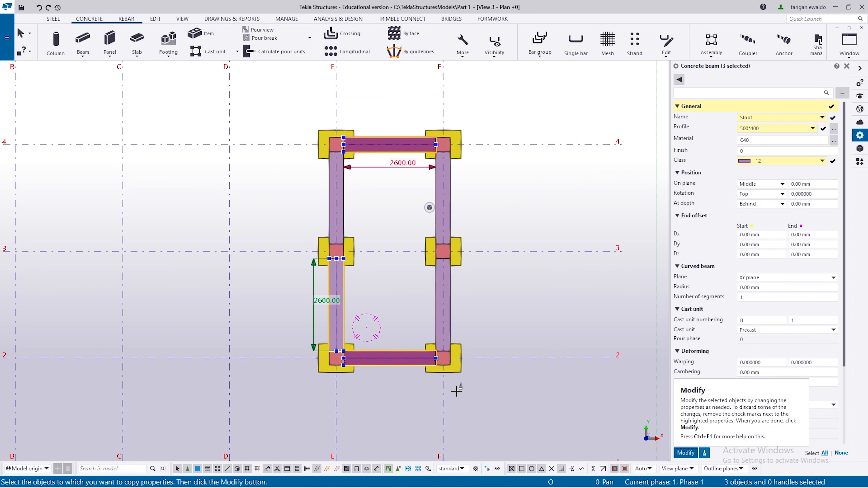
pyautogui.scroll(1, 400, 357)
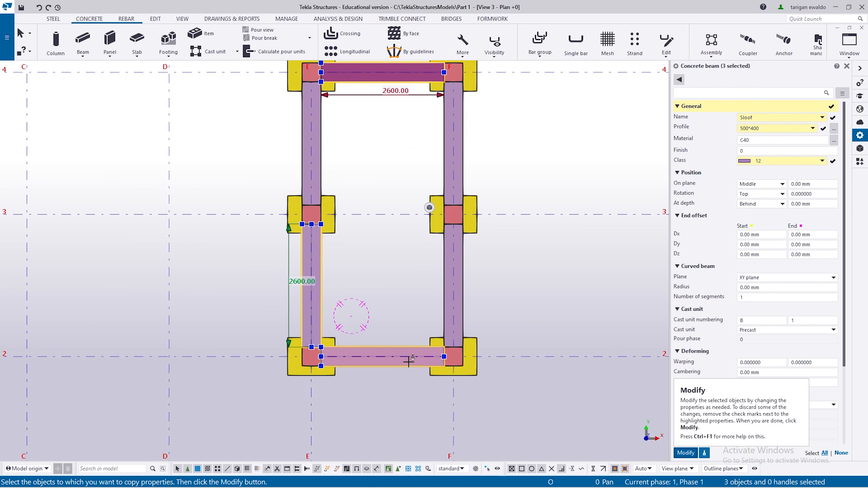
pyautogui.scroll(2, 399, 358)
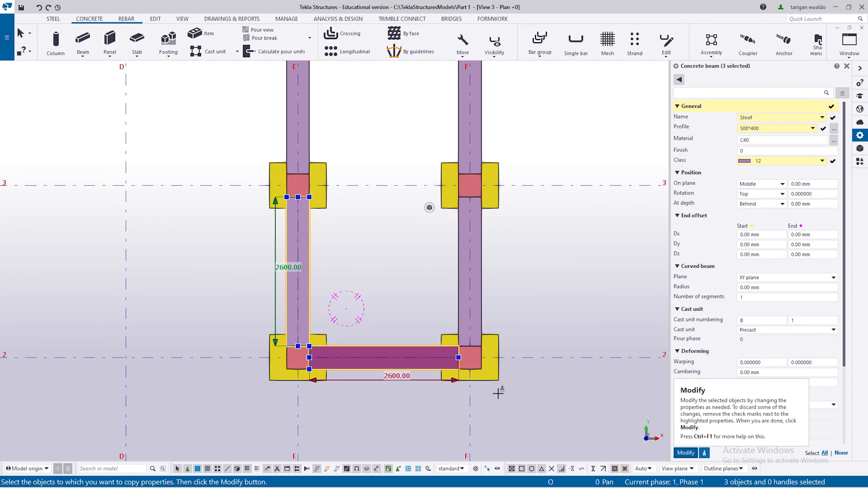
pyautogui.click(681, 456)
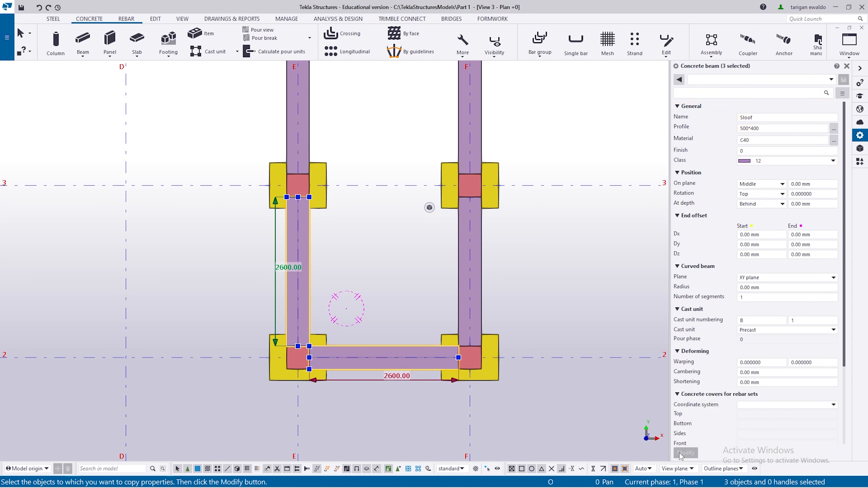
pyautogui.scroll(-3, 460, 382)
pyautogui.moveTo(438, 476)
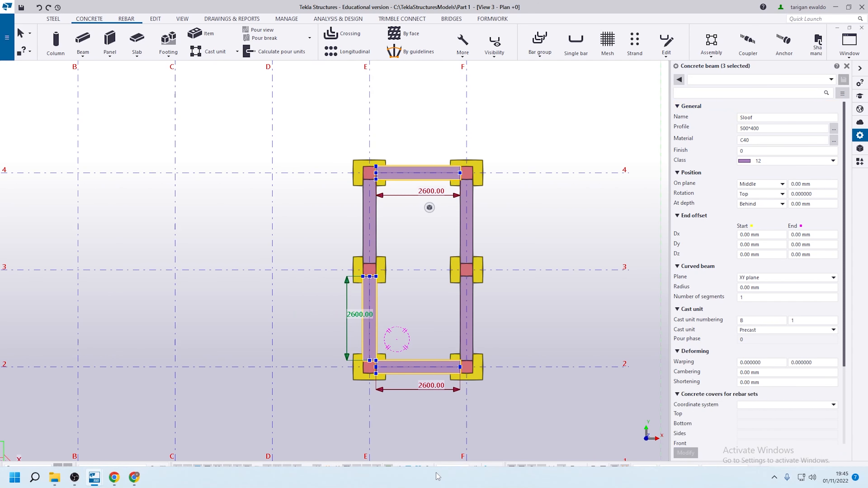
pyautogui.click(75, 478)
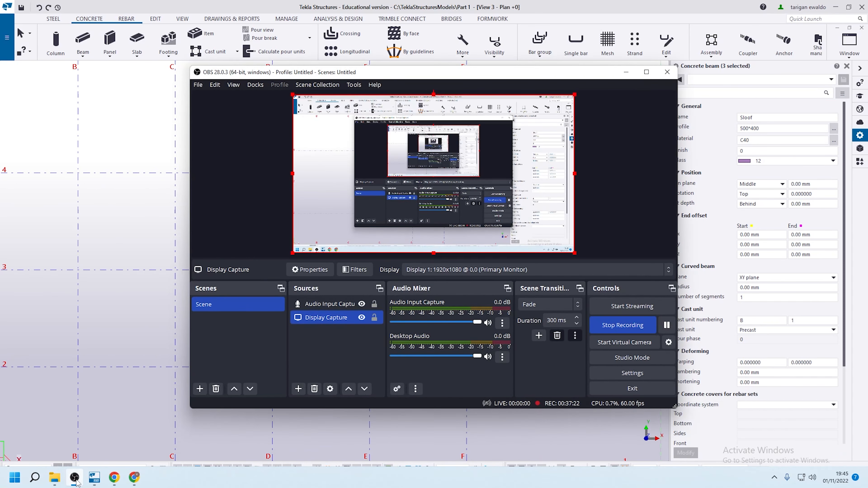
pyautogui.click(75, 478)
pyautogui.click(402, 311)
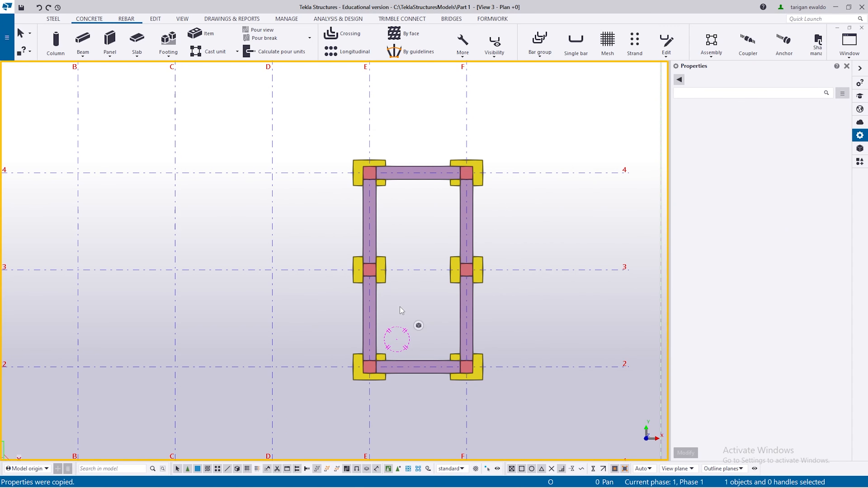
# - Start a concrete slab in the 3D view, naming it Plat lantai with a thickness of 120
pyautogui.scroll(-3, 399, 332)
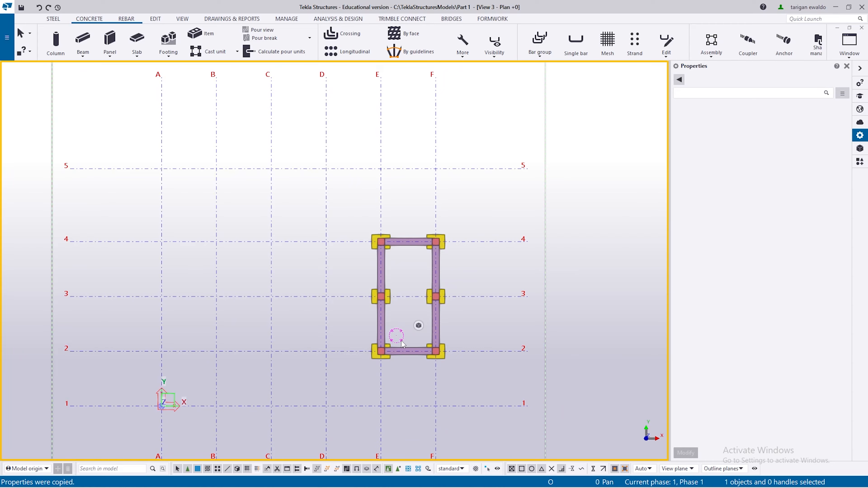
pyautogui.hotkey('ctrl', 'Tab')
pyautogui.scroll(1, 406, 351)
pyautogui.moveTo(406, 351)
pyautogui.keyDown('ctrl'); pyautogui.mouseDown(button='middle')
pyautogui.moveTo(347, 328)
pyautogui.moveTo(396, 355)
pyautogui.moveTo(449, 357)
pyautogui.moveTo(477, 316)
pyautogui.moveTo(352, 356)
pyautogui.moveTo(242, 362)
pyautogui.moveTo(263, 376)
pyautogui.moveTo(248, 387)
pyautogui.moveTo(212, 383)
pyautogui.moveTo(160, 354)
pyautogui.moveTo(167, 387)
pyautogui.mouseUp(button='middle'); pyautogui.keyUp('ctrl')
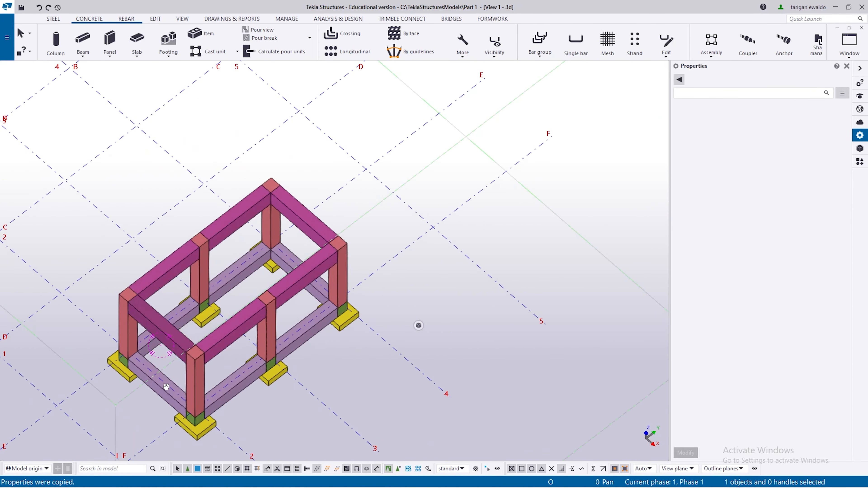
pyautogui.click(145, 48)
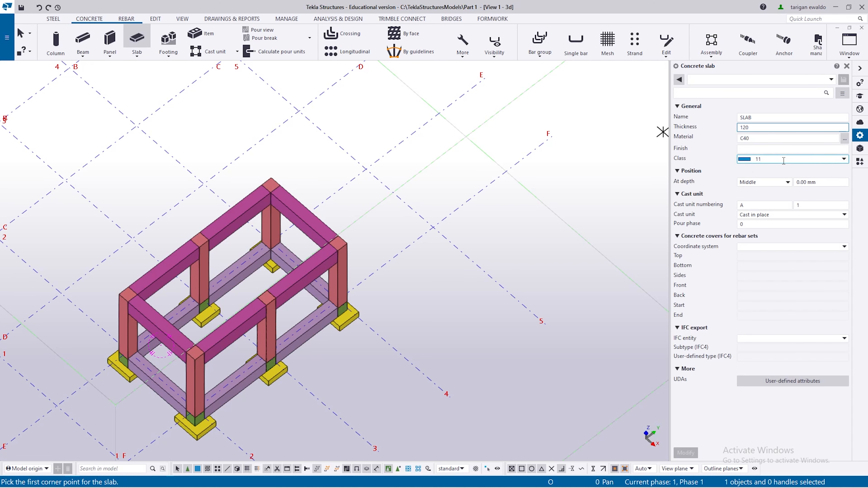
pyautogui.moveTo(555, 239); pyautogui.dragTo(595, 214, button='middle')
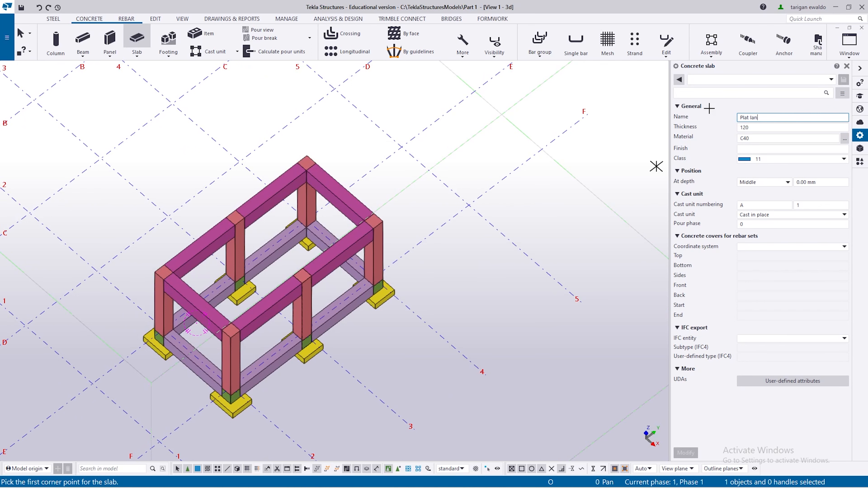
pyautogui.scroll(1, 233, 307)
pyautogui.keyDown('ctrl'); pyautogui.moveTo(193, 318); pyautogui.dragTo(130, 360, button='middle'); pyautogui.keyUp('ctrl')
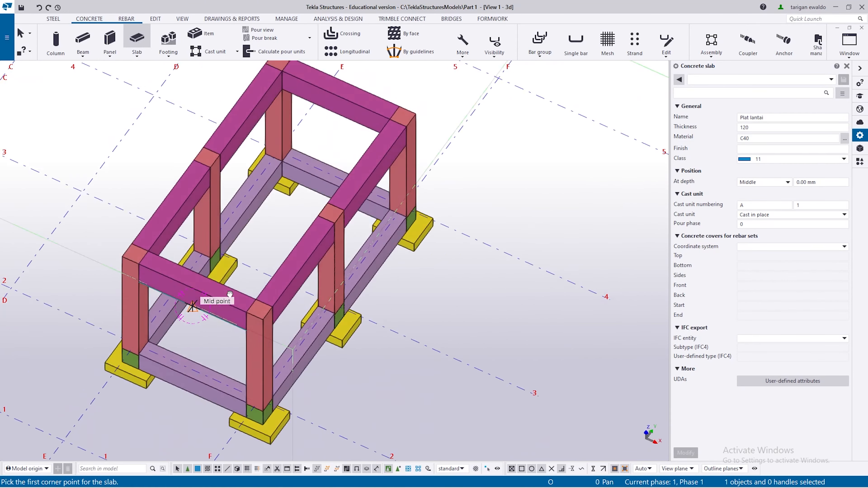
pyautogui.scroll(2, 129, 359)
pyautogui.scroll(-3, 122, 373)
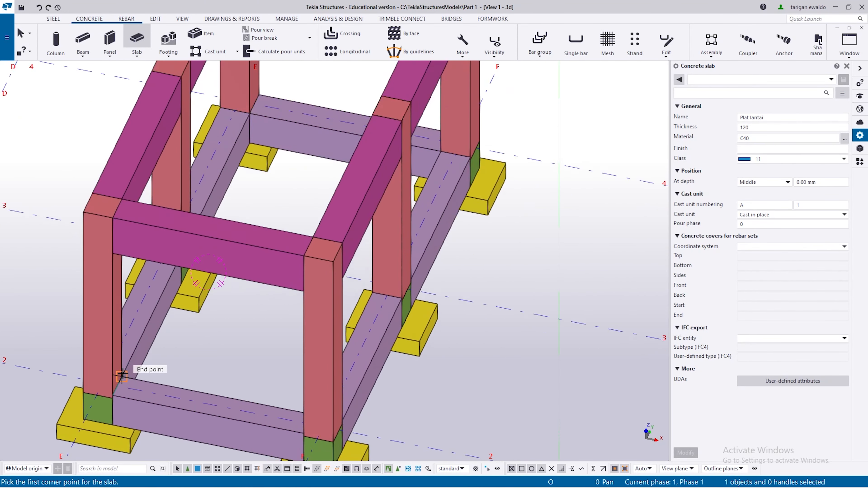
pyautogui.click(123, 369)
pyautogui.keyDown('ctrl'); pyautogui.moveTo(124, 369); pyautogui.dragTo(173, 256, button='middle'); pyautogui.keyUp('ctrl')
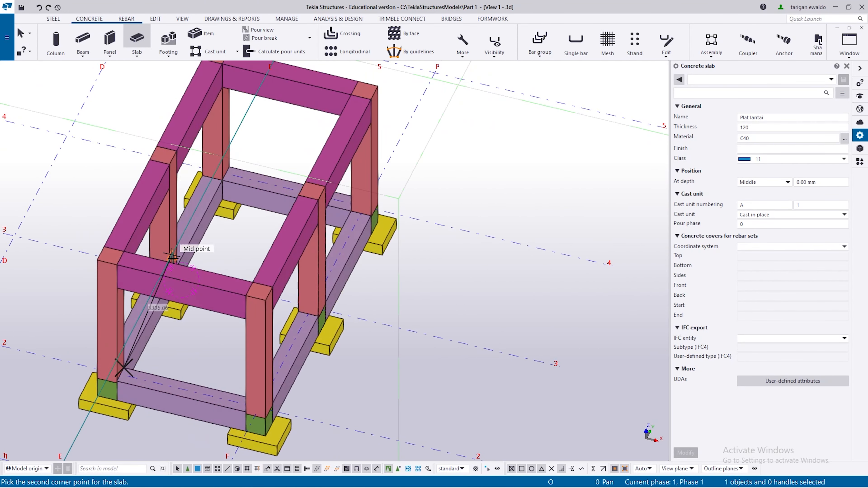
pyautogui.scroll(2, 180, 235)
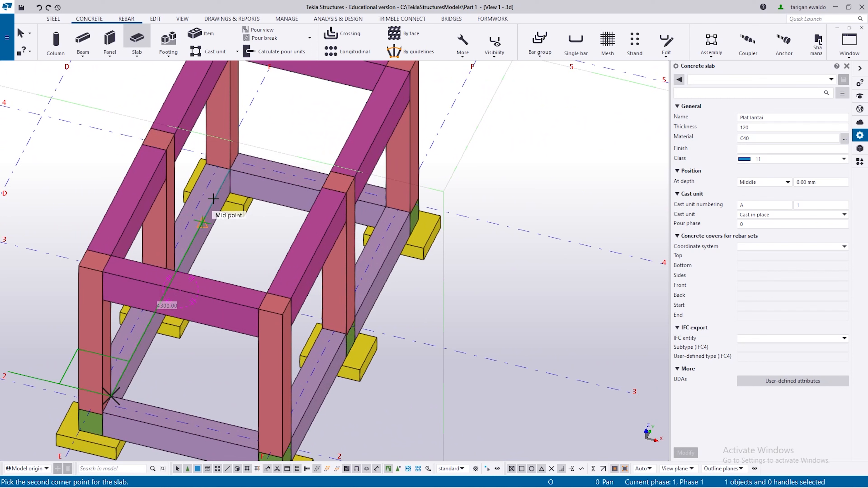
pyautogui.click(232, 171)
pyautogui.keyDown('ctrl'); pyautogui.moveTo(232, 171); pyautogui.dragTo(387, 136, button='middle'); pyautogui.keyUp('ctrl')
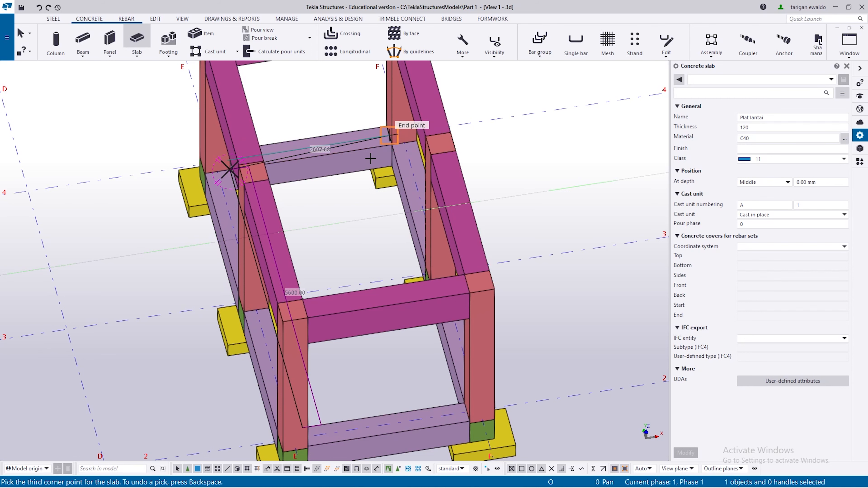
pyautogui.rightClick(536, 189)
pyautogui.click(543, 193)
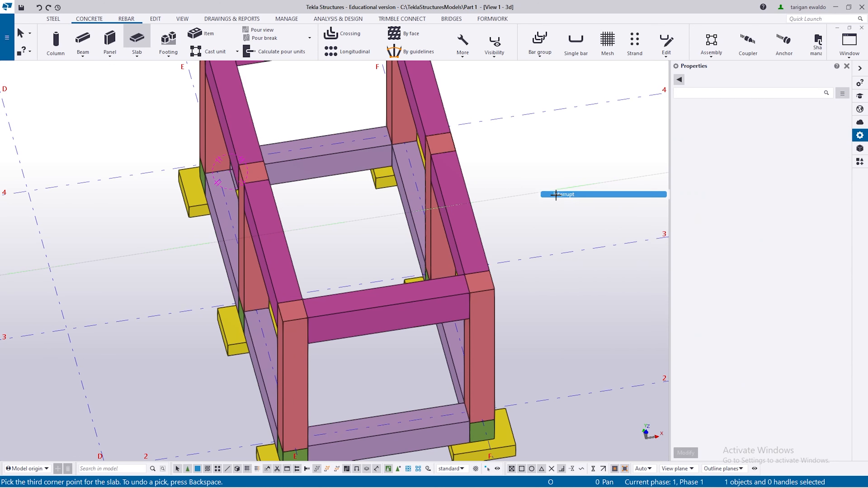
# - Switch the 3D view to its plane orientation, bring up the Plan +0 view and centre the structure
pyautogui.scroll(-3, 497, 267)
pyautogui.hotkey('ctrl', 'p')
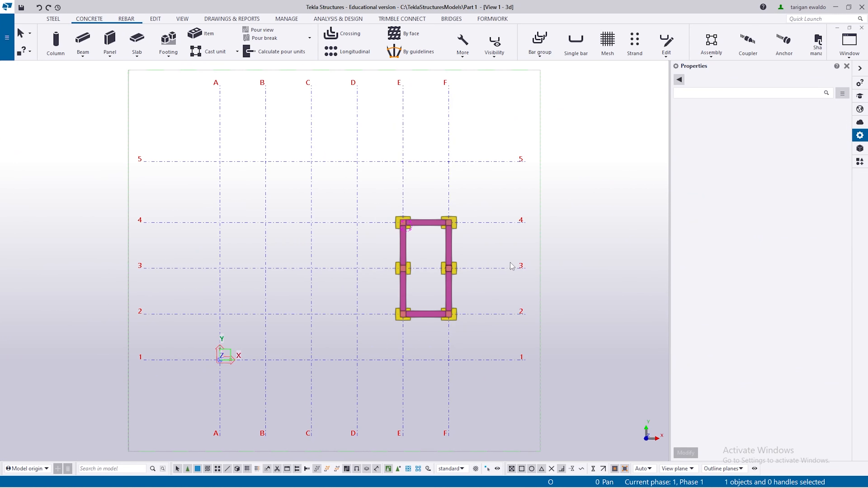
pyautogui.scroll(2, 471, 253)
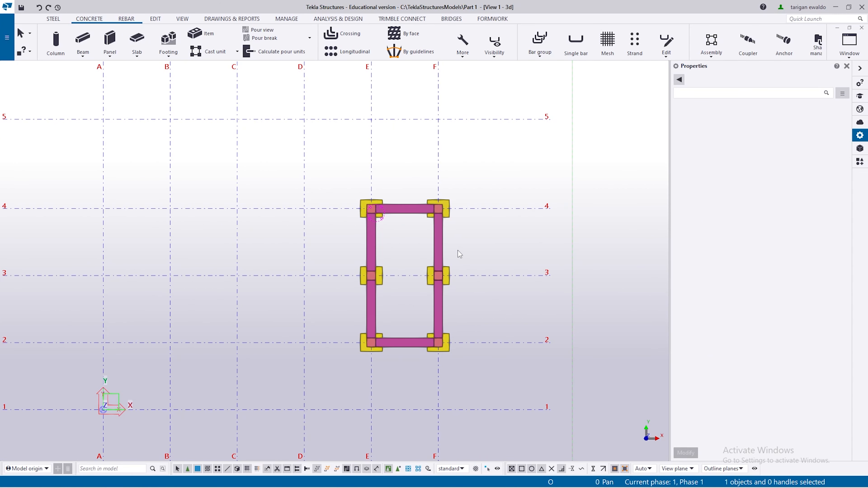
pyautogui.hotkey('ctrl', 'i')
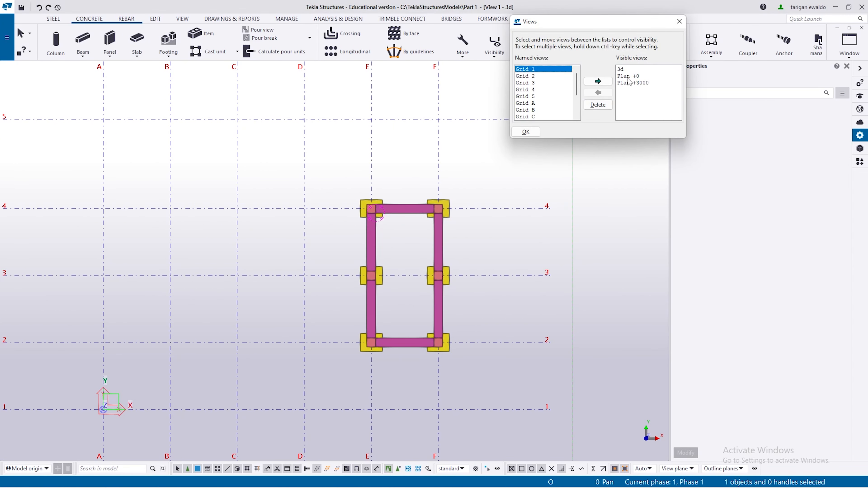
pyautogui.click(631, 78)
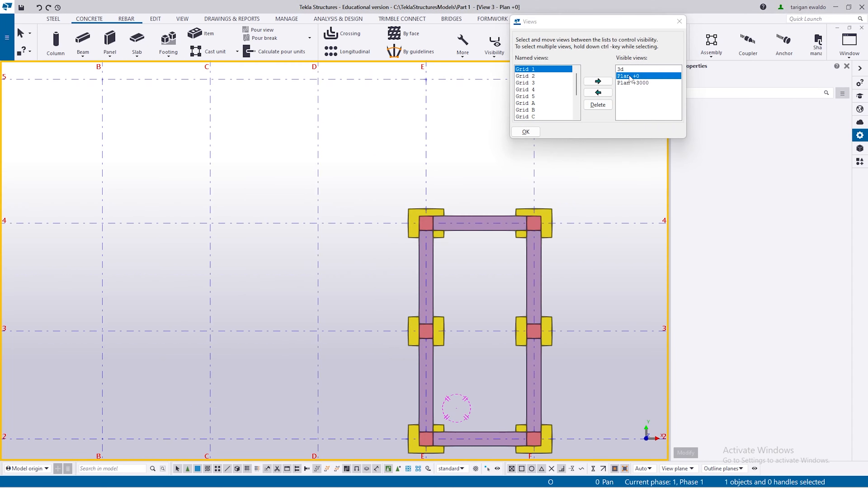
pyautogui.click(526, 132)
pyautogui.moveTo(520, 303); pyautogui.dragTo(450, 248, button='middle')
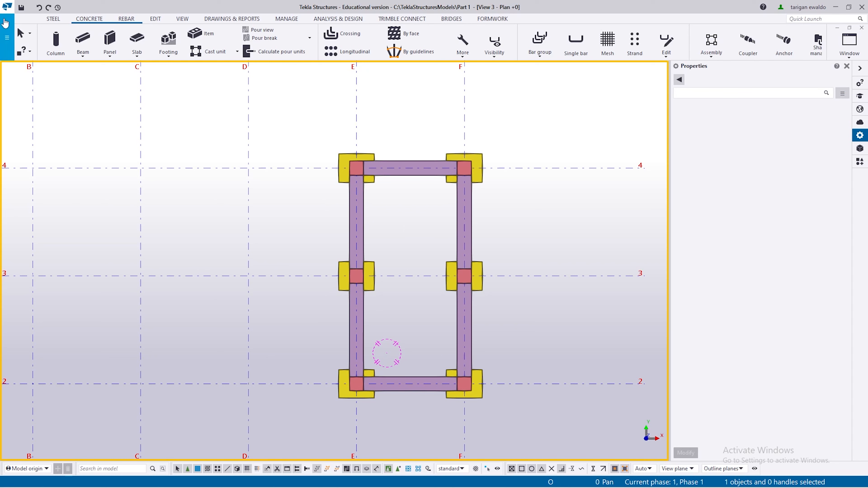
# - Create the 120 Plat lantai slab in Plan +0 through the inner column corners at grids E and F on lines 4 and 2
pyautogui.click(136, 39)
pyautogui.scroll(2, 421, 226)
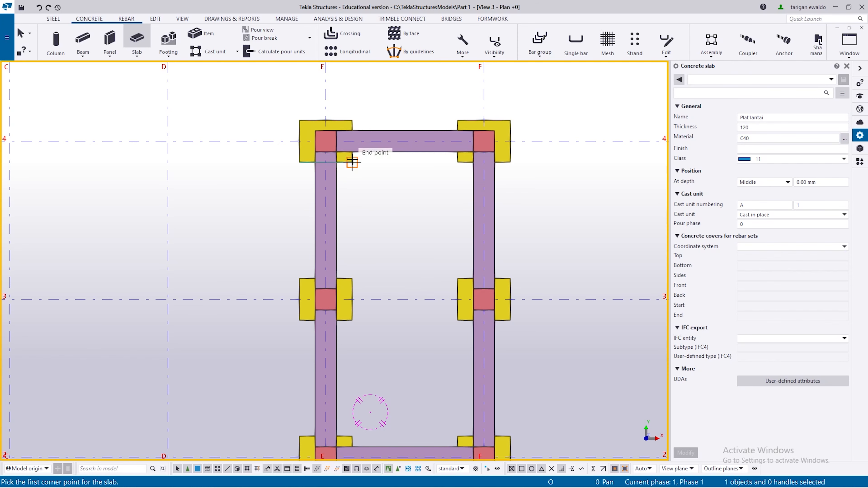
pyautogui.scroll(4, 337, 151)
pyautogui.click(337, 152)
pyautogui.scroll(-5, 326, 148)
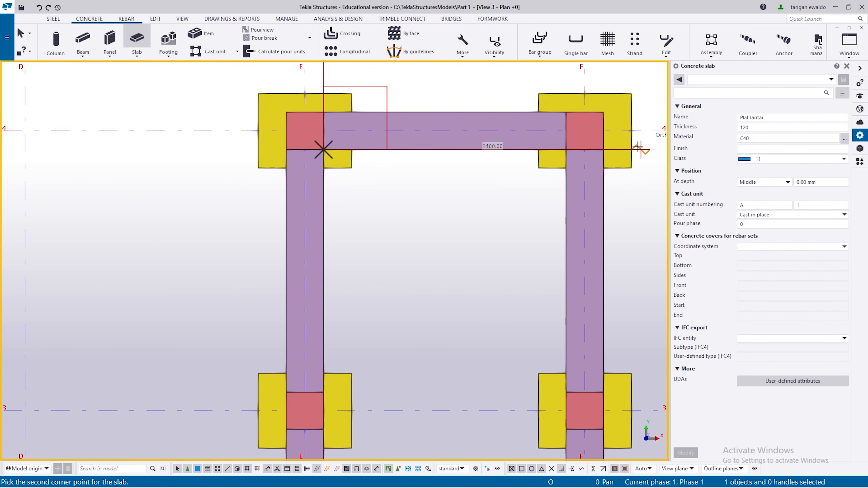
pyautogui.scroll(3, 606, 147)
pyautogui.click(551, 150)
pyautogui.scroll(-9, 537, 113)
pyautogui.moveTo(550, 404); pyautogui.dragTo(543, 337, button='middle')
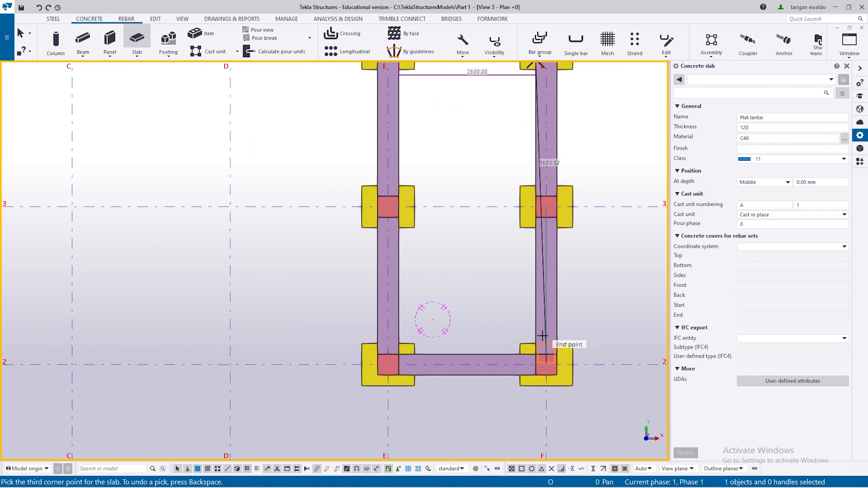
pyautogui.scroll(6, 533, 356)
pyautogui.click(532, 350)
pyautogui.click(246, 350)
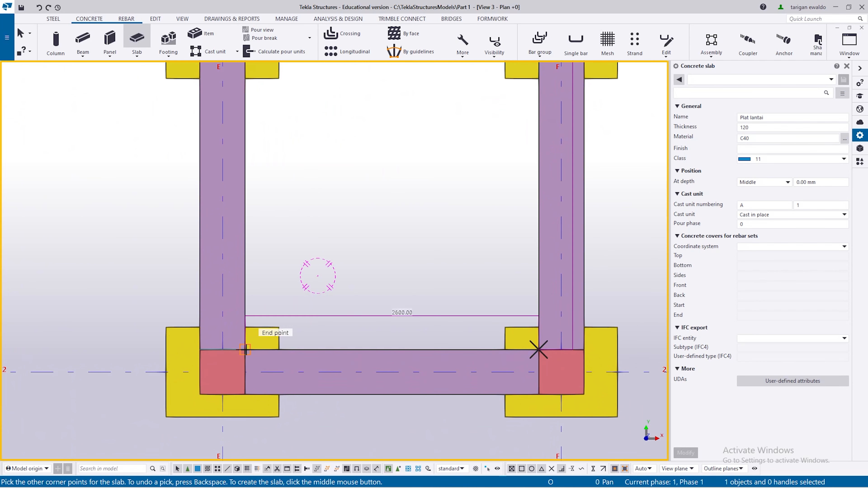
pyautogui.scroll(-3, 281, 339)
pyautogui.scroll(3, 291, 219)
pyautogui.click(291, 219)
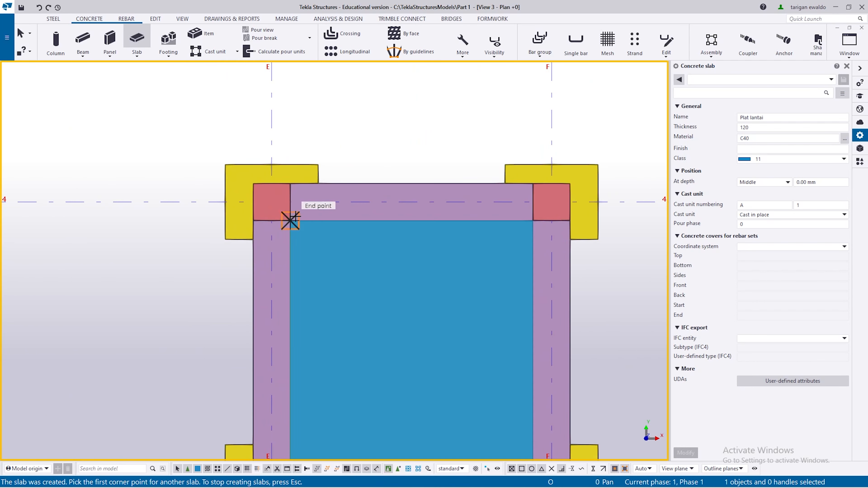
pyautogui.scroll(-5, 343, 139)
pyautogui.press('Escape')
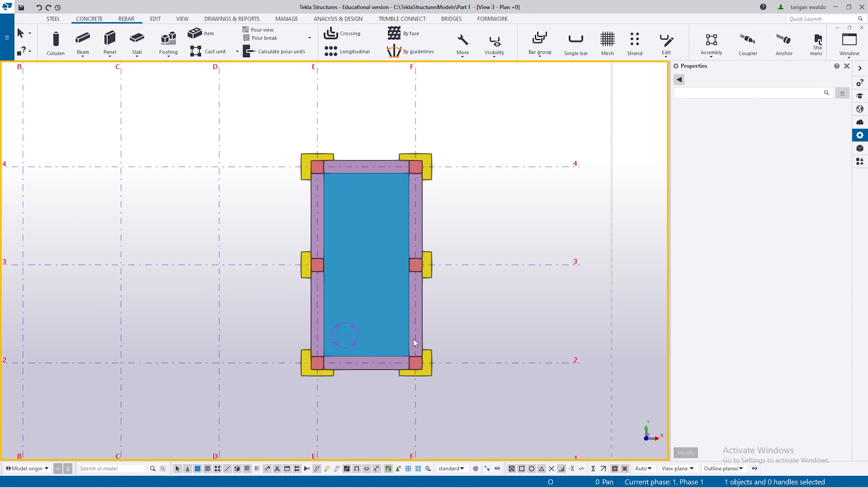
# - Turn the Plan +0 view to 3D and select the Plat lantai slab to inspect its height against the Sloof beams
pyautogui.hotkey('ctrl', 'p')
pyautogui.scroll(6, 465, 353)
pyautogui.keyDown('ctrl'); pyautogui.moveTo(463, 340); pyautogui.dragTo(634, 326, button='middle'); pyautogui.keyUp('ctrl')
pyautogui.click(383, 363)
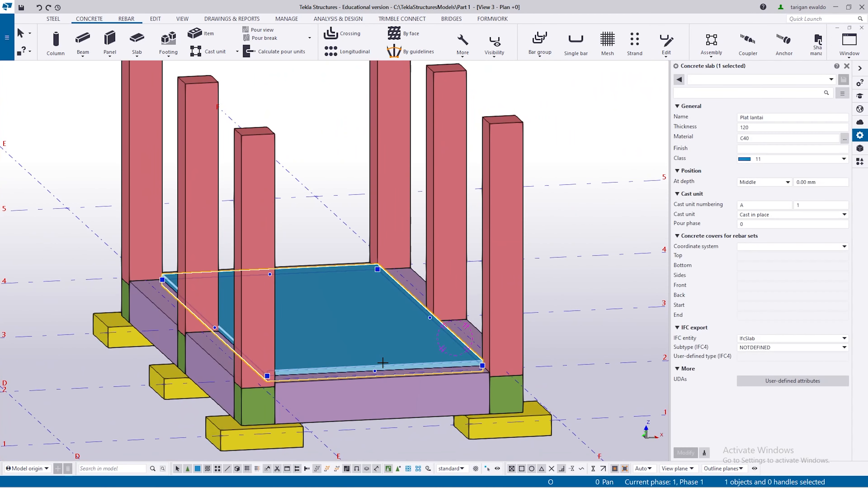
pyautogui.scroll(2, 434, 397)
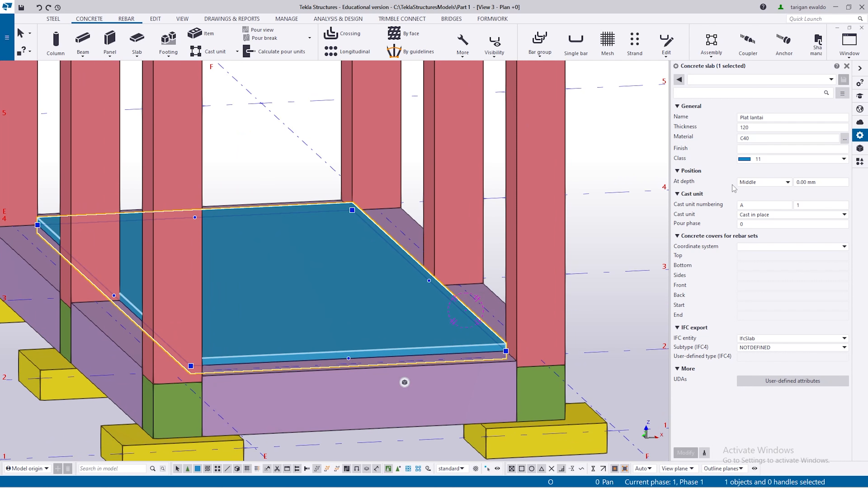
# - Try the Front depth position on the Plat lantai slab and check its edge against the Sloof beams
pyautogui.click(755, 183)
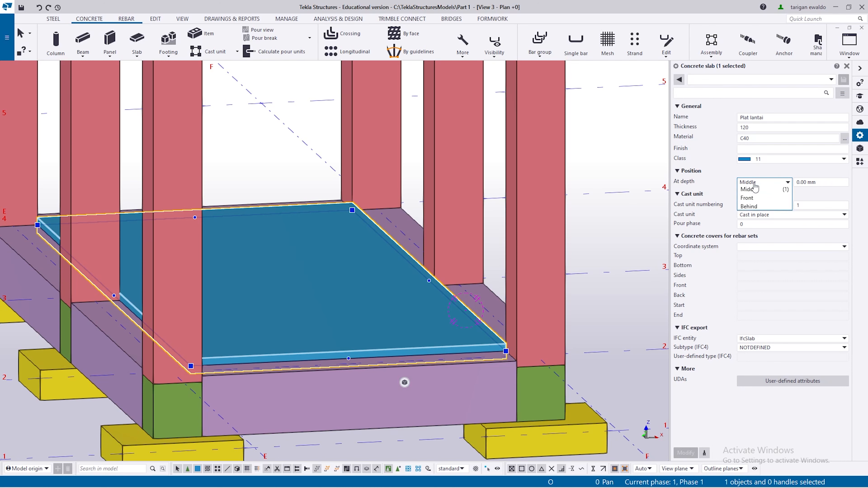
pyautogui.click(751, 200)
pyautogui.click(685, 454)
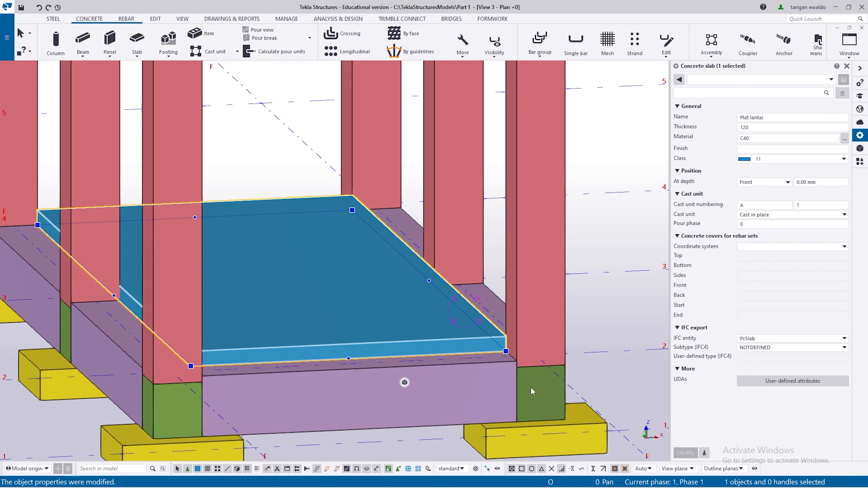
pyautogui.scroll(3, 505, 339)
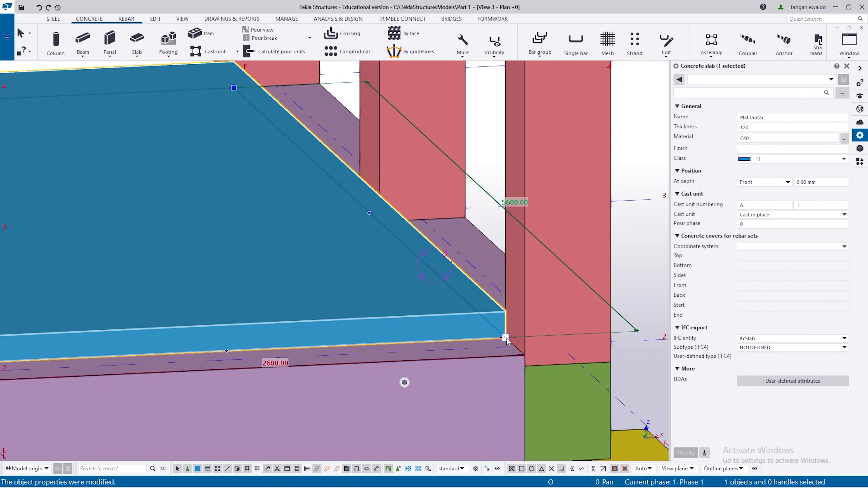
pyautogui.scroll(-2, 506, 339)
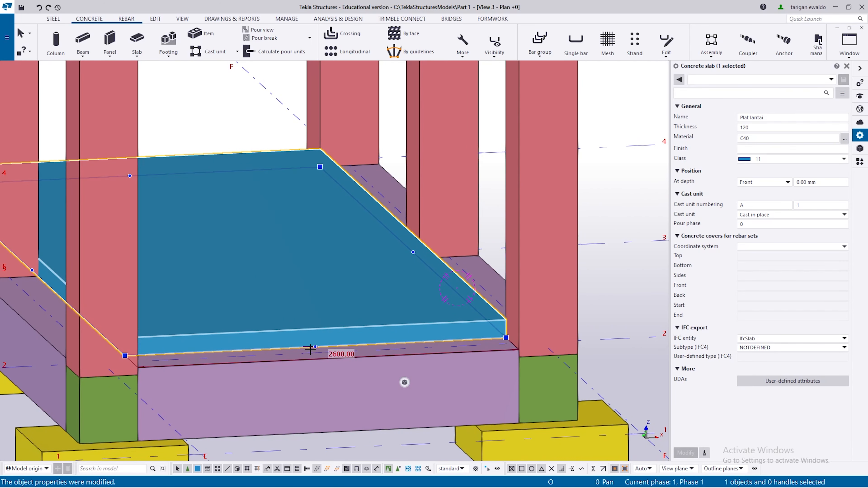
# - Set the Plat lantai slab's depth position to Behind
pyautogui.click(788, 183)
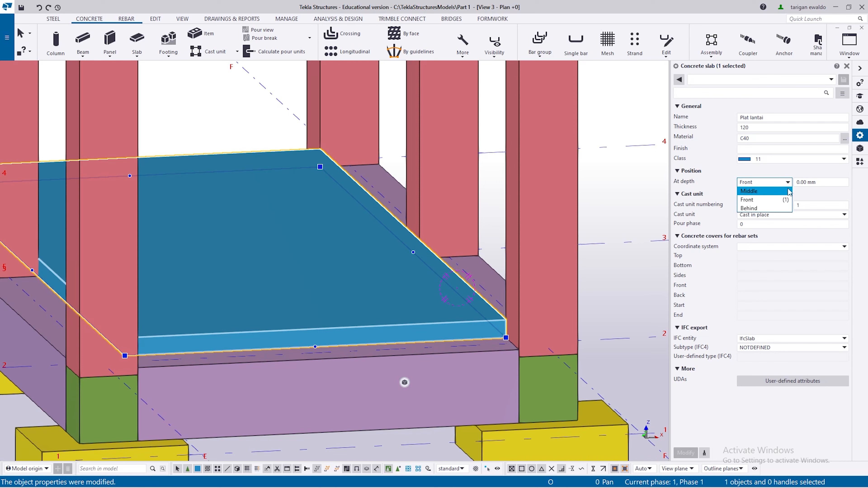
pyautogui.click(777, 208)
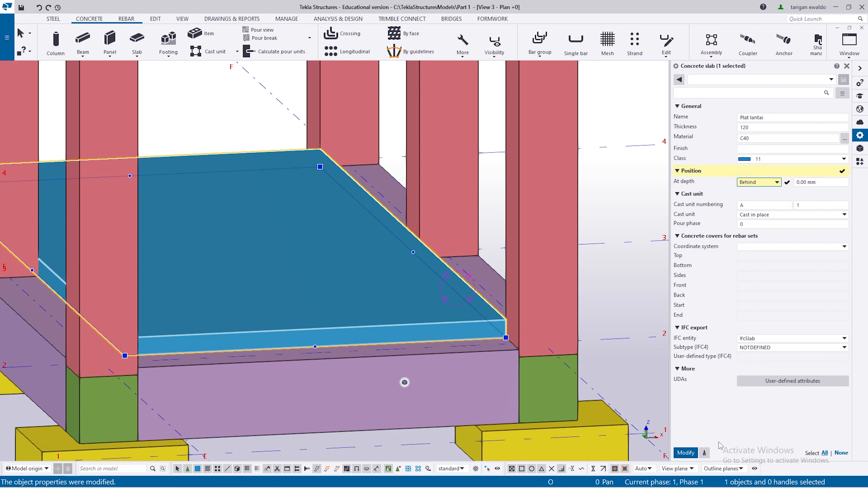
pyautogui.click(688, 455)
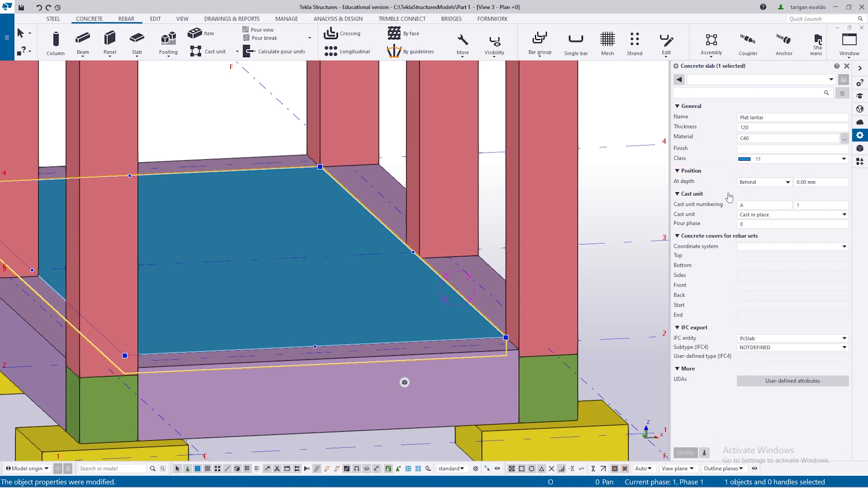
# - Try the Middle depth position on the Plat lantai slab for comparison, and restore Behind
pyautogui.click(752, 193)
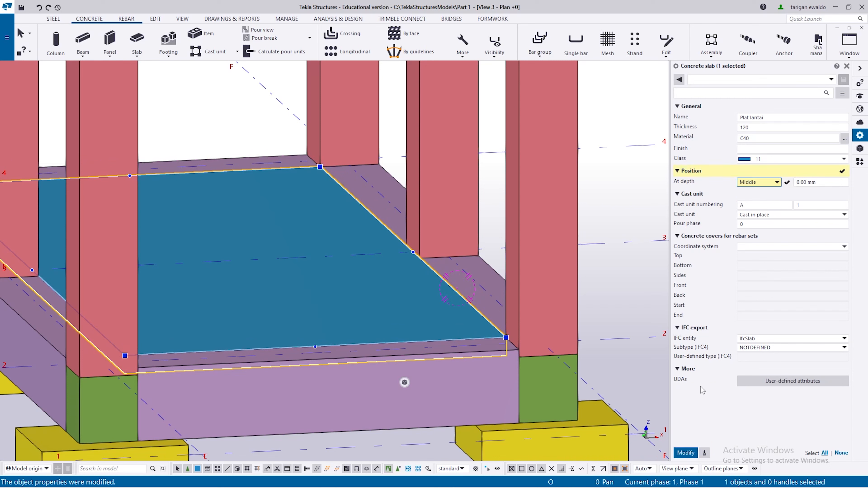
pyautogui.click(692, 452)
pyautogui.click(776, 183)
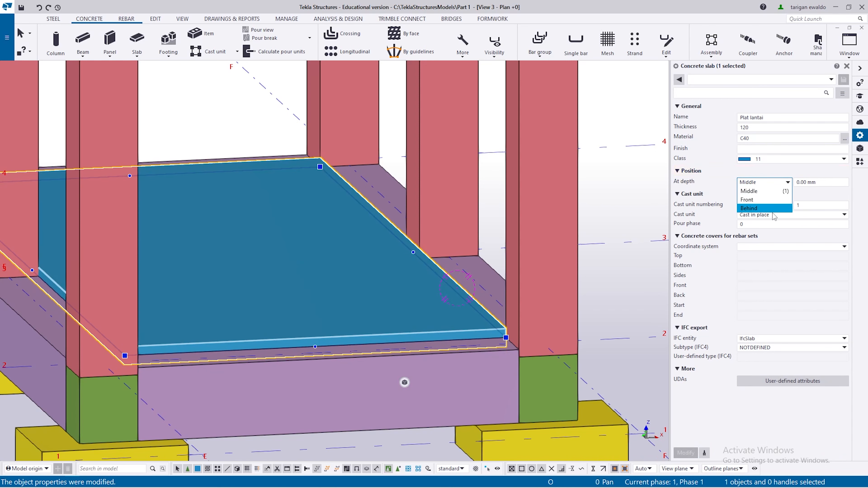
pyautogui.click(774, 209)
pyautogui.click(687, 453)
# - Bring up the 3d view, turn it from plane to 3D orientation and examine the whole frame with its floor slab
pyautogui.scroll(-6, 471, 358)
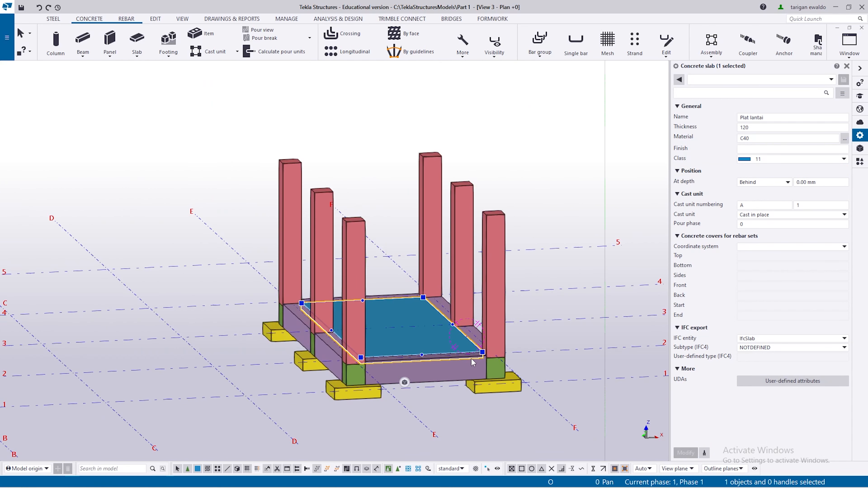
pyautogui.keyDown('ctrl'); pyautogui.moveTo(467, 360); pyautogui.dragTo(359, 387, button='middle'); pyautogui.keyUp('ctrl')
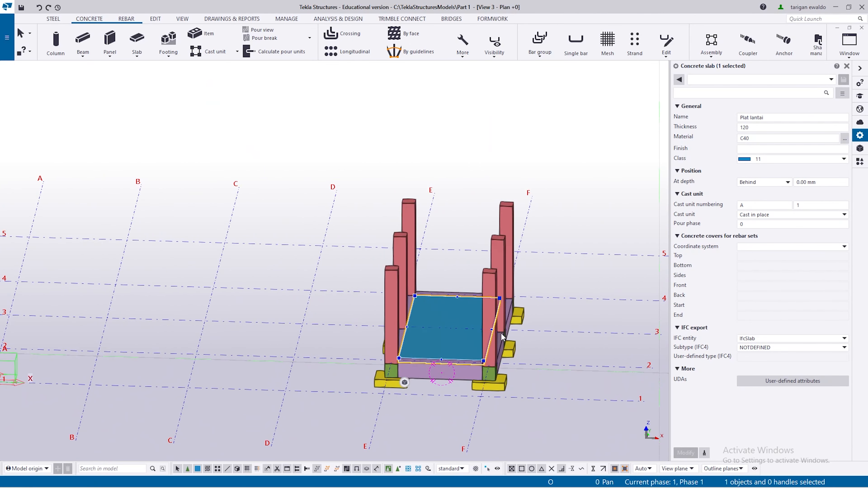
pyautogui.hotkey('ctrl', 'i')
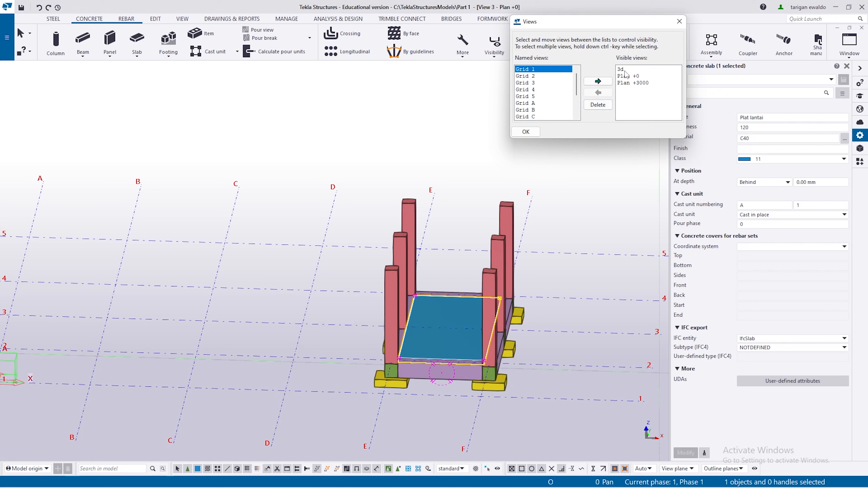
pyautogui.click(626, 70)
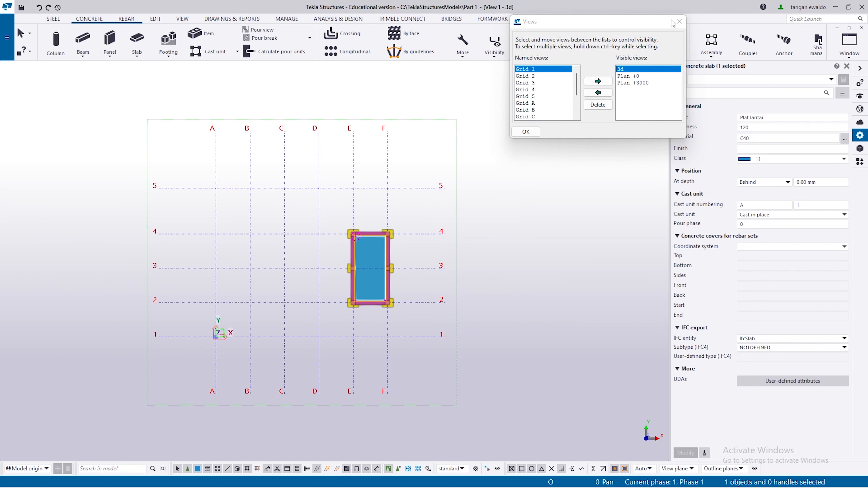
pyautogui.click(680, 22)
pyautogui.hotkey('ctrl', 'p')
pyautogui.scroll(-2, 179, 328)
pyautogui.scroll(2, 370, 352)
pyautogui.keyDown('ctrl'); pyautogui.moveTo(349, 355); pyautogui.dragTo(233, 315, button='middle'); pyautogui.keyUp('ctrl')
pyautogui.scroll(2, 375, 342)
pyautogui.keyDown('ctrl'); pyautogui.moveTo(376, 342); pyautogui.dragTo(239, 348, button='middle'); pyautogui.keyUp('ctrl')
pyautogui.scroll(4, 476, 374)
pyautogui.moveTo(475, 374)
pyautogui.keyDown('ctrl'); pyautogui.mouseDown(button='middle')
pyautogui.moveTo(367, 338)
pyautogui.moveTo(444, 370)
pyautogui.moveTo(535, 386)
pyautogui.moveTo(540, 403)
pyautogui.moveTo(436, 372)
pyautogui.moveTo(283, 378)
pyautogui.moveTo(409, 355)
pyautogui.moveTo(469, 377)
pyautogui.mouseUp(button='middle'); pyautogui.keyUp('ctrl')
pyautogui.scroll(3, 307, 400)
pyautogui.moveTo(306, 386); pyautogui.dragTo(469, 324, button='middle')
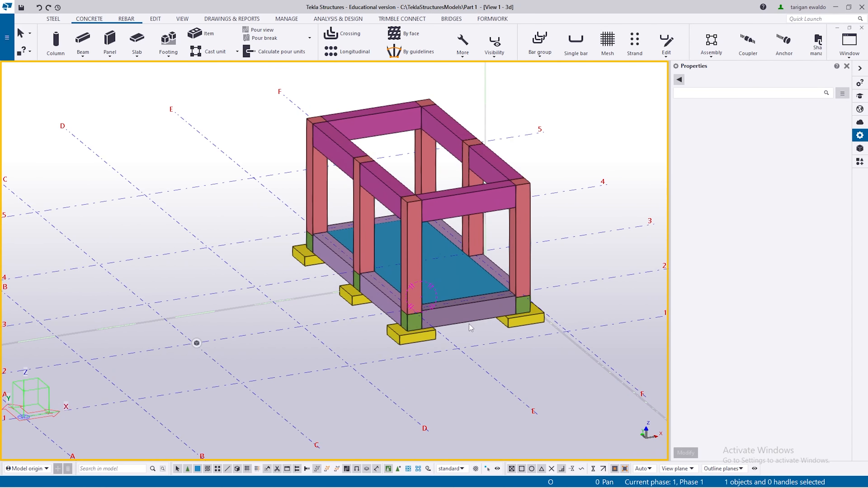